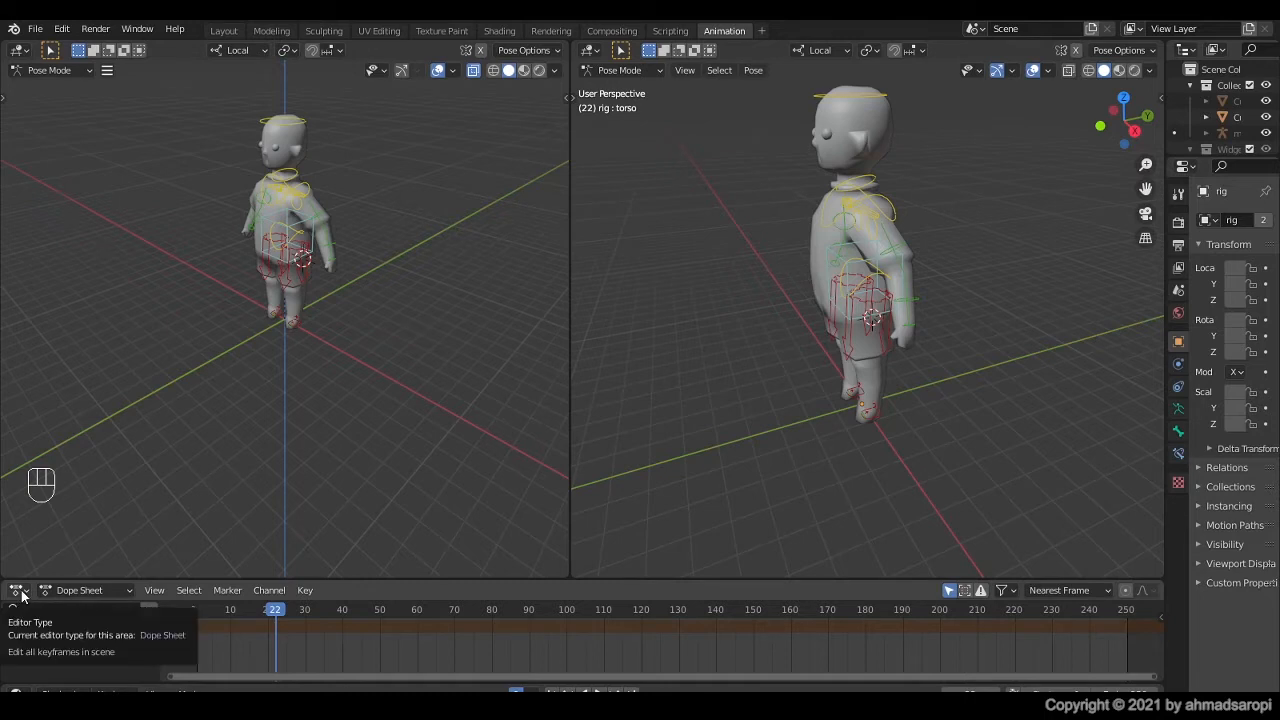
# Step: Change the Dope Sheet area into a Timeline and shrink its height to enlarge the 3D viewports above
pyautogui.click(17, 591)
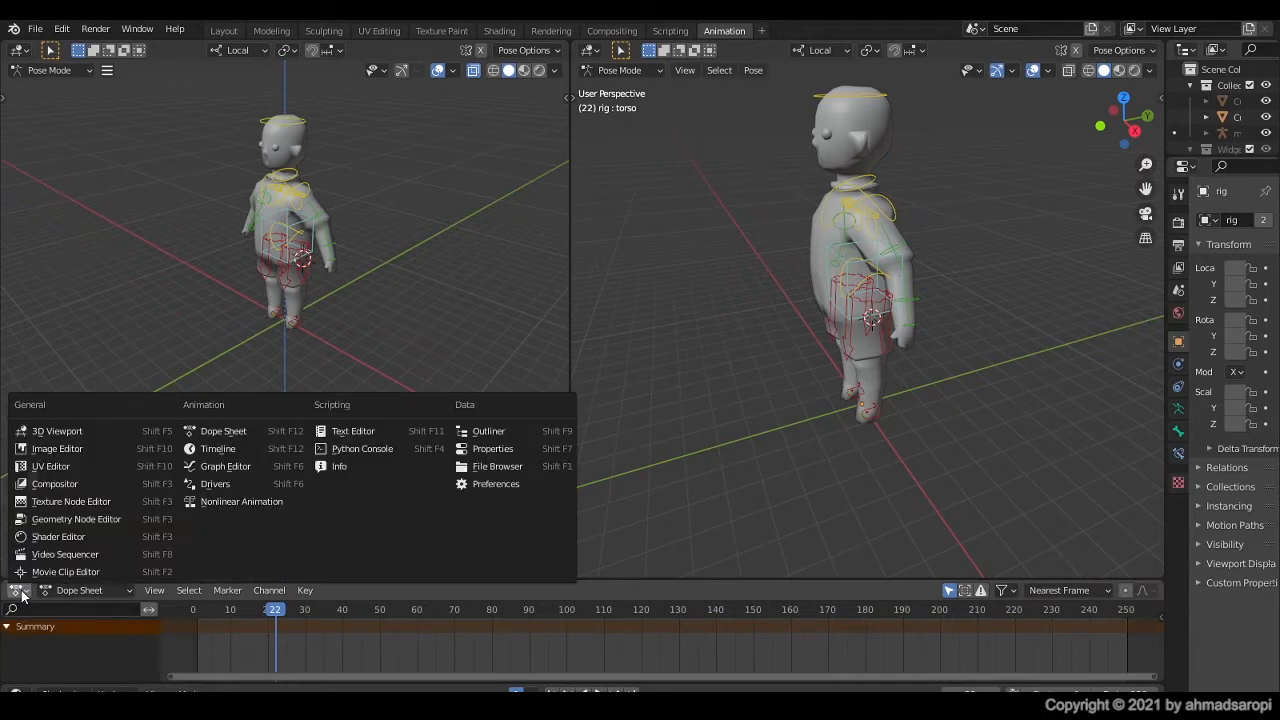
pyautogui.click(245, 448)
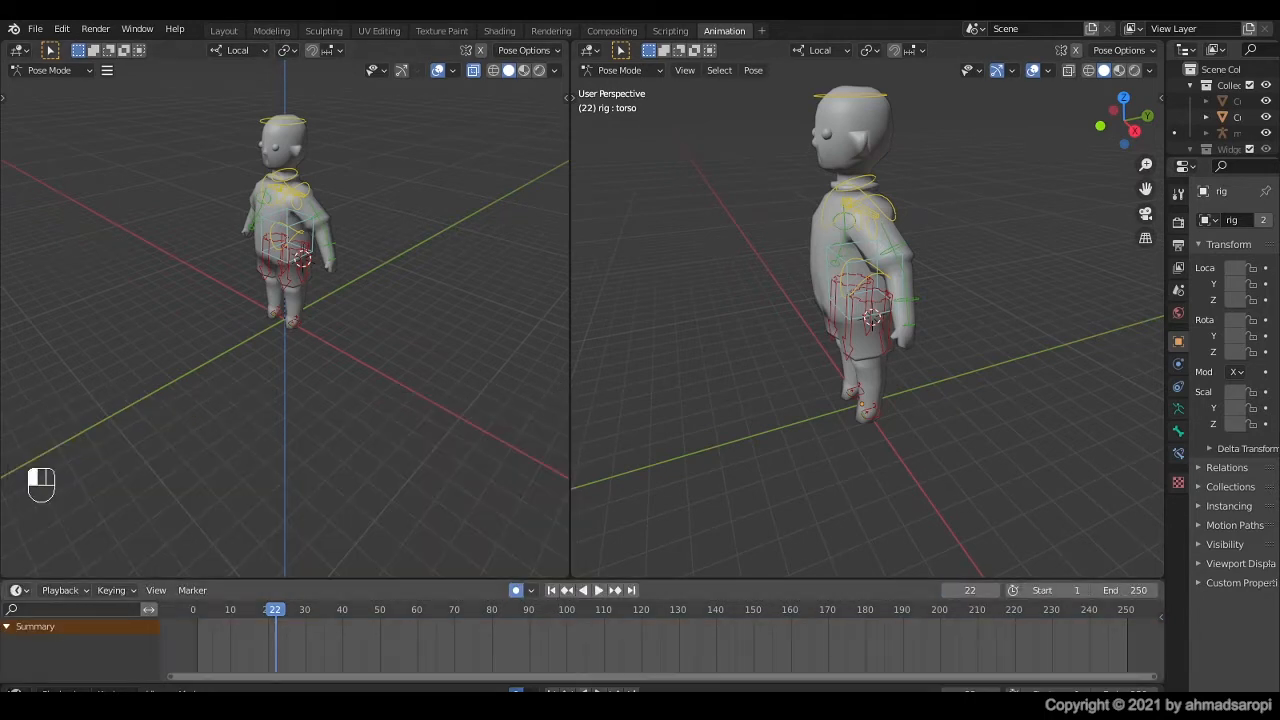
pyautogui.moveTo(205, 578); pyautogui.dragTo(204, 632)
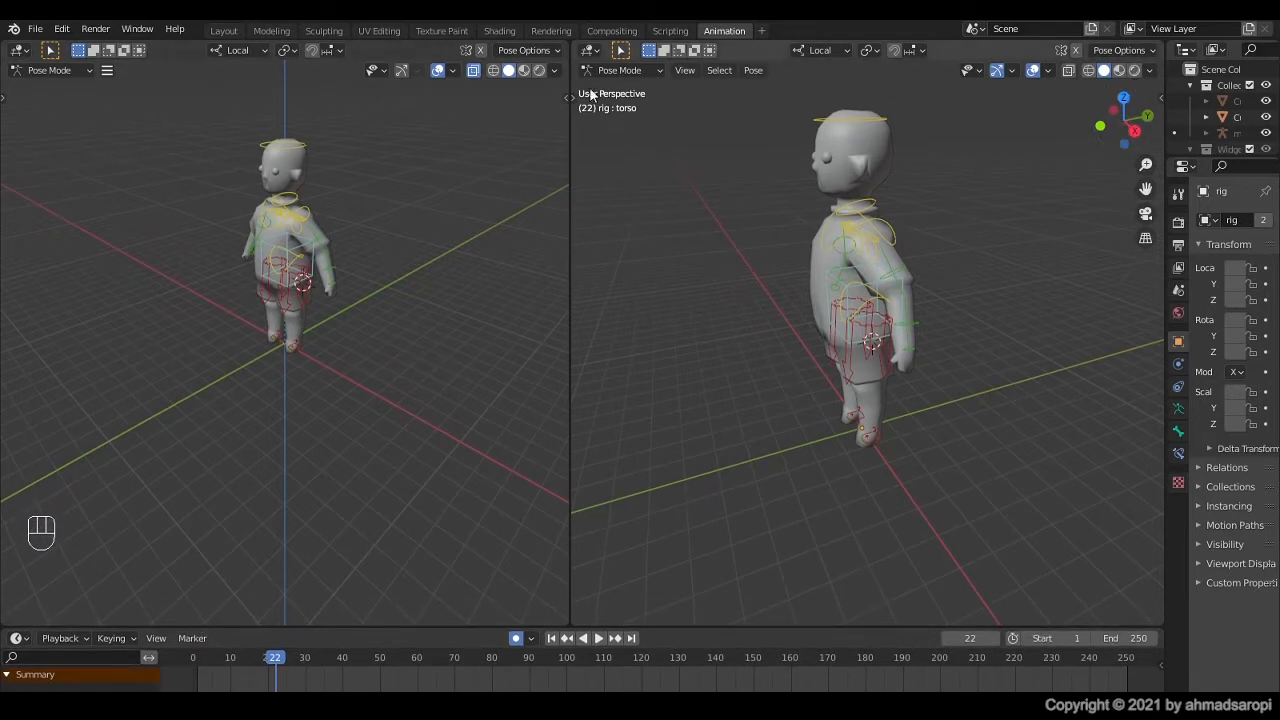
# Step: Turn the second, user-perspective 3D viewport into an Image Editor and split that area horizontally into two
pyautogui.click(590, 50)
pyautogui.click(612, 113)
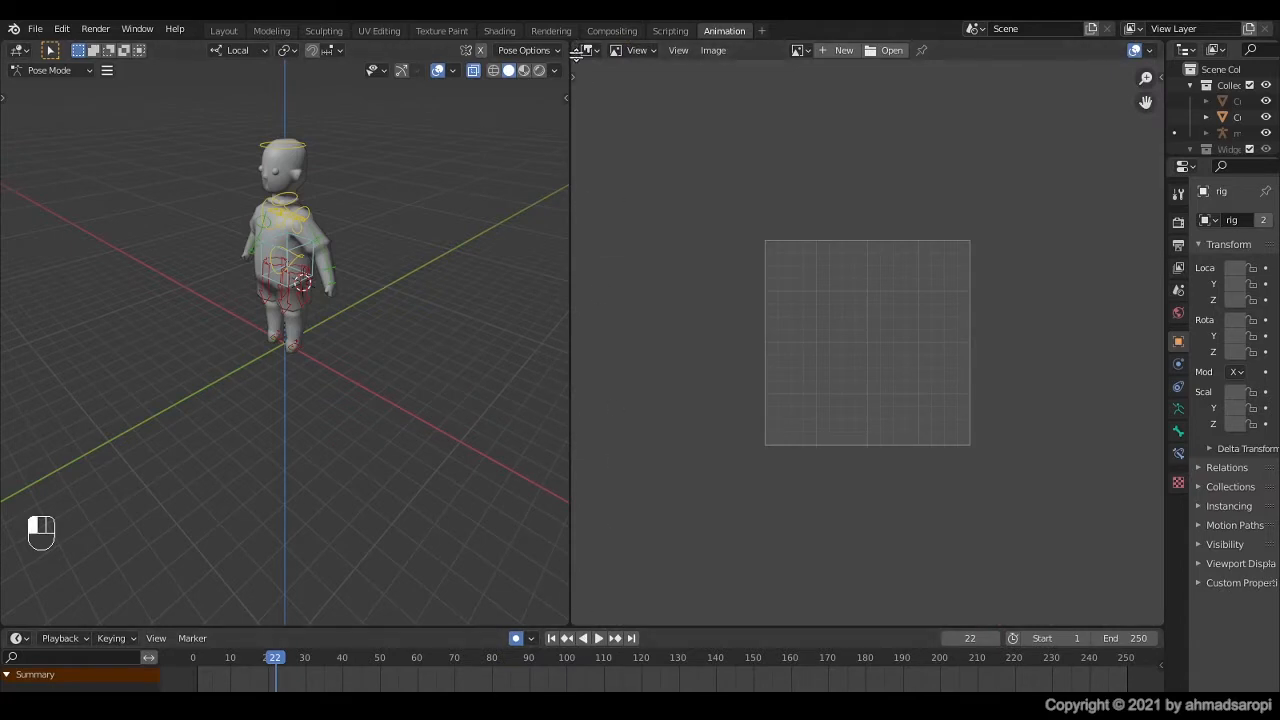
pyautogui.moveTo(577, 56); pyautogui.dragTo(585, 269)
# Step: Change the area below the Image Editor to a Dope Sheet in Action Editor mode
pyautogui.click(587, 270)
pyautogui.click(790, 316)
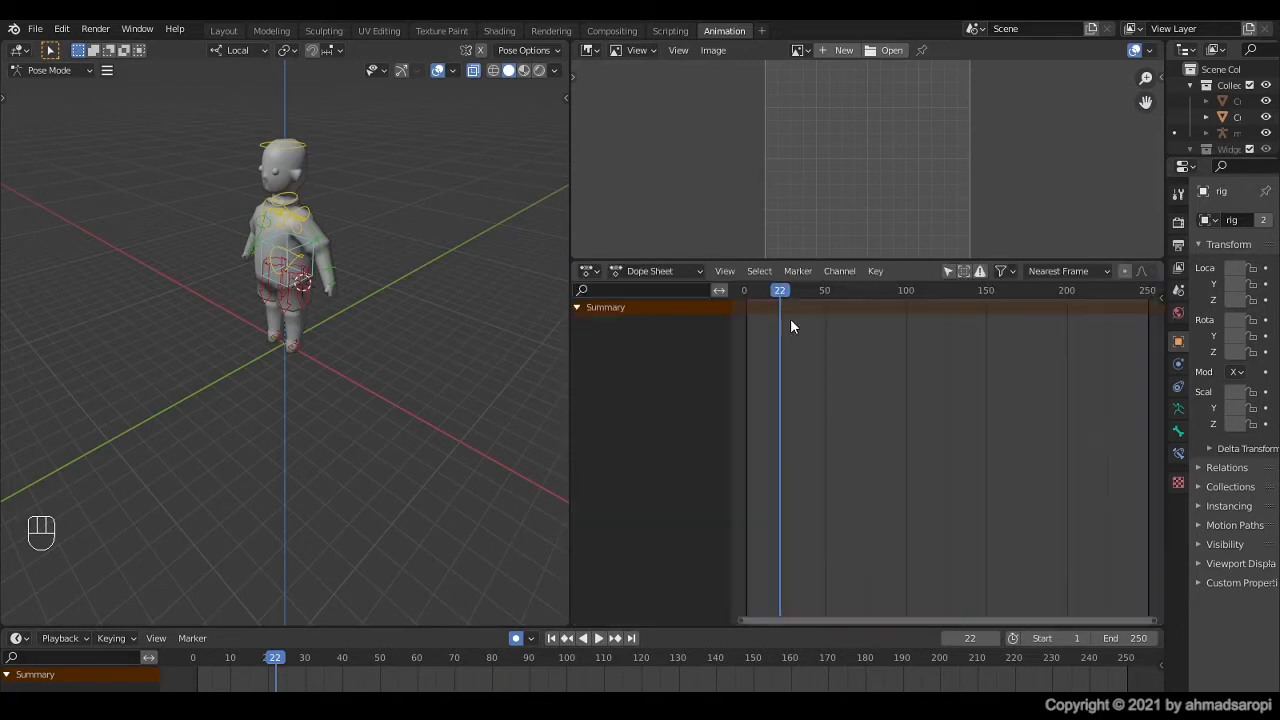
pyautogui.click(670, 272)
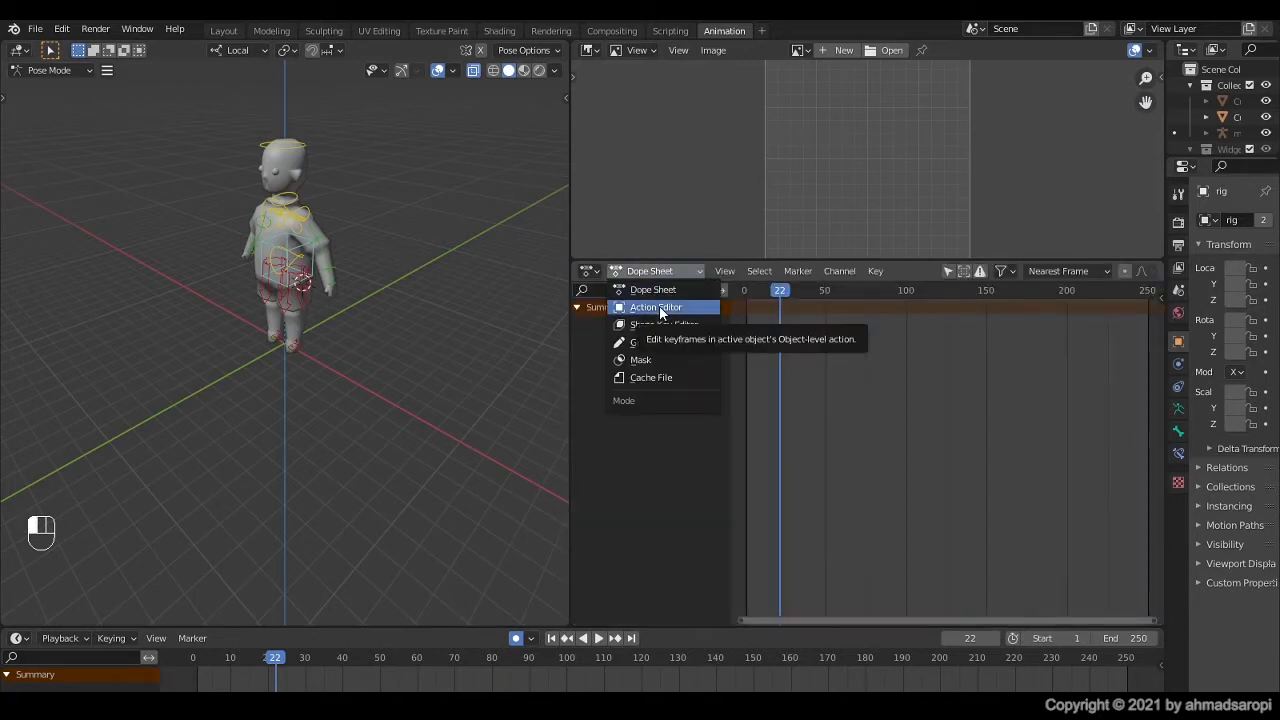
pyautogui.click(660, 307)
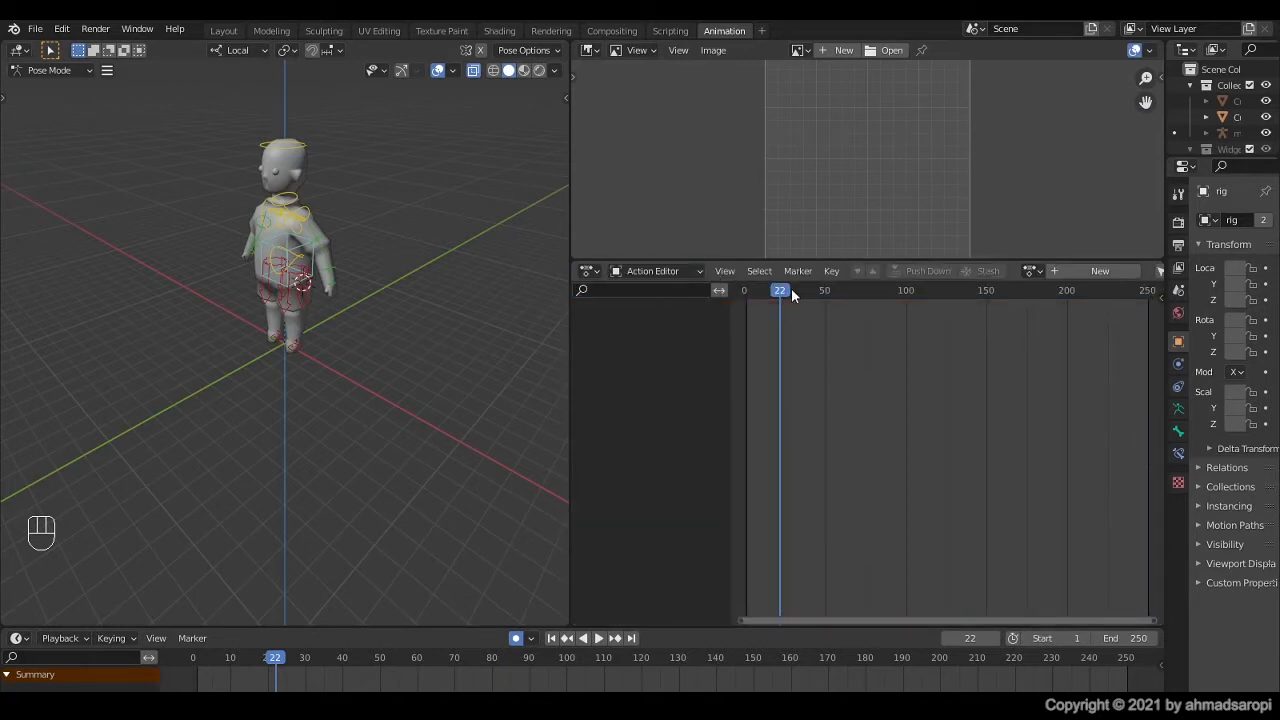
# Step: Load Walkcycle.jpg from the Pictures folder into the Image Editor and fit the five walk poses in its area
pyautogui.click(889, 51)
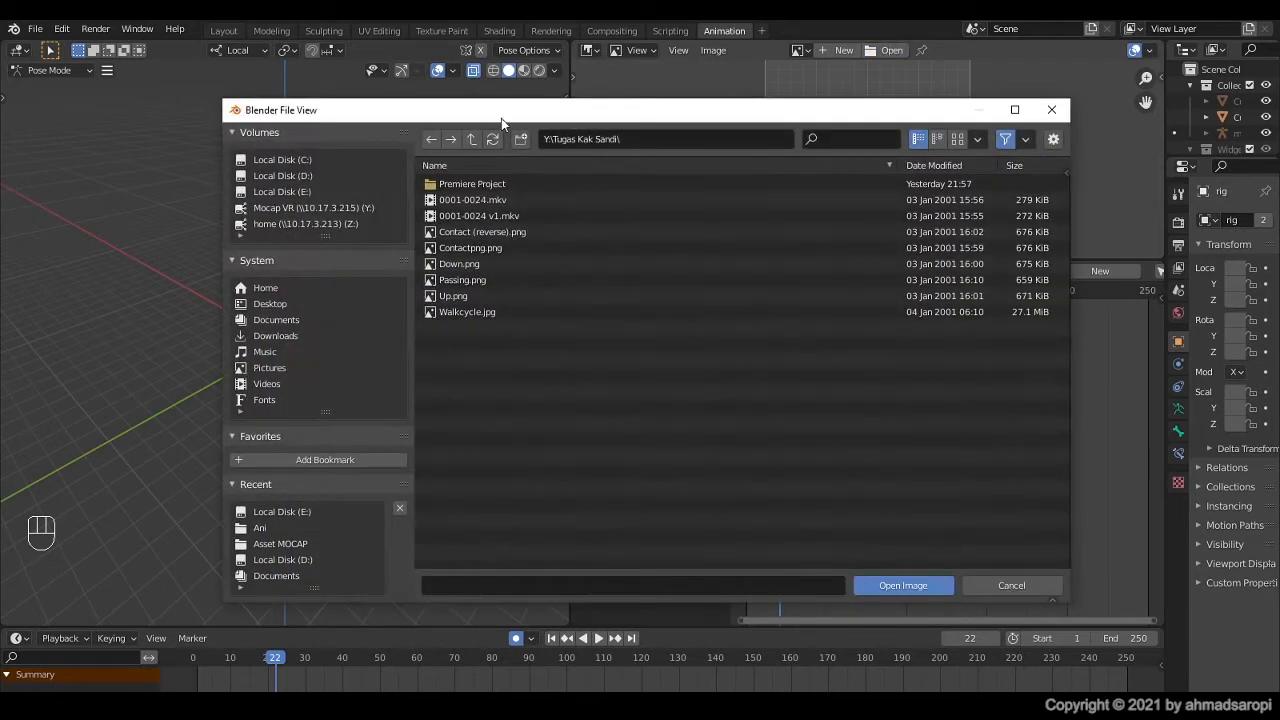
pyautogui.click(267, 368)
pyautogui.click(488, 264)
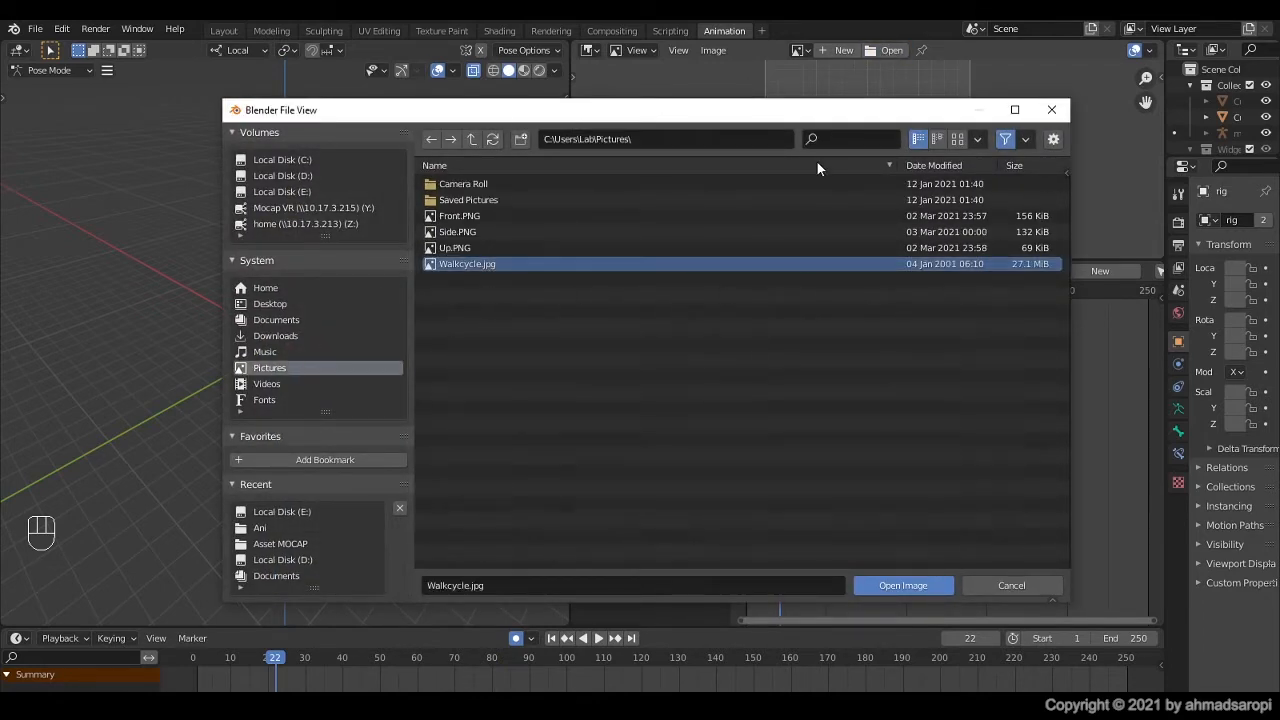
pyautogui.moveTo(808, 116); pyautogui.dragTo(796, 116)
pyautogui.click(876, 588)
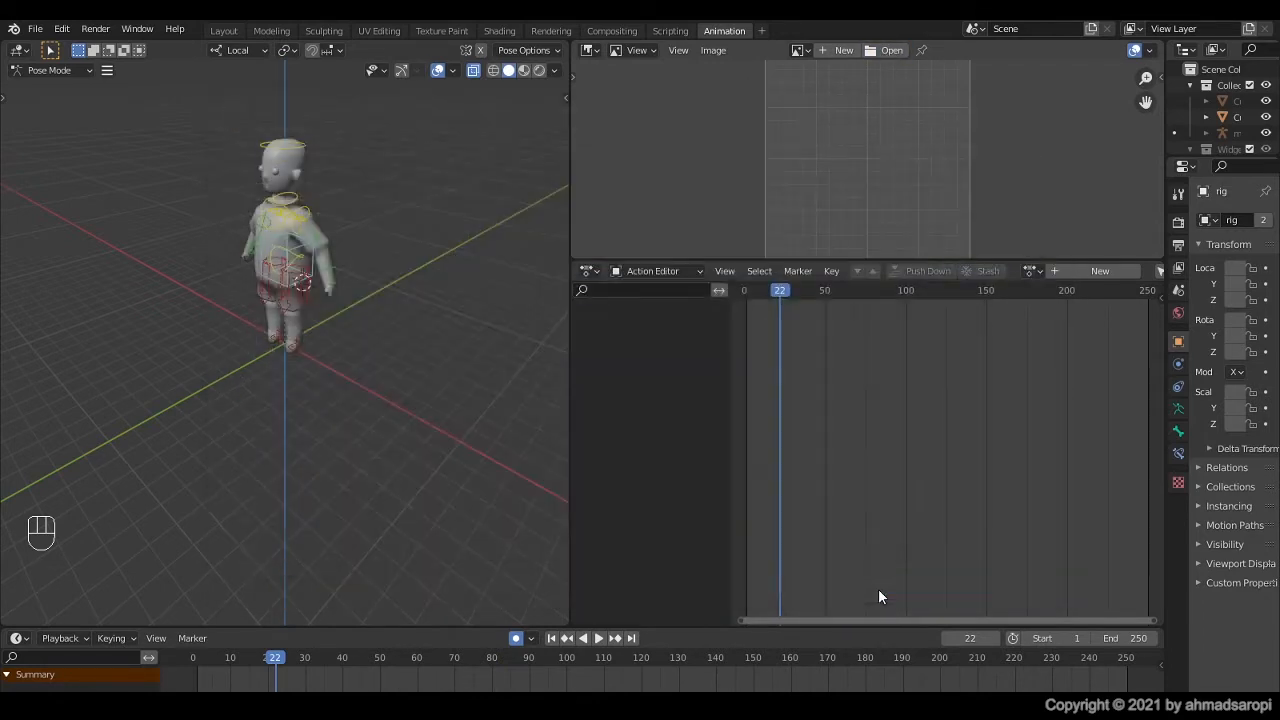
pyautogui.scroll(-5, 812, 182)
pyautogui.keyDown('ctrl'); pyautogui.moveTo(810, 186); pyautogui.dragTo(847, 170, button='middle'); pyautogui.keyUp('ctrl')
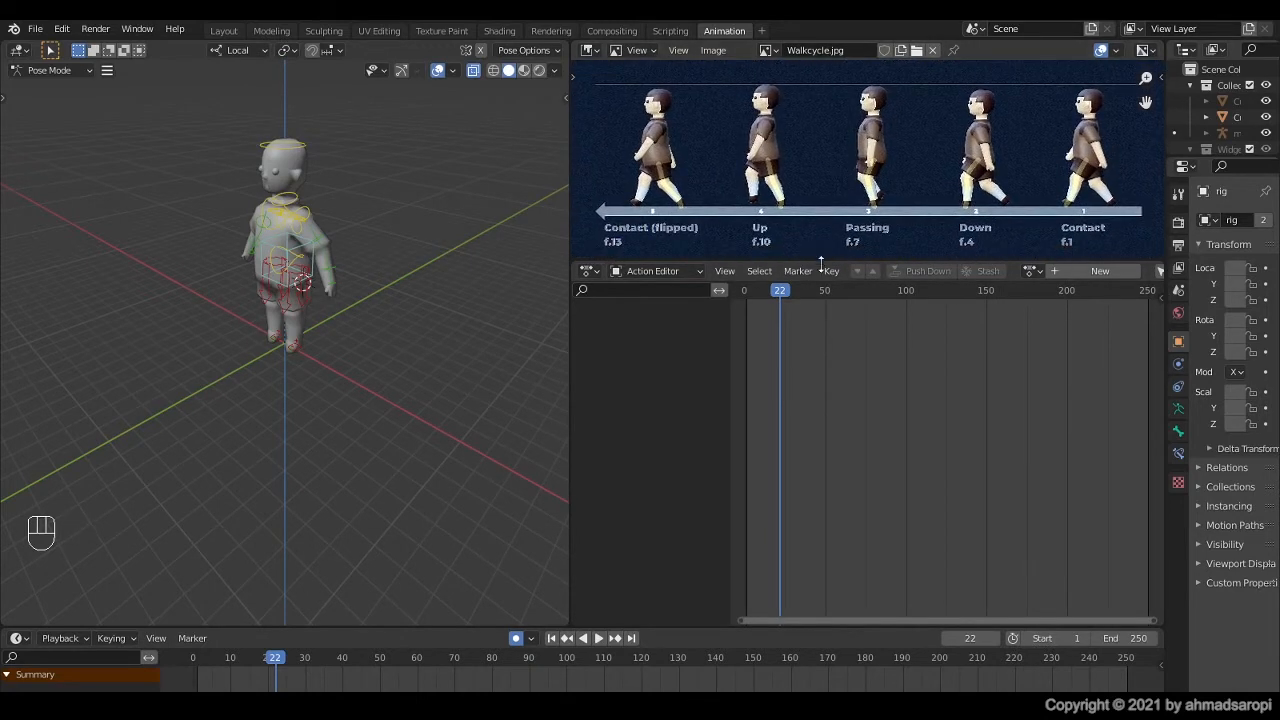
pyautogui.moveTo(821, 262); pyautogui.dragTo(820, 274)
pyautogui.scroll(-1, 1041, 287)
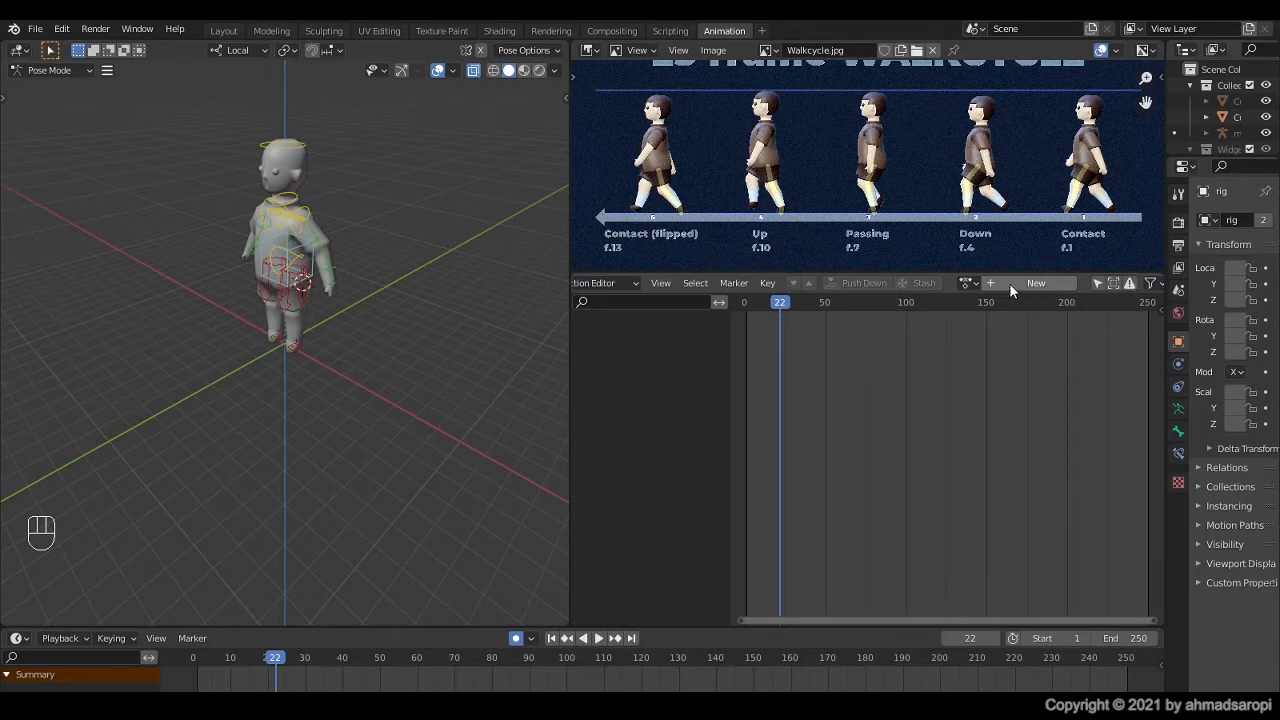
# Step: Create a new action named WalkCycle in the Action Editor and enable its fake user
pyautogui.click(1033, 284)
pyautogui.write('WalkCycle')
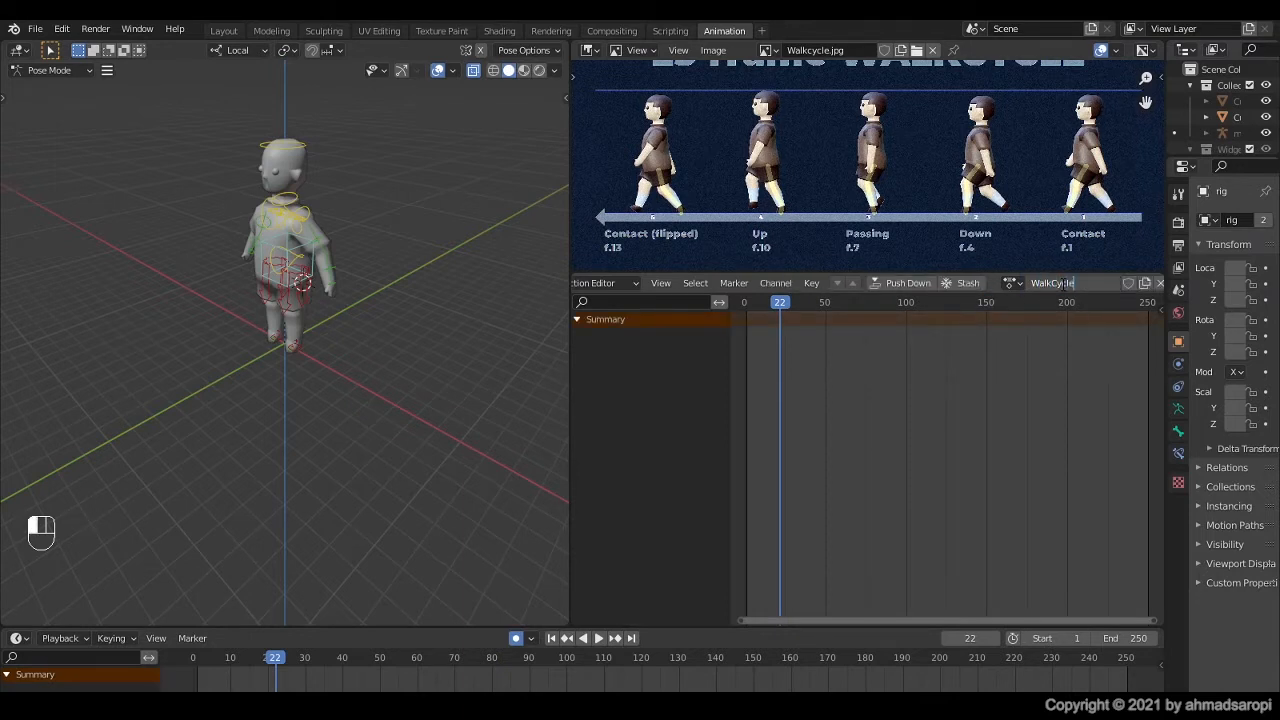
pyautogui.press('Return')
pyautogui.click(1127, 284)
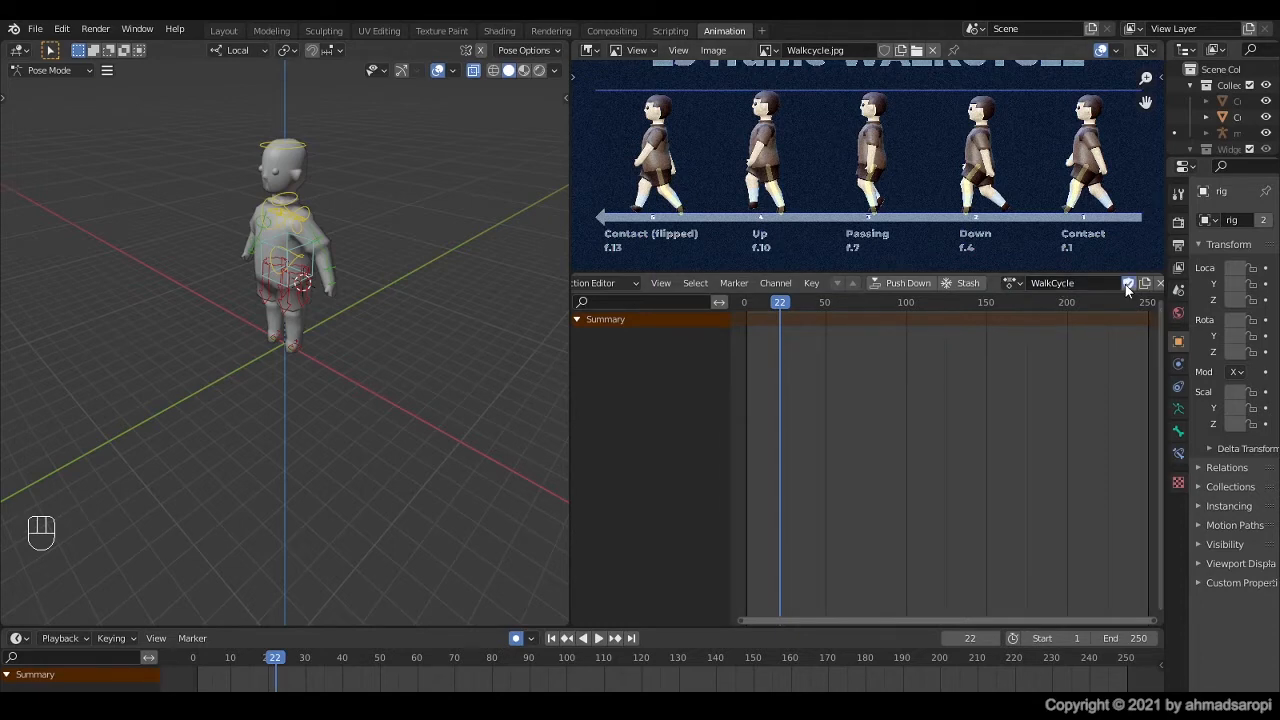
# Step: Switch the 3D viewport to the right side view and frame the whole character closely
pyautogui.press('KP_3')
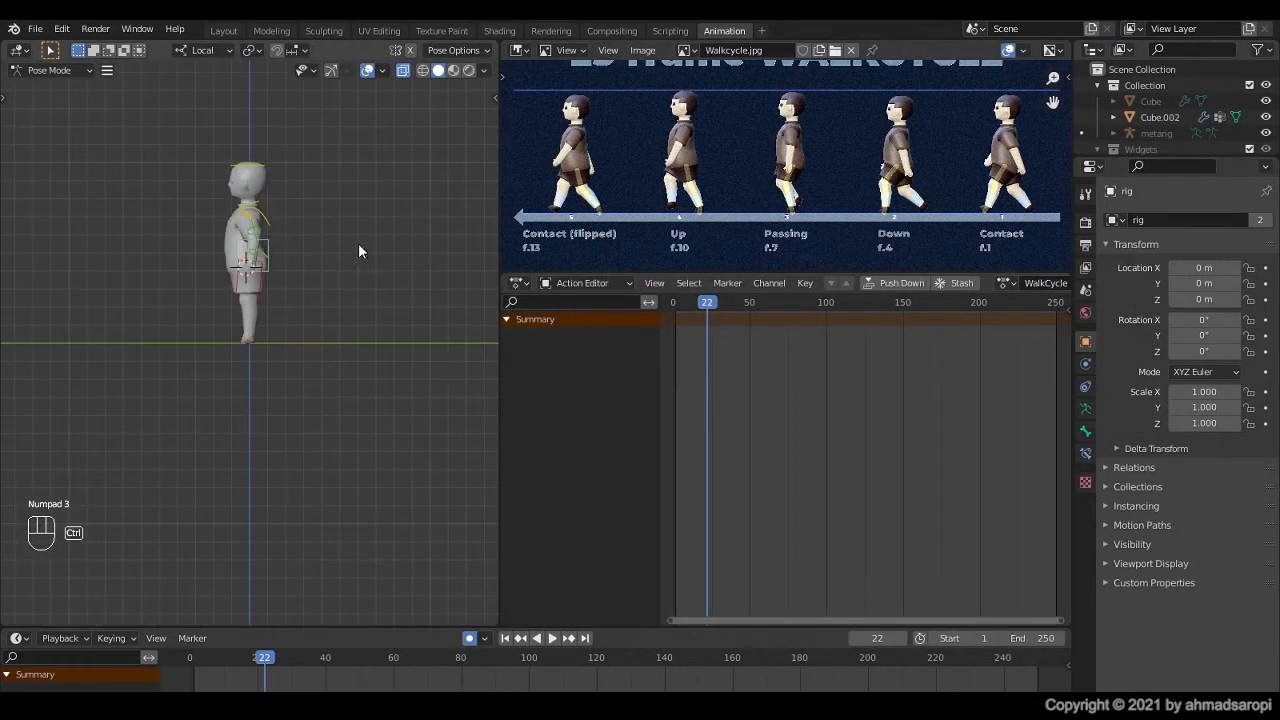
pyautogui.scroll(4, 237, 214)
pyautogui.keyDown('shift'); pyautogui.moveTo(243, 100); pyautogui.dragTo(238, 299, button='middle'); pyautogui.keyUp('shift')
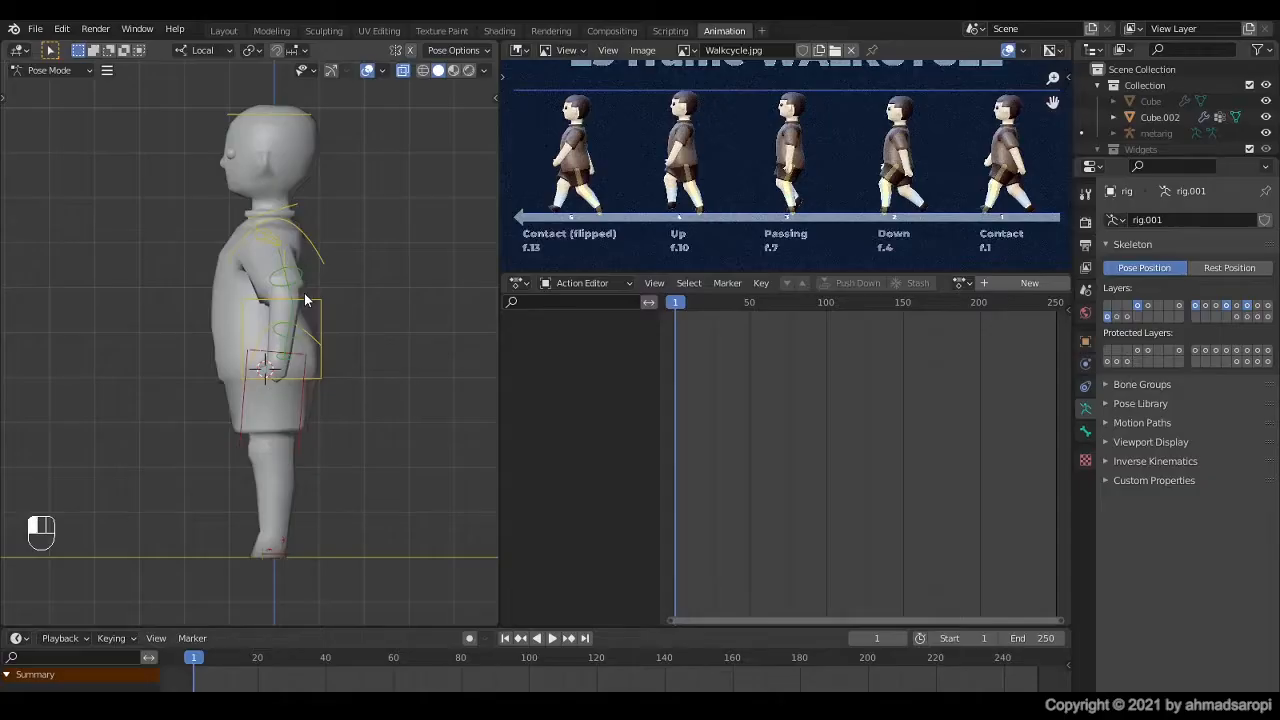
# Step: Select the rig's torso control and show the viewport sidebar with its transform values and Rig Layers
pyautogui.click(306, 308)
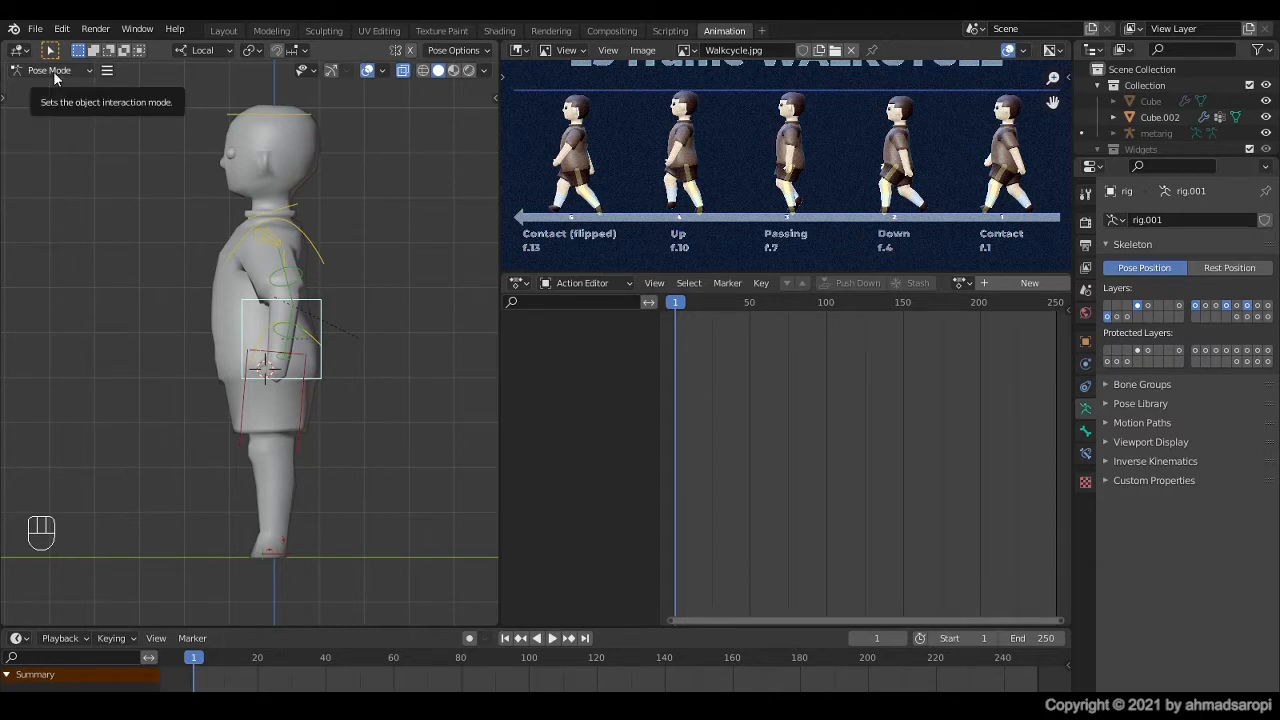
pyautogui.press('n')
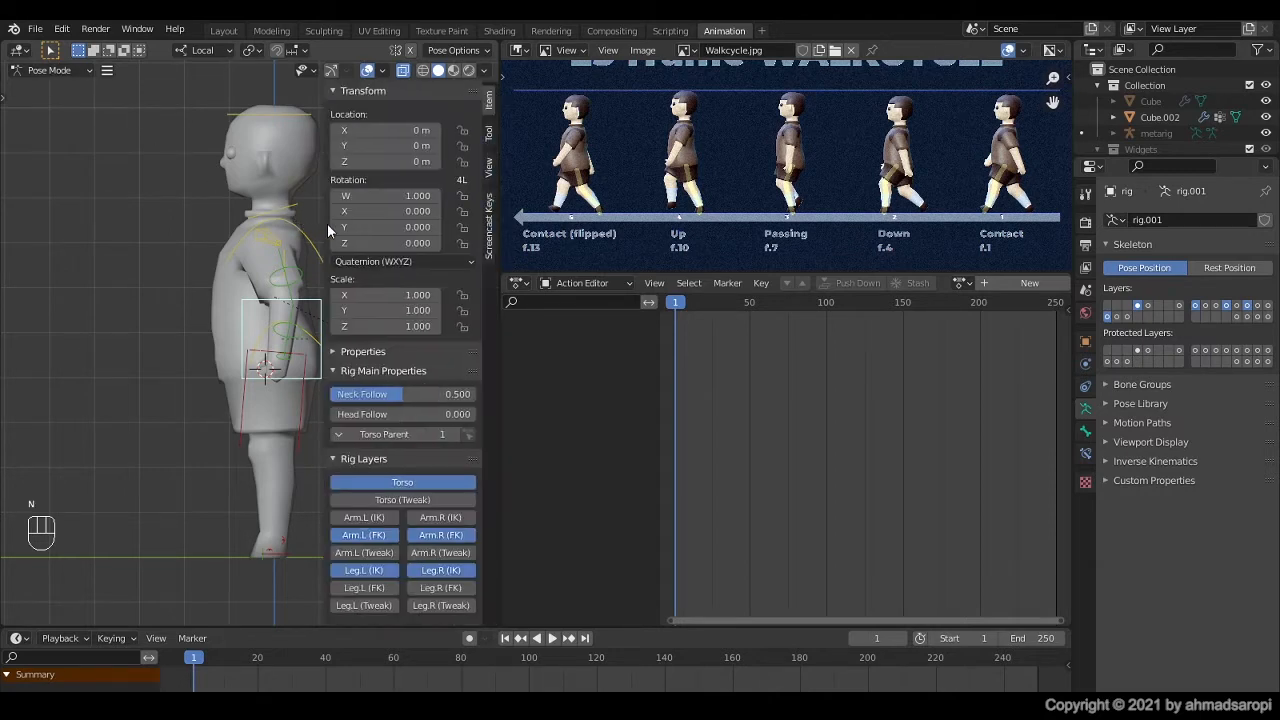
pyautogui.keyDown('shift'); pyautogui.moveTo(303, 210); pyautogui.dragTo(234, 215, button='middle'); pyautogui.keyUp('shift')
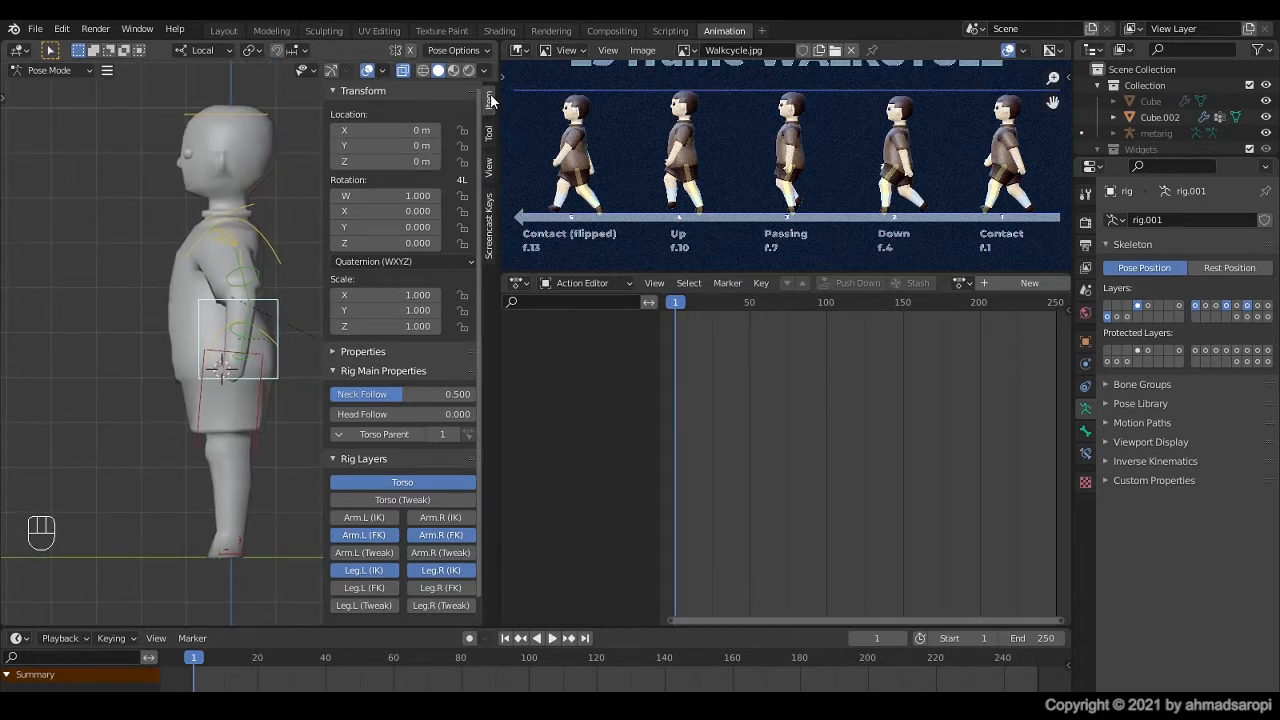
pyautogui.scroll(-2, 405, 500)
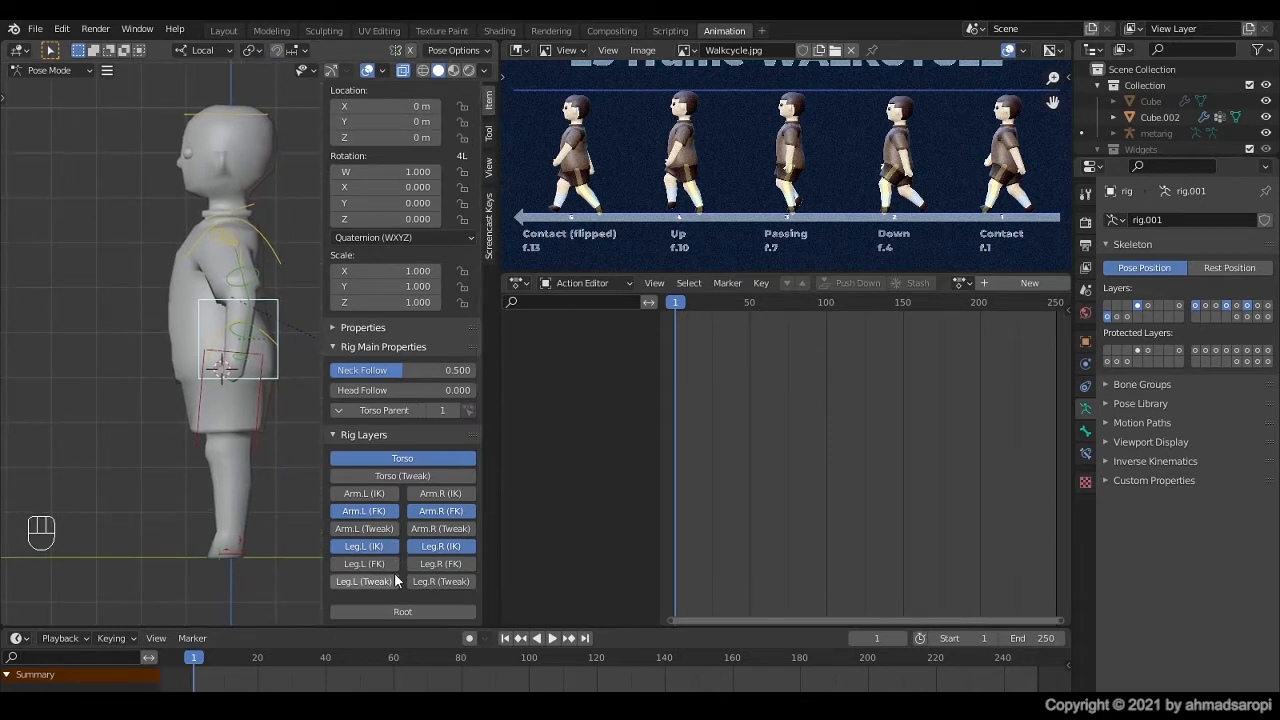
# Step: Hide the arm FK and leg IK rig layers so that only the Torso layer is shown
pyautogui.click(406, 460)
pyautogui.moveTo(412, 272); pyautogui.dragTo(385, 231)
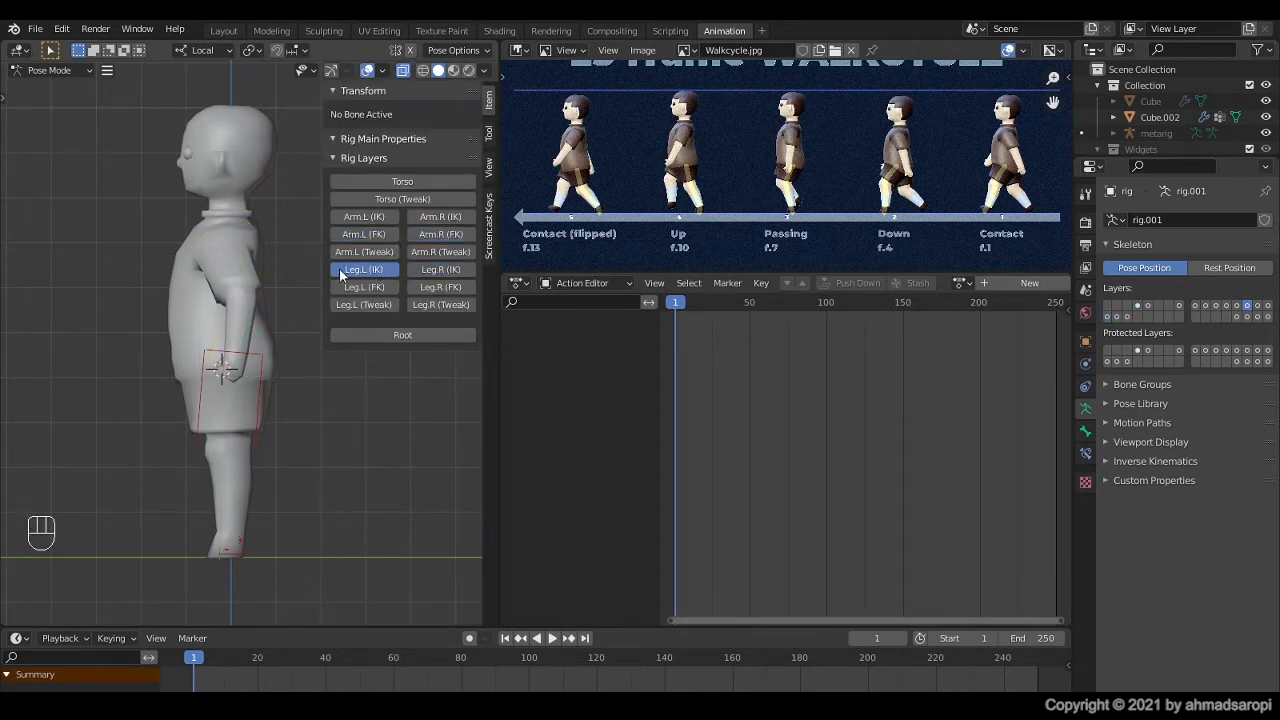
pyautogui.click(386, 181)
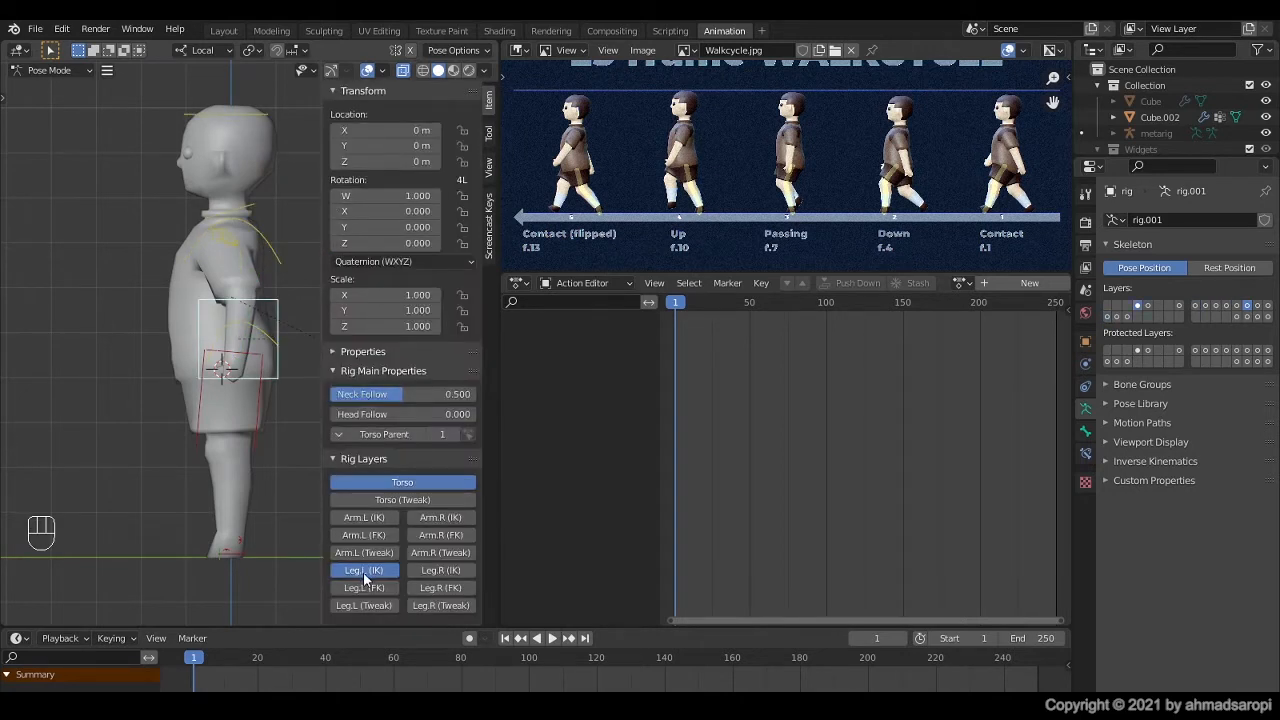
pyautogui.click(363, 570)
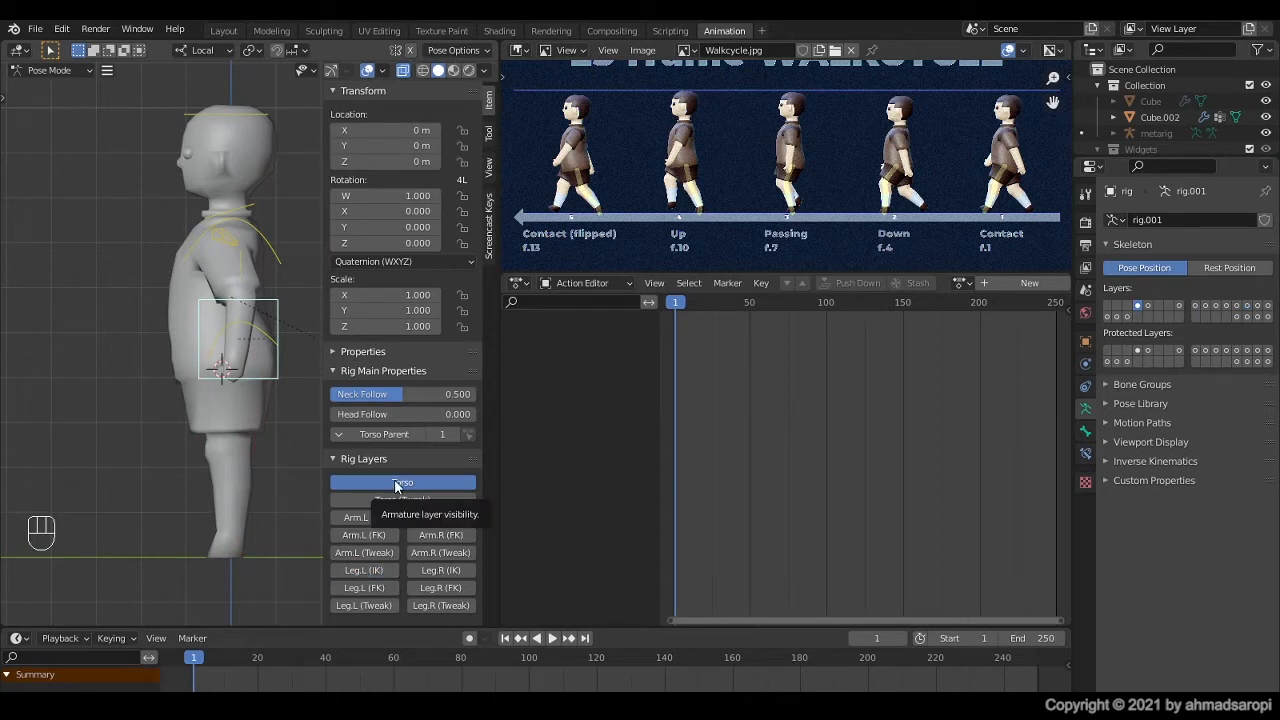
# Step: Show the Arm.L (FK), Arm.R (FK), Leg.L (IK) and Leg.R (IK) rig layers alongside the Torso layer
pyautogui.click(372, 537)
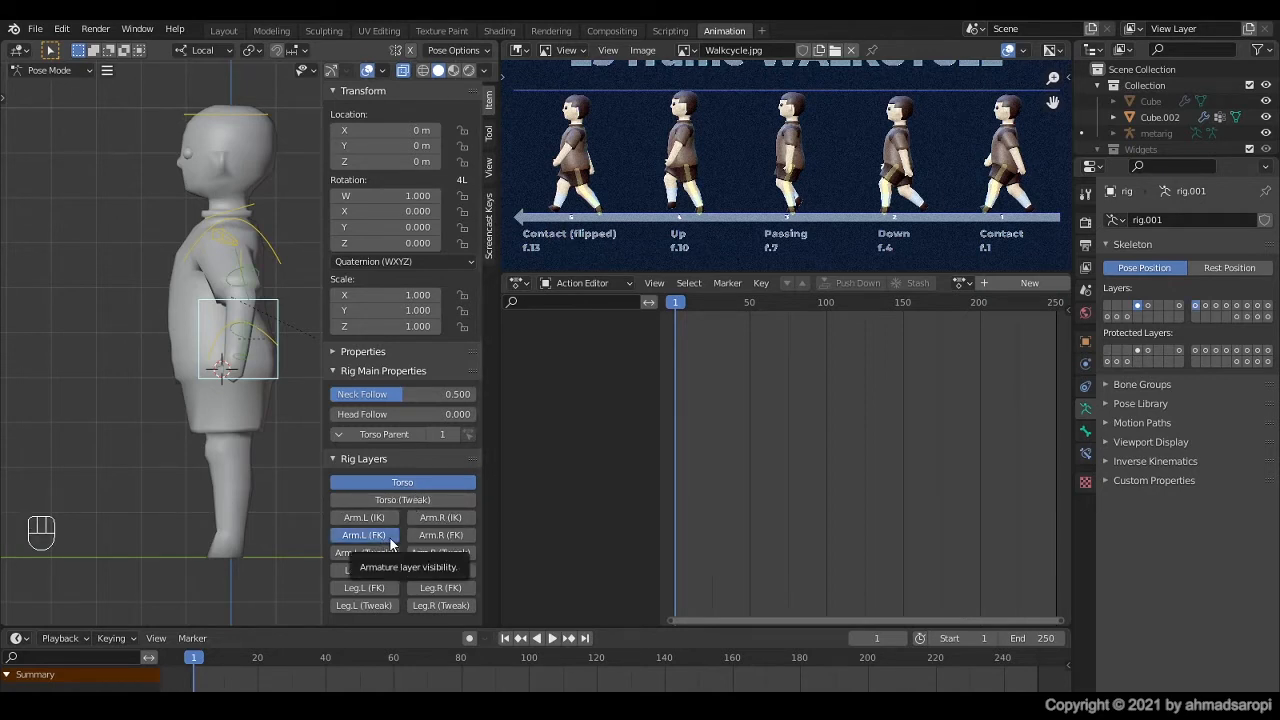
pyautogui.click(446, 541)
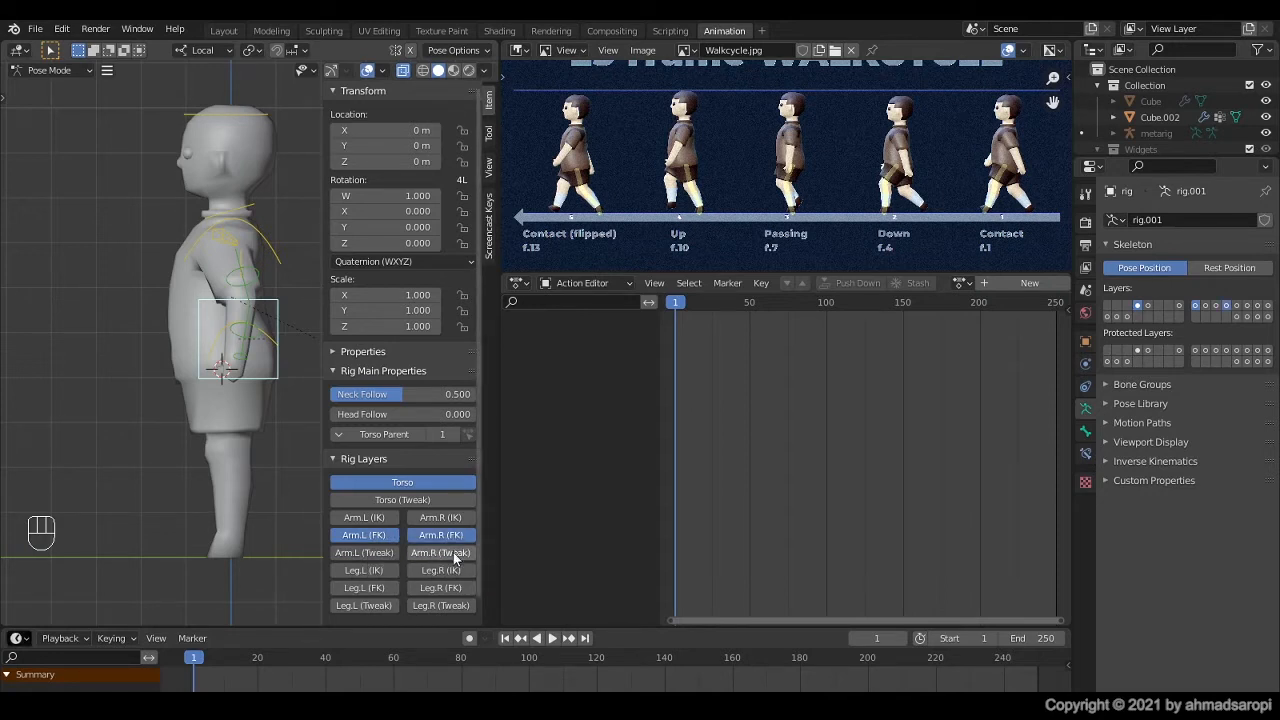
pyautogui.click(362, 570)
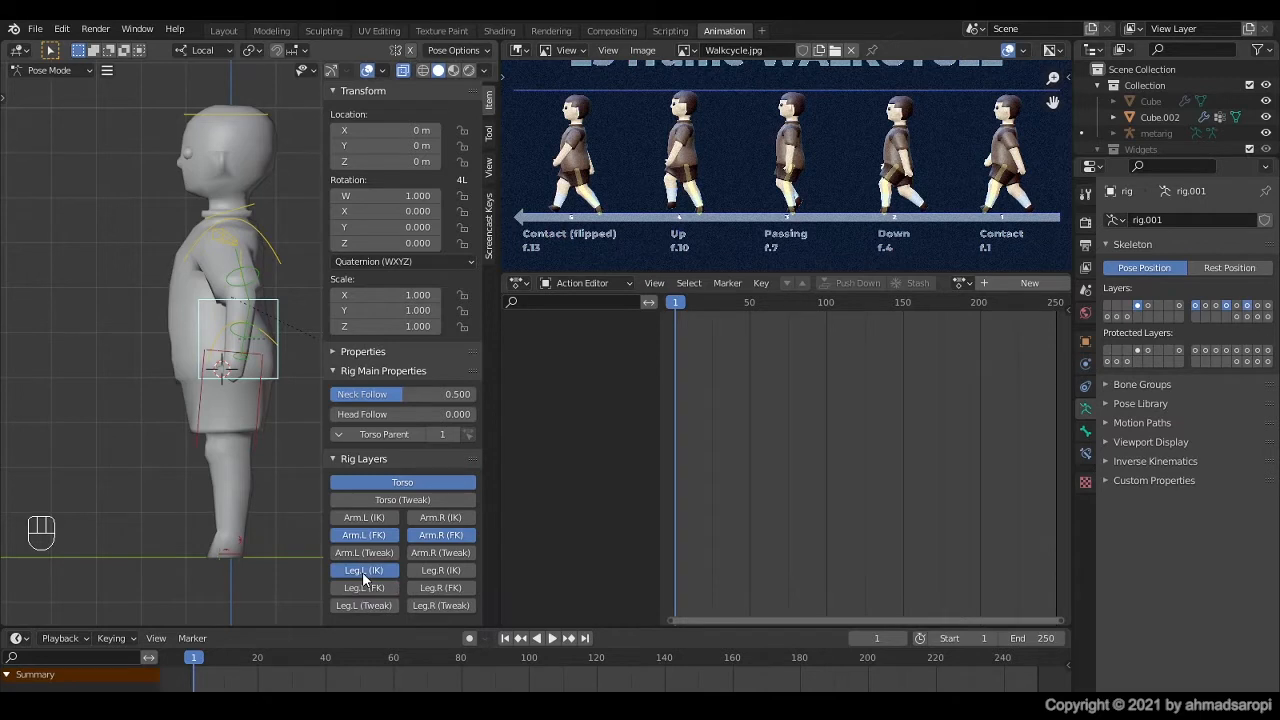
pyautogui.click(447, 573)
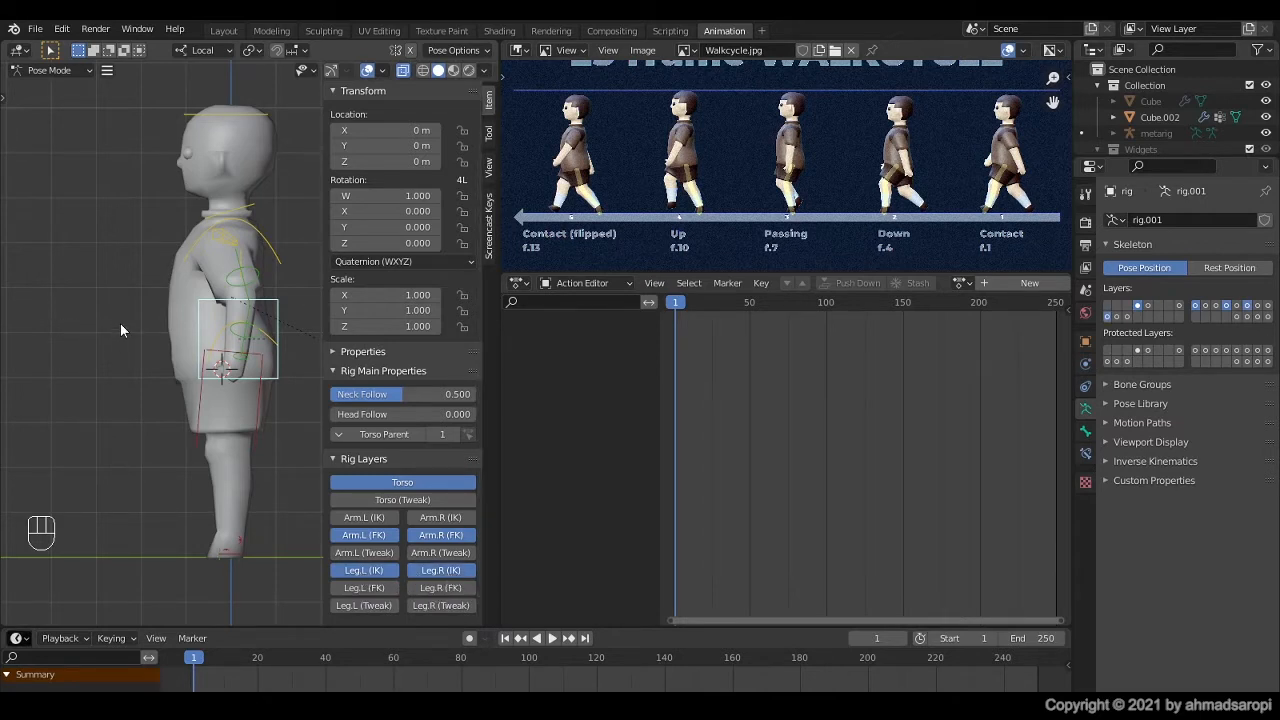
# Step: Try rotating the chest control forward and moving it to test how the upper body follows
pyautogui.click(255, 271)
pyautogui.click(276, 245)
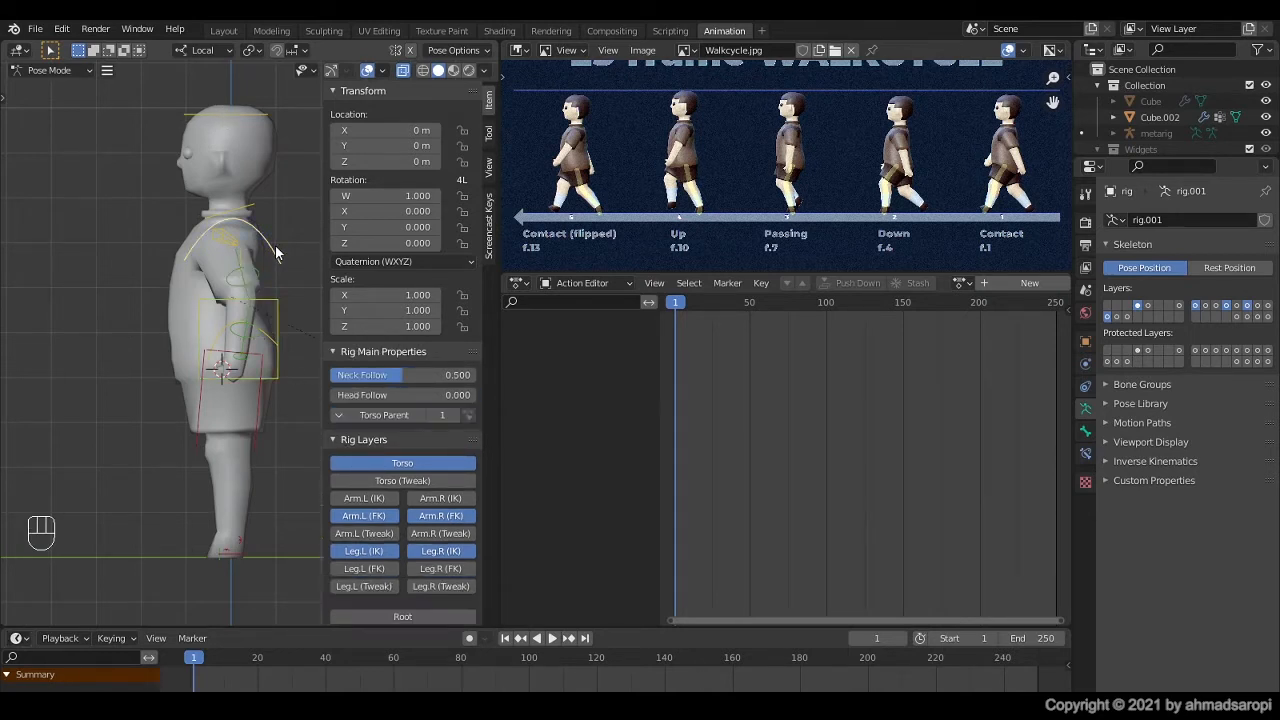
pyautogui.press('r')
pyautogui.click(240, 228)
pyautogui.press('g')
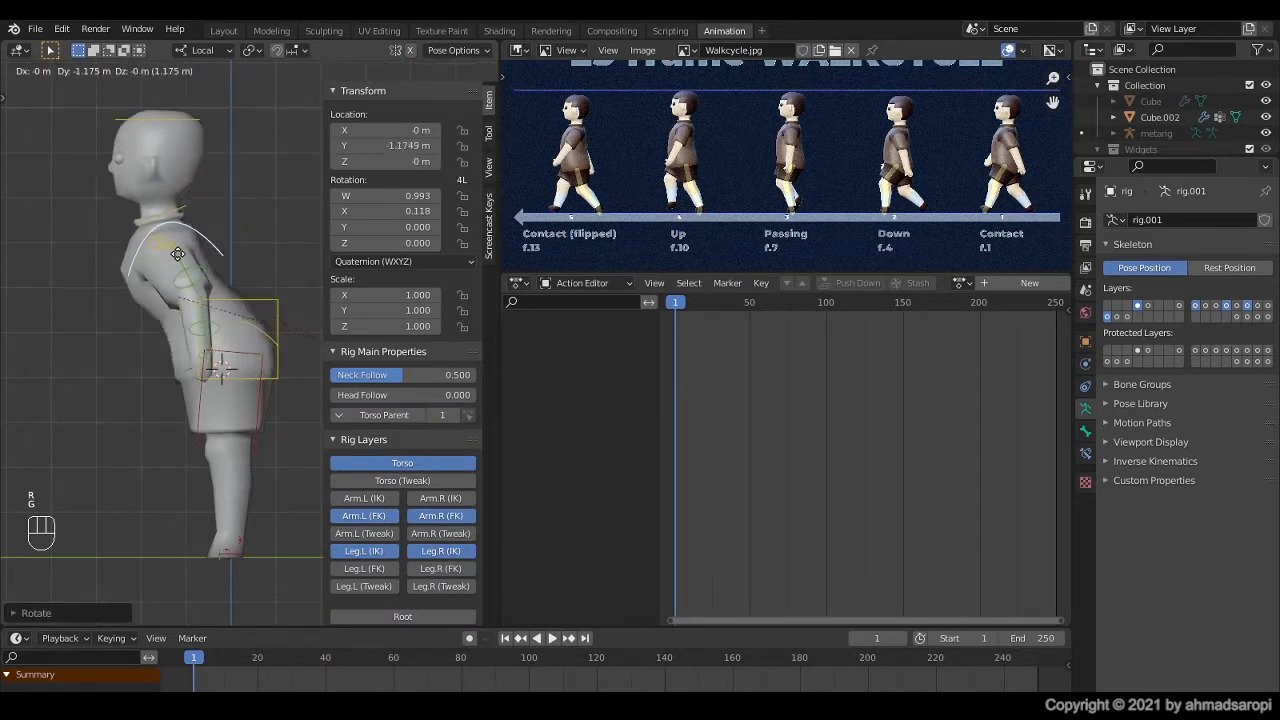
pyautogui.click(238, 254)
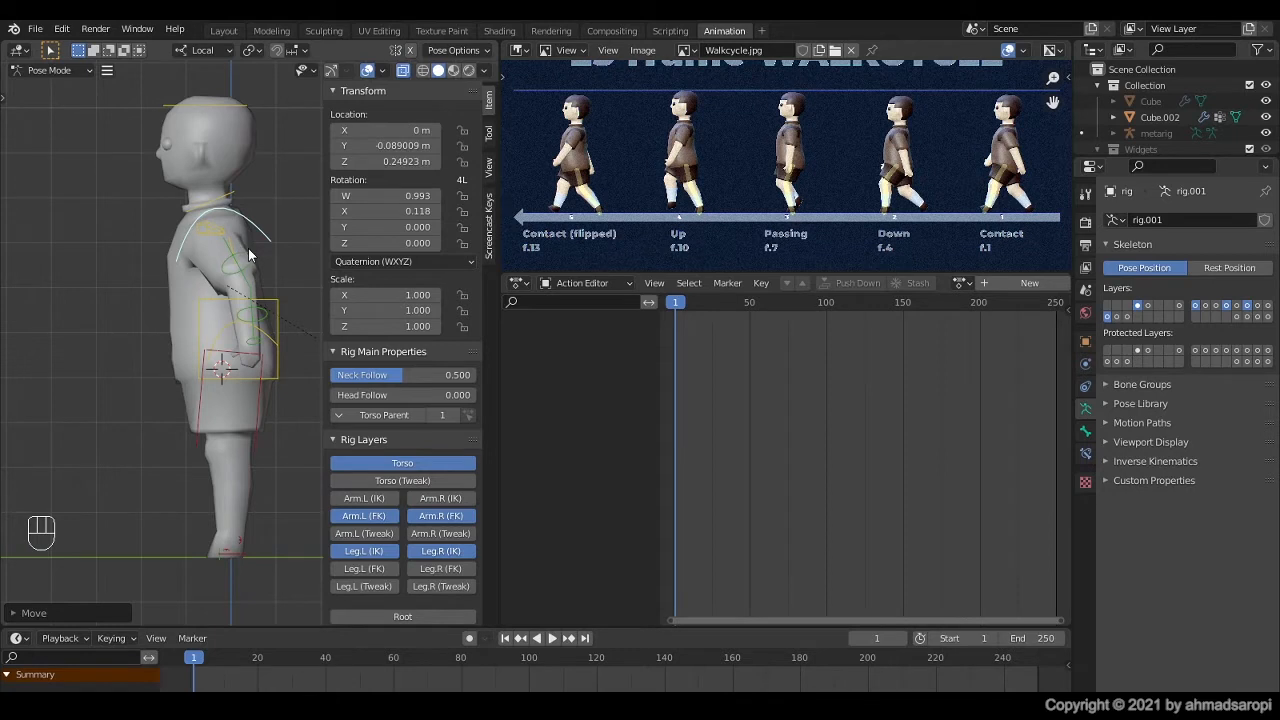
# Step: Undo the last chest change and clear the chest control's location and rotation
pyautogui.hotkey('ctrl', 'z')
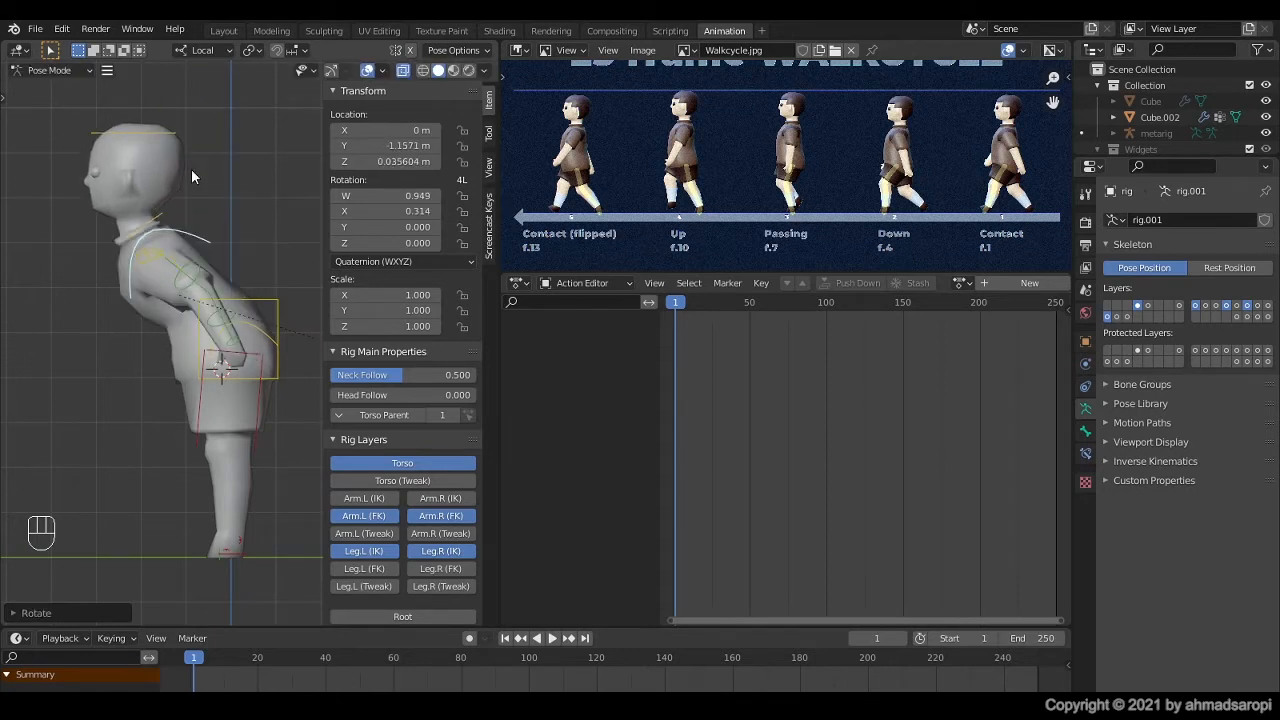
pyautogui.press('alt')
pyautogui.hotkey('alt', 'g')
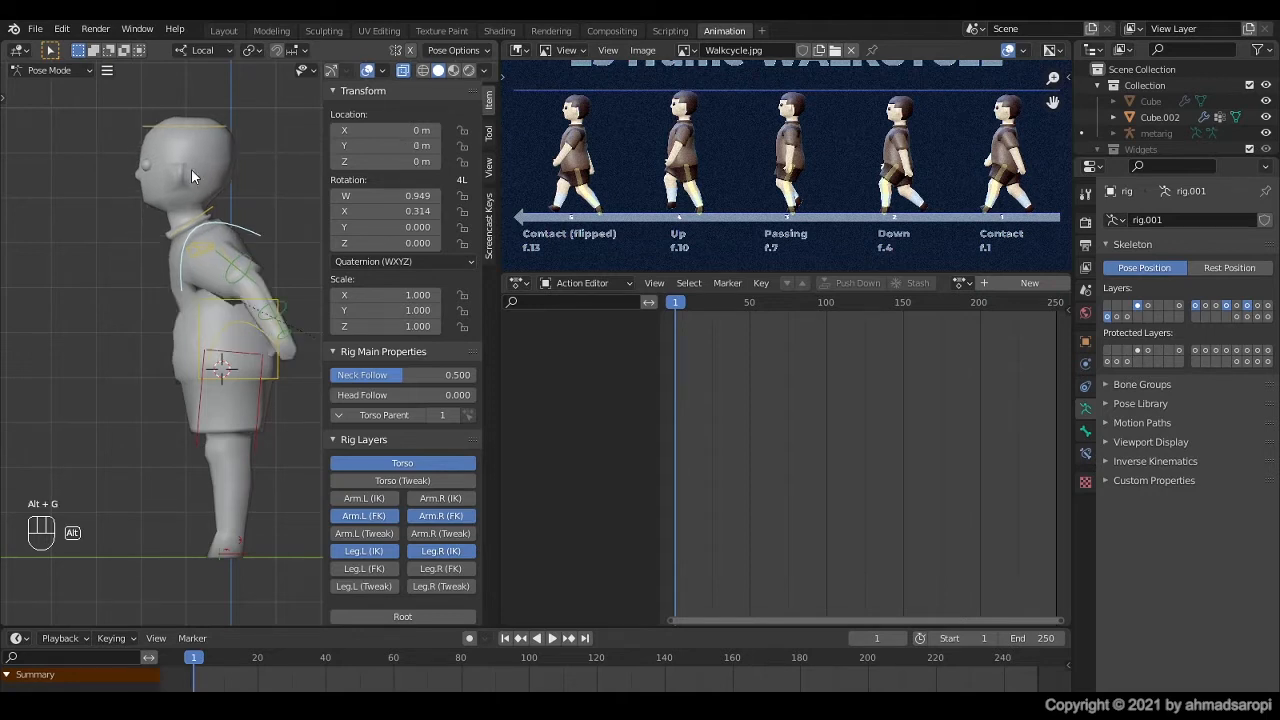
pyautogui.hotkey('alt', 'r')
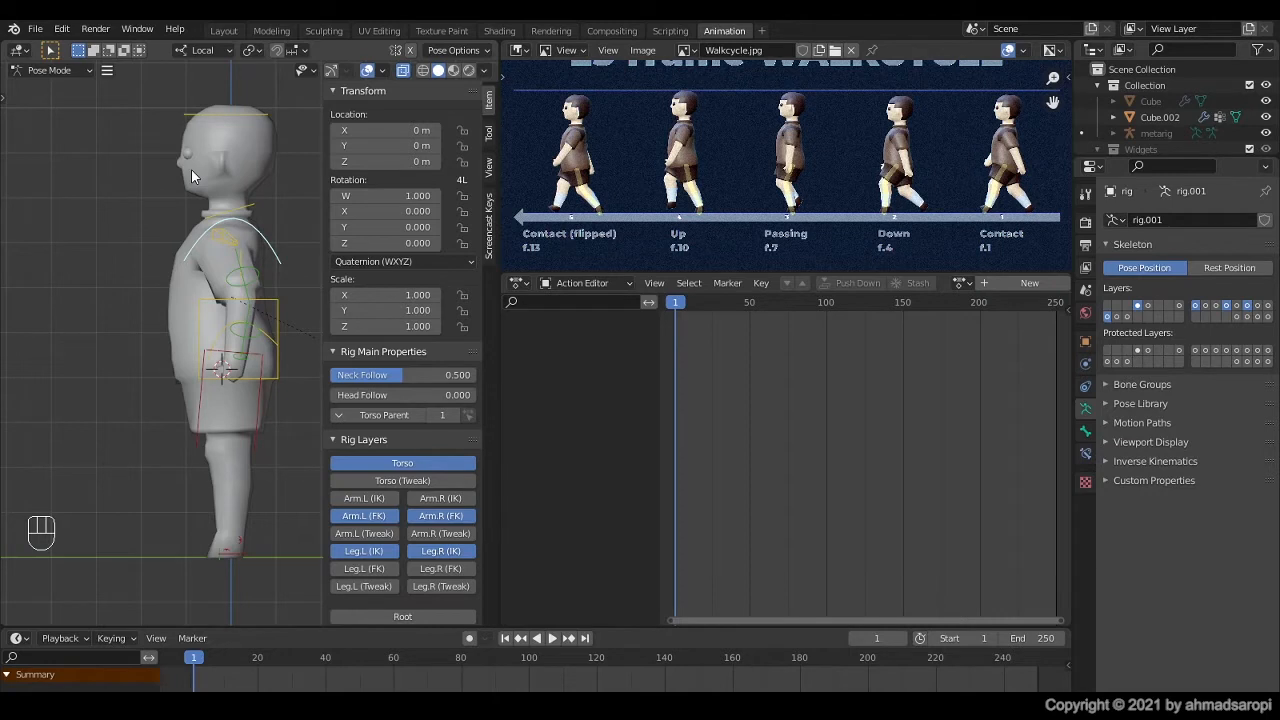
# Step: Try rotating the left arm's FK controls to swing the arm forward and bend it at the elbow and wrist
pyautogui.click(265, 326)
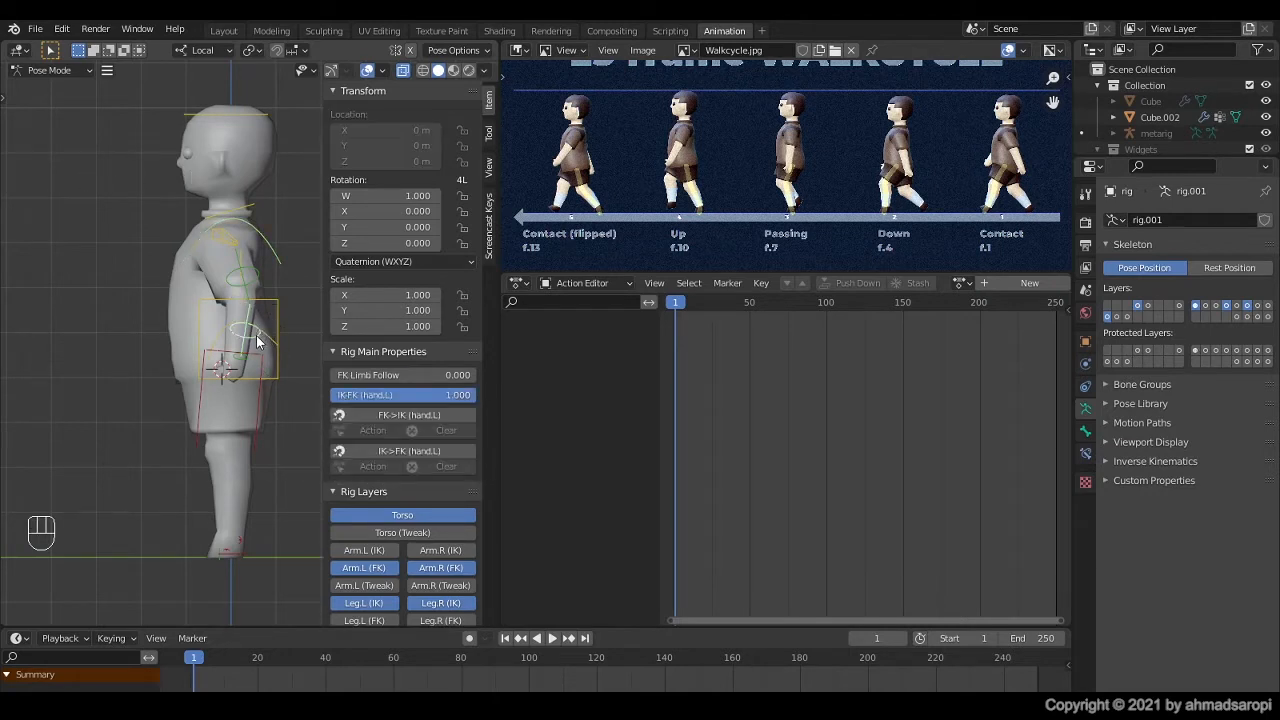
pyautogui.press('r')
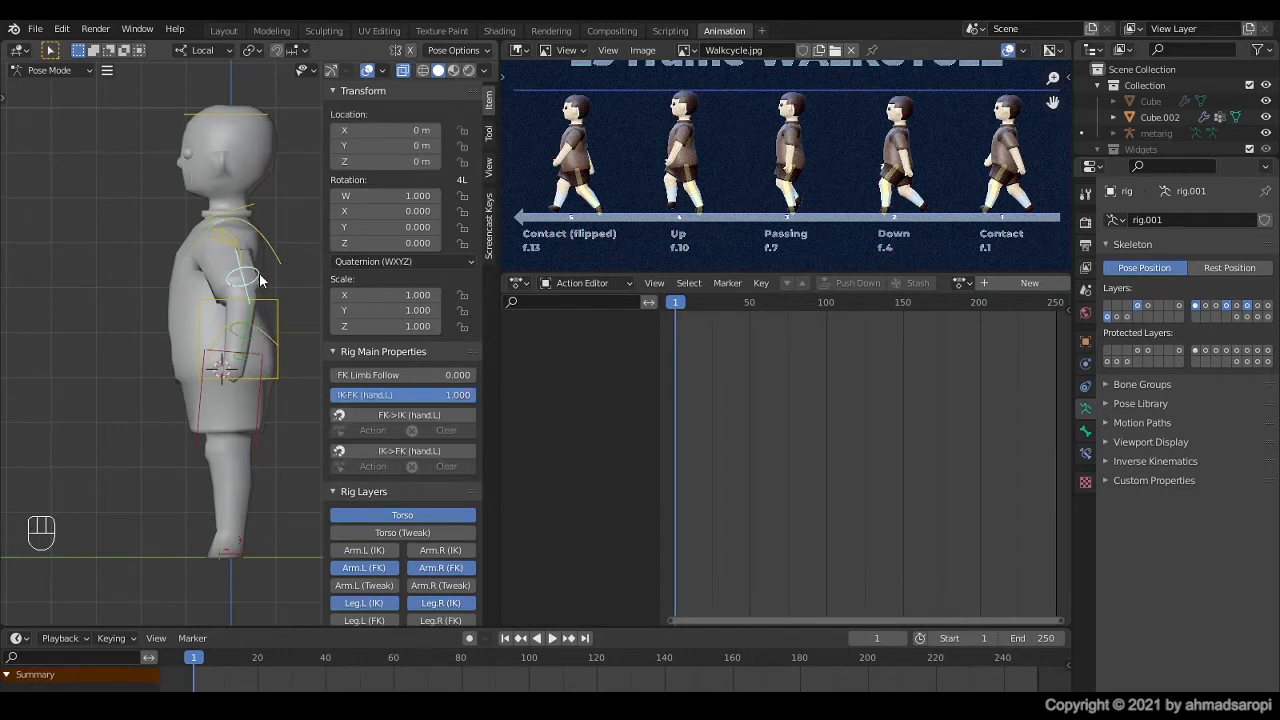
pyautogui.press('r')
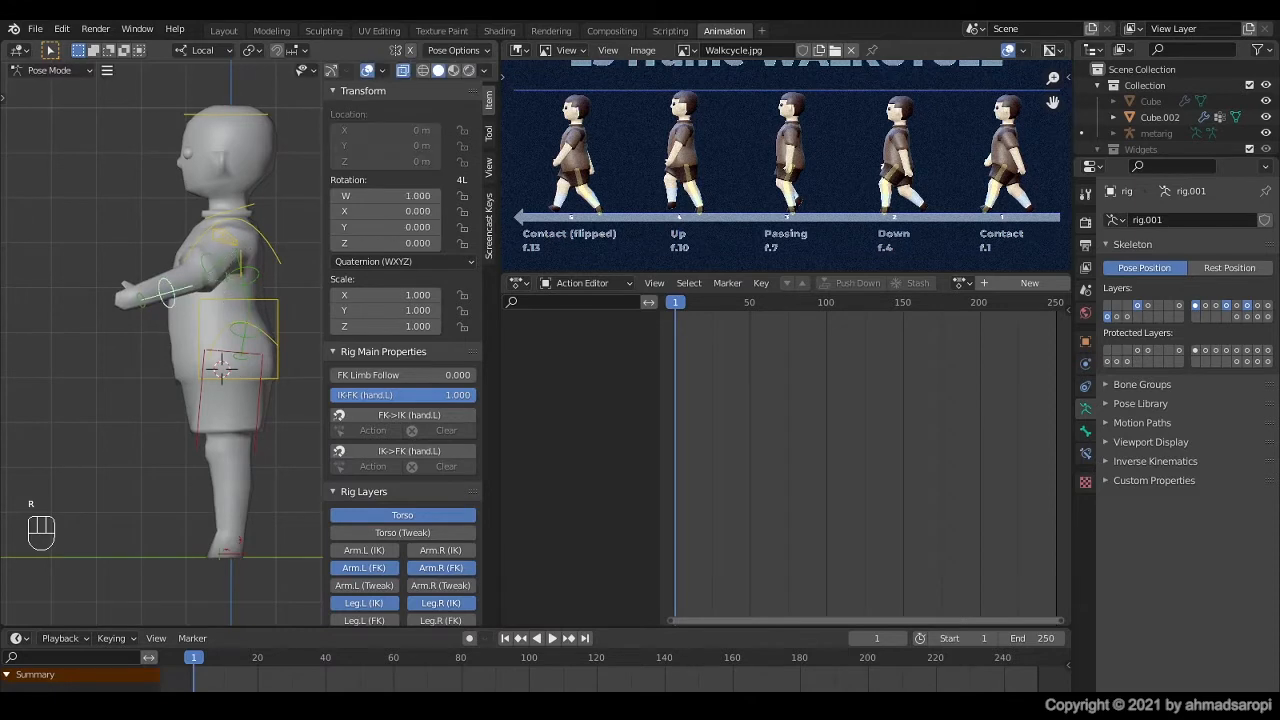
pyautogui.click(145, 346)
pyautogui.click(144, 264)
pyautogui.press('r')
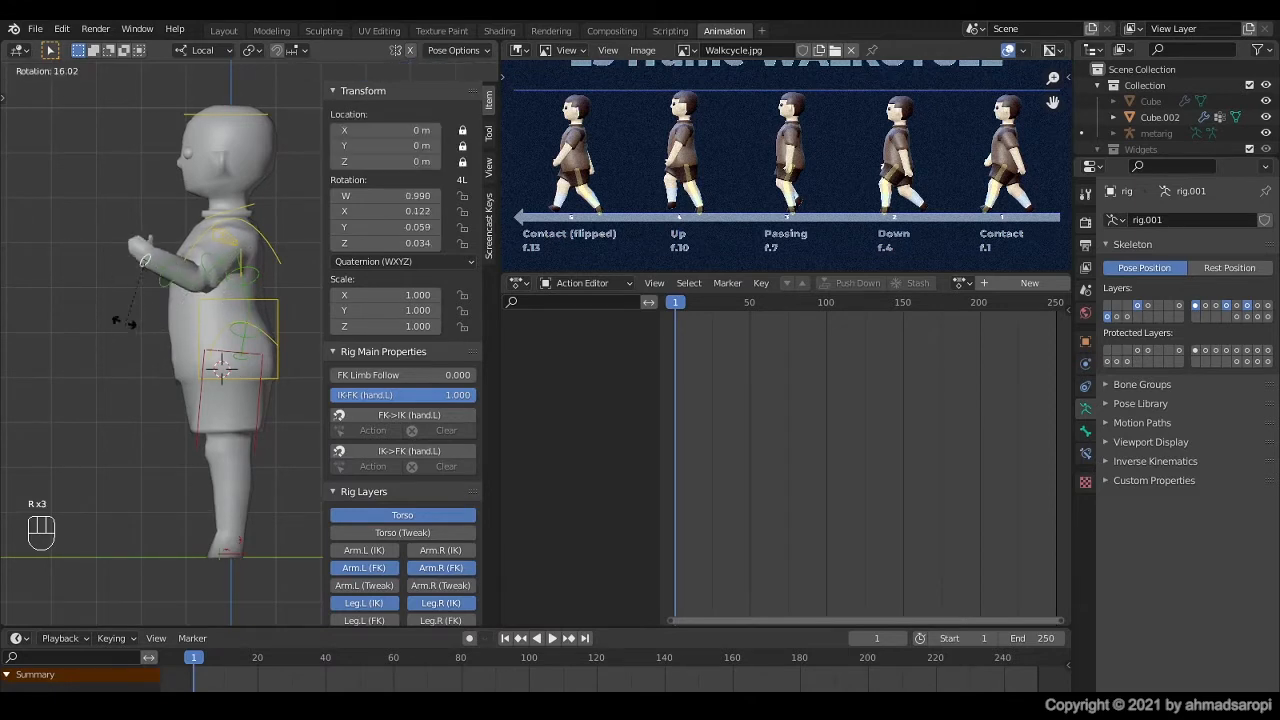
pyautogui.click(119, 302)
pyautogui.moveTo(118, 296); pyautogui.dragTo(194, 371, button='middle')
pyautogui.press('r')
pyautogui.click(241, 363)
pyautogui.scroll(1, 187, 340)
pyautogui.scroll(-1, 194, 371)
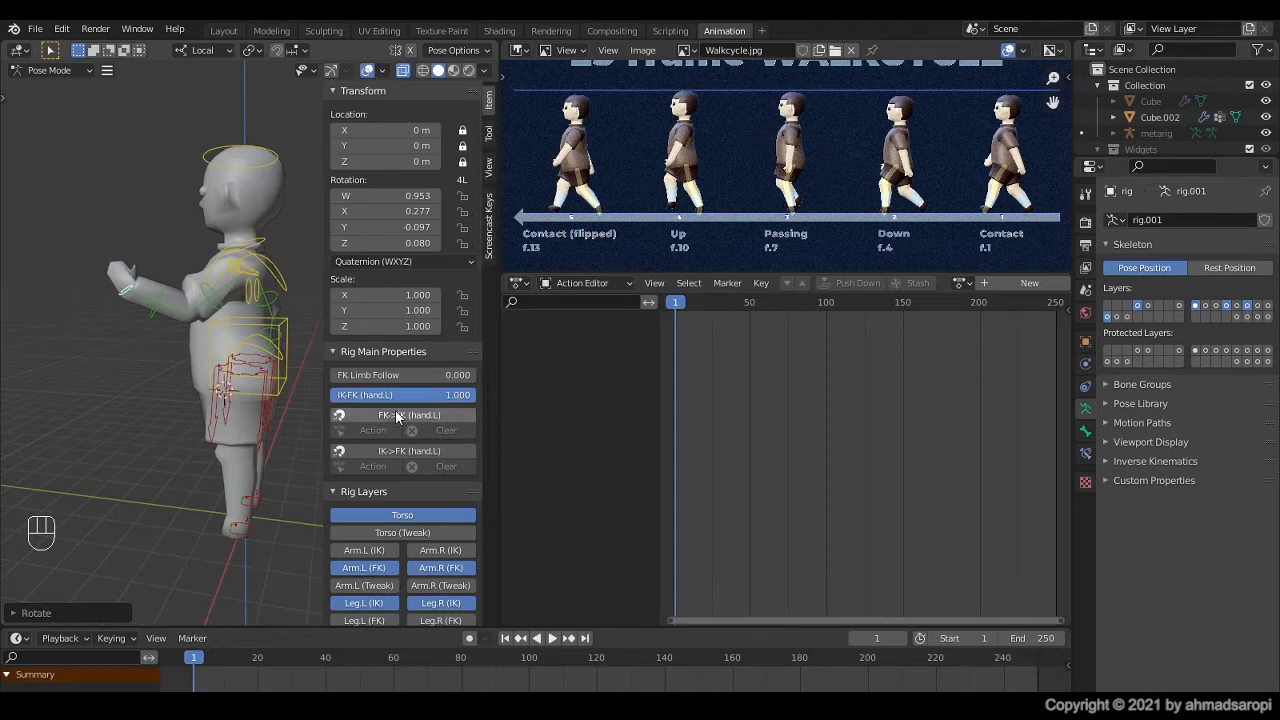
# Step: Test the left hand's IK-FK switch by setting it to 0.000 and back to 1.000
pyautogui.moveTo(421, 393)
pyautogui.mouseDown()
pyautogui.moveTo(400, 395)
pyautogui.moveTo(428, 395)
pyautogui.mouseUp()
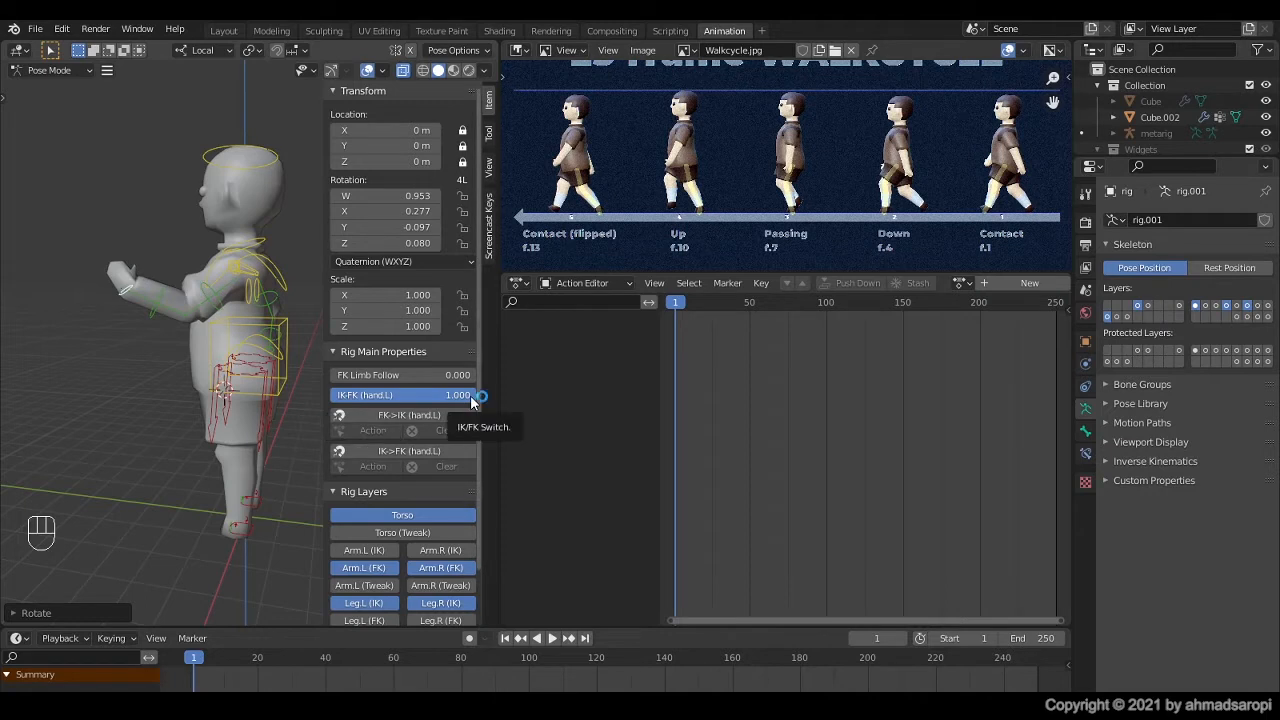
pyautogui.moveTo(471, 398); pyautogui.dragTo(331, 398)
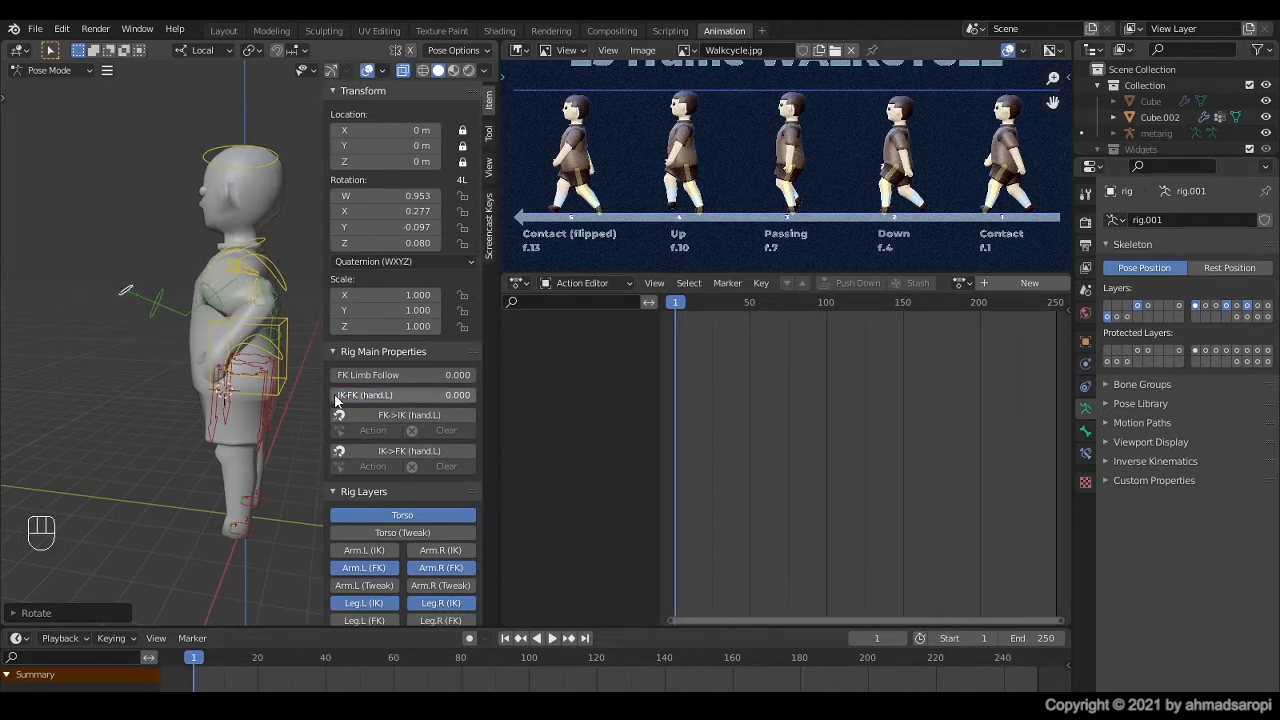
pyautogui.moveTo(341, 399); pyautogui.dragTo(476, 395)
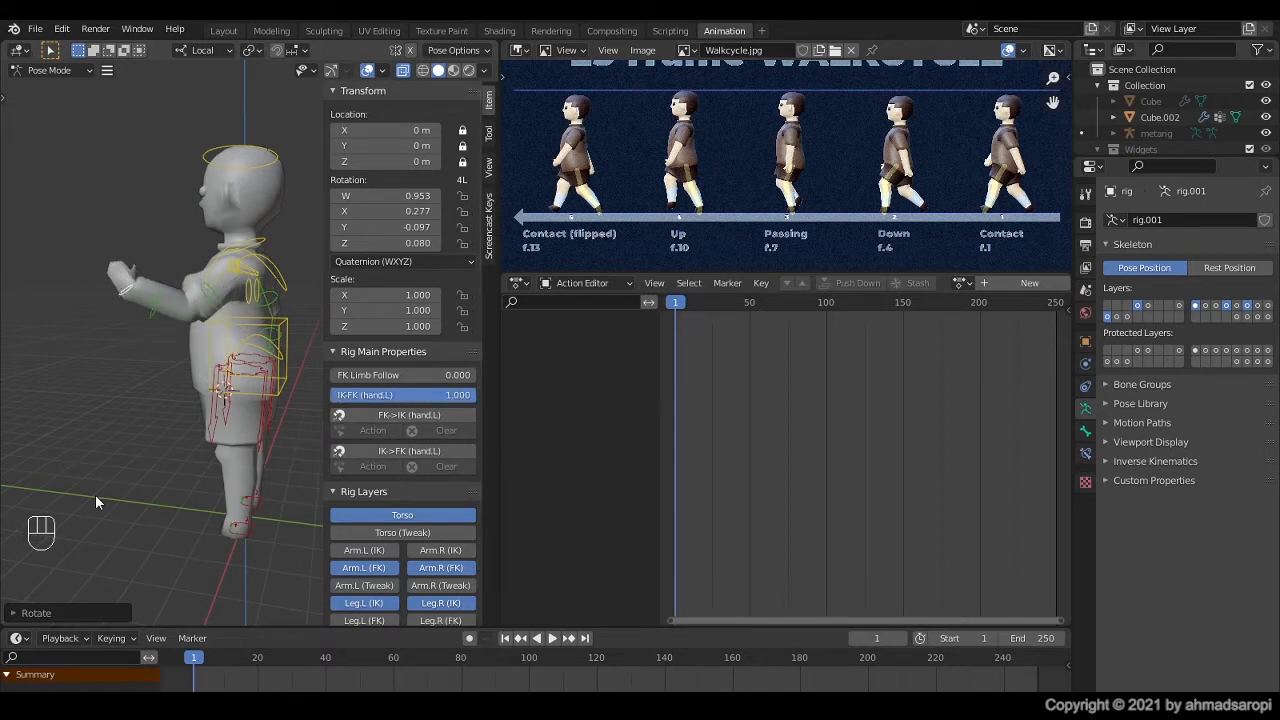
# Step: Try moving the left foot IK control forward by about 2.8 m to test how the leg follows
pyautogui.moveTo(216, 535); pyautogui.dragTo(264, 498, button='middle')
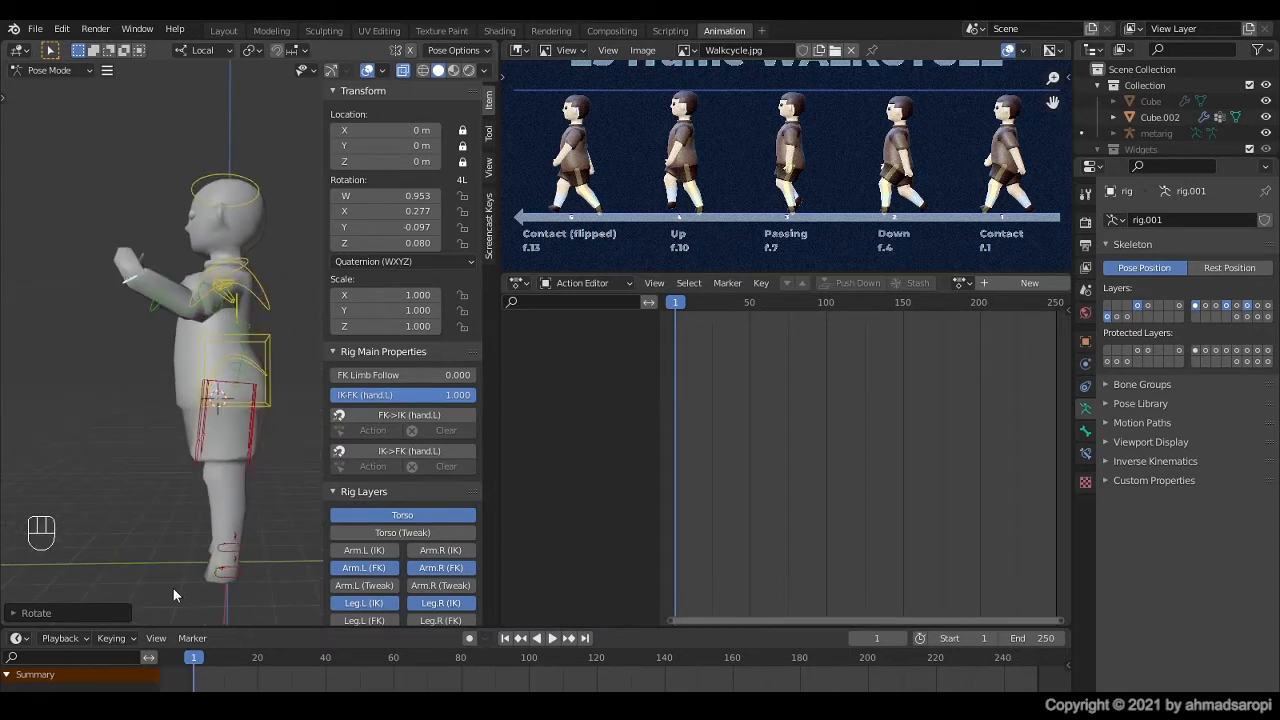
pyautogui.click(236, 575)
pyautogui.scroll(-2, 236, 576)
pyautogui.keyDown('shift'); pyautogui.moveTo(236, 579); pyautogui.dragTo(213, 588, button='middle'); pyautogui.keyUp('shift')
pyautogui.scroll(1, 213, 588)
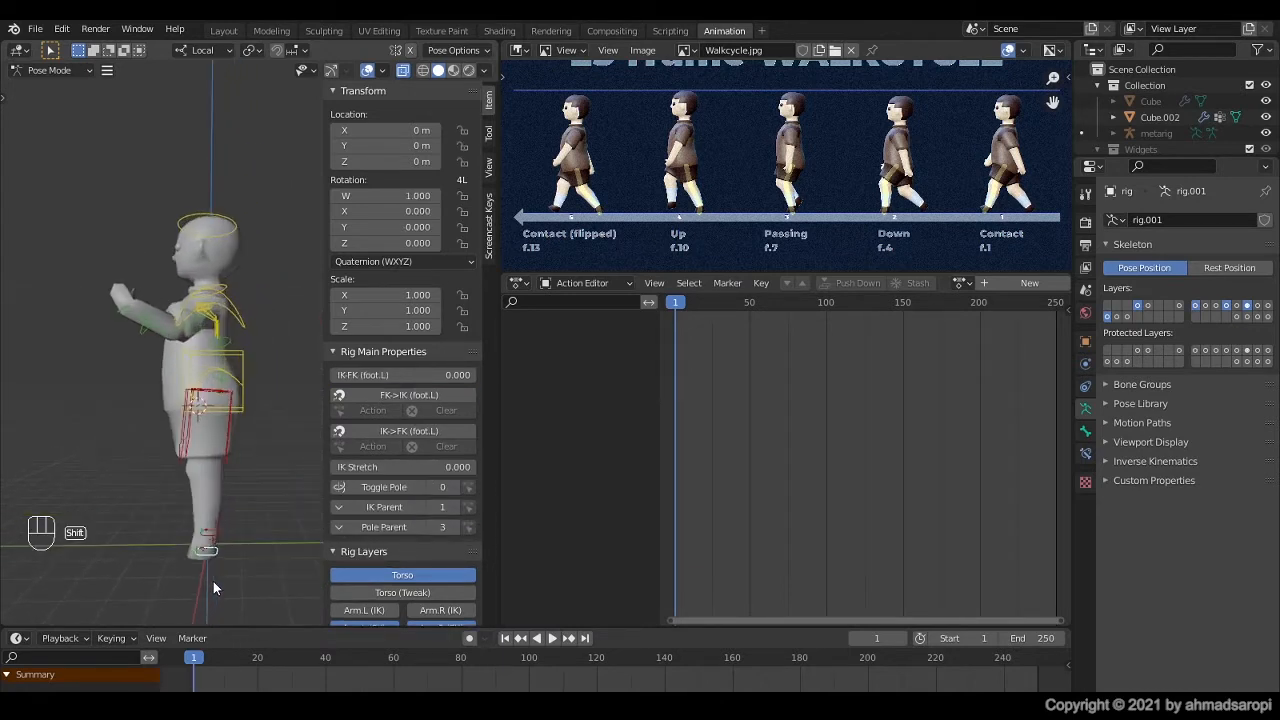
pyautogui.scroll(2, 216, 575)
pyautogui.press('g')
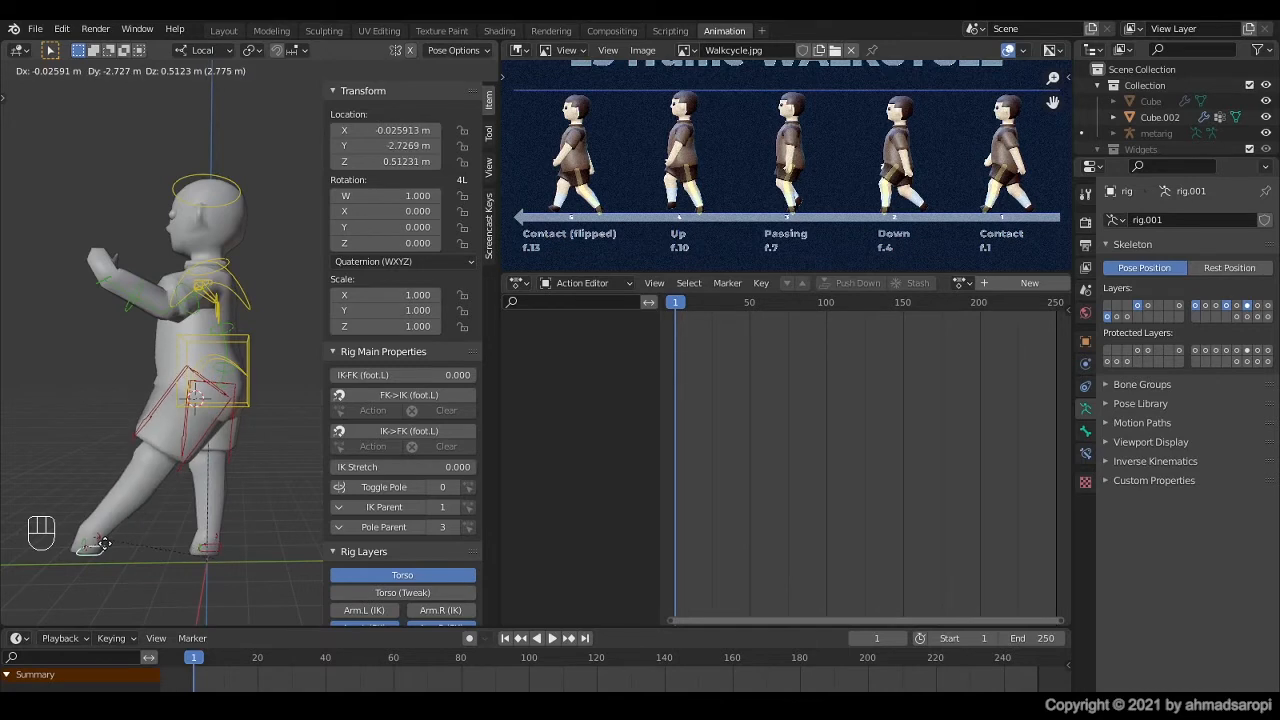
pyautogui.click(104, 543)
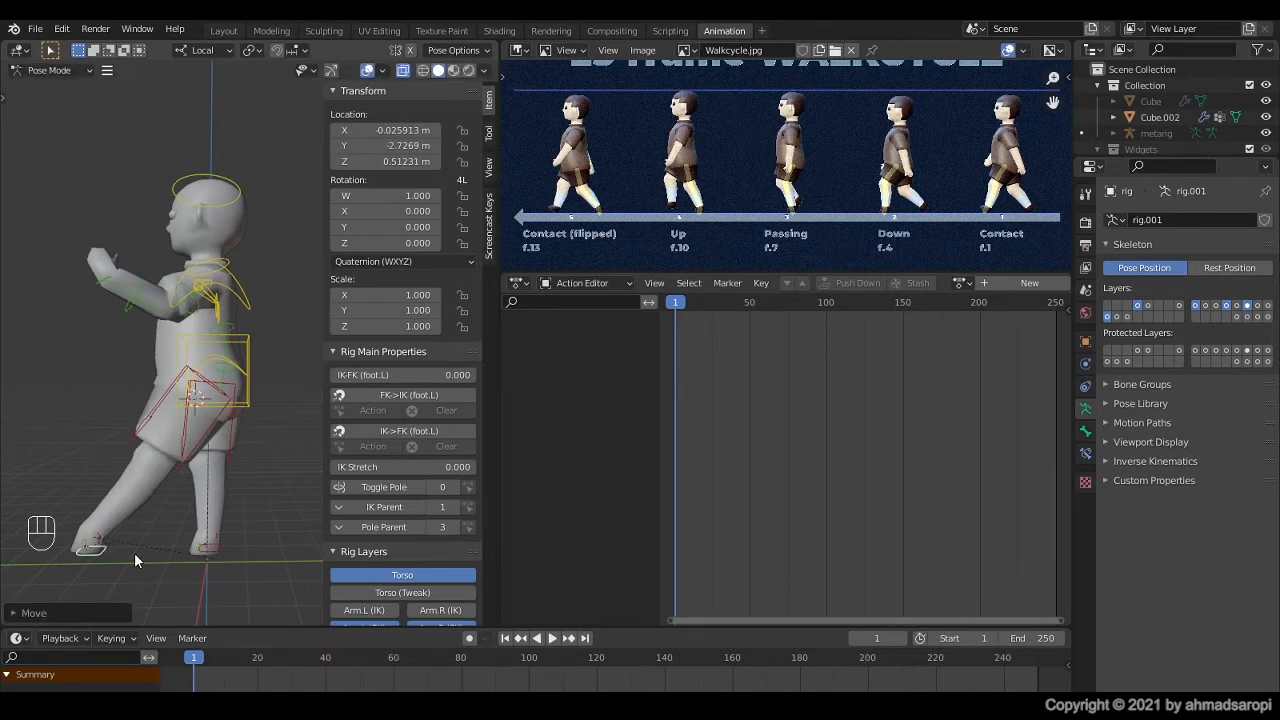
# Step: Test the left leg with IK Stretch at 1.000 by moving the foot back toward the body, and reset IK Stretch to 0.000
pyautogui.scroll(-2, 333, 581)
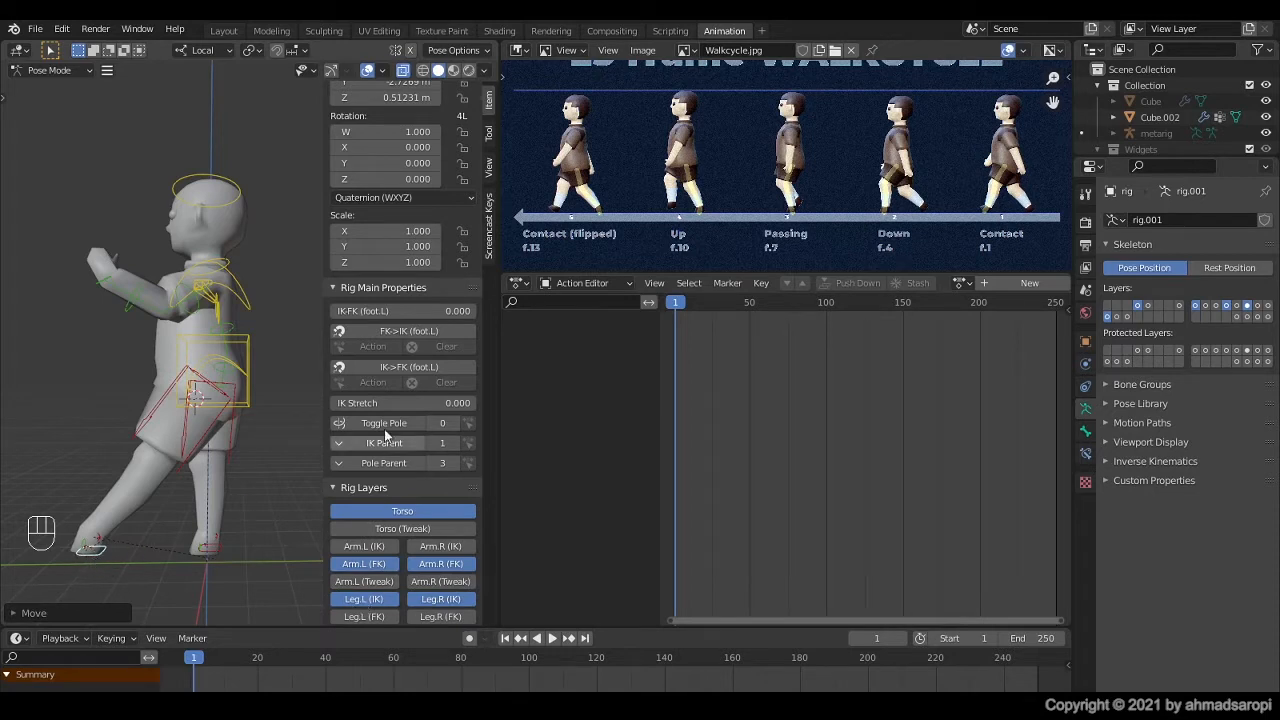
pyautogui.scroll(1, 376, 447)
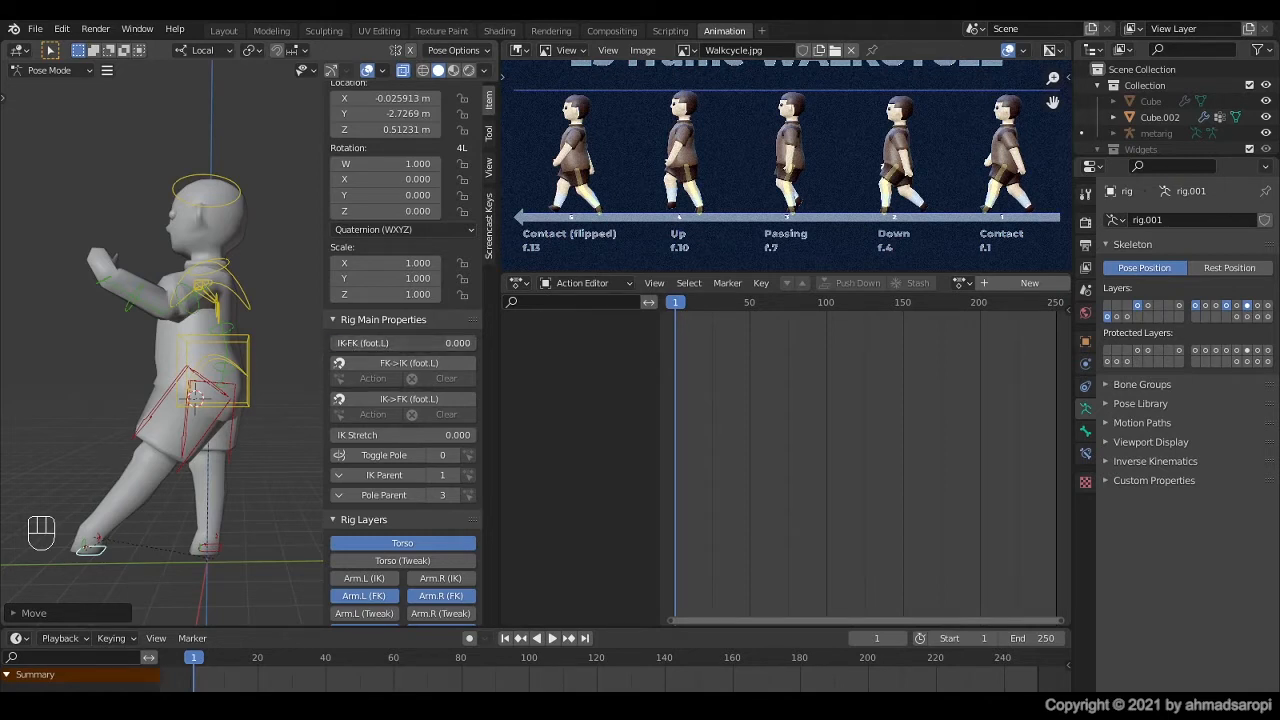
pyautogui.moveTo(352, 345); pyautogui.dragTo(498, 345)
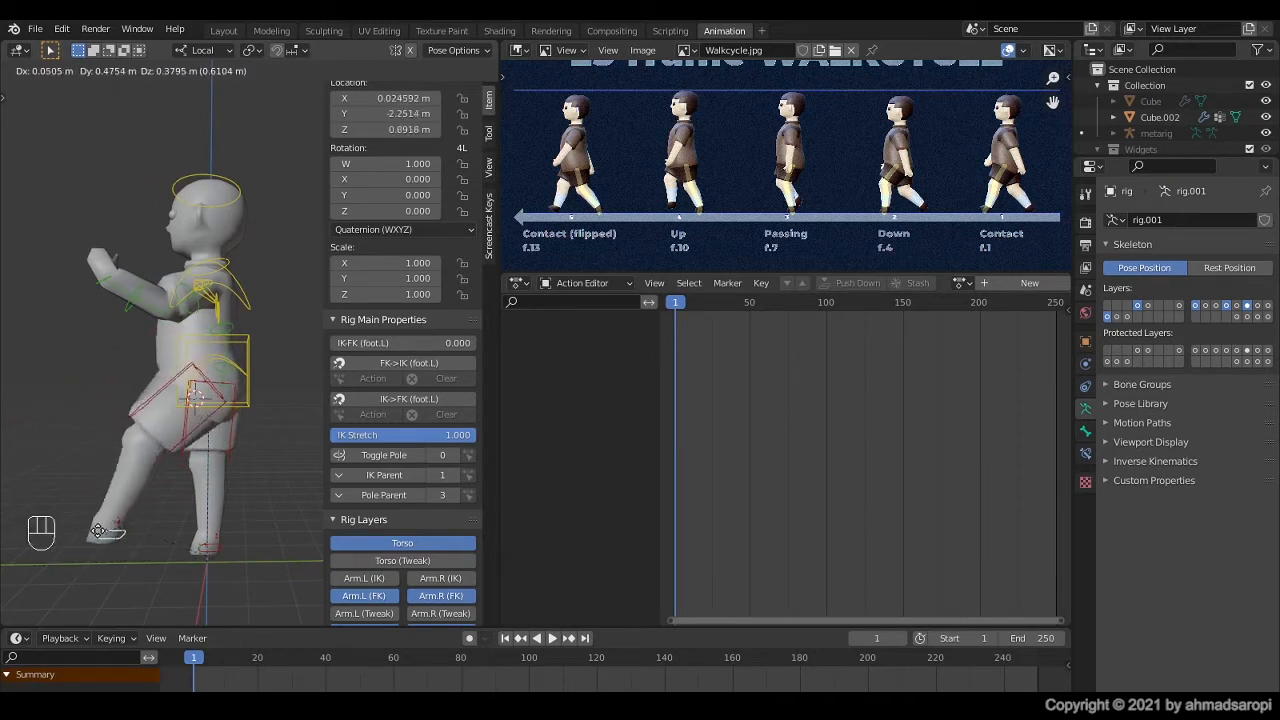
pyautogui.click(133, 528)
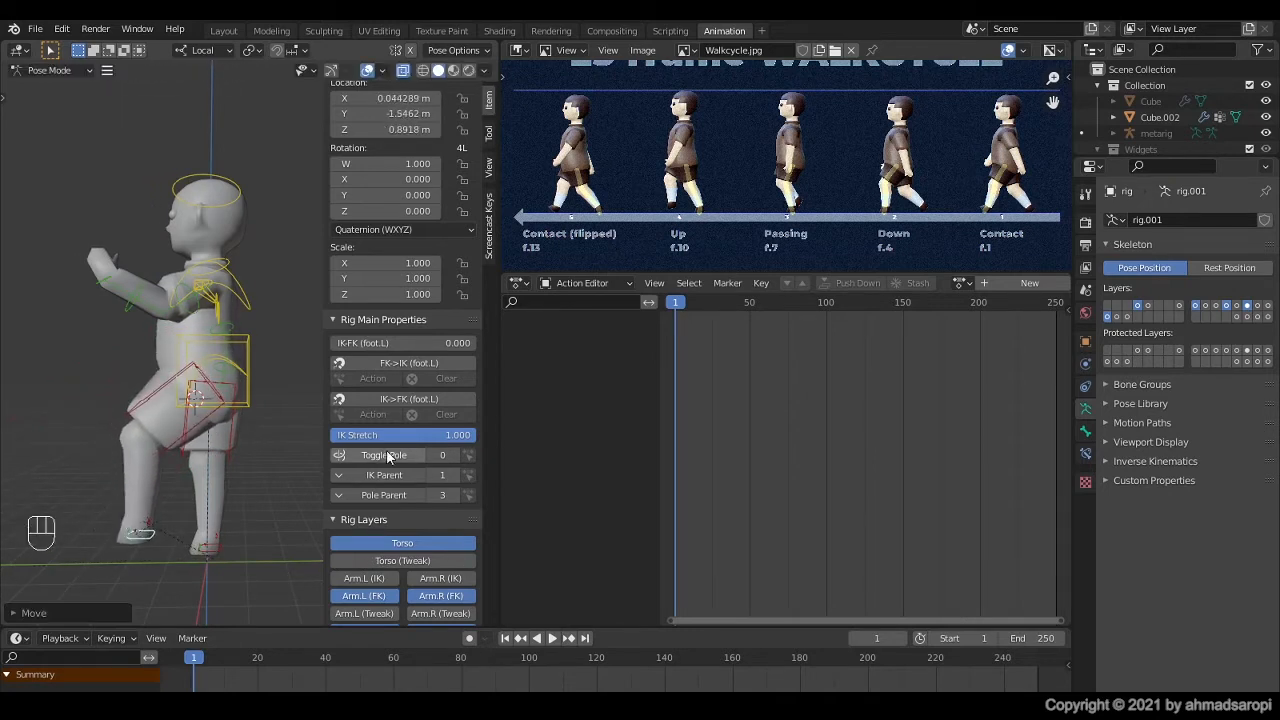
pyautogui.moveTo(451, 435); pyautogui.dragTo(300, 435)
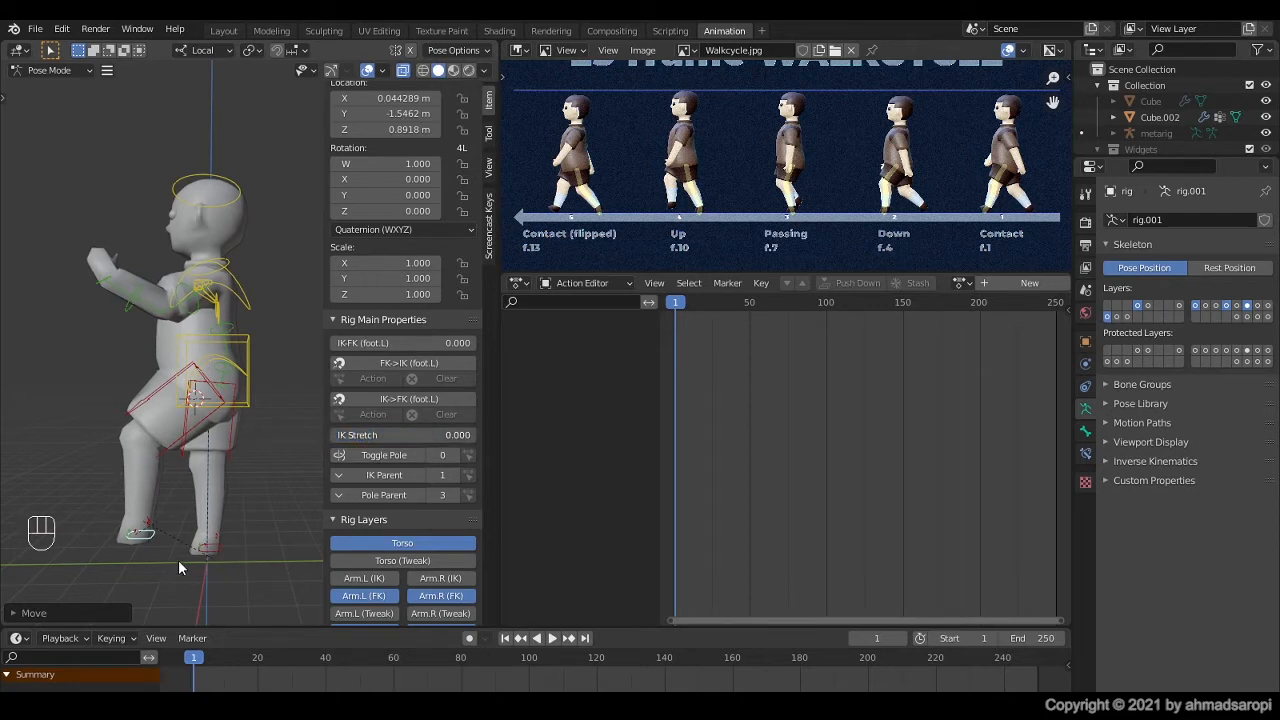
# Step: Clear the rotation and location of all rig controls and return to the right orthographic view
pyautogui.click(216, 551)
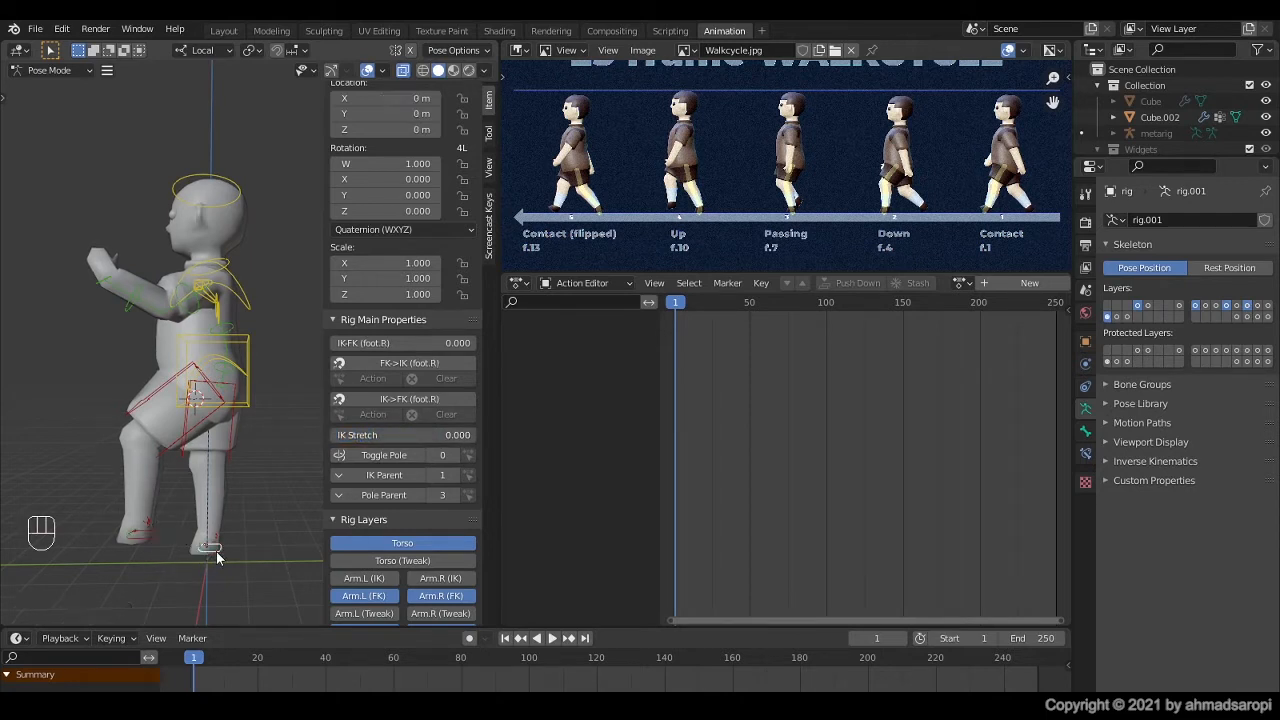
pyautogui.click(426, 399)
pyautogui.click(215, 398)
pyautogui.press('a')
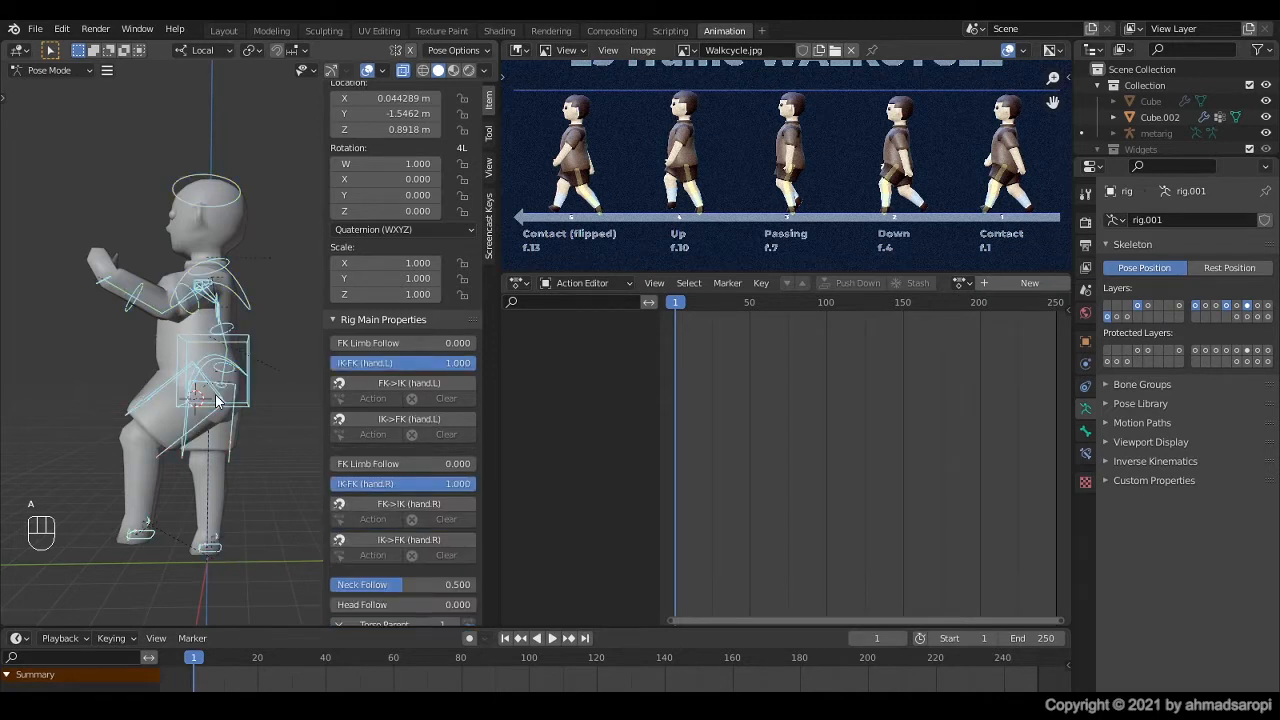
pyautogui.press('alt')
pyautogui.hotkey('alt', 'r')
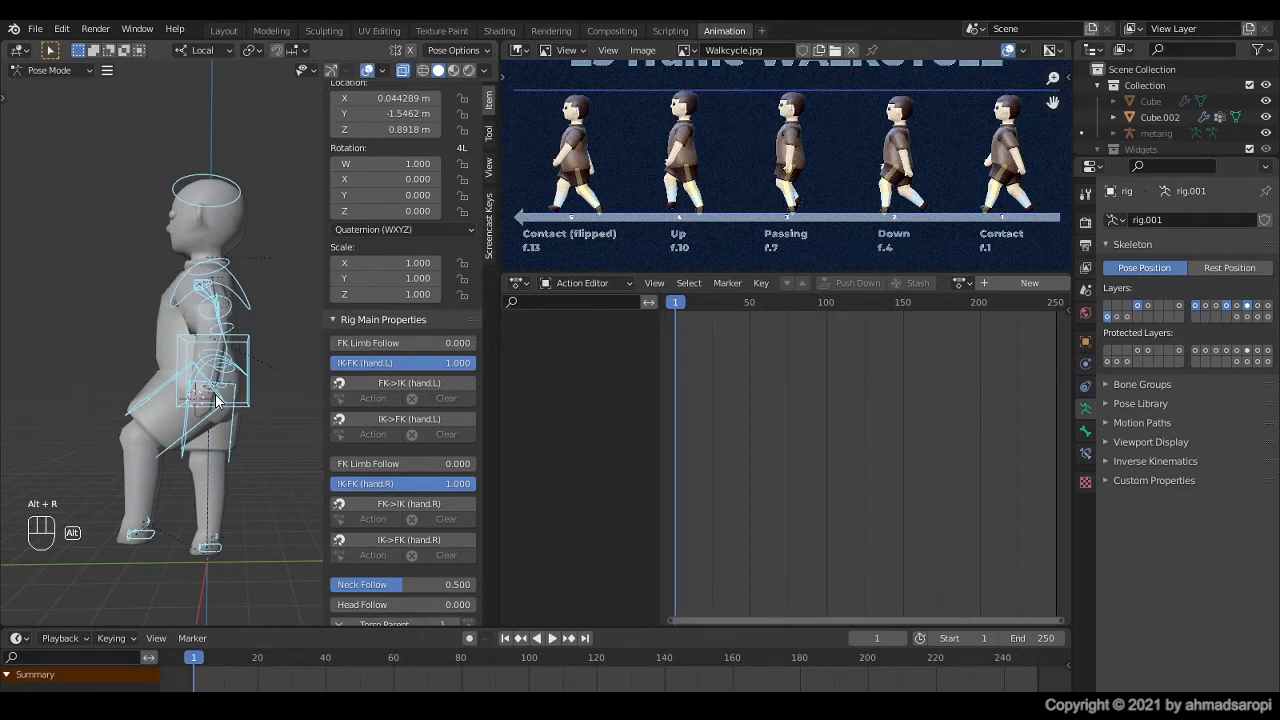
pyautogui.hotkey('alt', 'g')
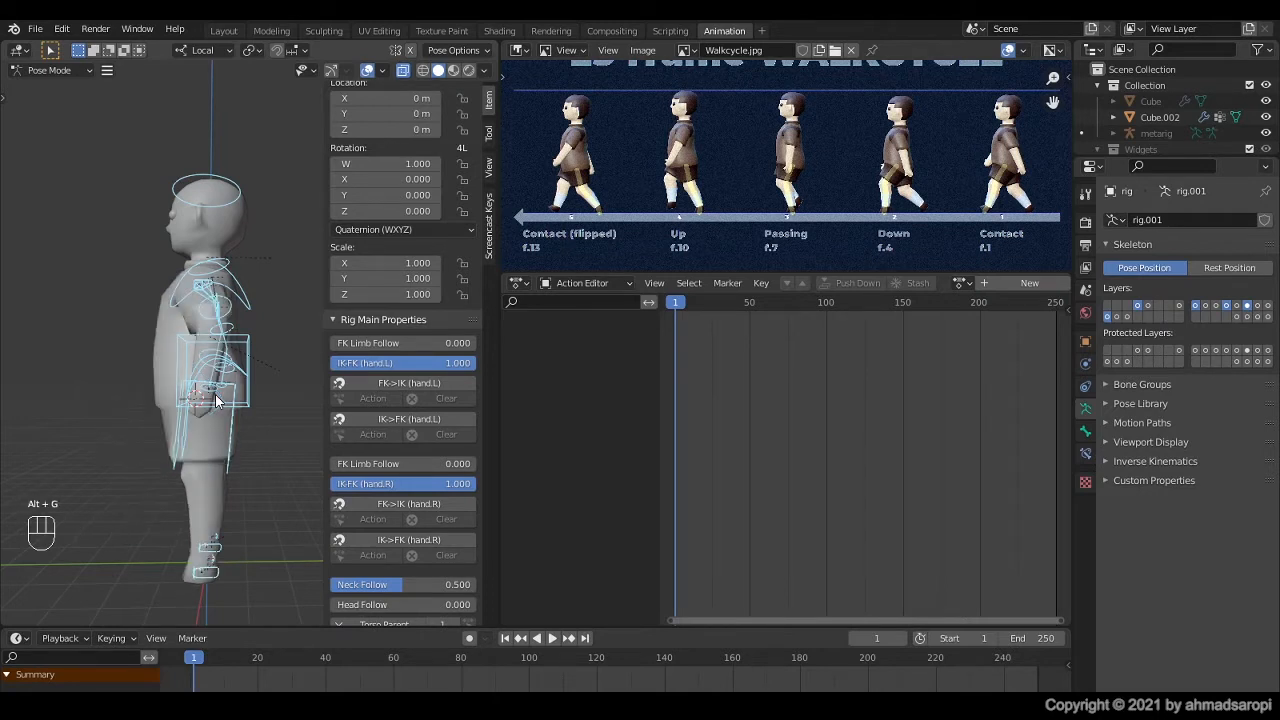
pyautogui.press('KP_3')
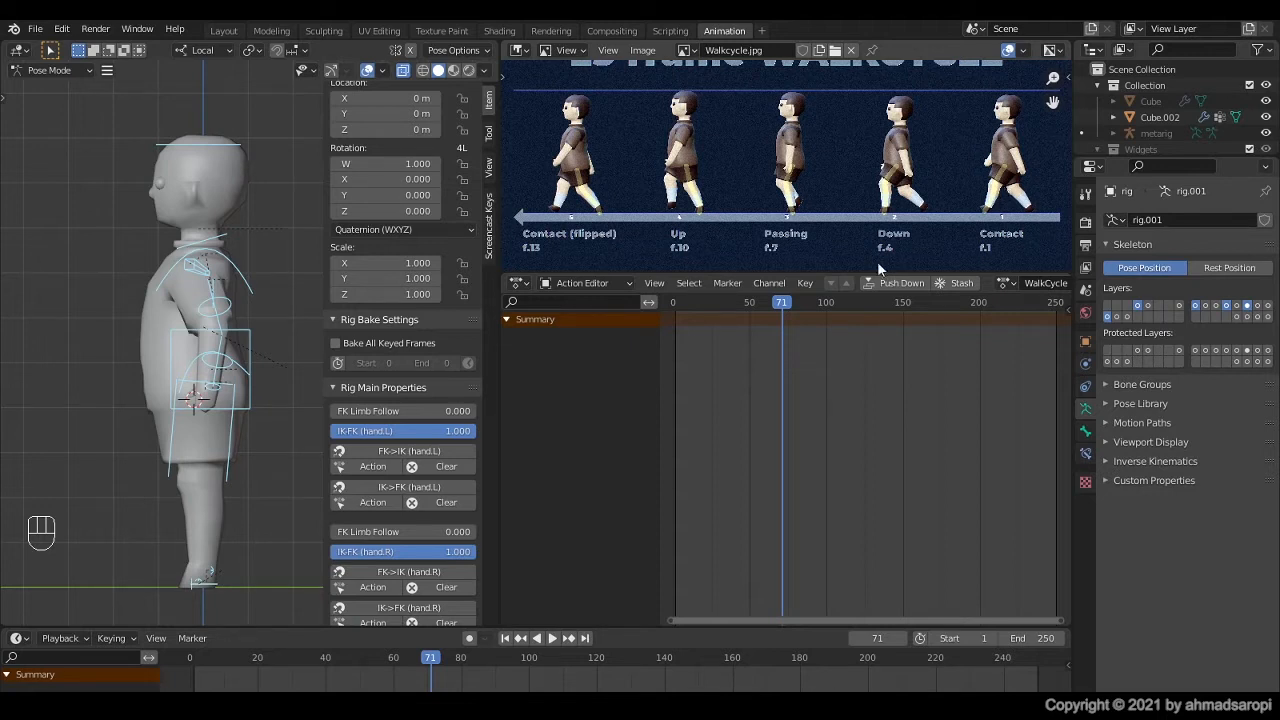
# Step: Scrub the WalkCycle action to frame 75 and jump back to frame 1
pyautogui.moveTo(781, 307)
pyautogui.mouseDown()
pyautogui.moveTo(804, 308)
pyautogui.moveTo(789, 313)
pyautogui.mouseUp()
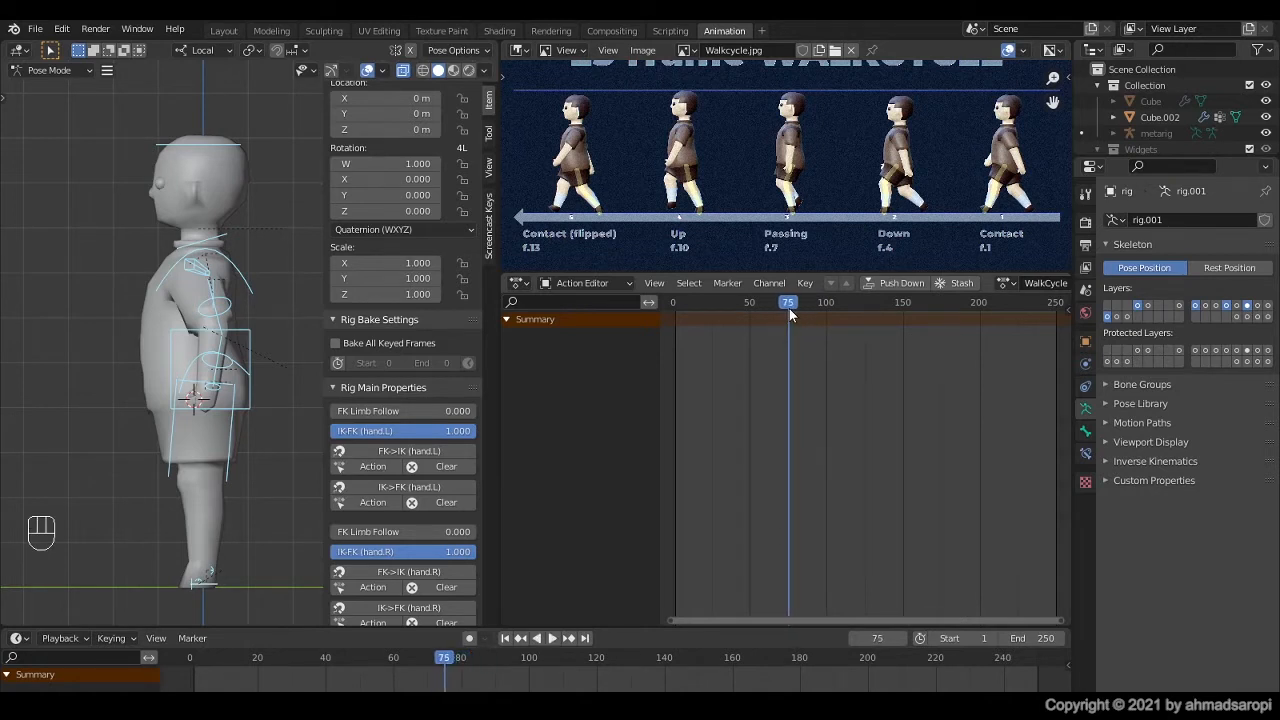
pyautogui.press('shift')
pyautogui.hotkey('shift', 'Left')
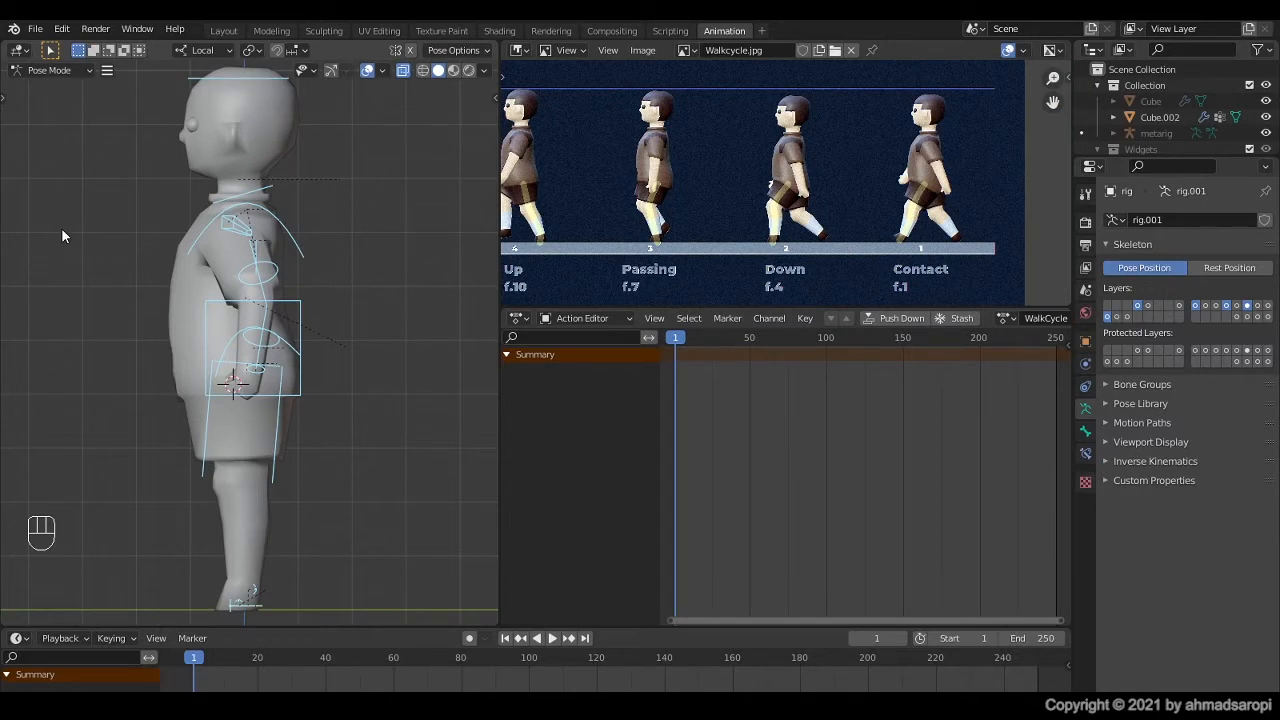
# Step: Activate the Move tool, select the left foot IK control and turn on the viewport gizmos
pyautogui.press('t')
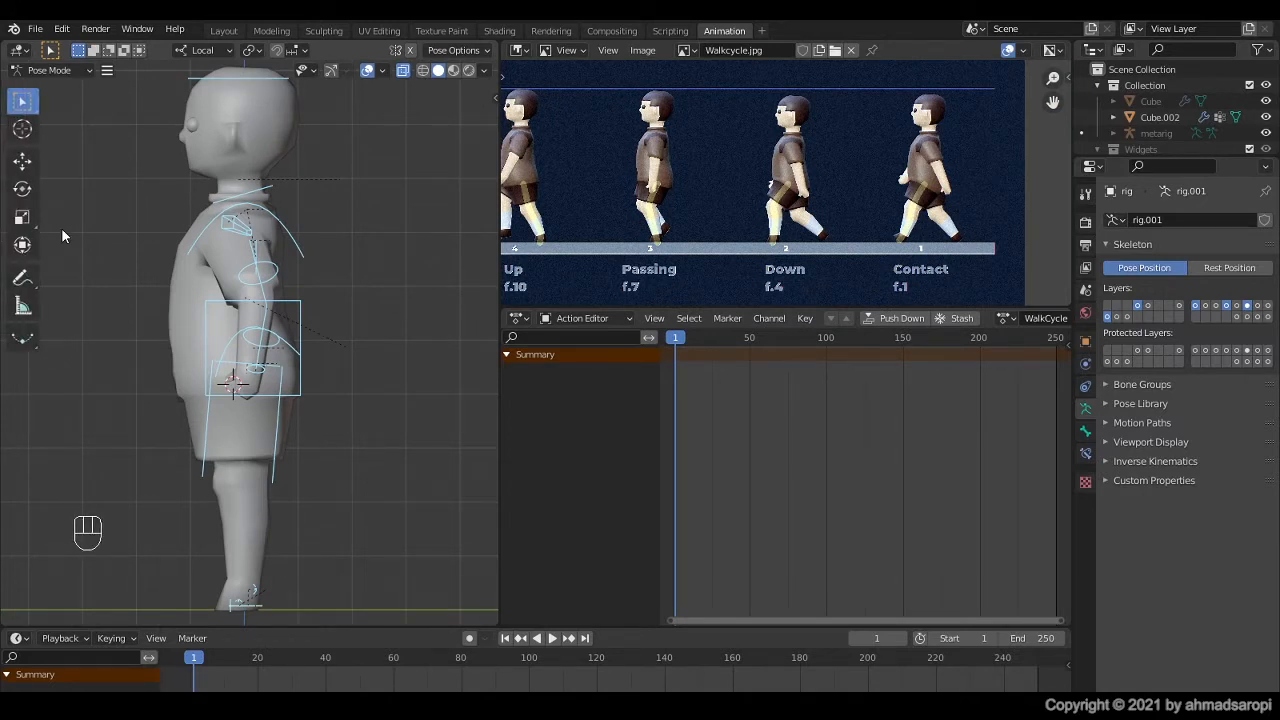
pyautogui.click(22, 162)
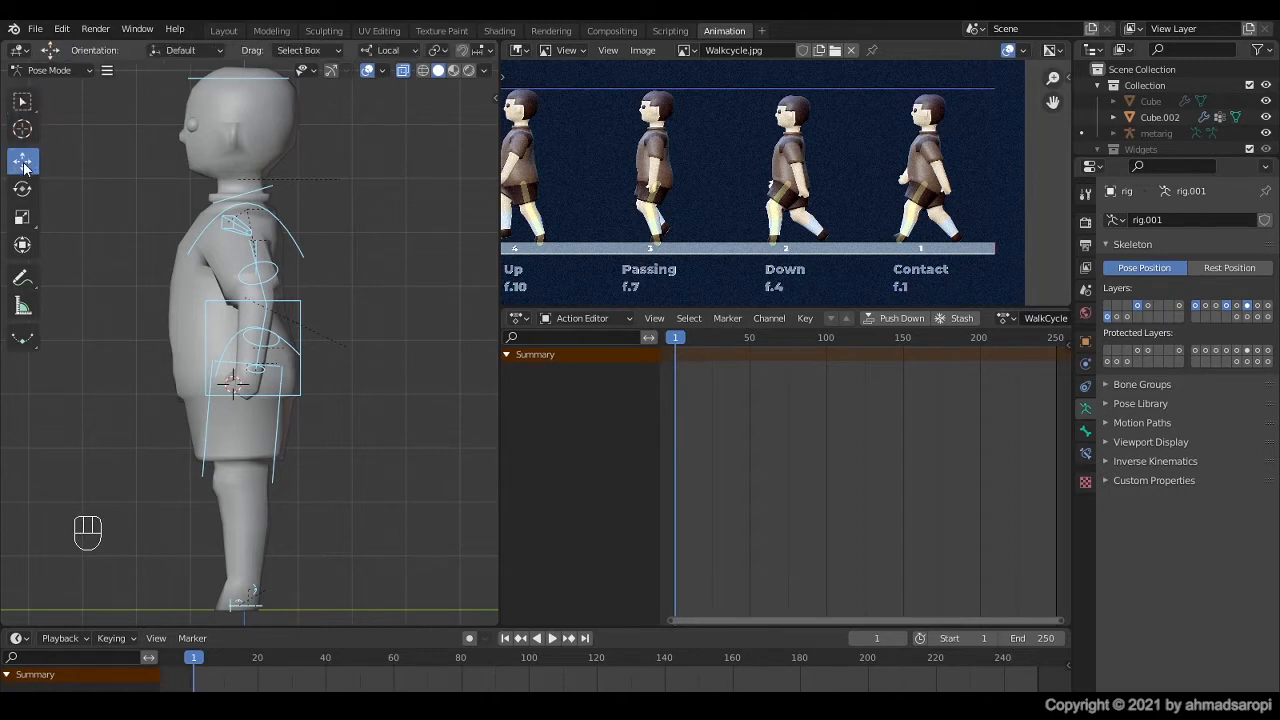
pyautogui.click(250, 598)
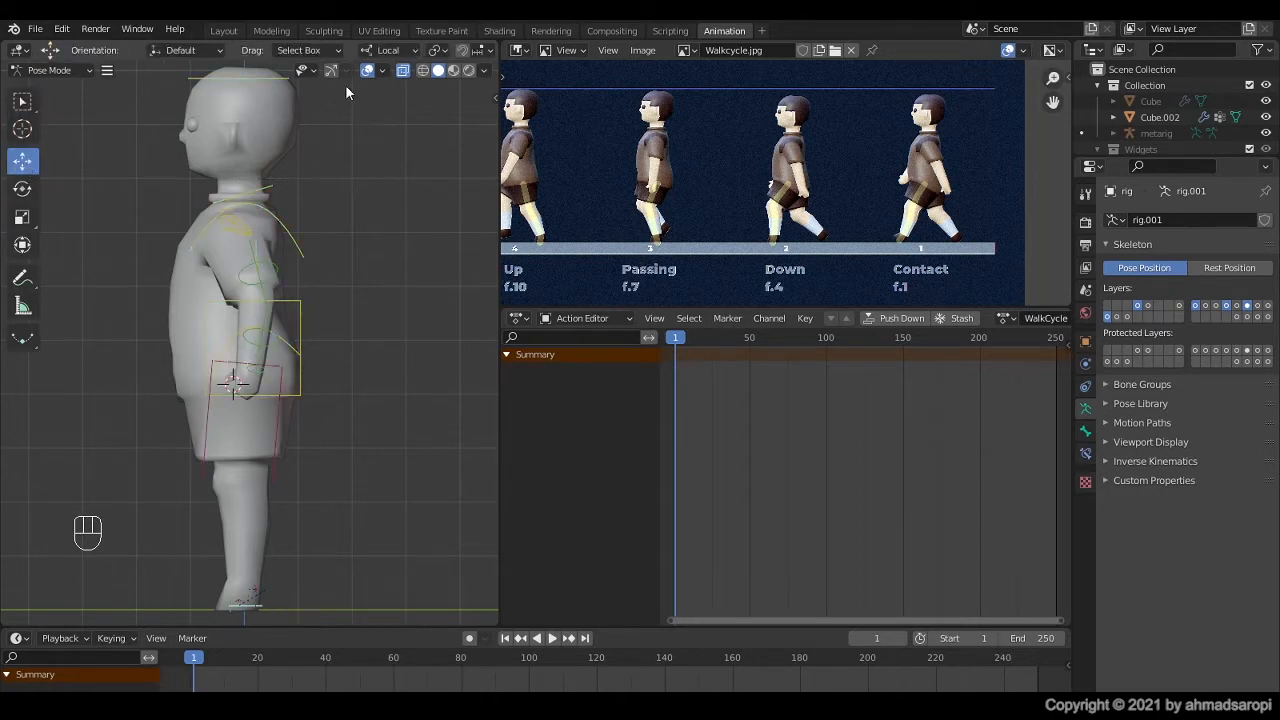
pyautogui.click(331, 72)
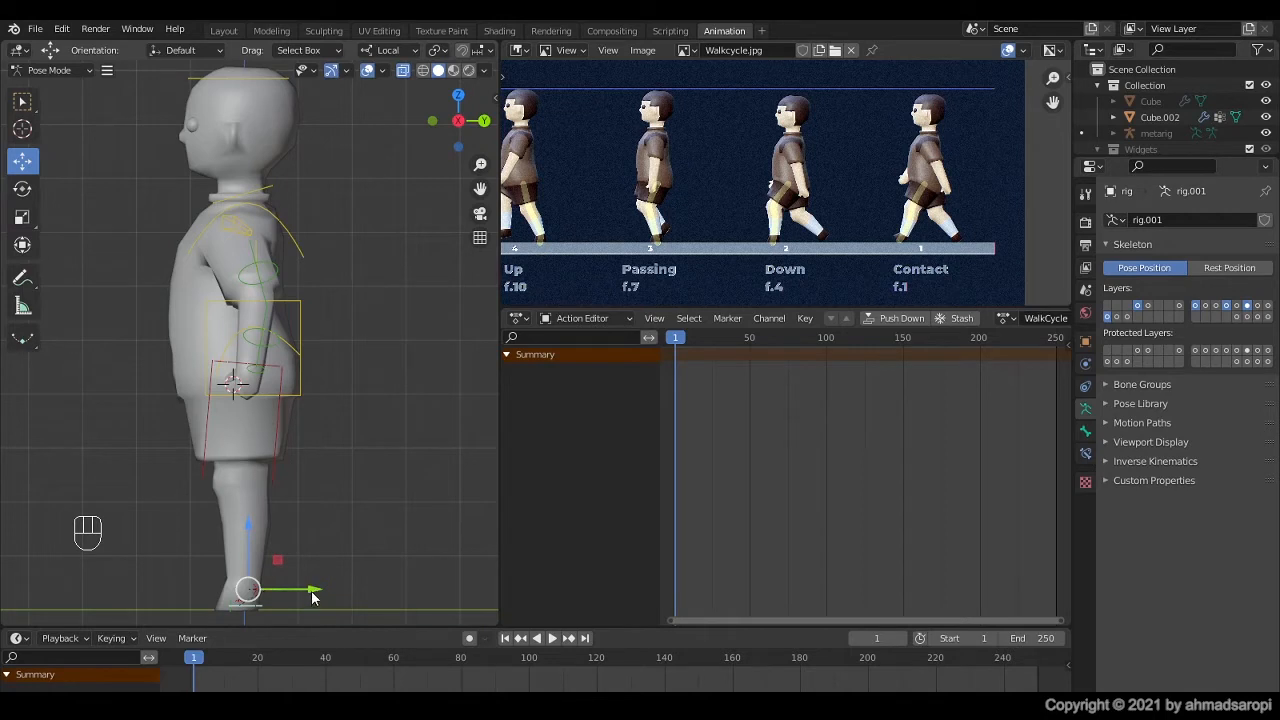
# Step: Move the left foot control forward along its Y axis and rotate it about 27° to lift the toes
pyautogui.moveTo(313, 594); pyautogui.dragTo(210, 622)
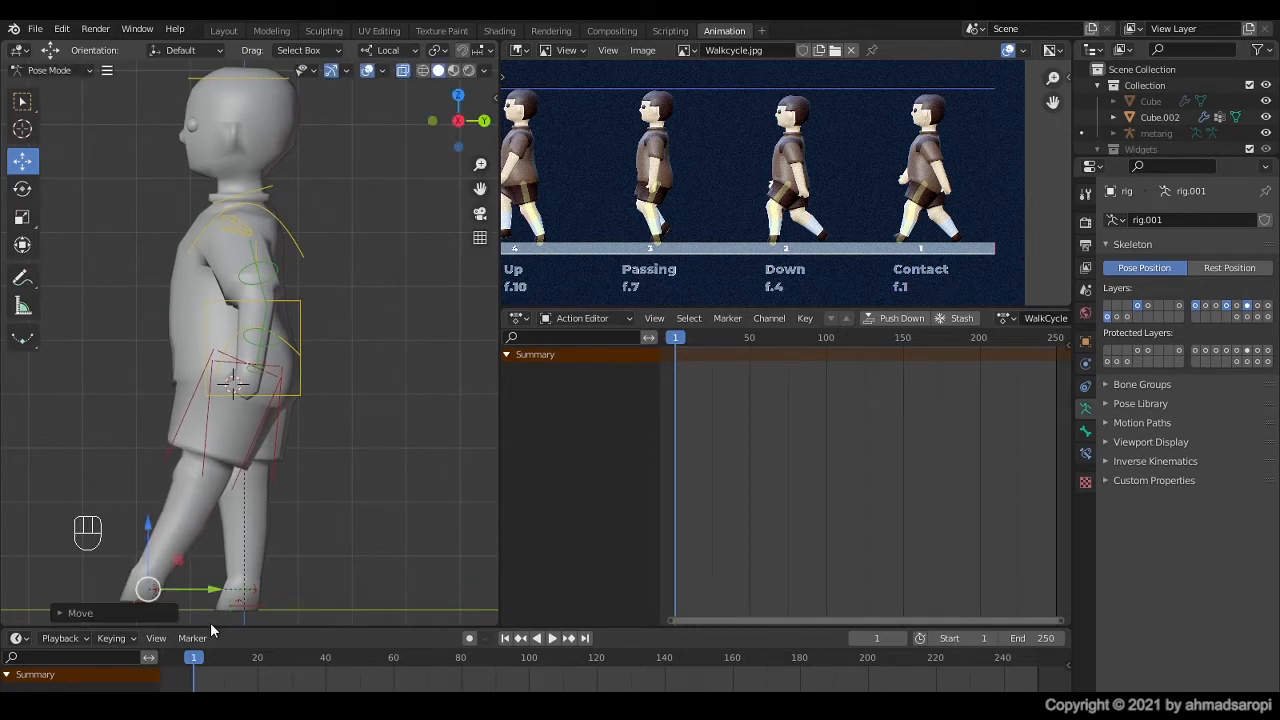
pyautogui.scroll(-2, 271, 497)
pyautogui.press('r')
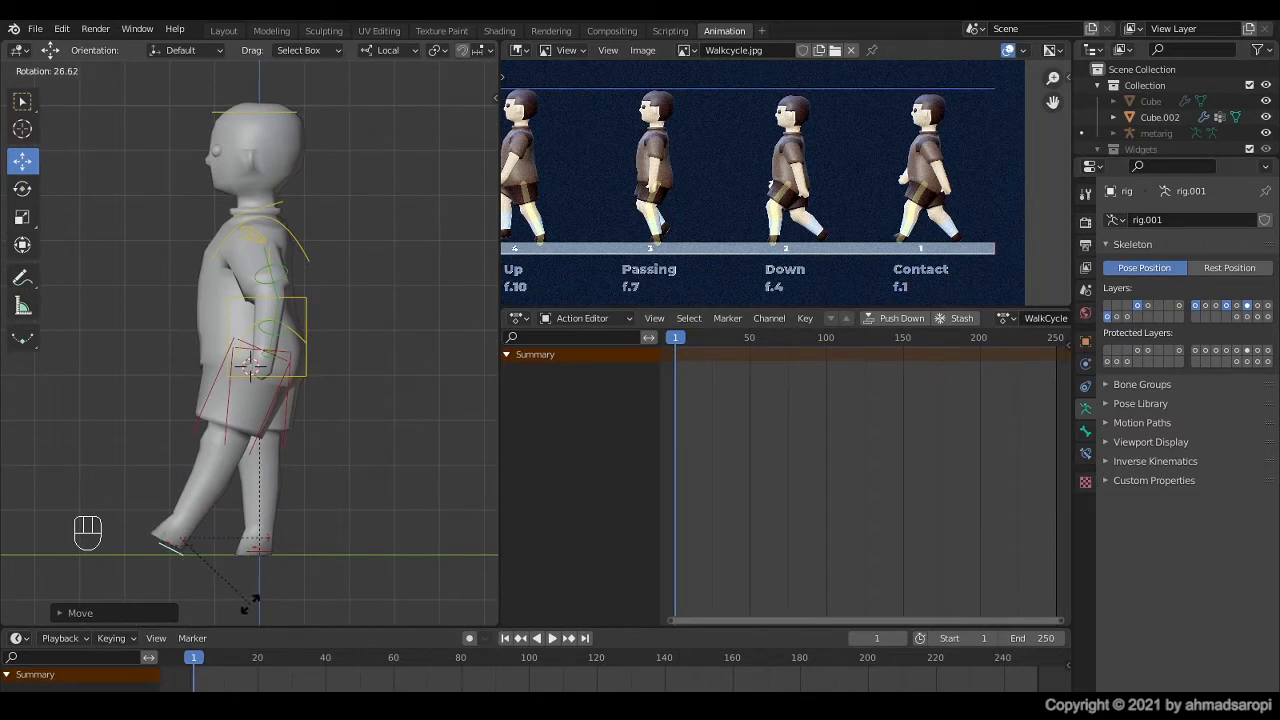
pyautogui.click(249, 601)
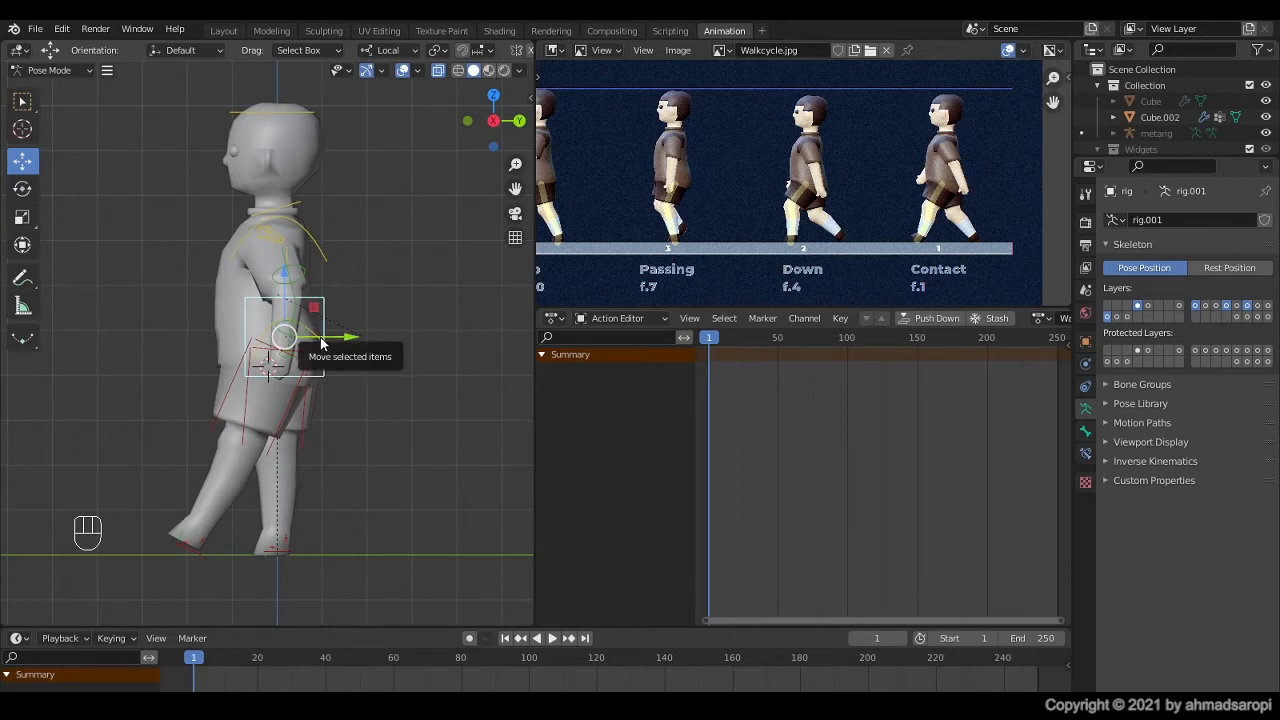
# Step: Enable the Text Info viewport overlay and select the left upper arm FK control
pyautogui.click(418, 70)
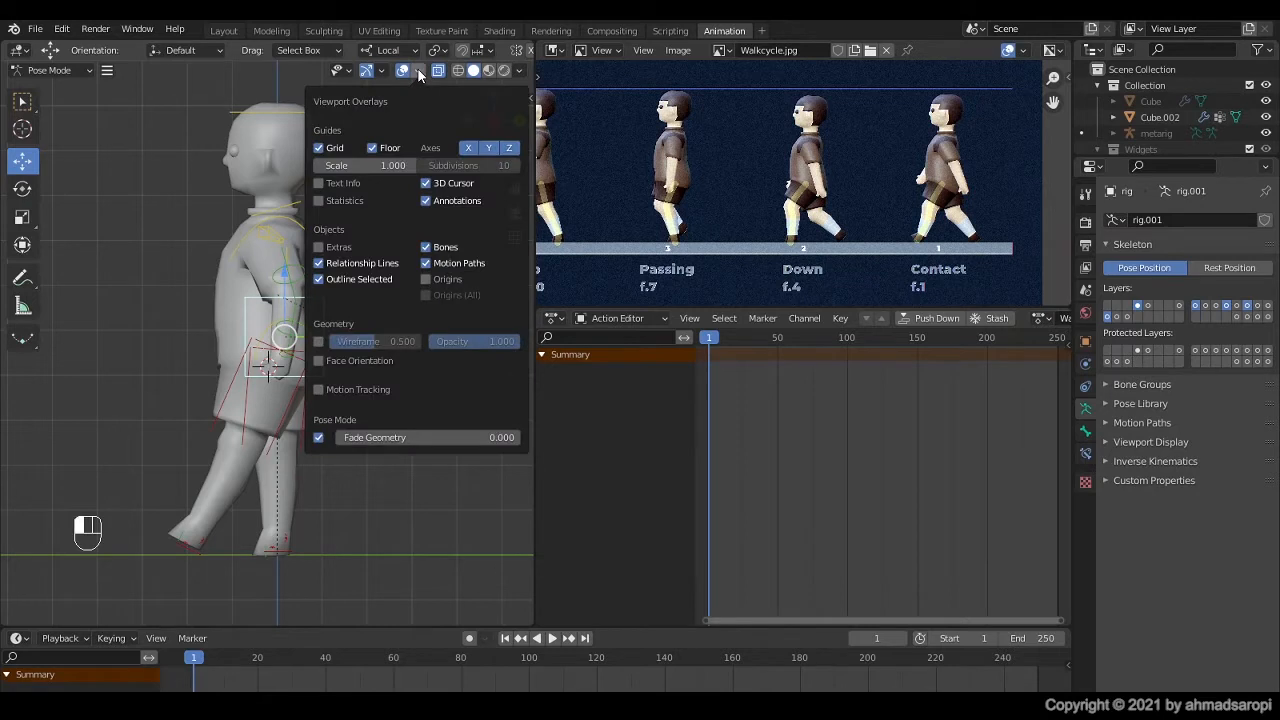
pyautogui.click(318, 183)
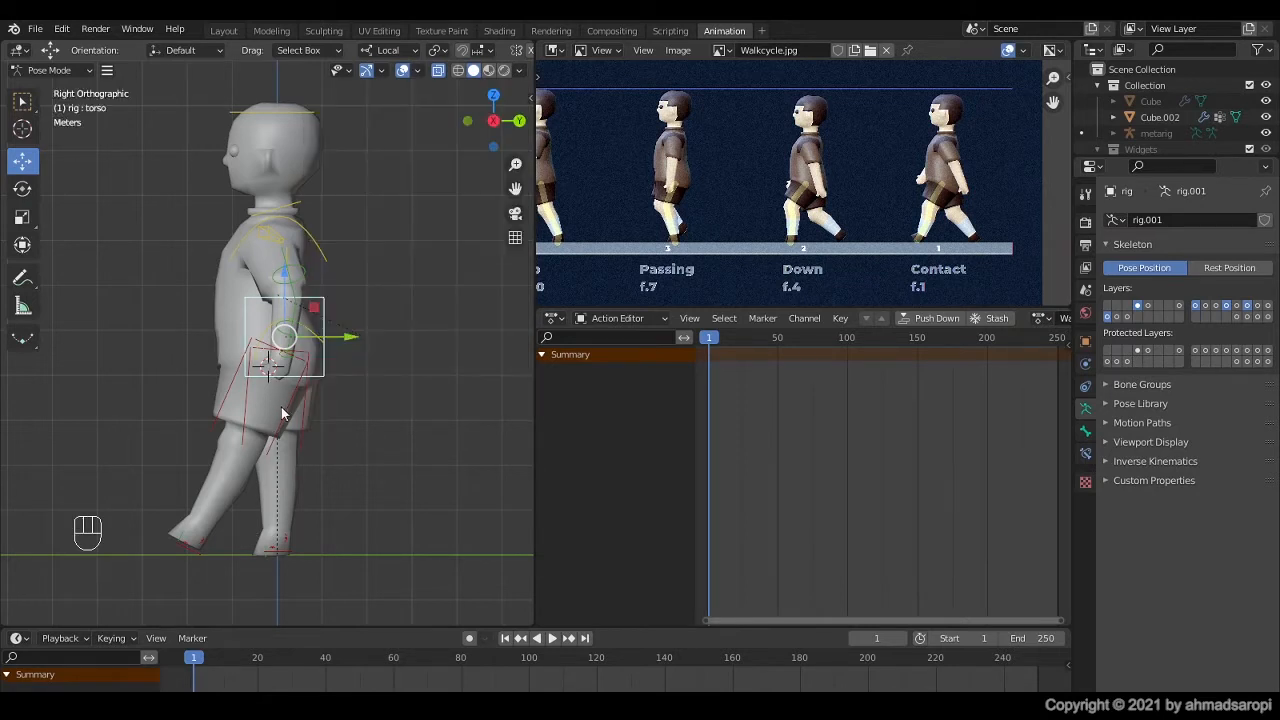
pyautogui.click(299, 287)
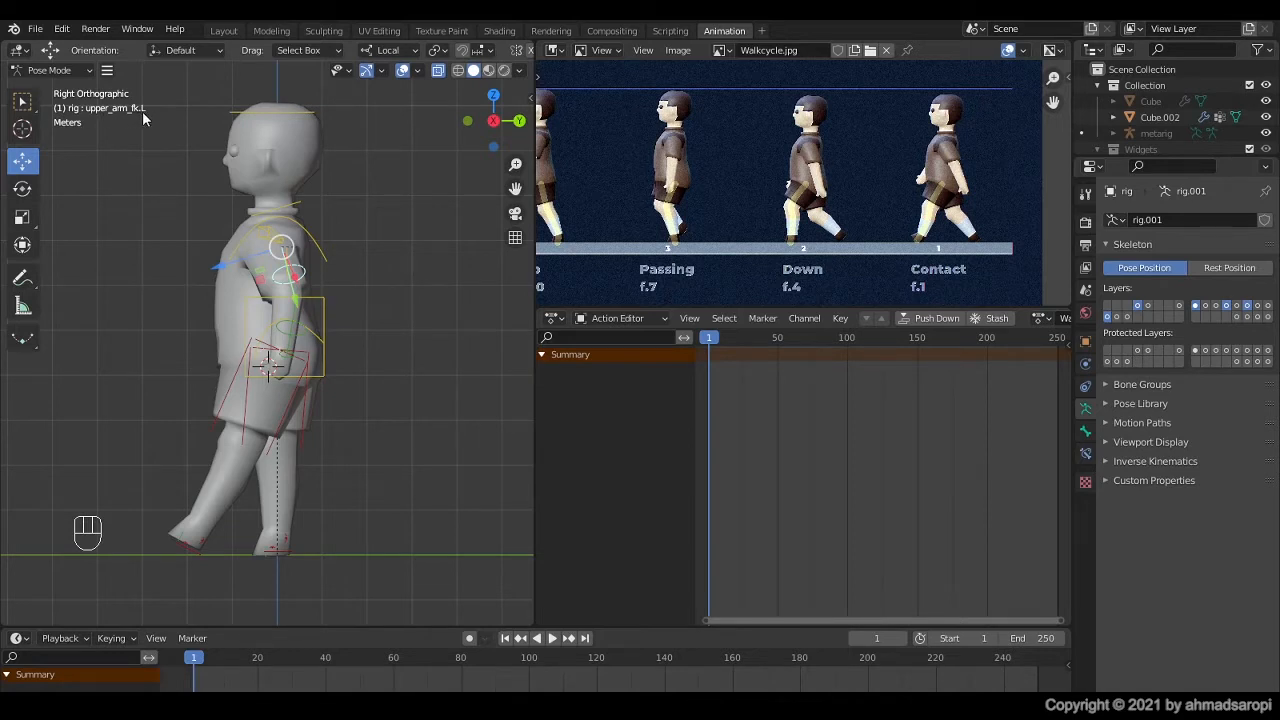
# Step: Lower the torso control along its Z axis so the knees bend toward the reference contact pose
pyautogui.click(322, 360)
pyautogui.click(285, 277)
pyautogui.moveTo(285, 277); pyautogui.dragTo(463, 463)
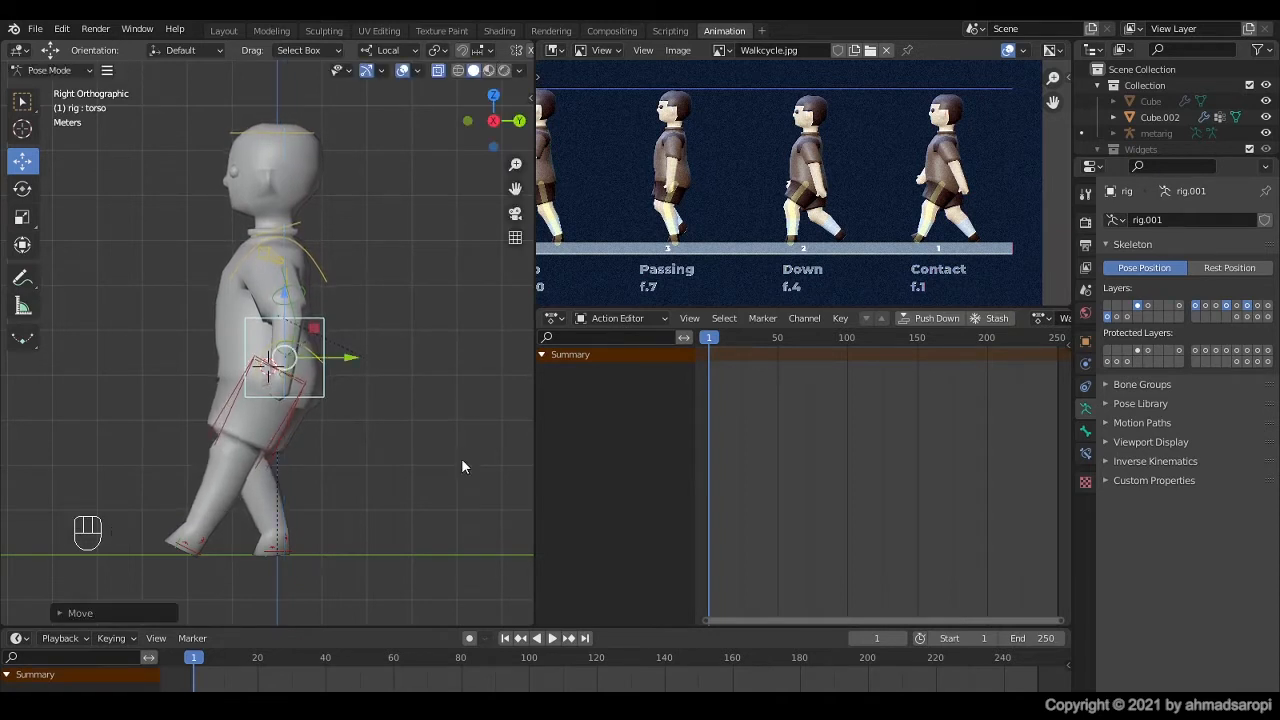
# Step: Move the right foot IK control backward about 1.57 m along its Y axis and rotate it to raise the heel
pyautogui.click(280, 556)
pyautogui.moveTo(353, 543); pyautogui.dragTo(424, 548)
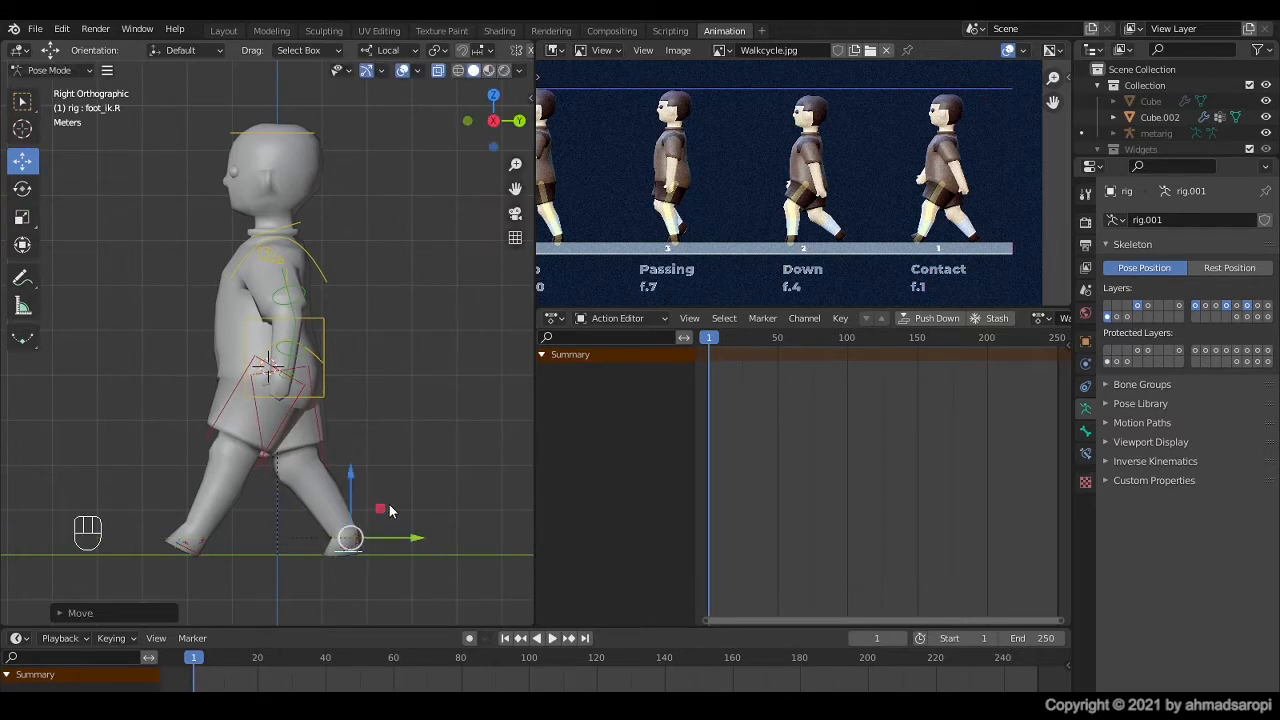
pyautogui.press('r')
pyautogui.click(417, 456)
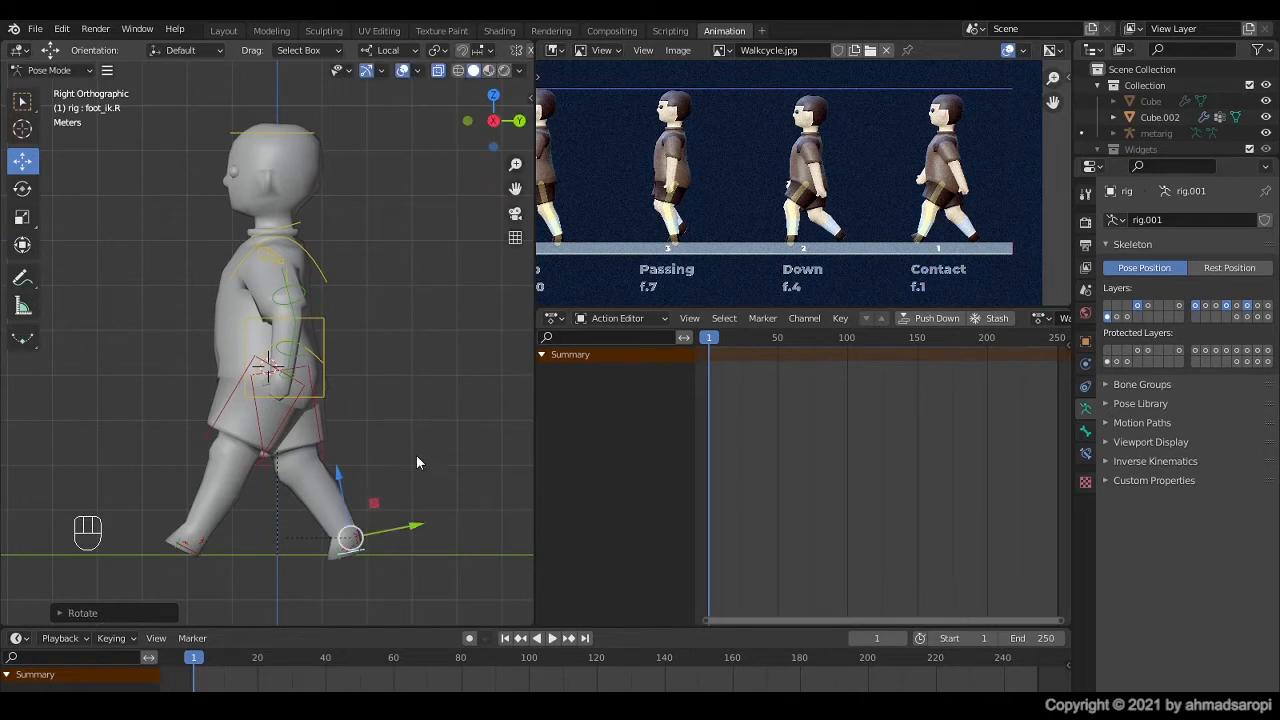
# Step: Rotate the right toe control about 16° so the toes lie flat on the ground
pyautogui.click(340, 554)
pyautogui.press('r')
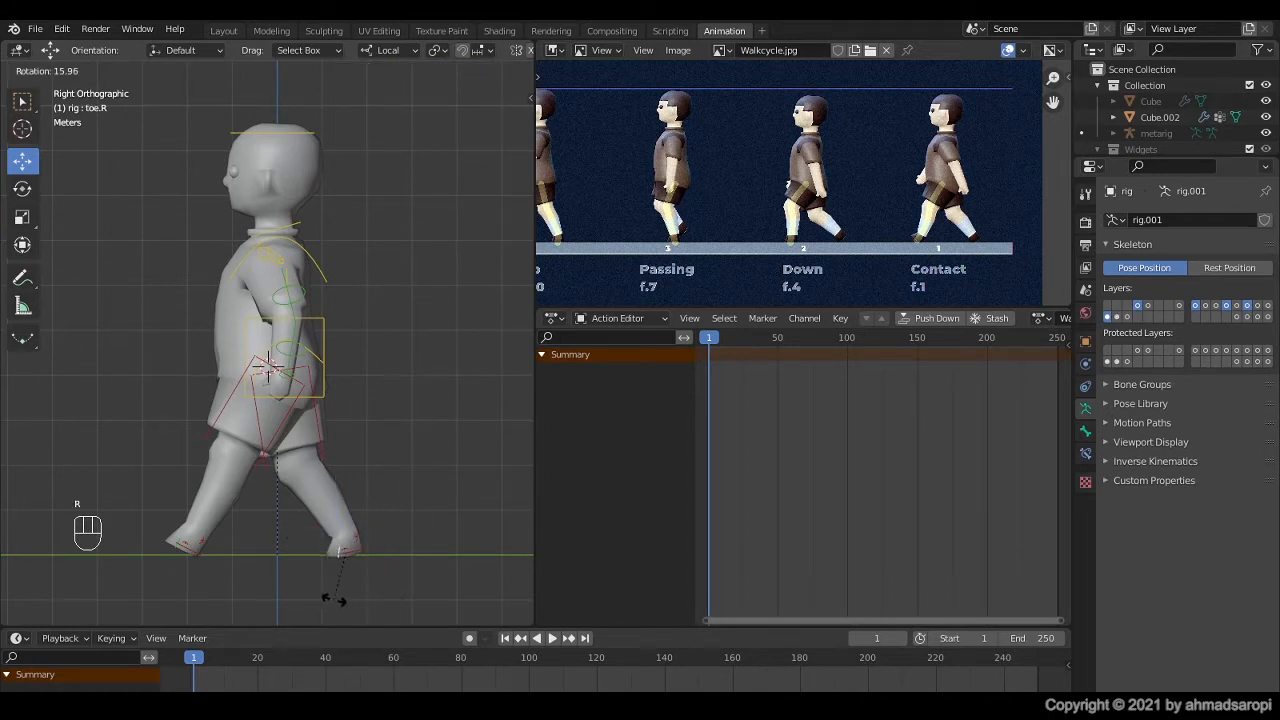
pyautogui.click(338, 604)
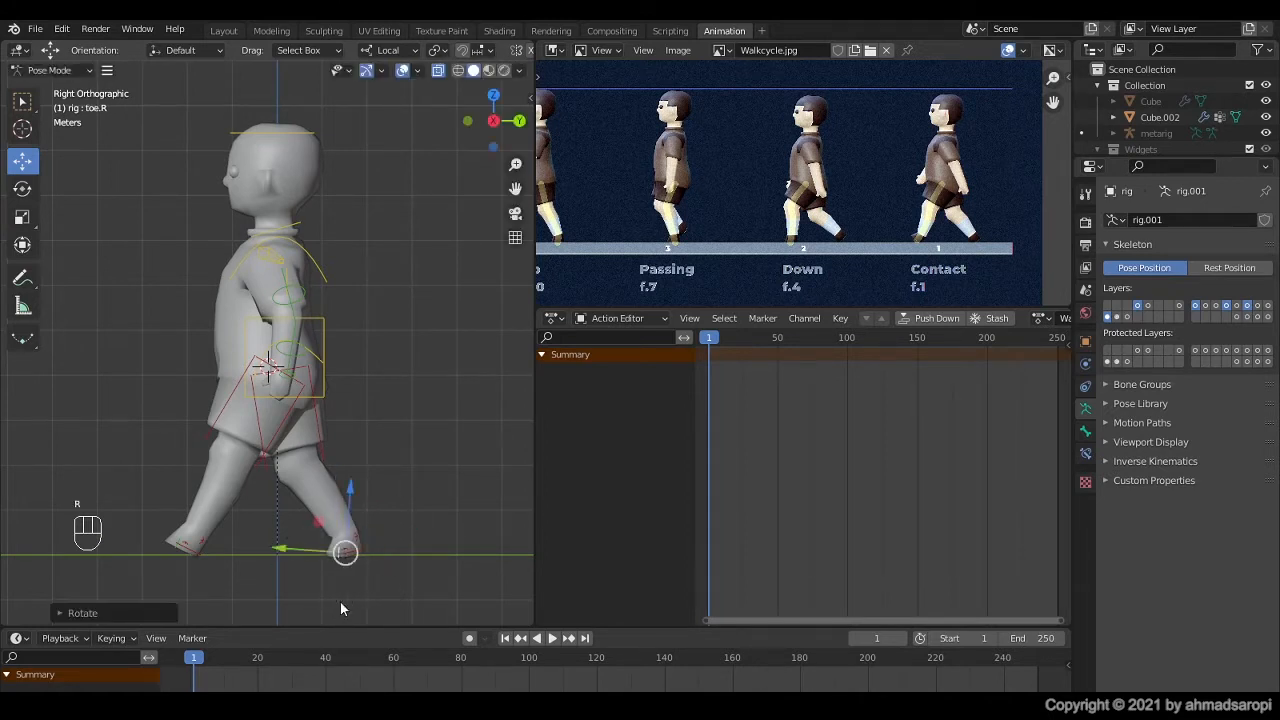
# Step: Rotate the torso control about 4° to lean the body forward
pyautogui.click(327, 334)
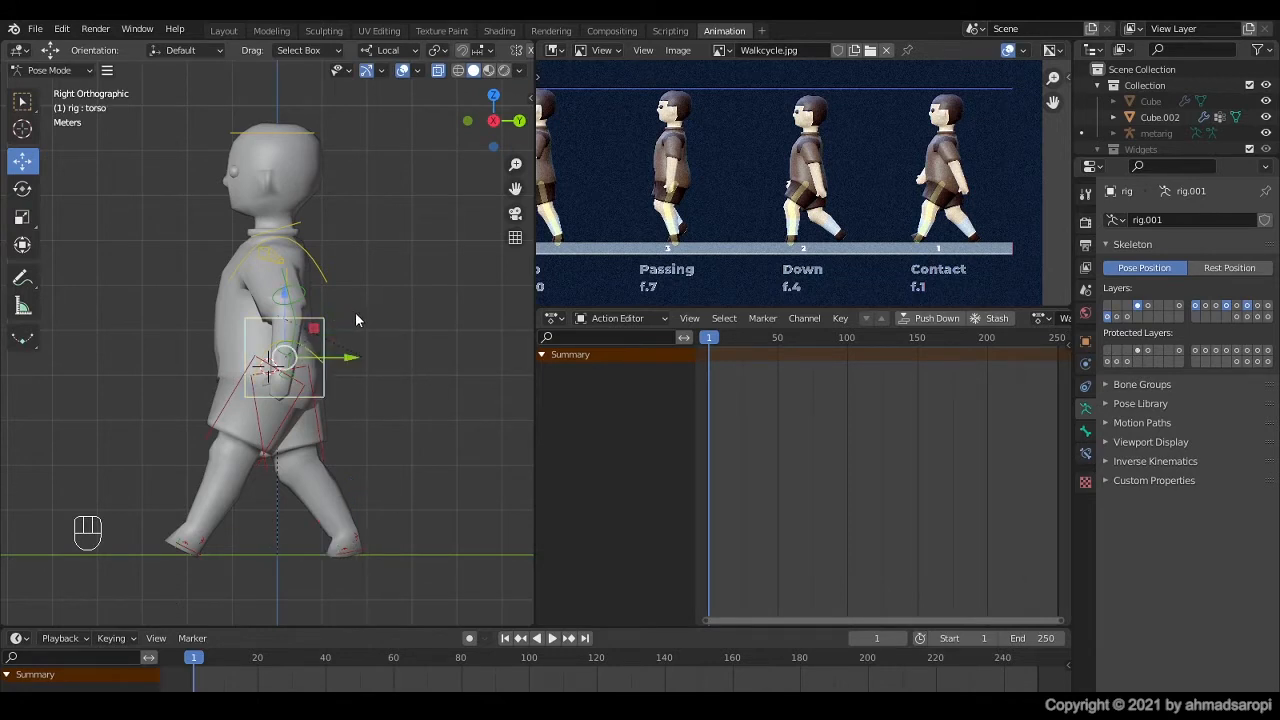
pyautogui.press('r')
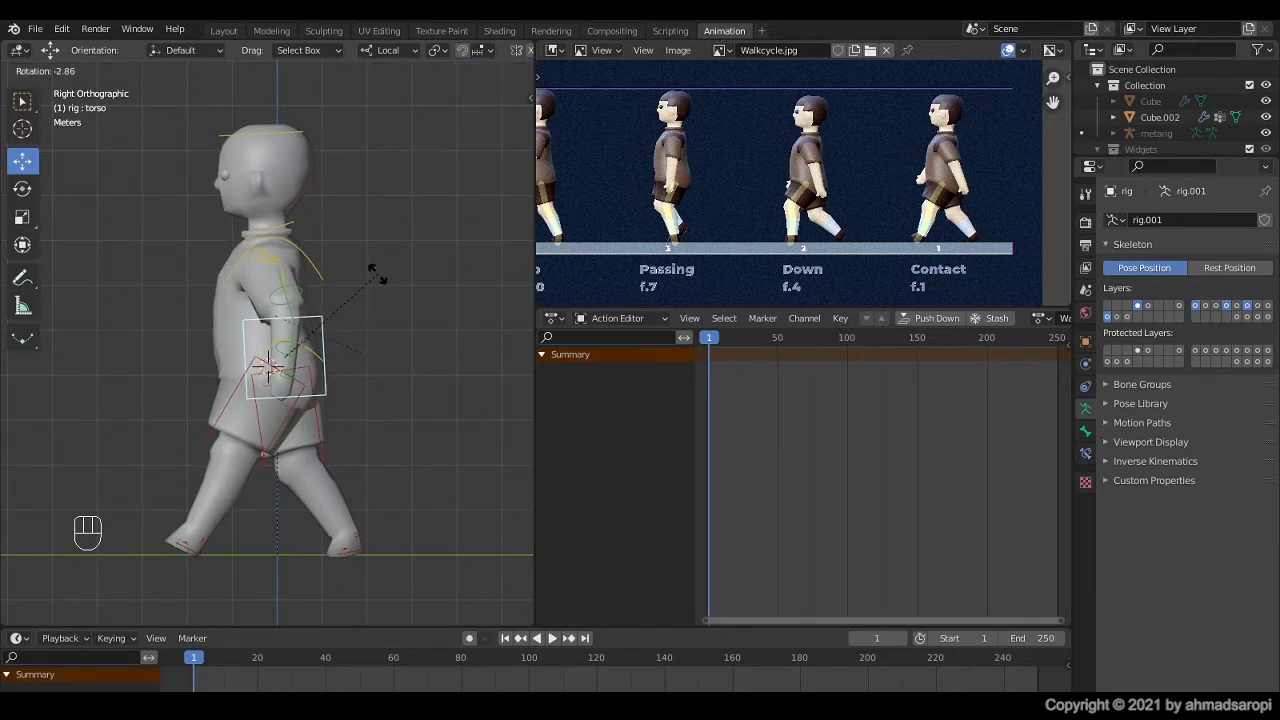
pyautogui.press('shift')
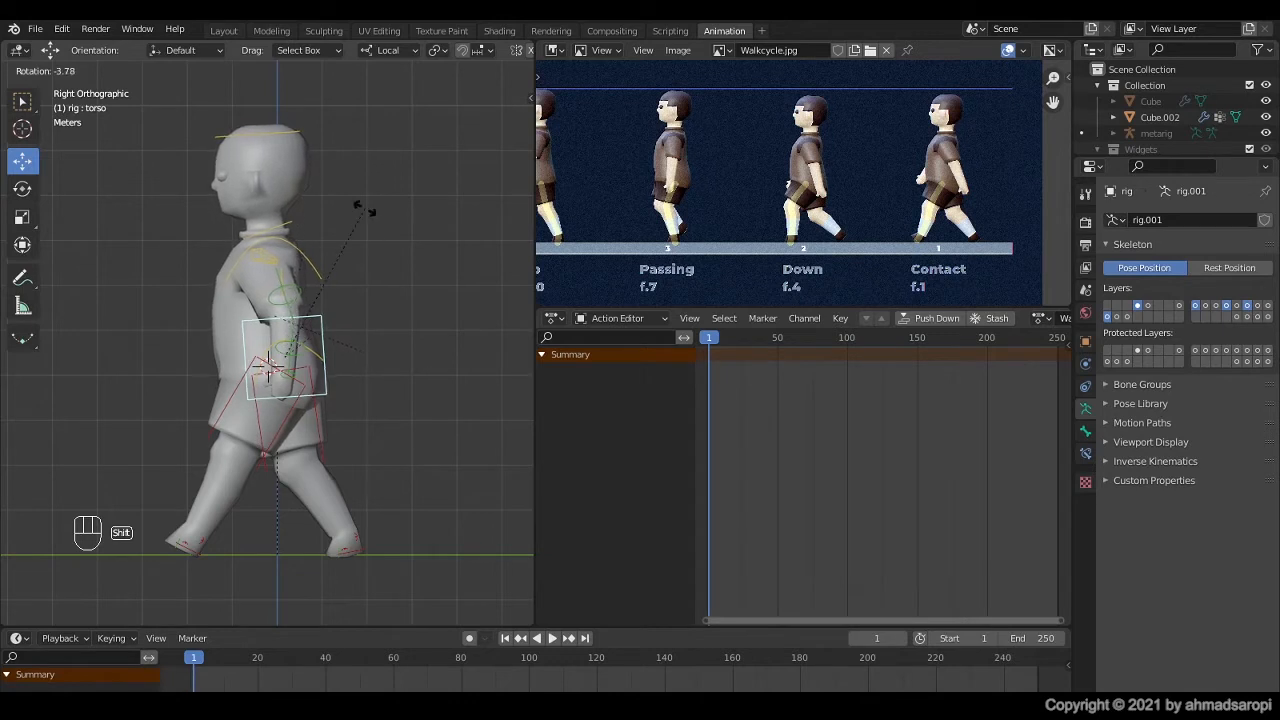
pyautogui.click(365, 214)
# Step: Rotate the head control back about 4° to level the head against the torso lean
pyautogui.click(295, 131)
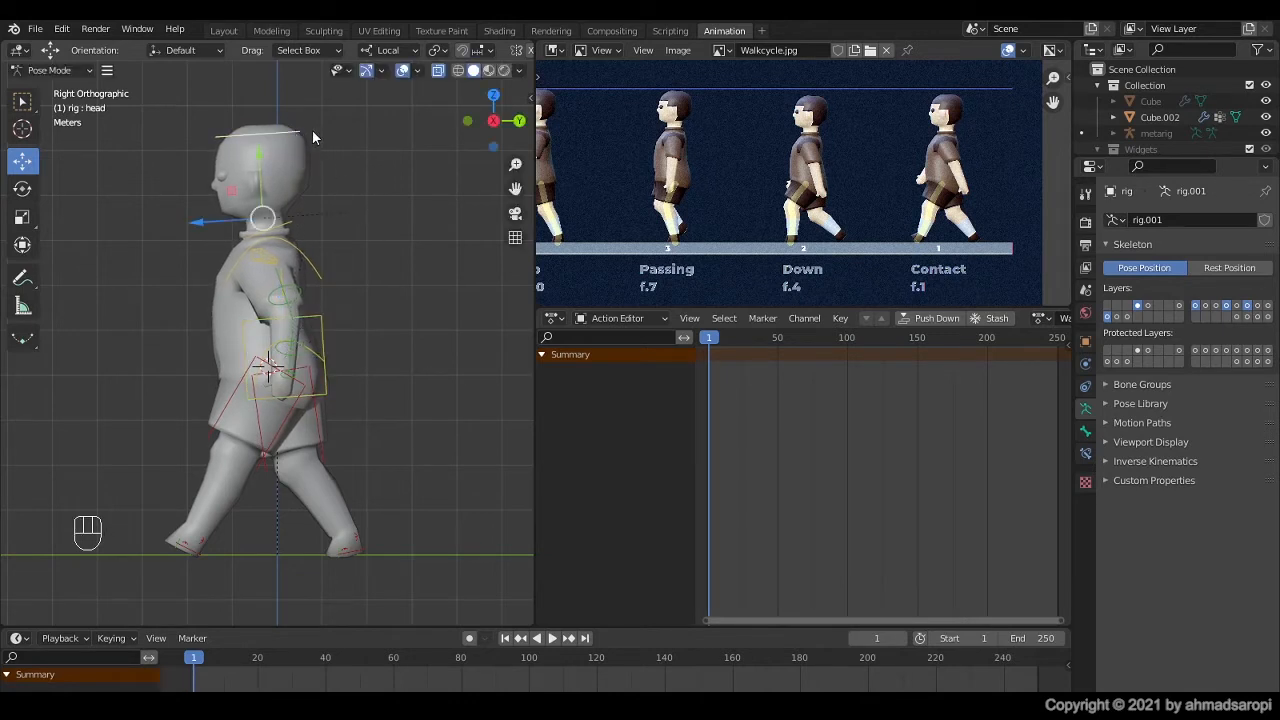
pyautogui.press('r')
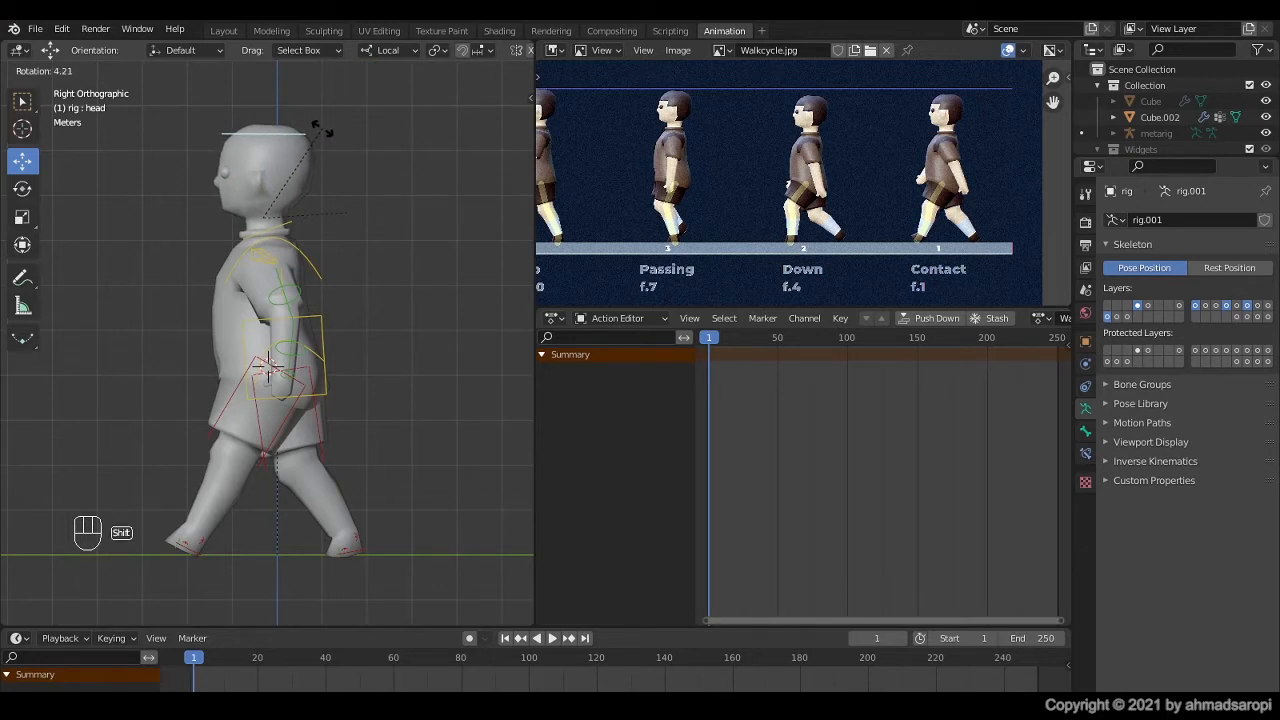
pyautogui.click(361, 236)
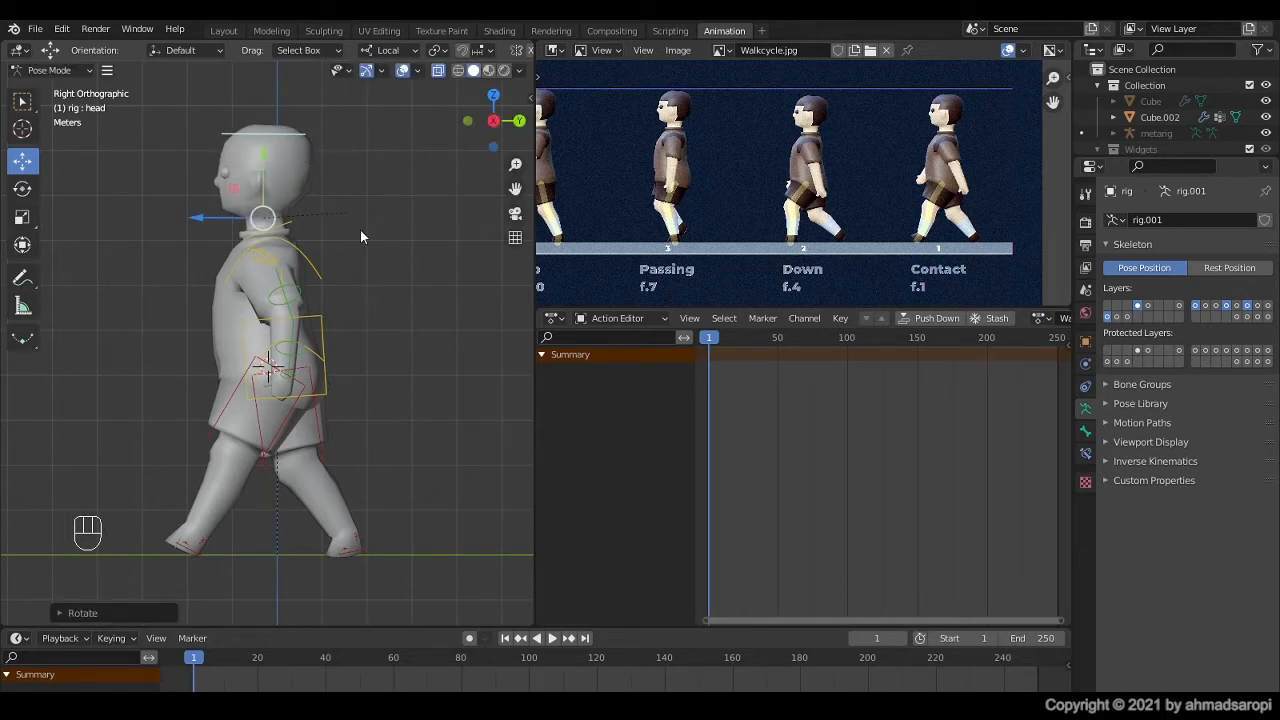
pyautogui.press('KP_1')
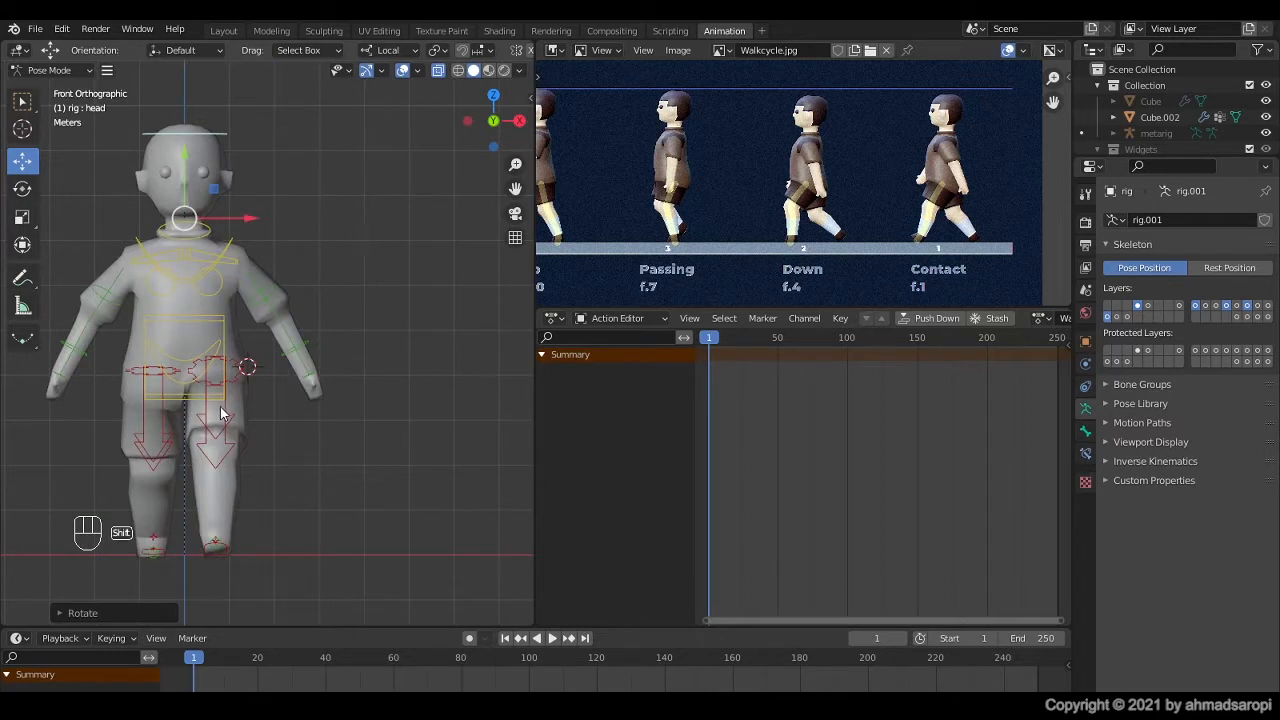
pyautogui.keyDown('shift'); pyautogui.moveTo(214, 409); pyautogui.dragTo(302, 418, button='middle'); pyautogui.keyUp('shift')
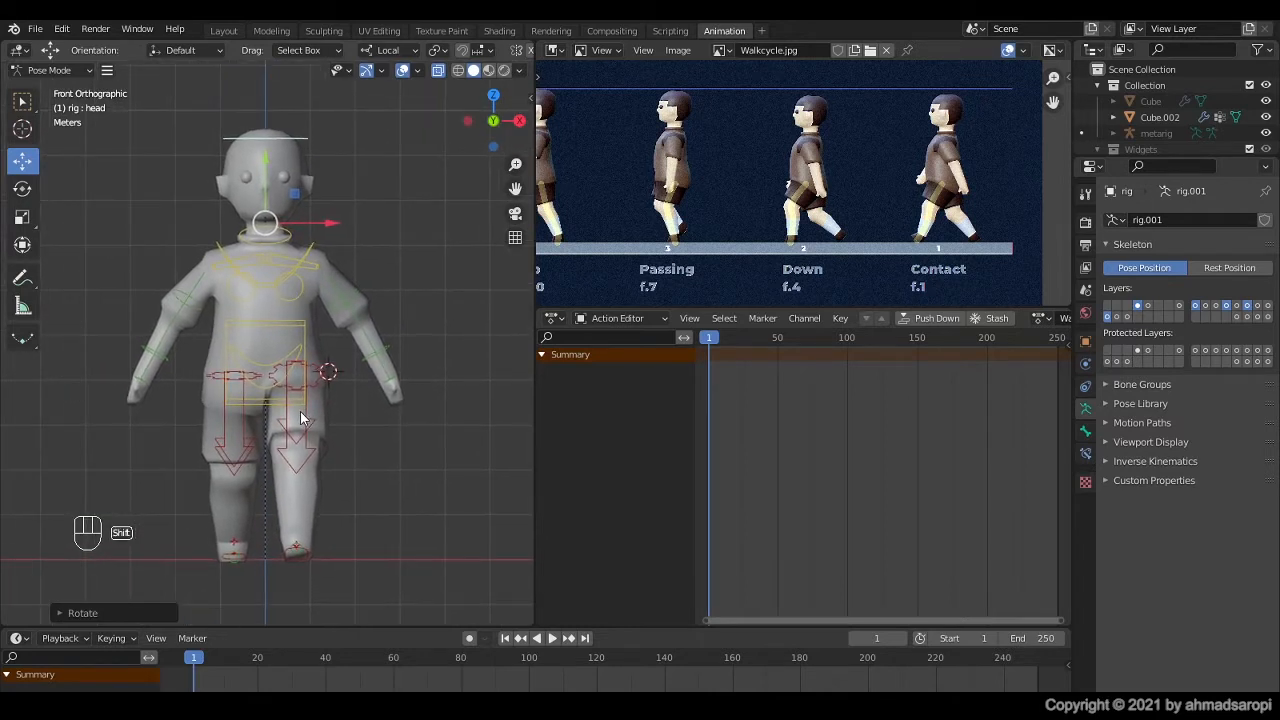
pyautogui.click(306, 563)
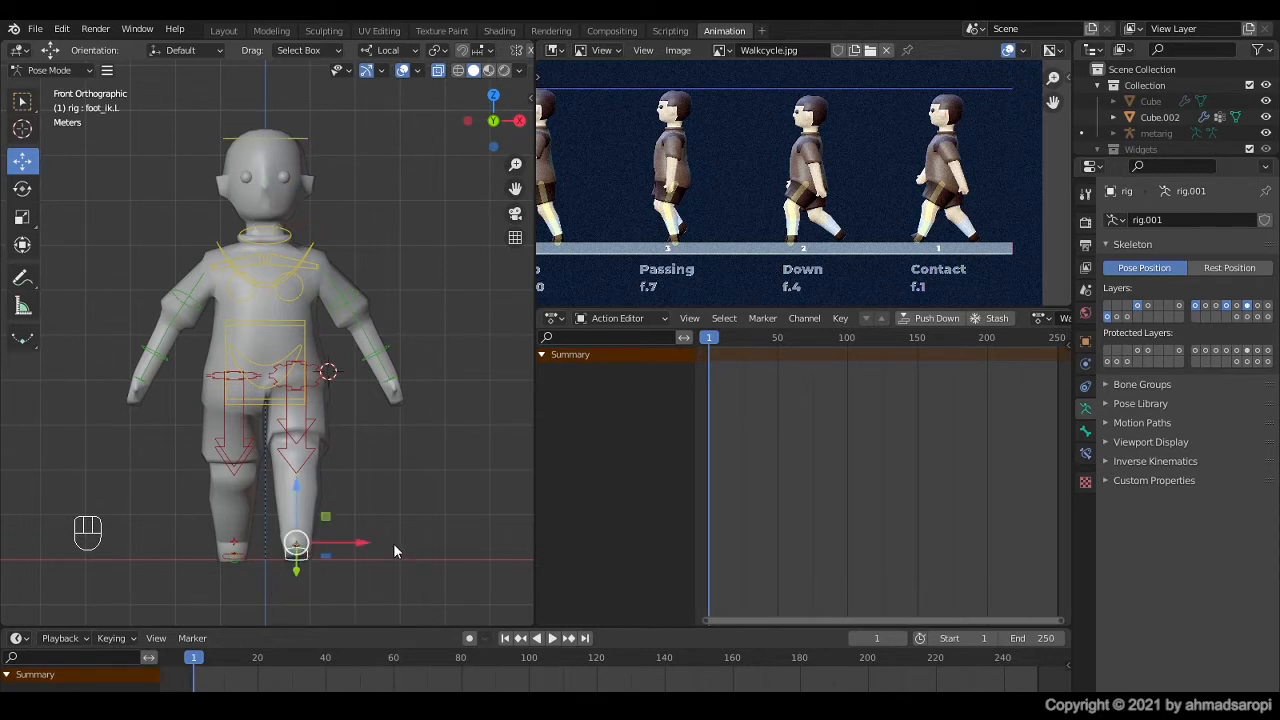
pyautogui.moveTo(365, 548); pyautogui.dragTo(353, 550)
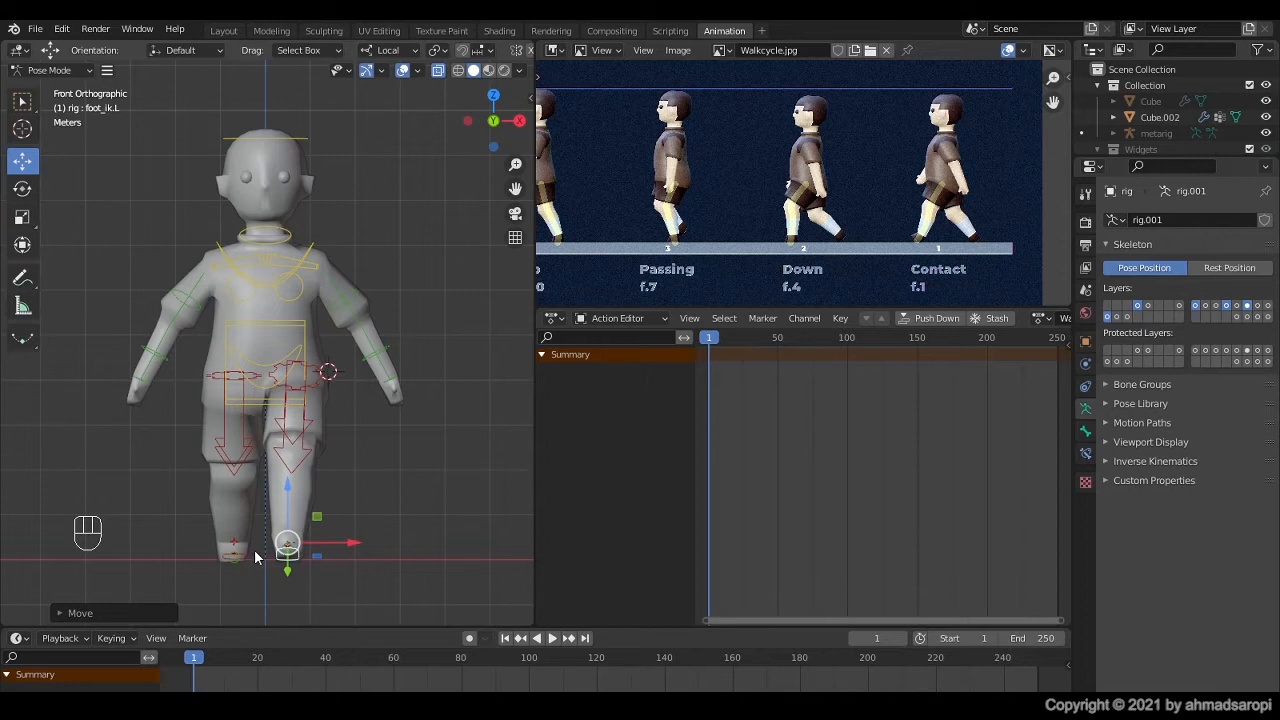
pyautogui.hotkey('ctrl', 'z')
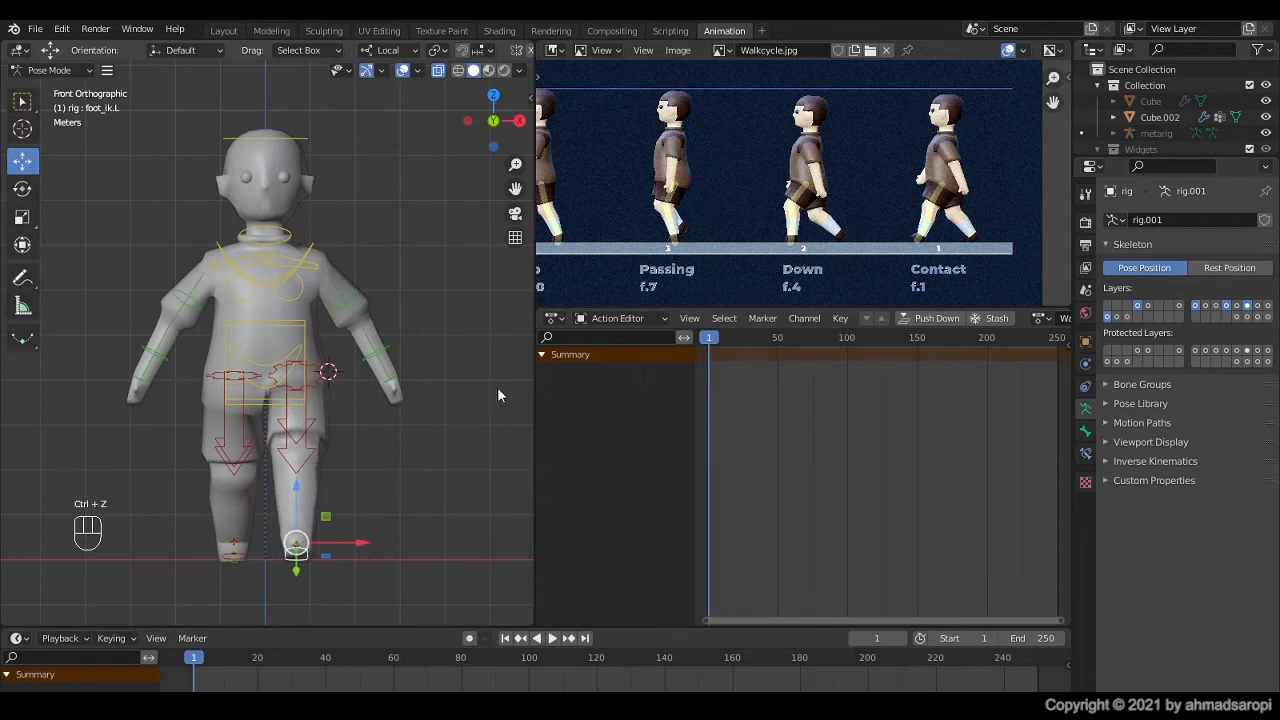
# Step: Show the left foot control's transform values in the sidebar and widen the 3D viewport
pyautogui.press('n')
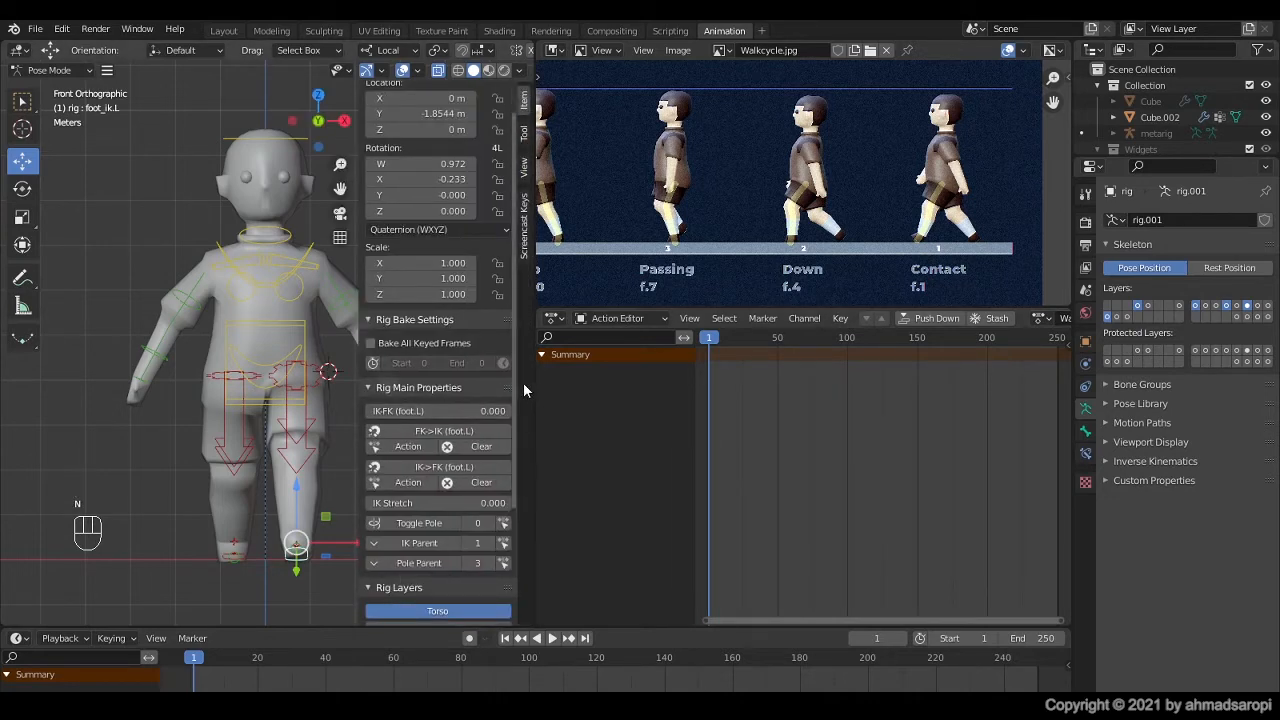
pyautogui.moveTo(534, 370); pyautogui.dragTo(670, 379)
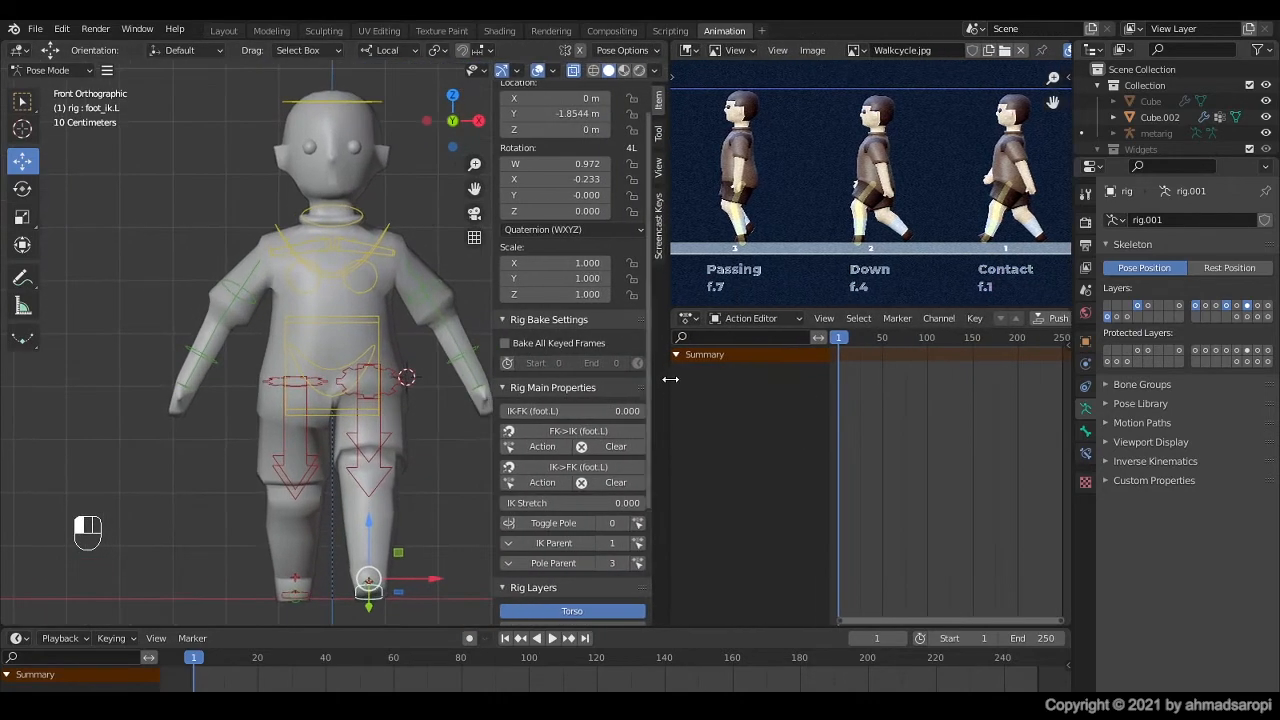
pyautogui.scroll(-1, 420, 335)
pyautogui.scroll(2, 520, 215)
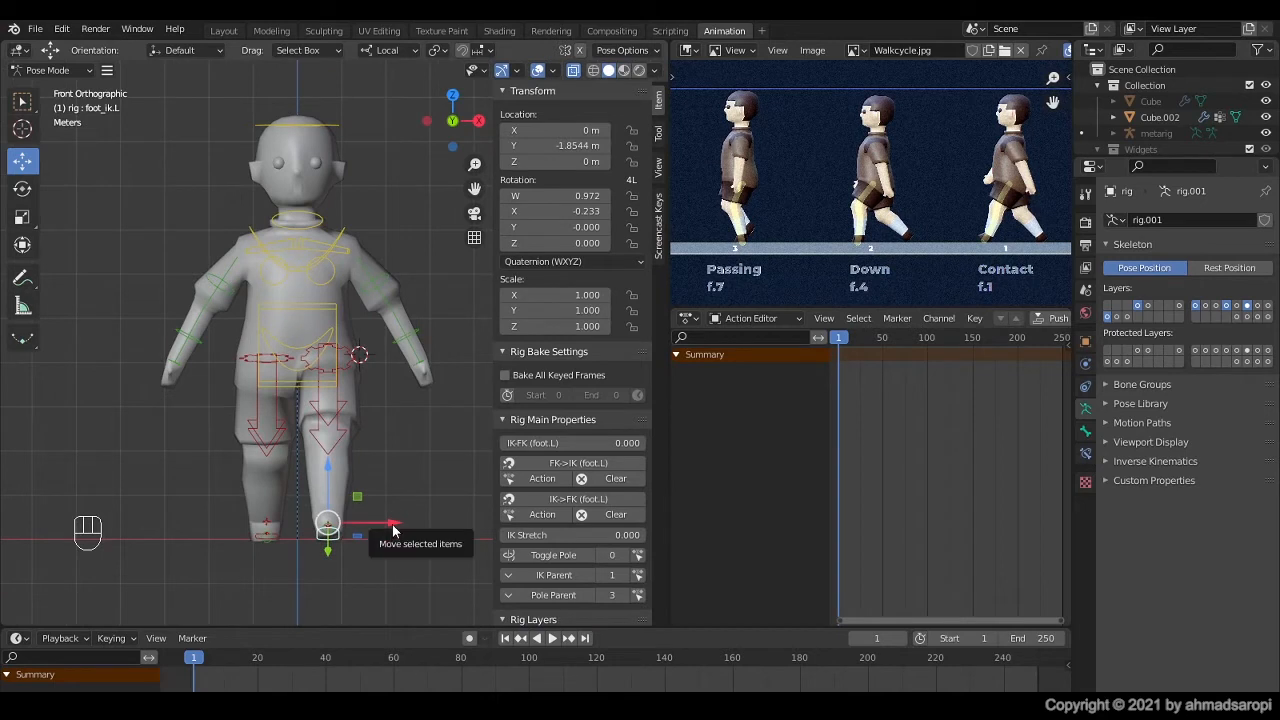
# Step: Move the left foot IK control inward along X to about -0.18 m and copy its X location value
pyautogui.click(323, 534)
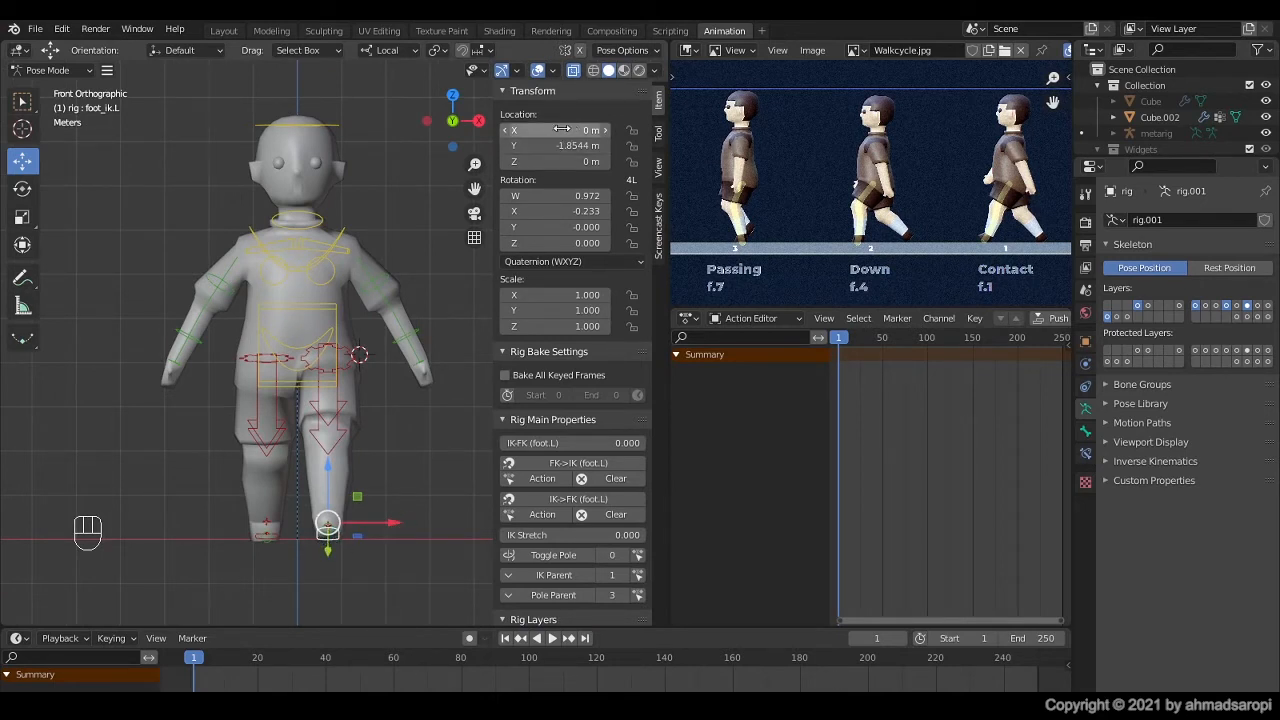
pyautogui.moveTo(395, 521); pyautogui.dragTo(382, 521)
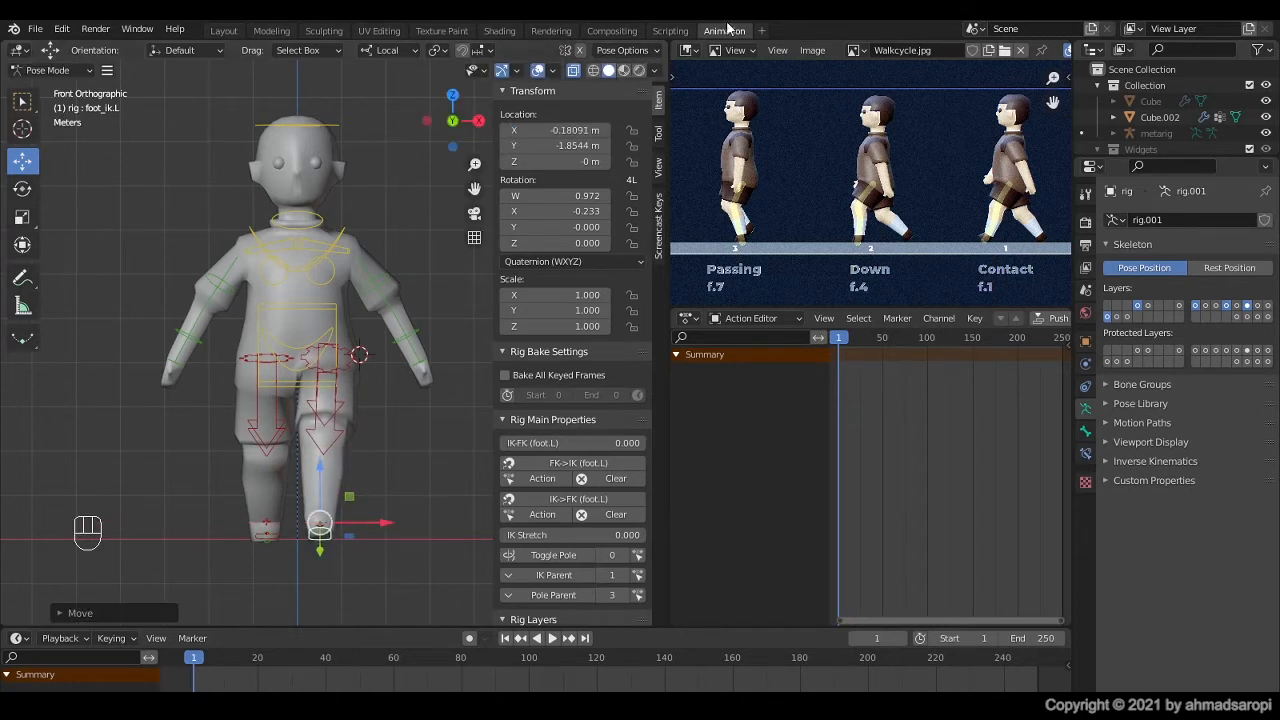
pyautogui.click(562, 130)
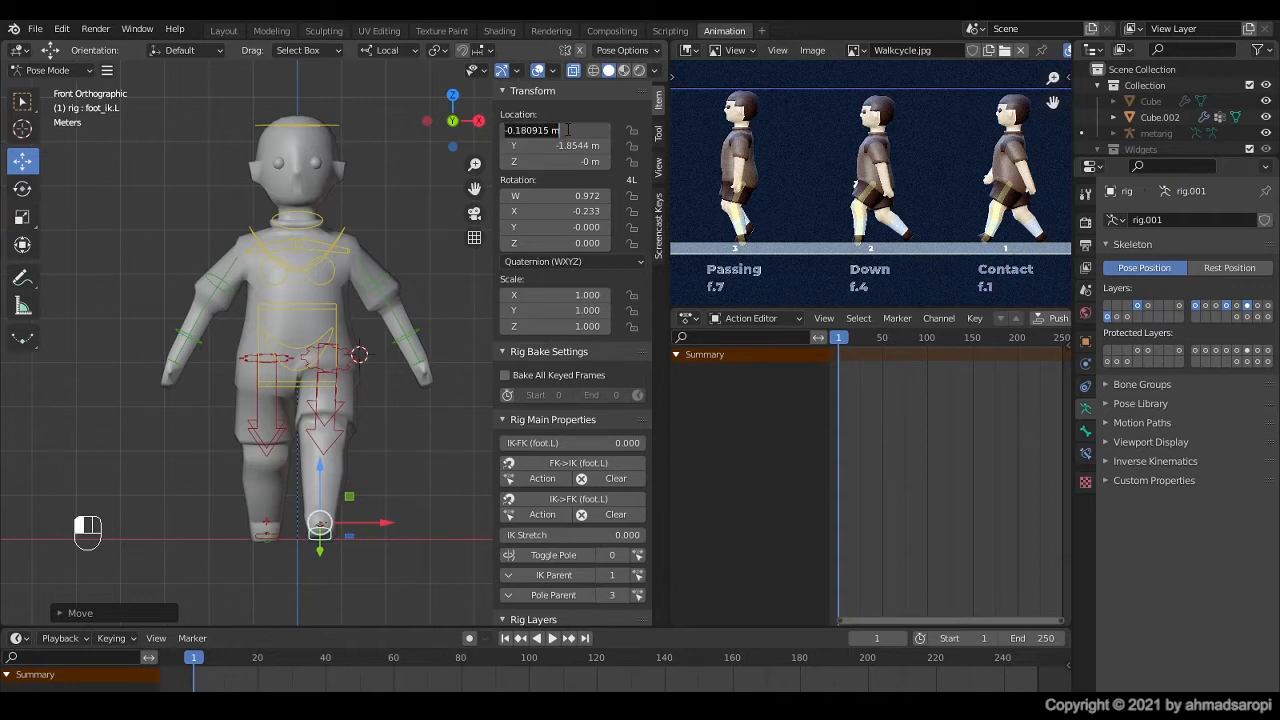
pyautogui.press('ctrl')
pyautogui.hotkey('ctrl', 'c')
pyautogui.click(393, 440)
# Step: Set the right foot IK control's X location to the copied value made positive, 0.180915 m
pyautogui.click(276, 543)
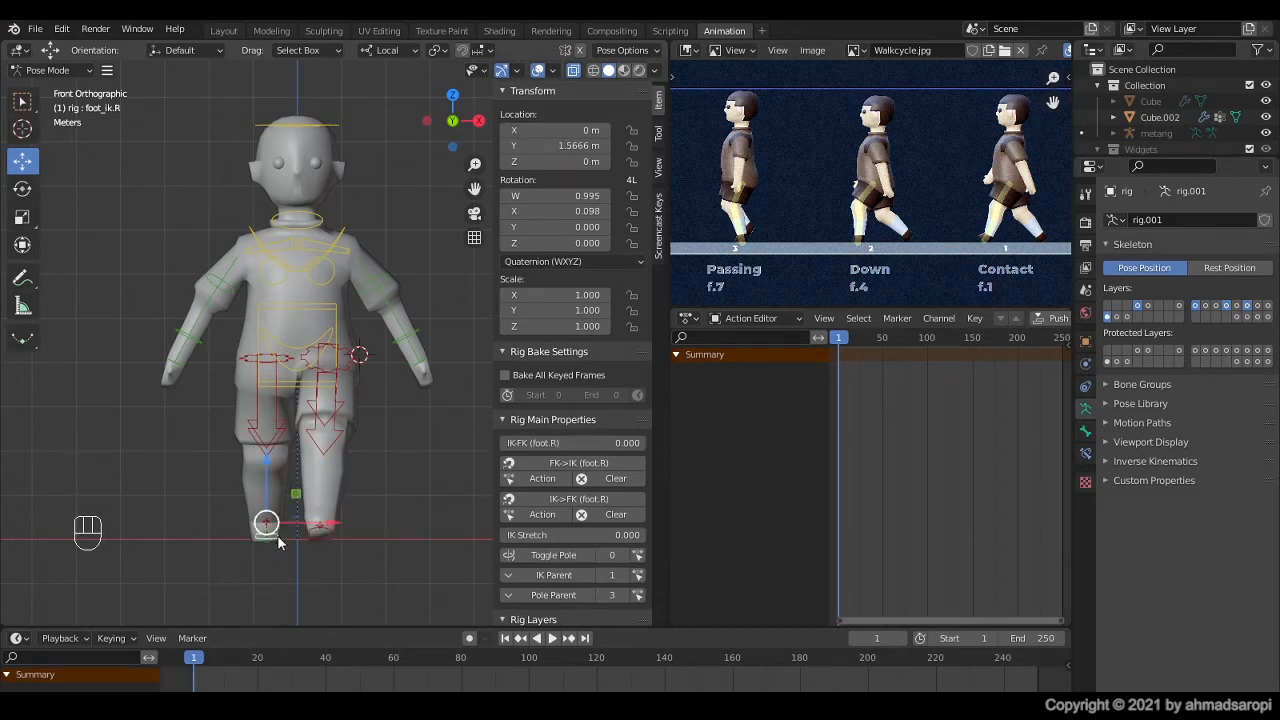
pyautogui.click(565, 131)
pyautogui.hotkey('ctrl', 'v')
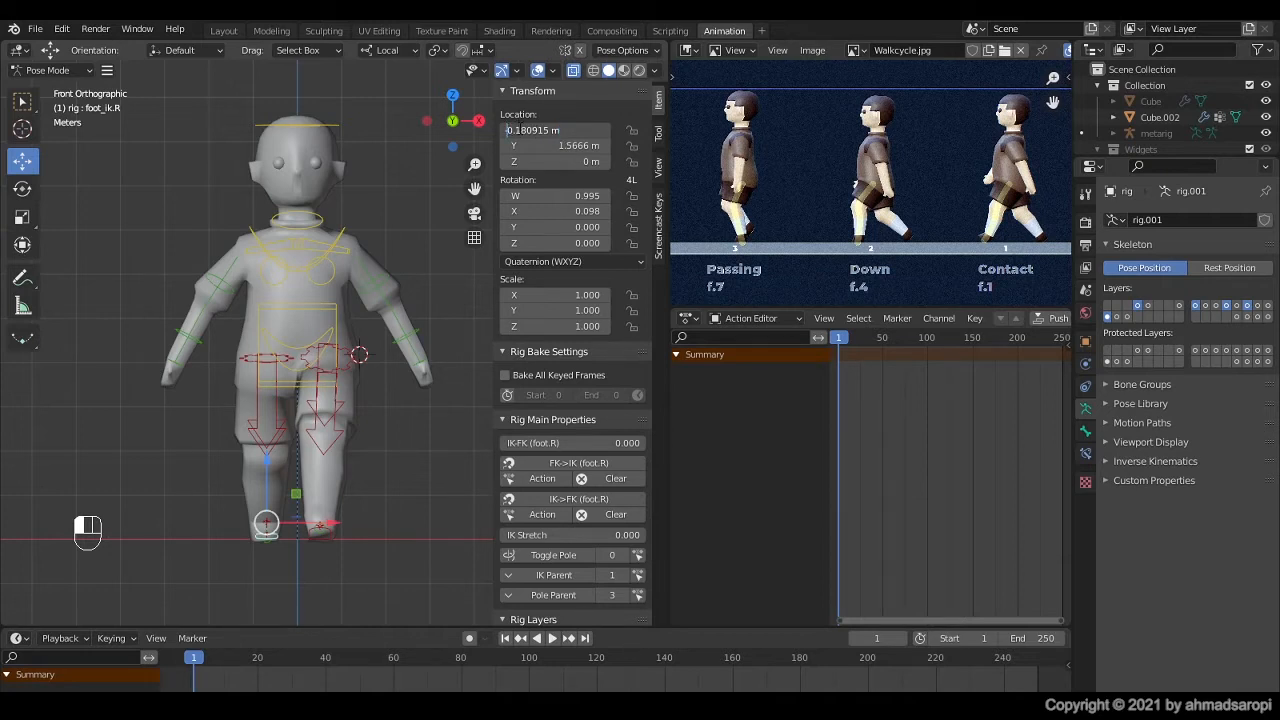
pyautogui.press('BackSpace')
pyautogui.press('Return')
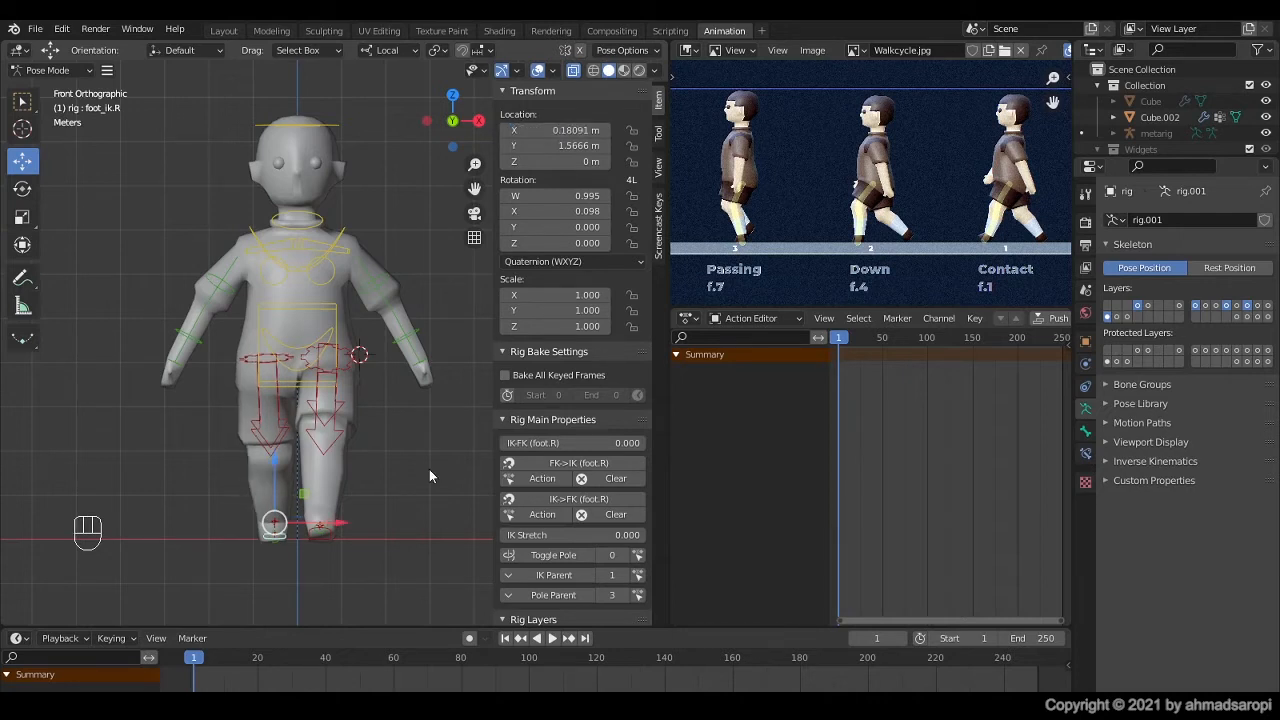
# Step: Rotate the left upper arm FK control in the front view to bring the arm down closer to the body
pyautogui.click(389, 279)
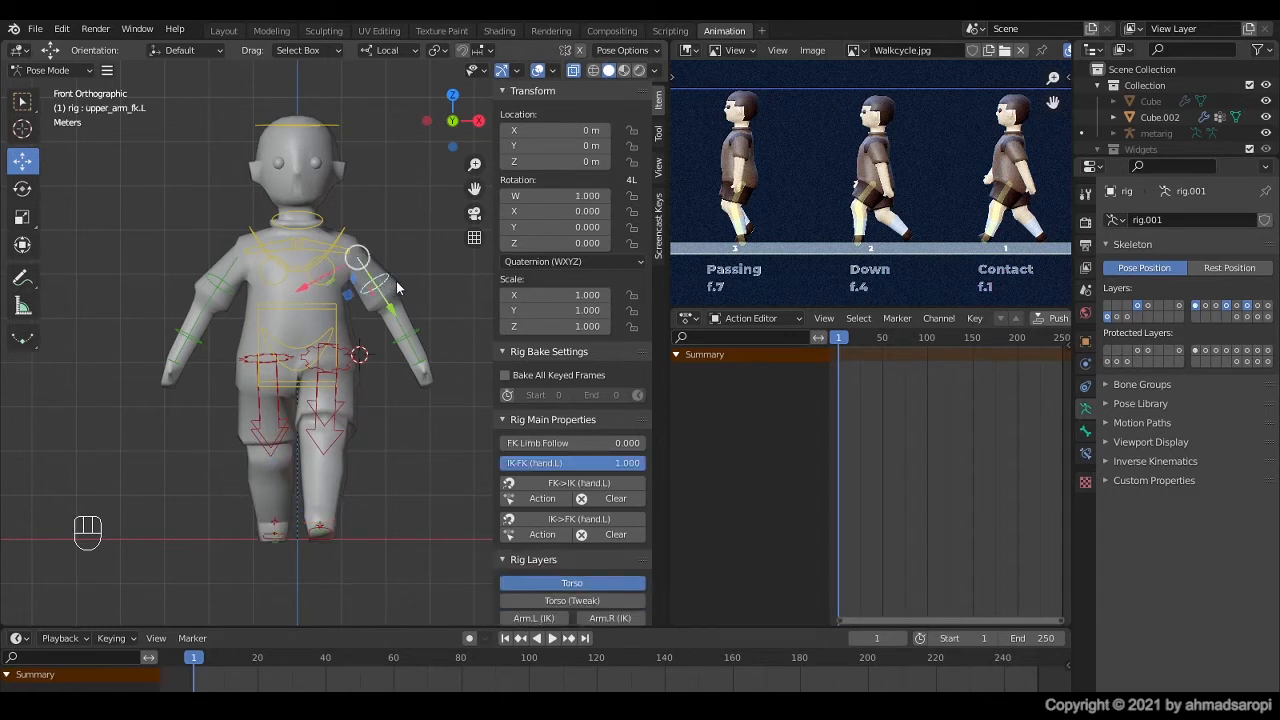
pyautogui.press('r')
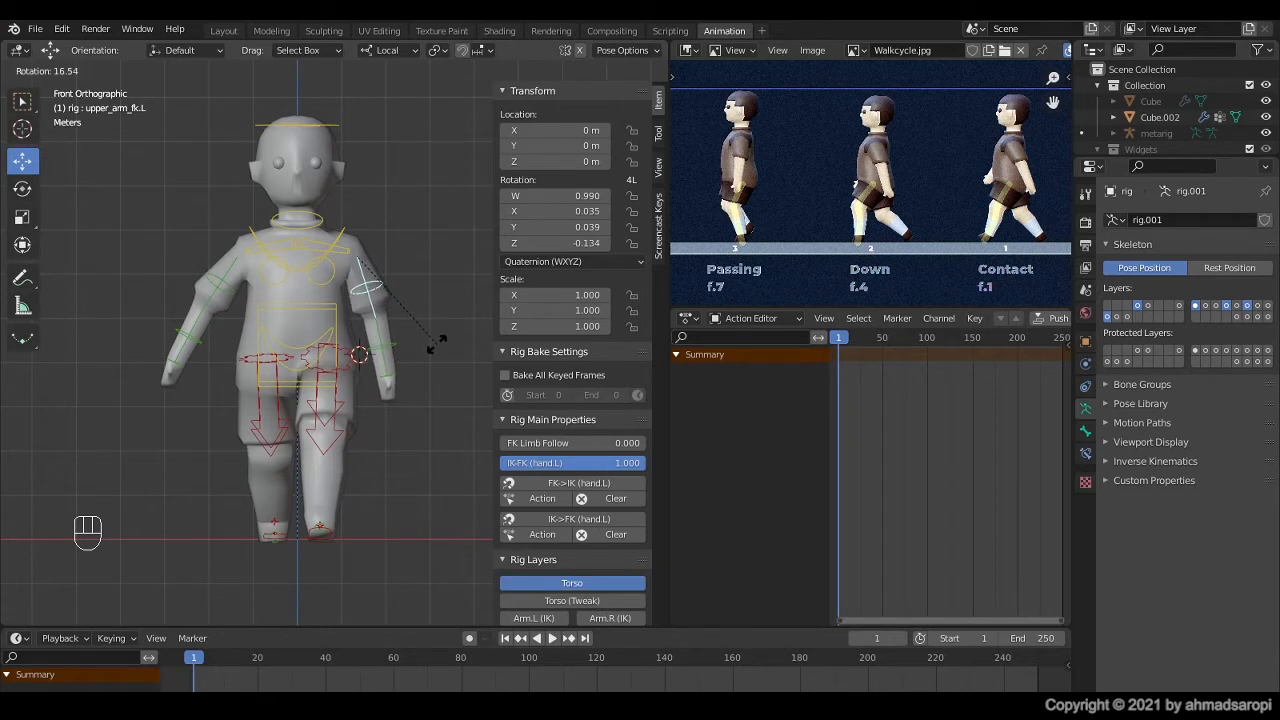
pyautogui.click(429, 314)
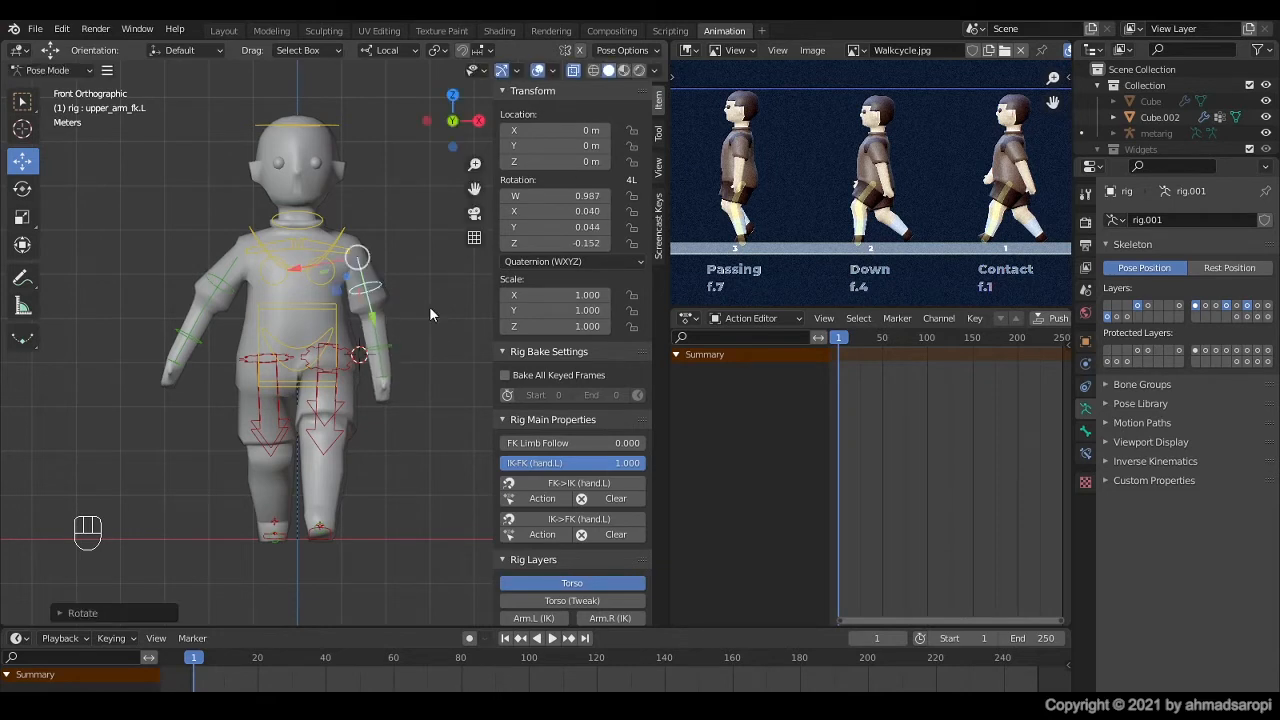
# Step: Copy the left upper arm's pose and paste it mirrored onto the right upper arm
pyautogui.press('ctrl')
pyautogui.press('ctrl')
pyautogui.press('shift')
pyautogui.hotkey('shift', 'ctrl', 'v')
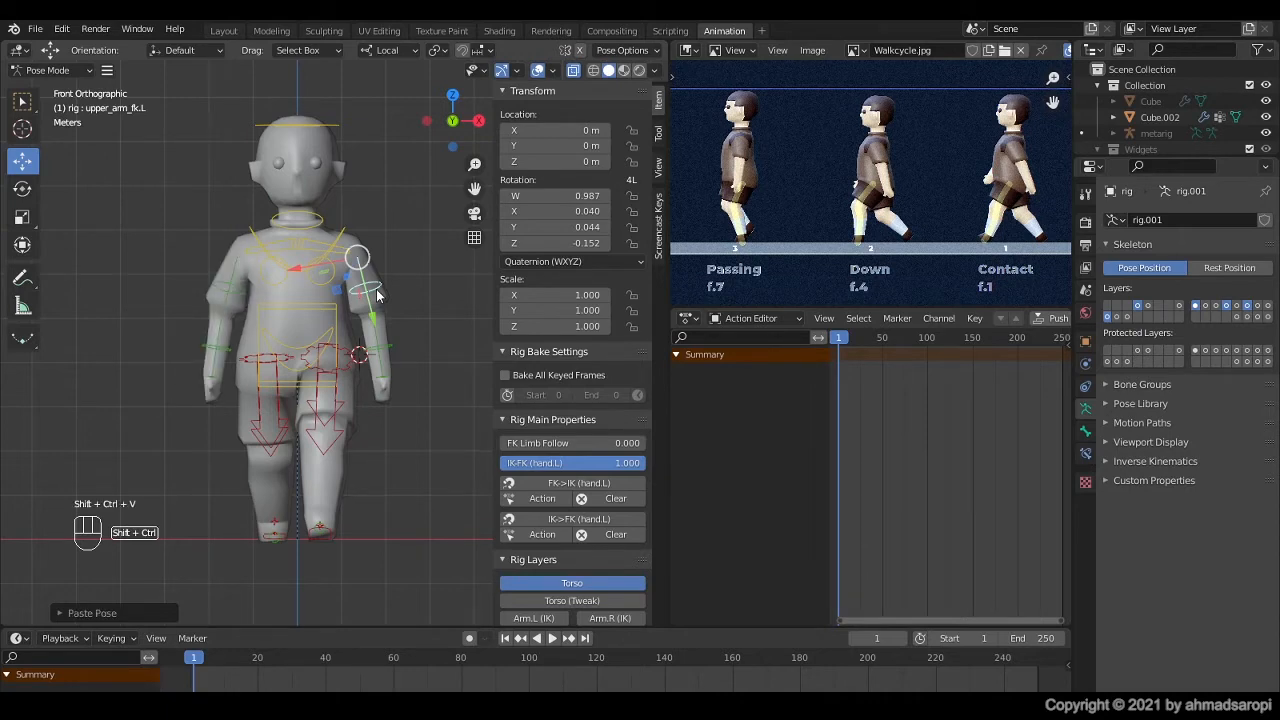
# Step: Rotate the left upper arm FK control in the right side view to swing the arm backward
pyautogui.moveTo(377, 295); pyautogui.dragTo(196, 355, button='middle')
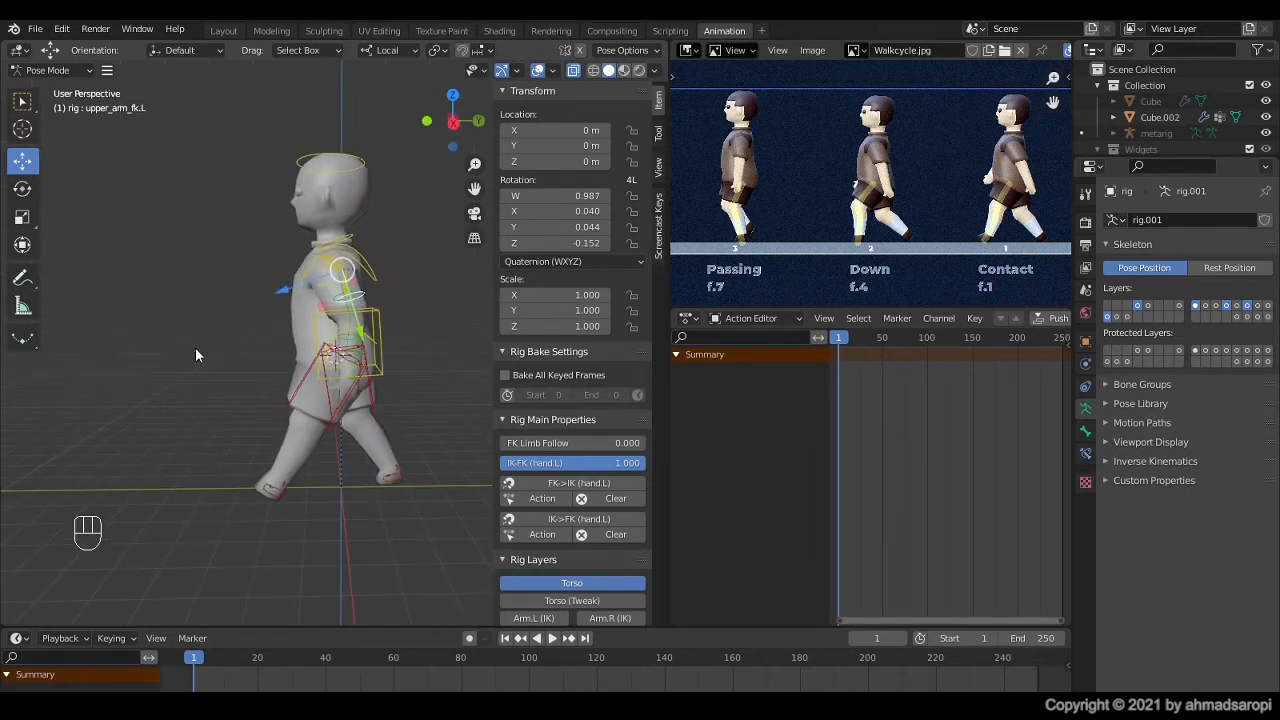
pyautogui.press('KP_3')
pyautogui.scroll(3, 346, 383)
pyautogui.keyDown('shift'); pyautogui.moveTo(346, 383); pyautogui.dragTo(280, 392, button='middle'); pyautogui.keyUp('shift')
pyautogui.press('r')
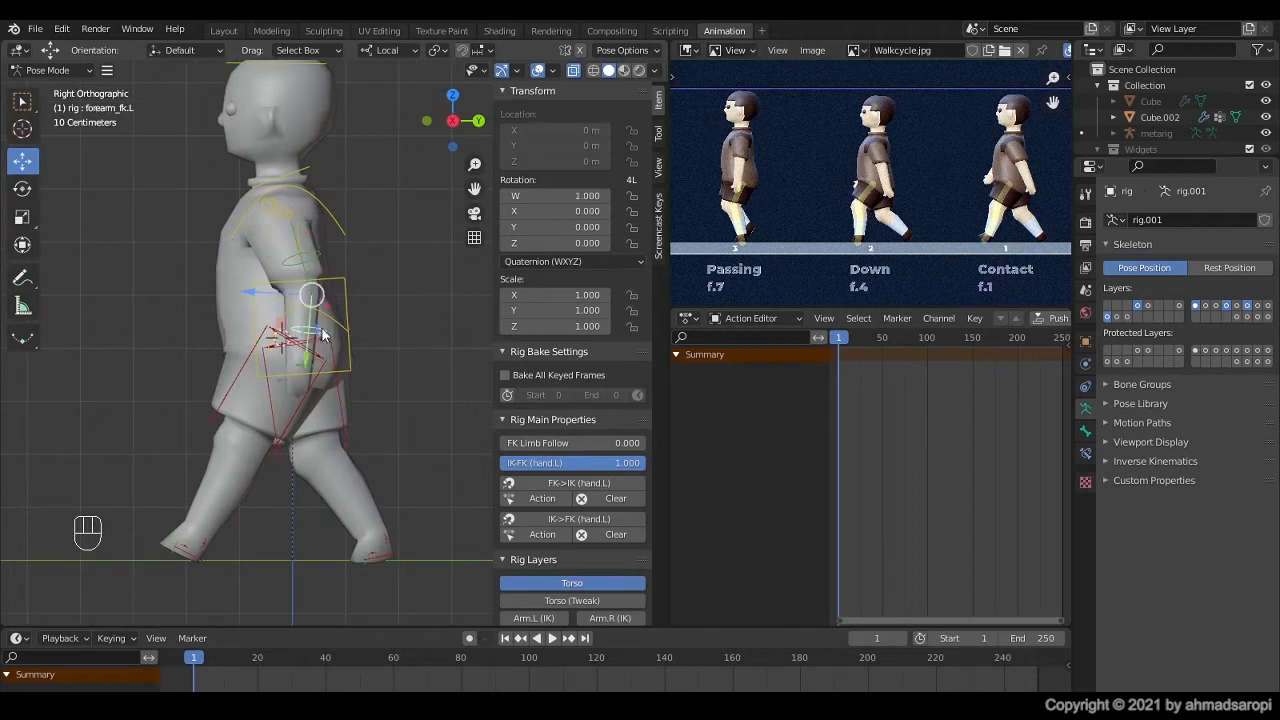
pyautogui.click(352, 290)
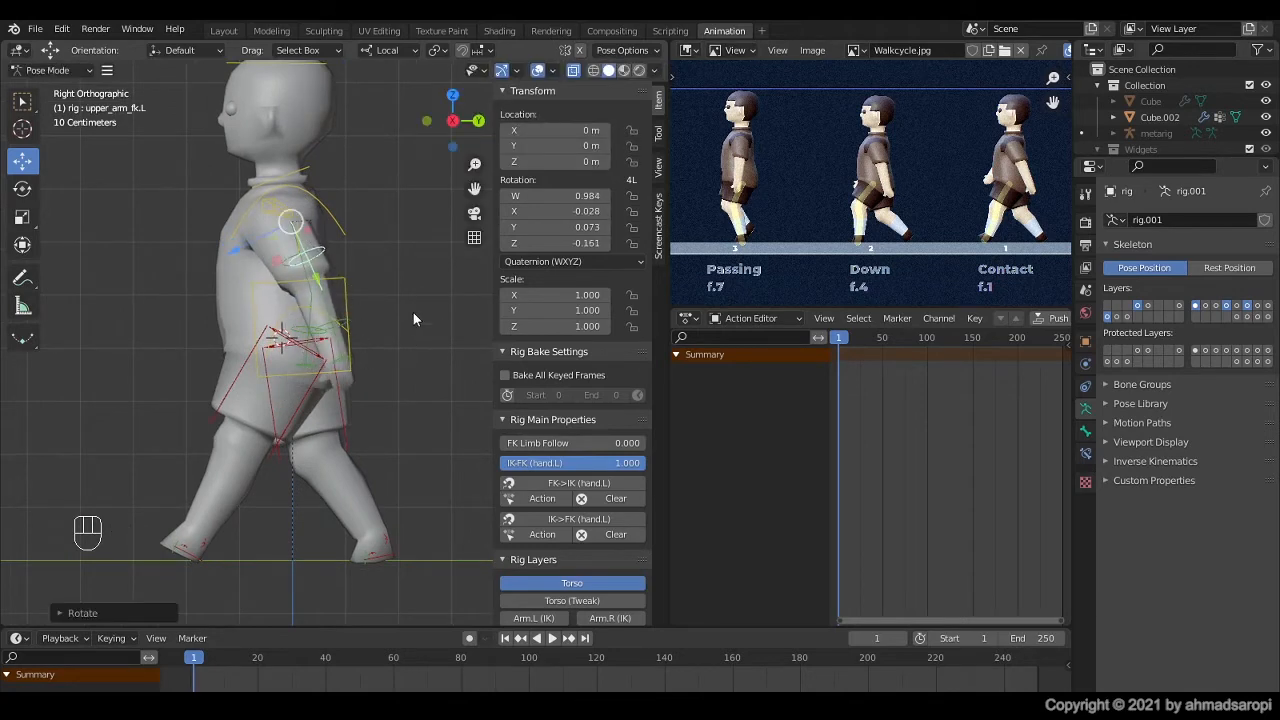
# Step: Rotate the right upper arm FK control by about 32° in the right side view to swing the arm forward
pyautogui.moveTo(413, 312); pyautogui.dragTo(162, 322, button='middle')
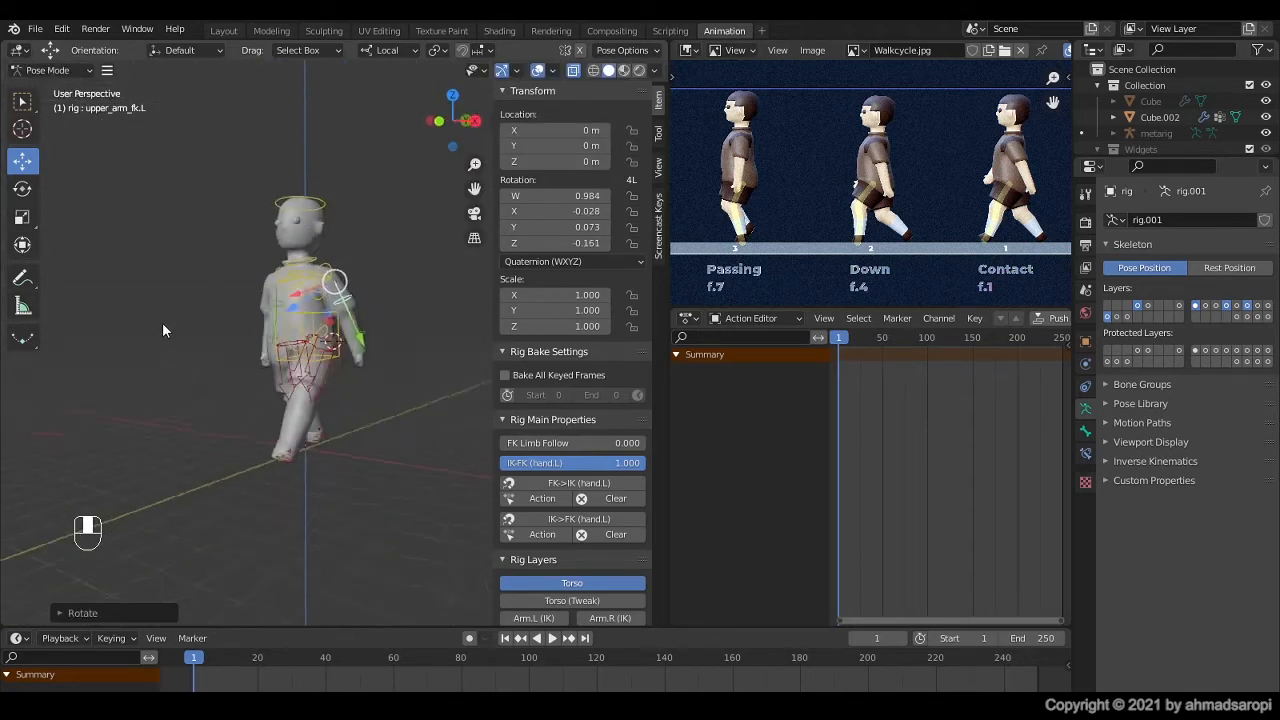
pyautogui.scroll(4, 363, 311)
pyautogui.keyDown('shift'); pyautogui.moveTo(363, 311); pyautogui.dragTo(408, 376, button='middle'); pyautogui.keyUp('shift')
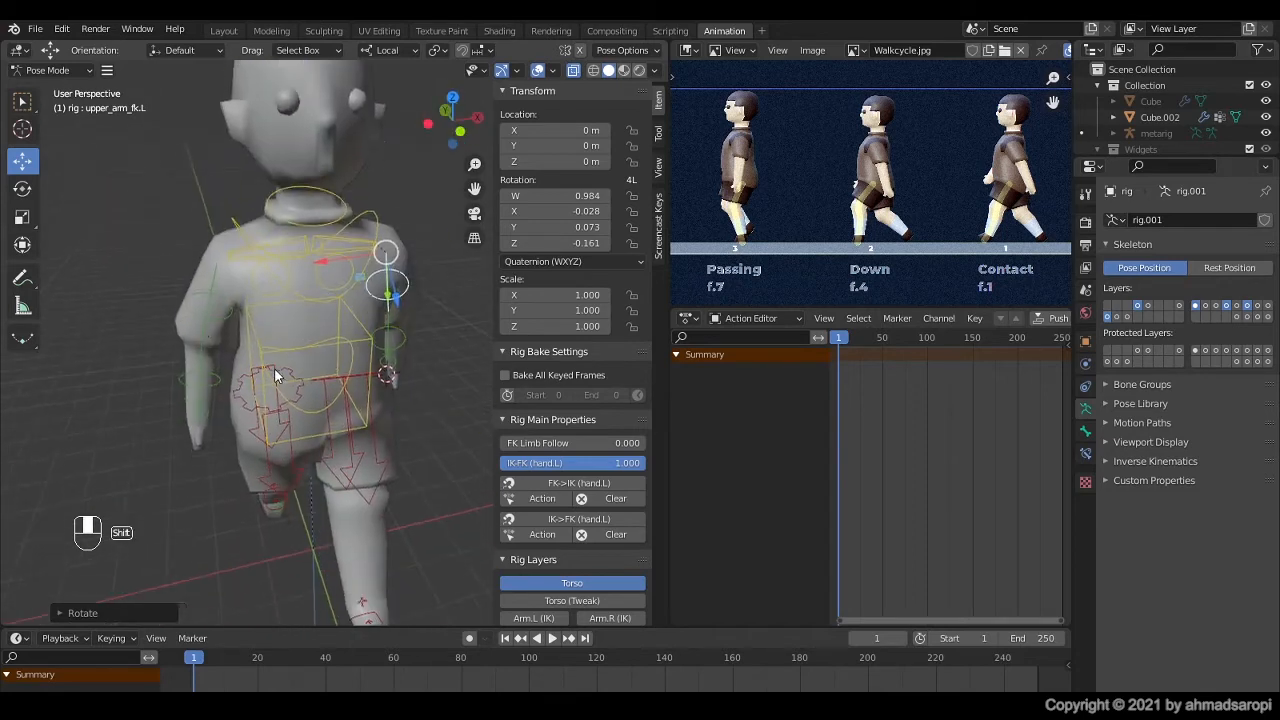
pyautogui.click(207, 316)
pyautogui.moveTo(196, 316)
pyautogui.mouseDown(button='middle')
pyautogui.moveTo(224, 342)
pyautogui.moveTo(216, 327)
pyautogui.mouseUp(button='middle')
pyautogui.press('KP_3')
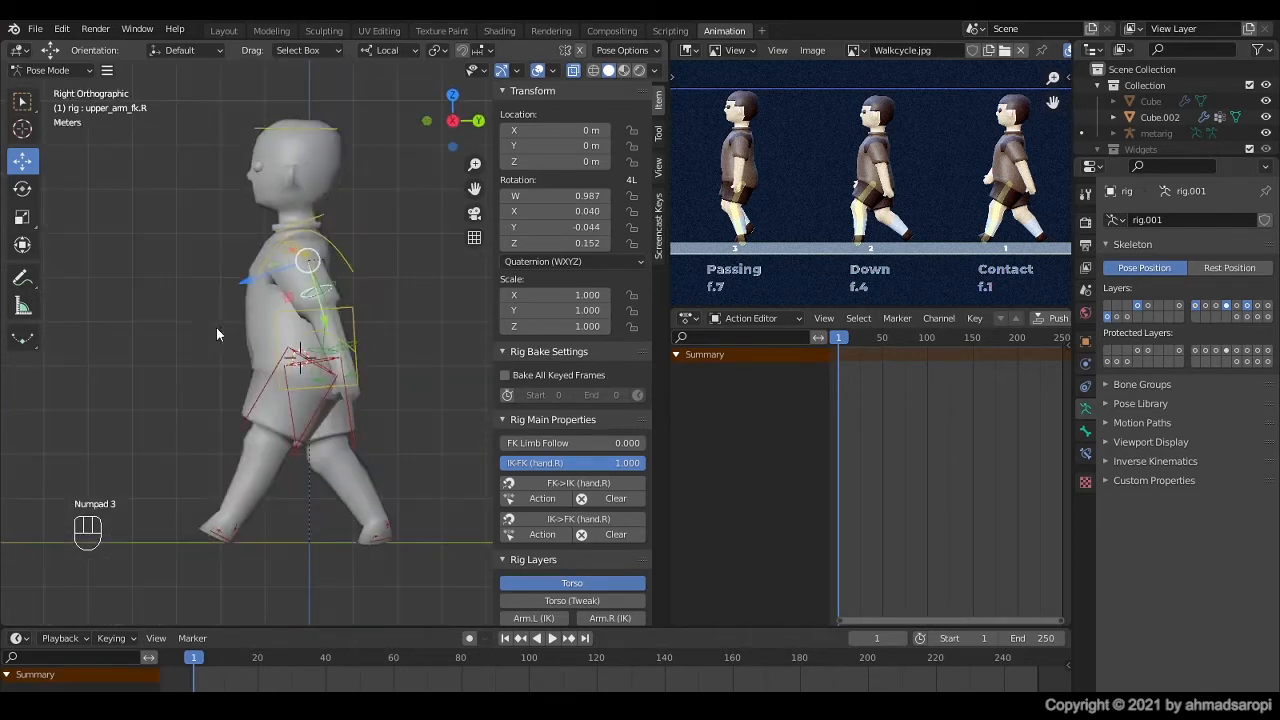
pyautogui.press('r')
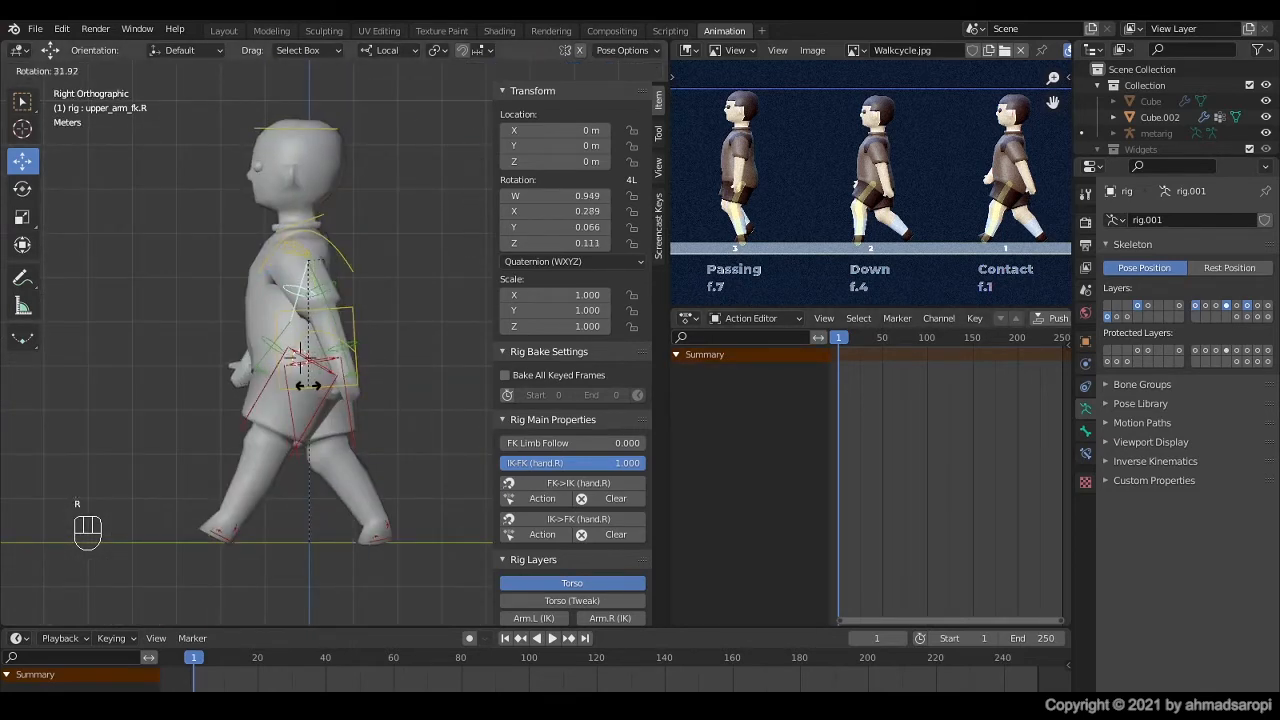
pyautogui.click(308, 386)
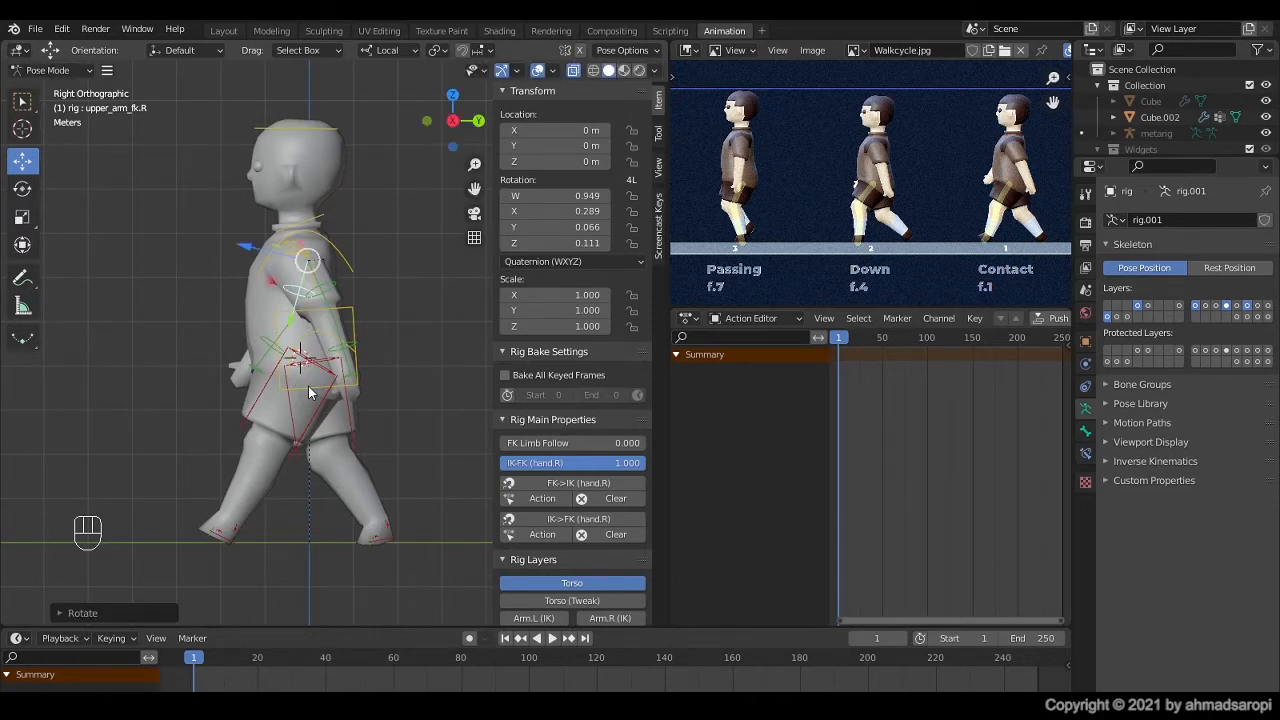
# Step: Rotate the right forearm FK control in the right side view to give the forward-swinging arm a very slight elbow bend
pyautogui.moveTo(308, 386); pyautogui.dragTo(462, 388, button='middle')
pyautogui.press('KP_3')
pyautogui.scroll(3, 400, 372)
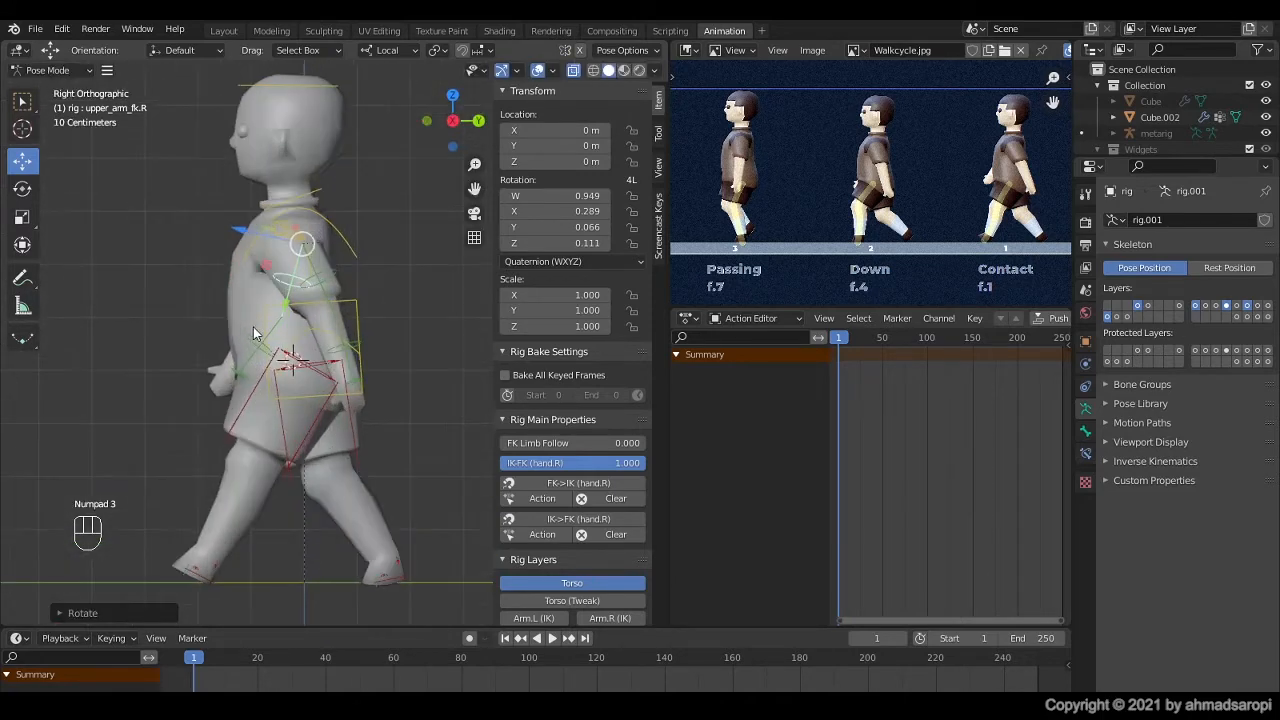
pyautogui.click(256, 333)
pyautogui.scroll(-1, 361, 392)
pyautogui.press('r')
pyautogui.click(353, 410)
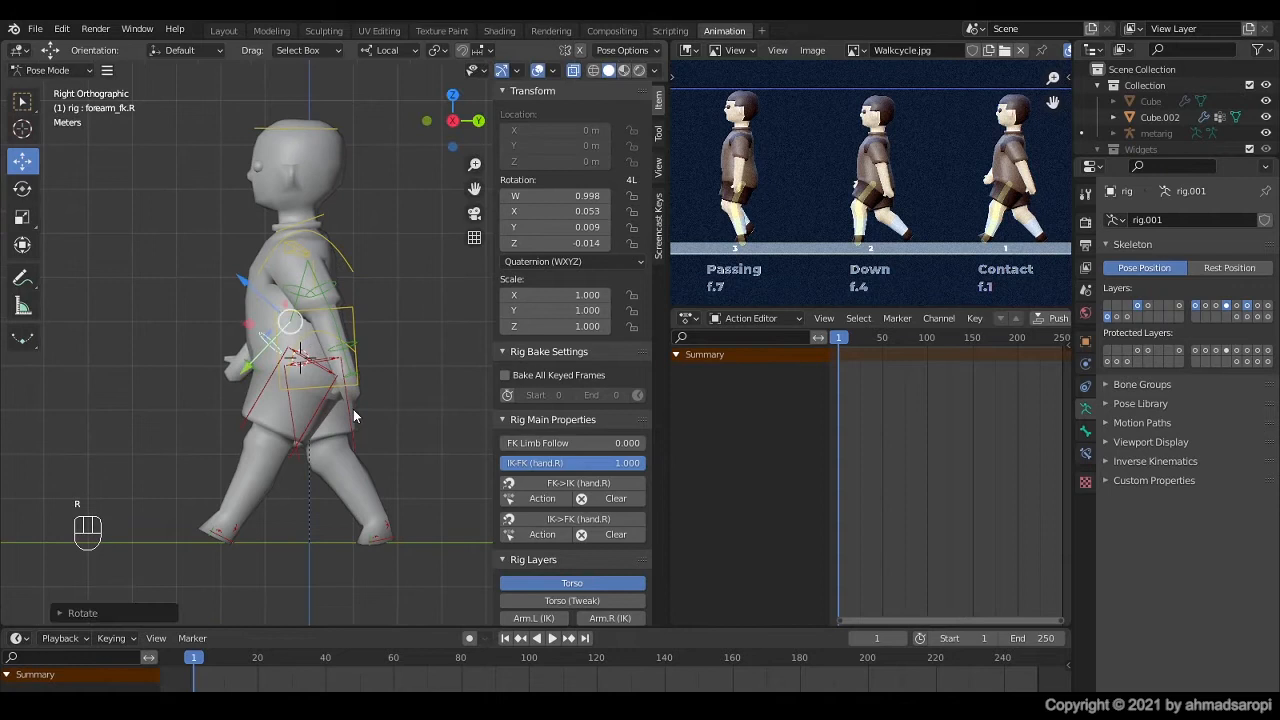
pyautogui.press('r')
pyautogui.click(341, 344)
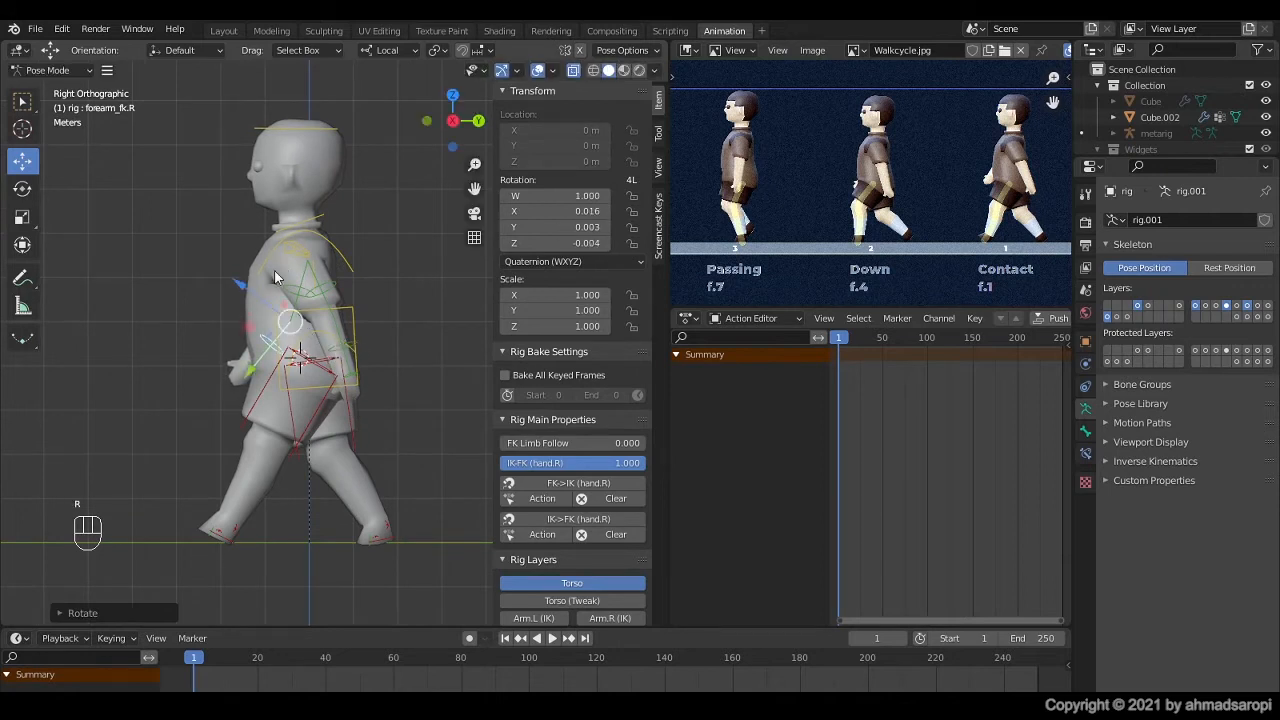
# Step: Rotate the right forearm FK control inward toward the body with the Rotate tool, to a quaternion Z of about 0.126
pyautogui.scroll(-1, 266, 298)
pyautogui.press('KP_1')
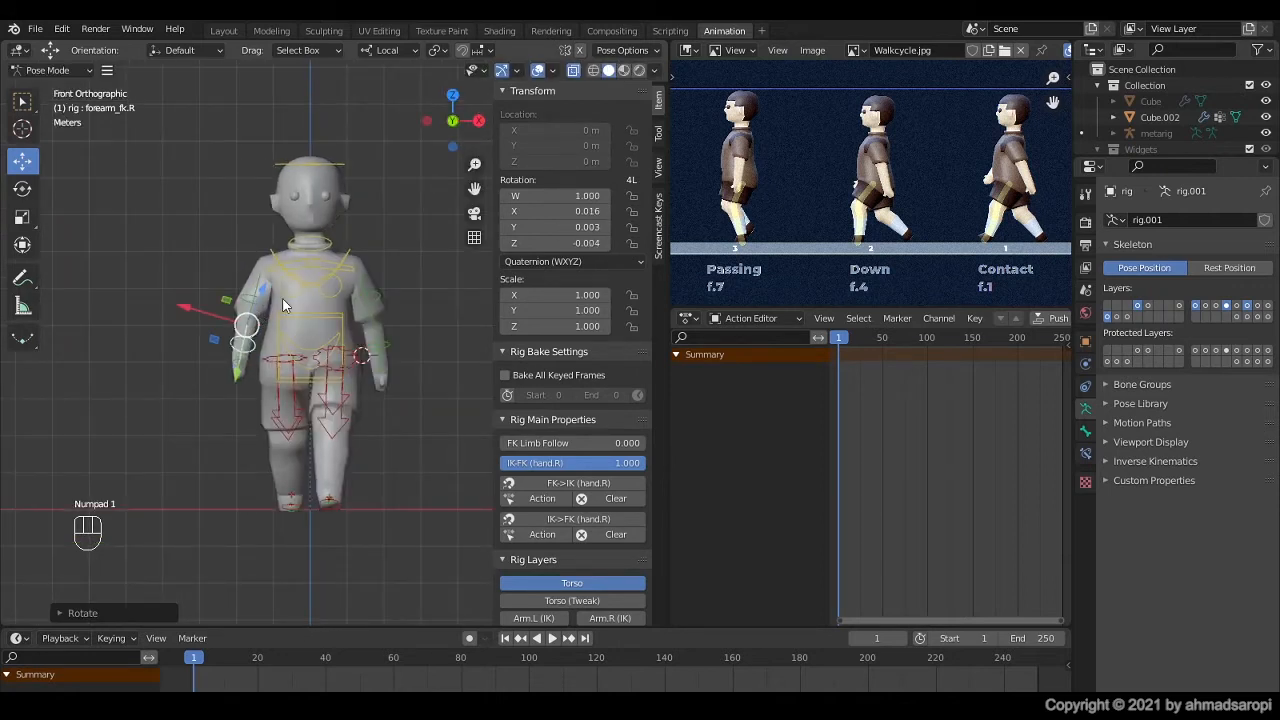
pyautogui.scroll(2, 268, 340)
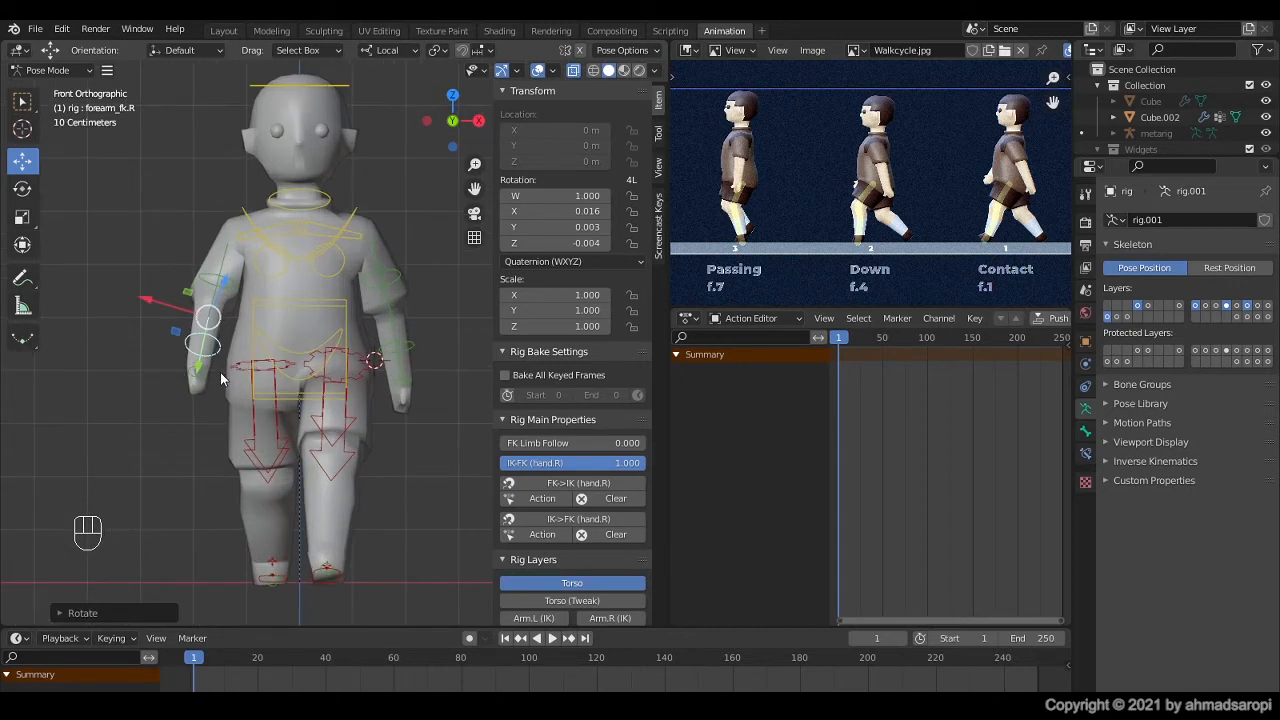
pyautogui.click(24, 190)
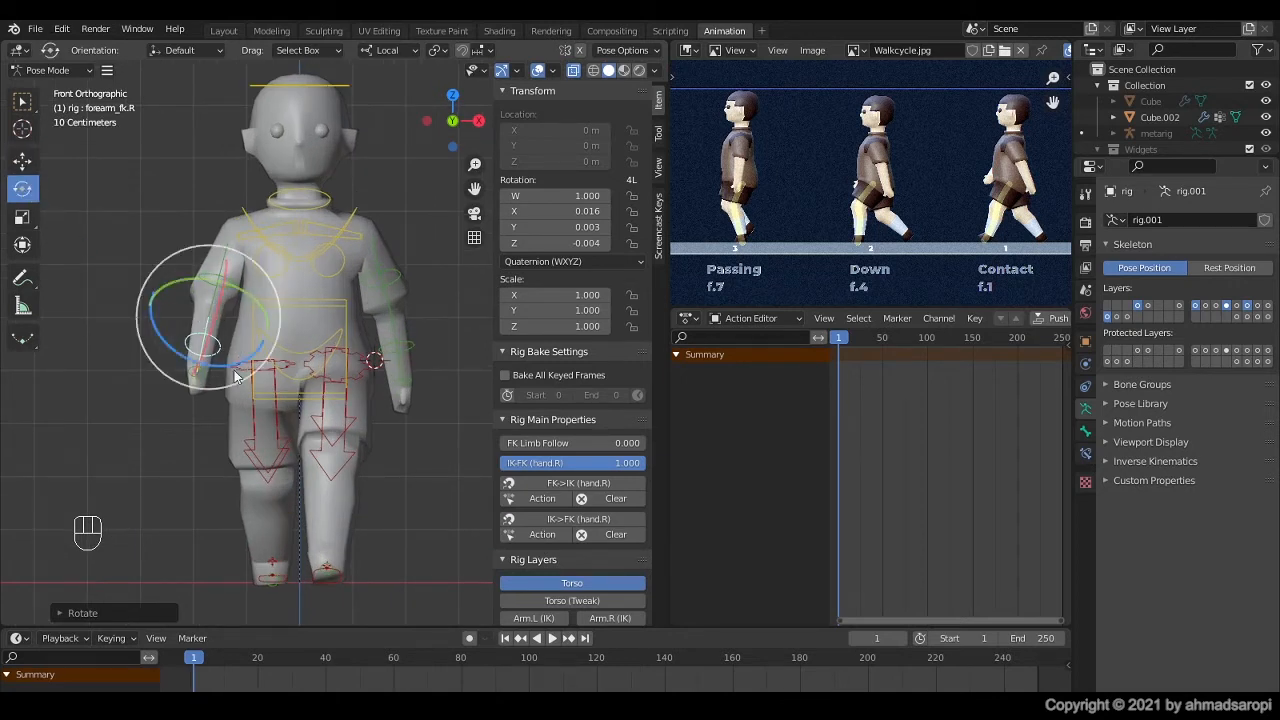
pyautogui.moveTo(236, 375); pyautogui.dragTo(247, 364)
pyautogui.moveTo(249, 372); pyautogui.dragTo(241, 418, button='middle')
pyautogui.moveTo(211, 409); pyautogui.dragTo(212, 440)
pyautogui.moveTo(215, 482); pyautogui.dragTo(272, 387, button='middle')
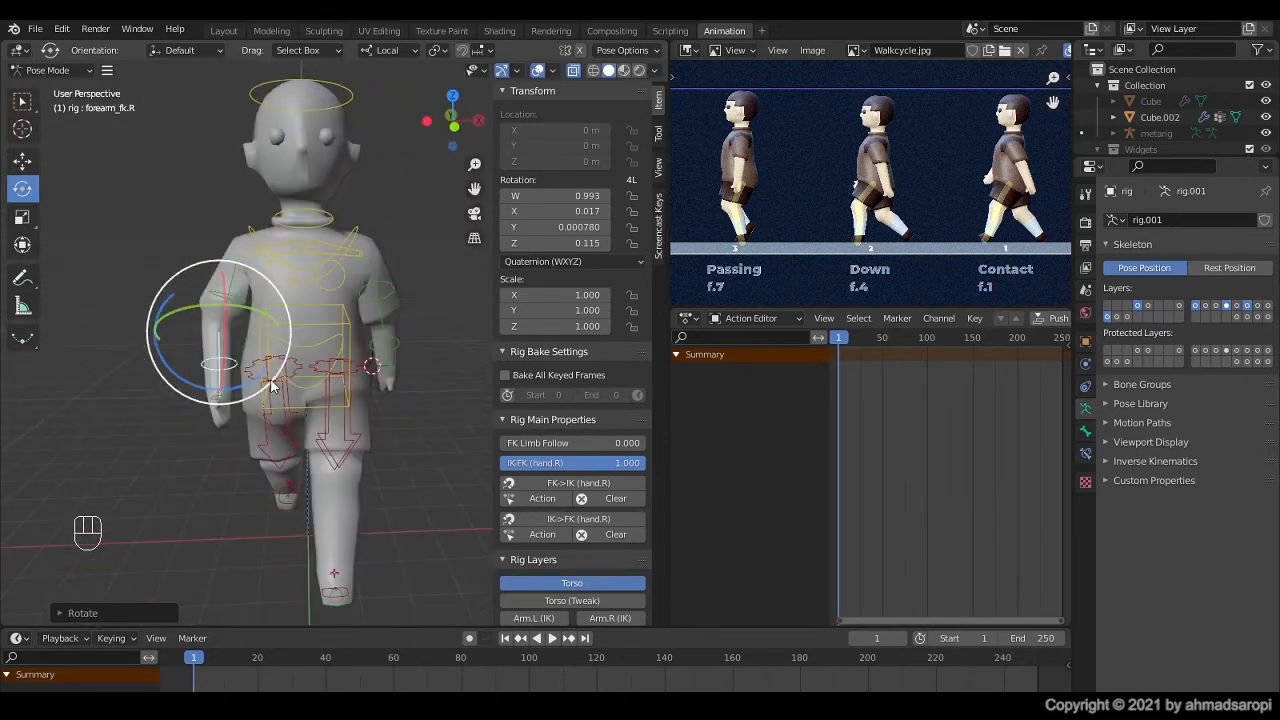
pyautogui.moveTo(250, 379); pyautogui.dragTo(252, 375)
pyautogui.moveTo(240, 418); pyautogui.dragTo(249, 383, button='middle')
# Step: Adjust the right hand FK control's rotation and refine the right upper arm FK control to a quaternion X of about 0.319
pyautogui.scroll(2, 249, 383)
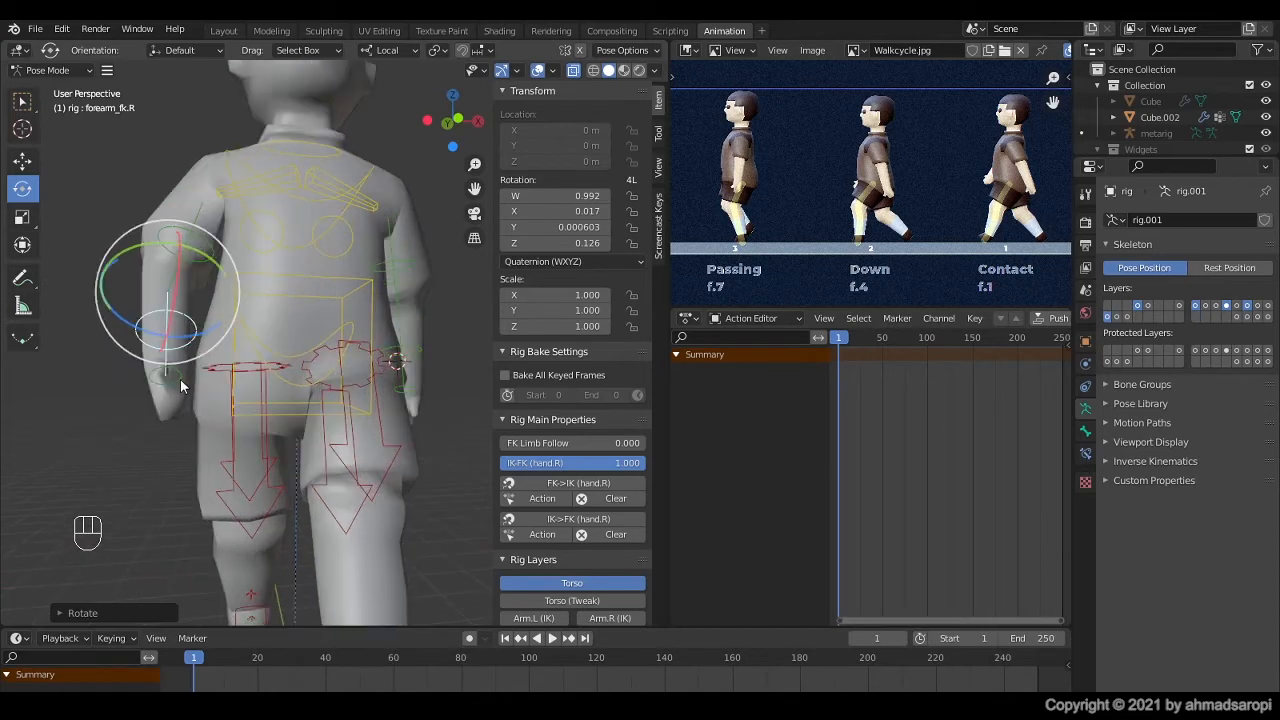
pyautogui.click(180, 379)
pyautogui.moveTo(209, 348); pyautogui.dragTo(234, 355)
pyautogui.moveTo(198, 429)
pyautogui.mouseDown(button='middle')
pyautogui.moveTo(221, 439)
pyautogui.moveTo(312, 422)
pyautogui.moveTo(207, 416)
pyautogui.mouseUp(button='middle')
pyautogui.moveTo(248, 358); pyautogui.dragTo(245, 330)
pyautogui.moveTo(245, 330); pyautogui.dragTo(236, 517, button='middle')
pyautogui.press('KP_1')
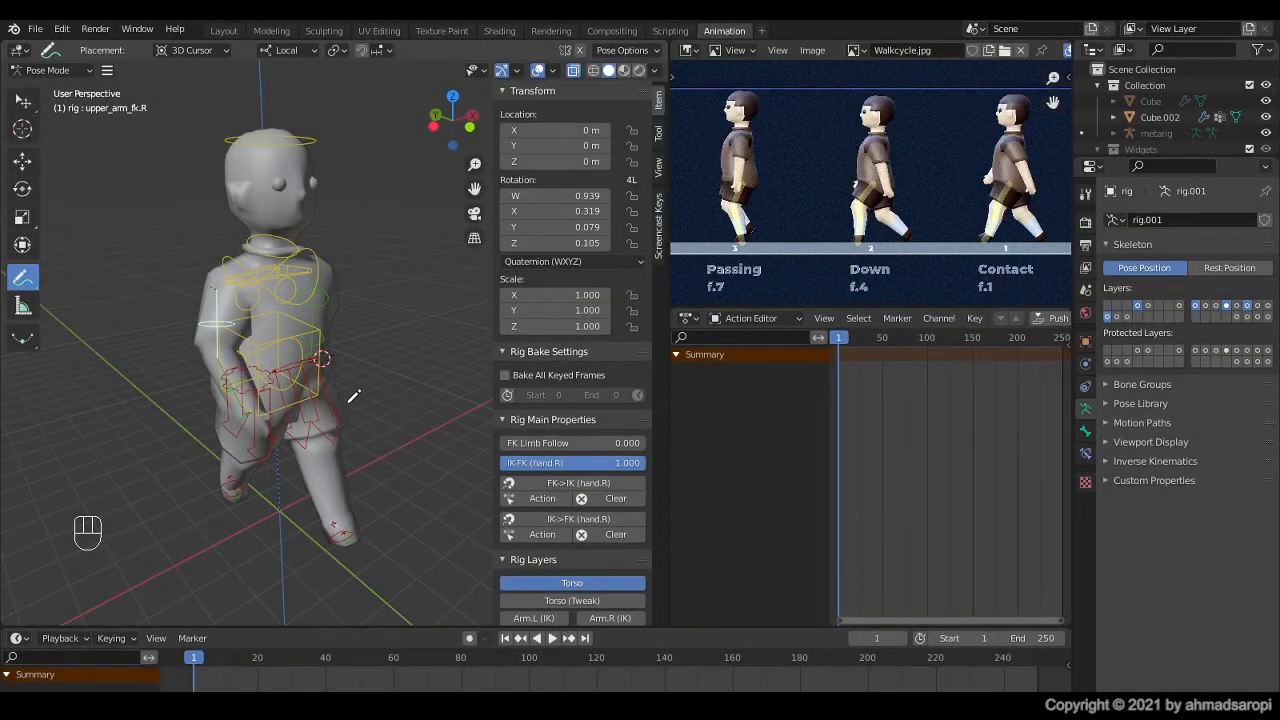
# Step: Sketch annotation strokes beside the forward left leg, across the hips, along the right arm and across the chest to show the body twist
pyautogui.moveTo(348, 403); pyautogui.dragTo(356, 486)
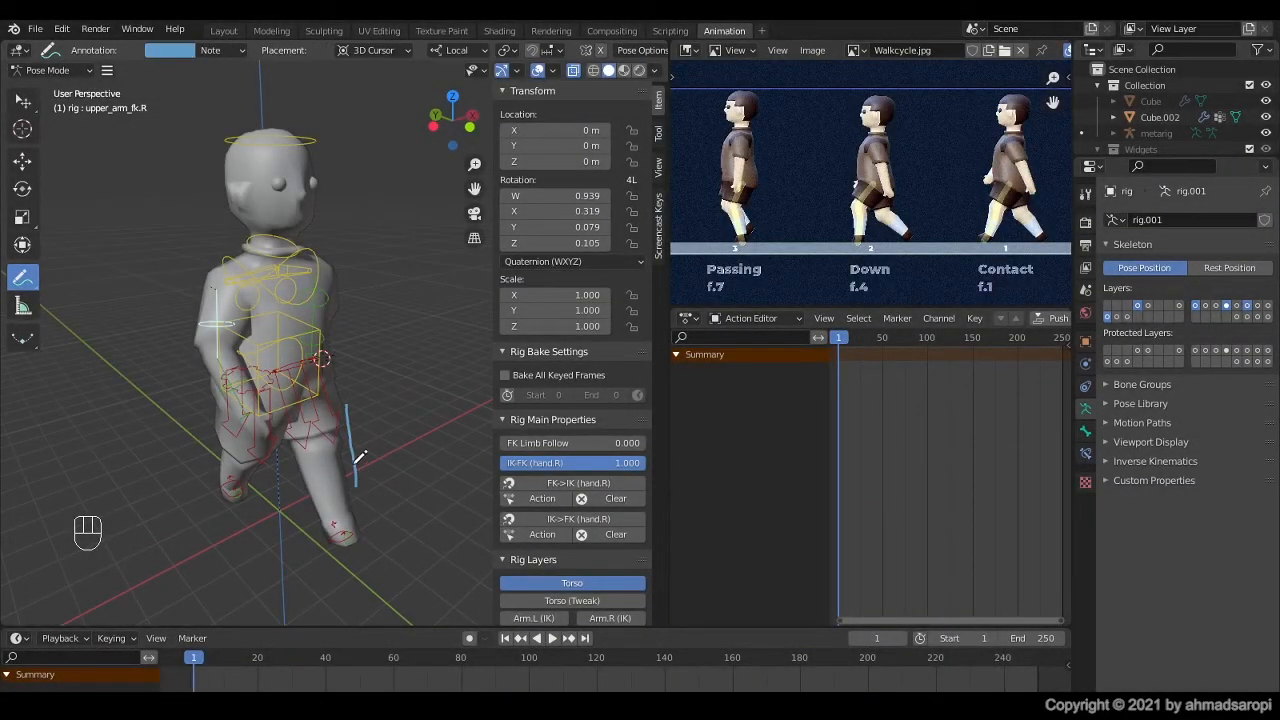
pyautogui.moveTo(330, 360)
pyautogui.mouseDown()
pyautogui.moveTo(309, 386)
pyautogui.moveTo(251, 391)
pyautogui.moveTo(262, 388)
pyautogui.mouseUp()
pyautogui.moveTo(196, 293); pyautogui.dragTo(199, 394)
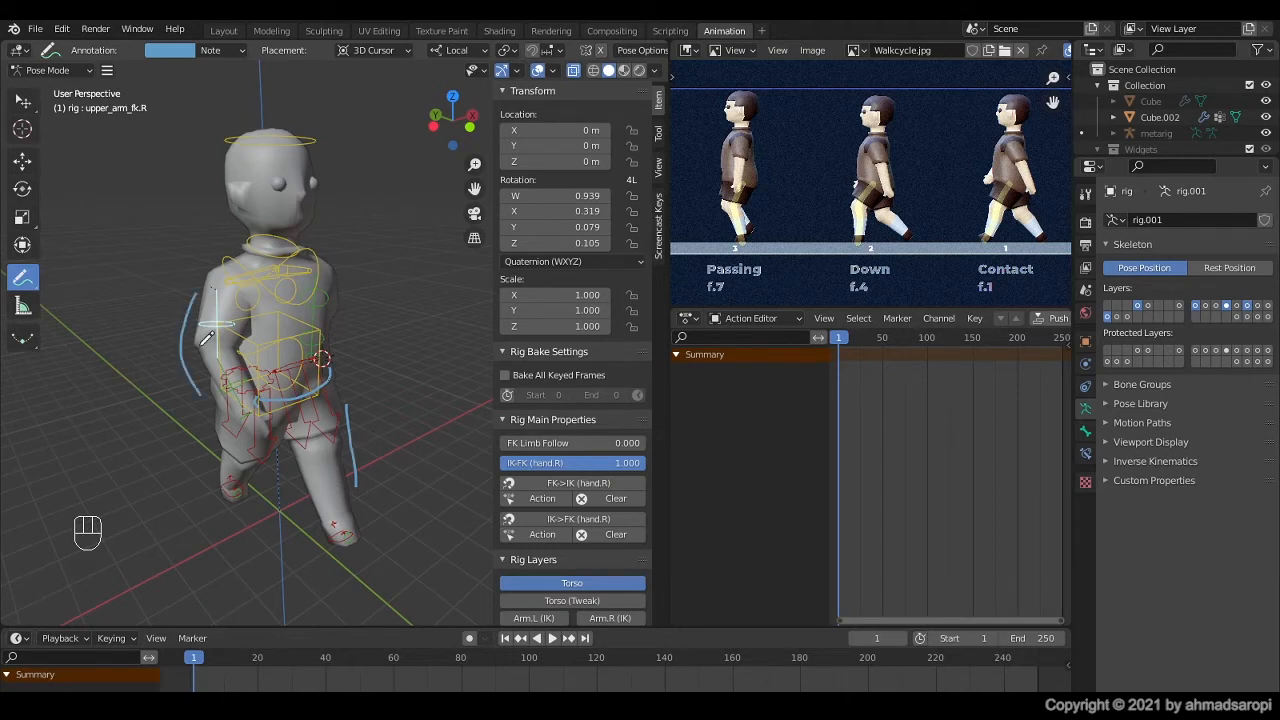
pyautogui.moveTo(203, 392); pyautogui.dragTo(197, 400)
pyautogui.moveTo(242, 294)
pyautogui.mouseDown()
pyautogui.moveTo(323, 290)
pyautogui.moveTo(340, 268)
pyautogui.mouseUp()
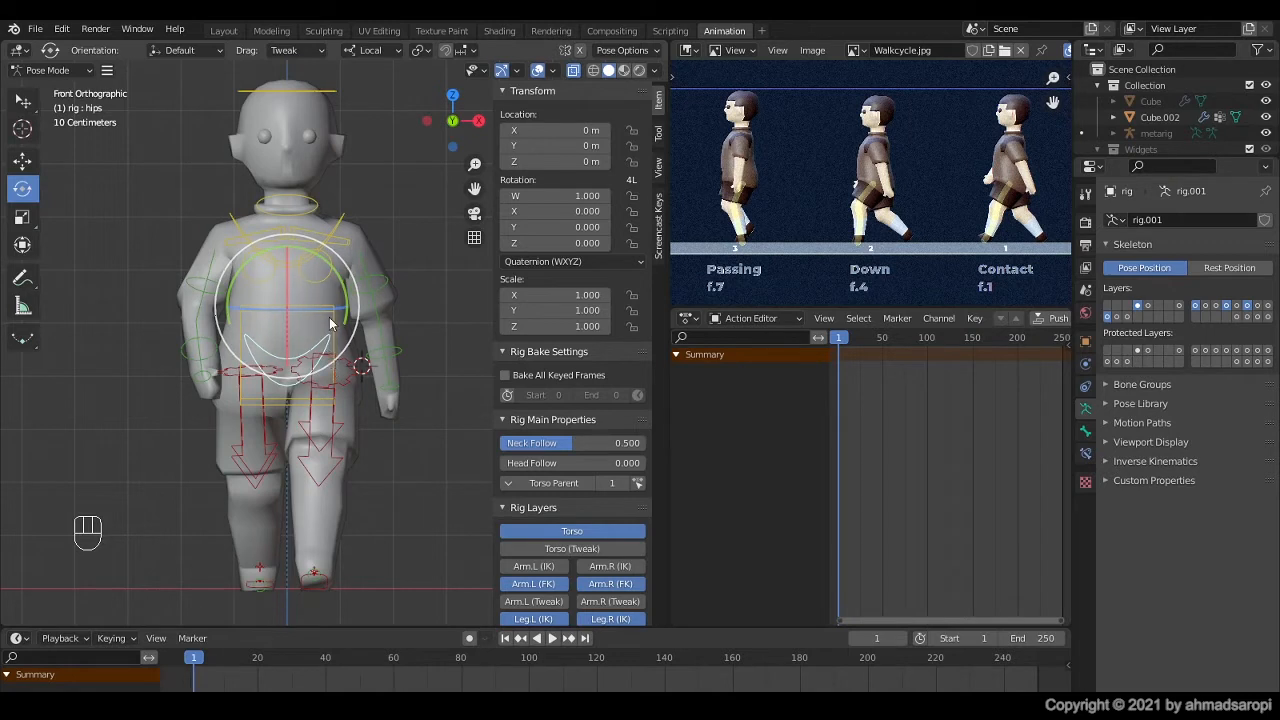
# Step: Twist the hips control about its local Z axis to a quaternion Z of -0.134, and the torso control to 0.041
pyautogui.hotkey('ctrl', 'z')
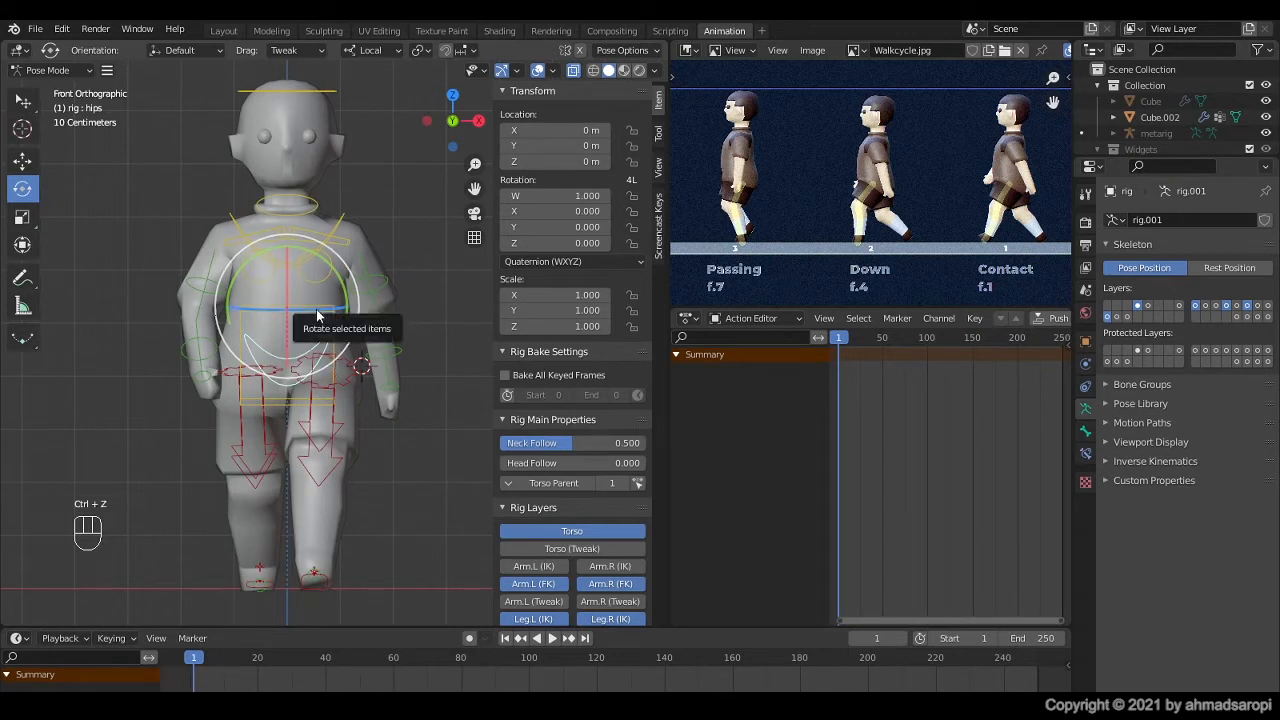
pyautogui.moveTo(316, 309); pyautogui.dragTo(347, 418)
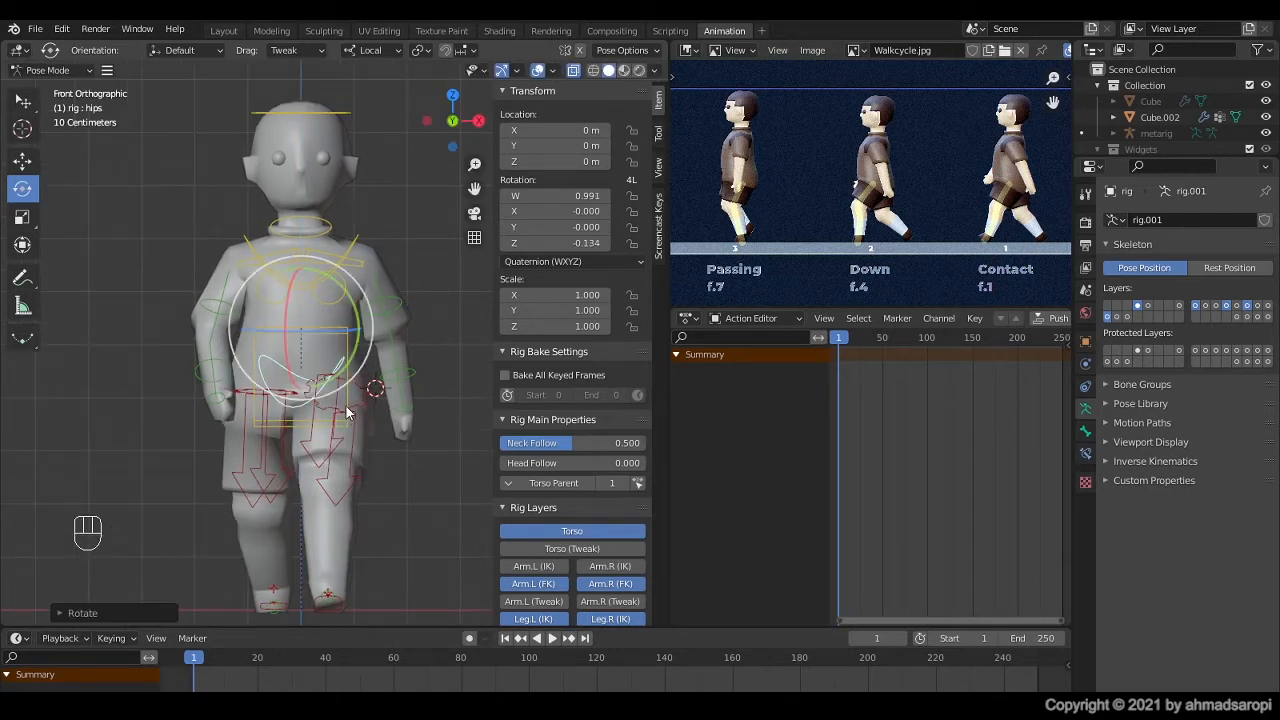
pyautogui.click(347, 403)
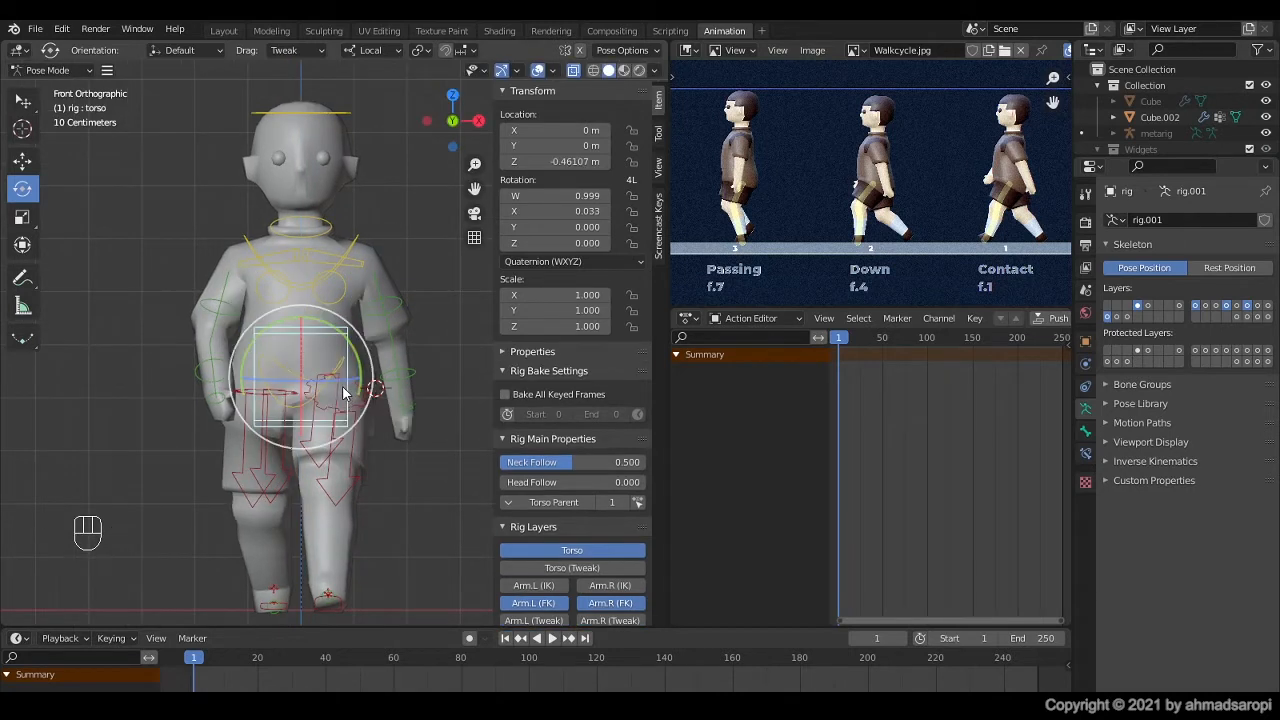
pyautogui.click(287, 408)
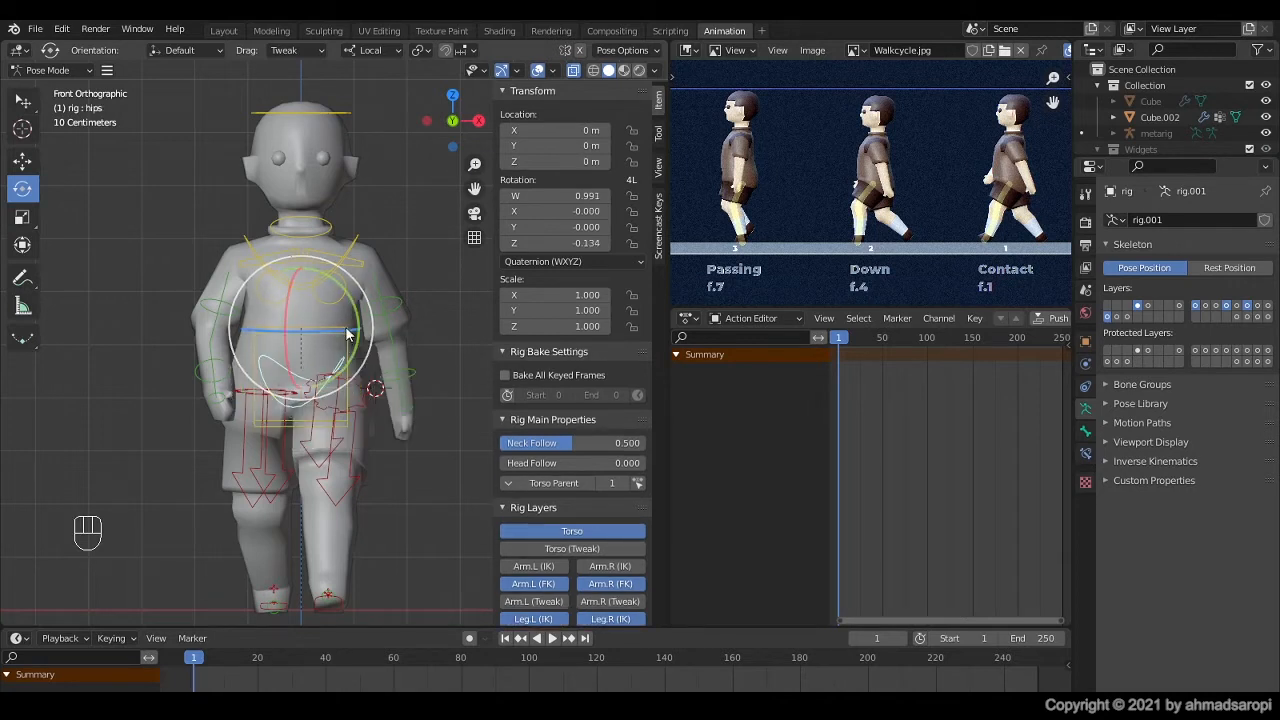
pyautogui.click(346, 414)
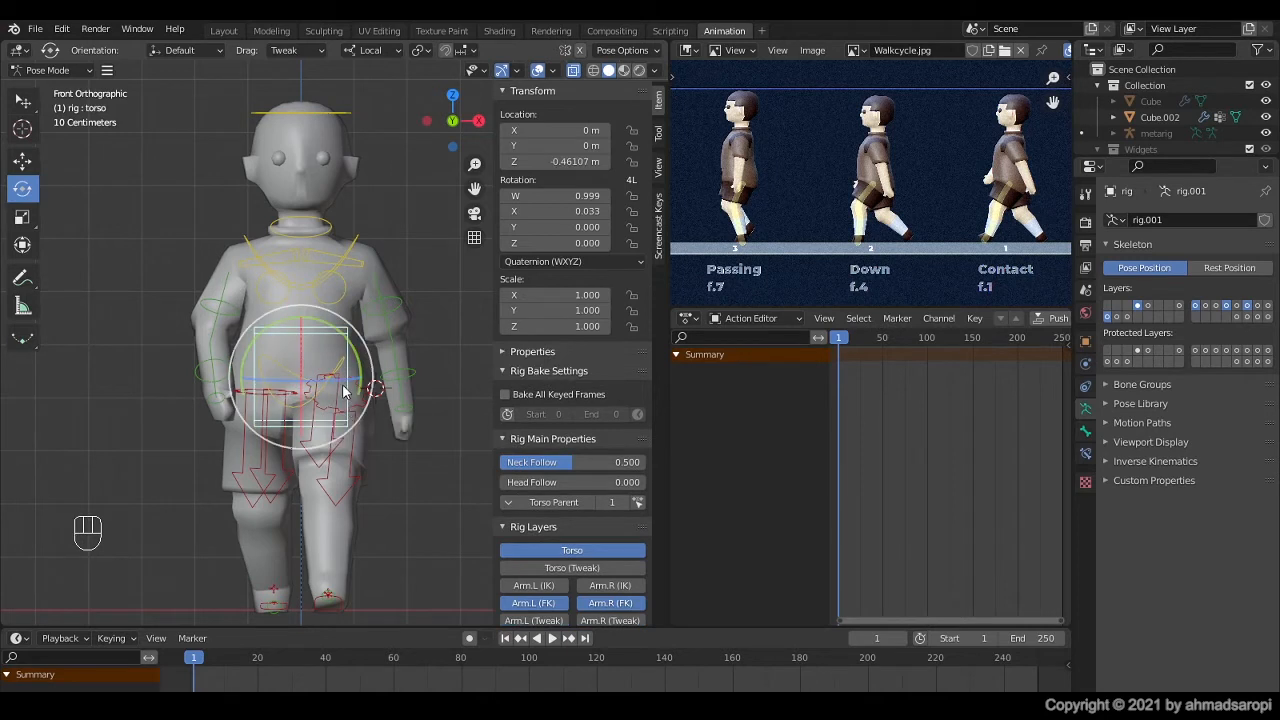
pyautogui.moveTo(325, 382); pyautogui.dragTo(398, 358)
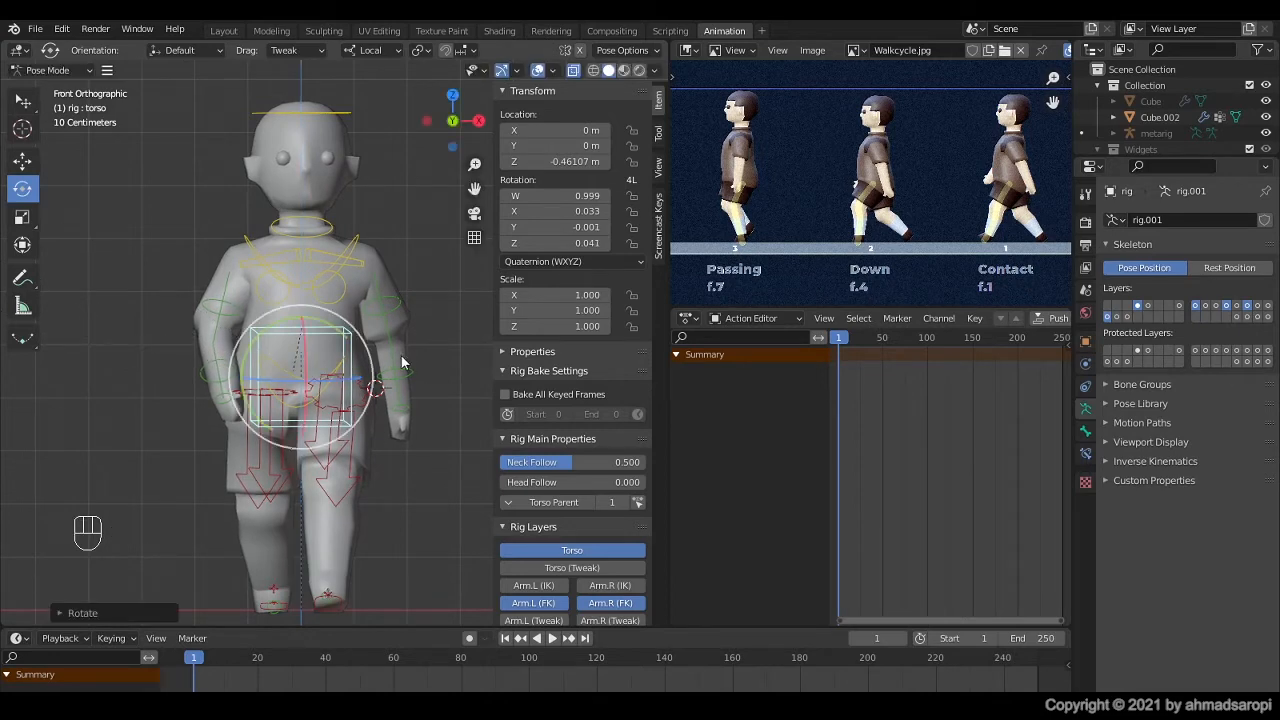
# Step: Twist the chest control about its local Z axis and turn the head control to a quaternion Y of -0.039 to face forward
pyautogui.click(355, 243)
pyautogui.moveTo(340, 254); pyautogui.dragTo(223, 335, button='middle')
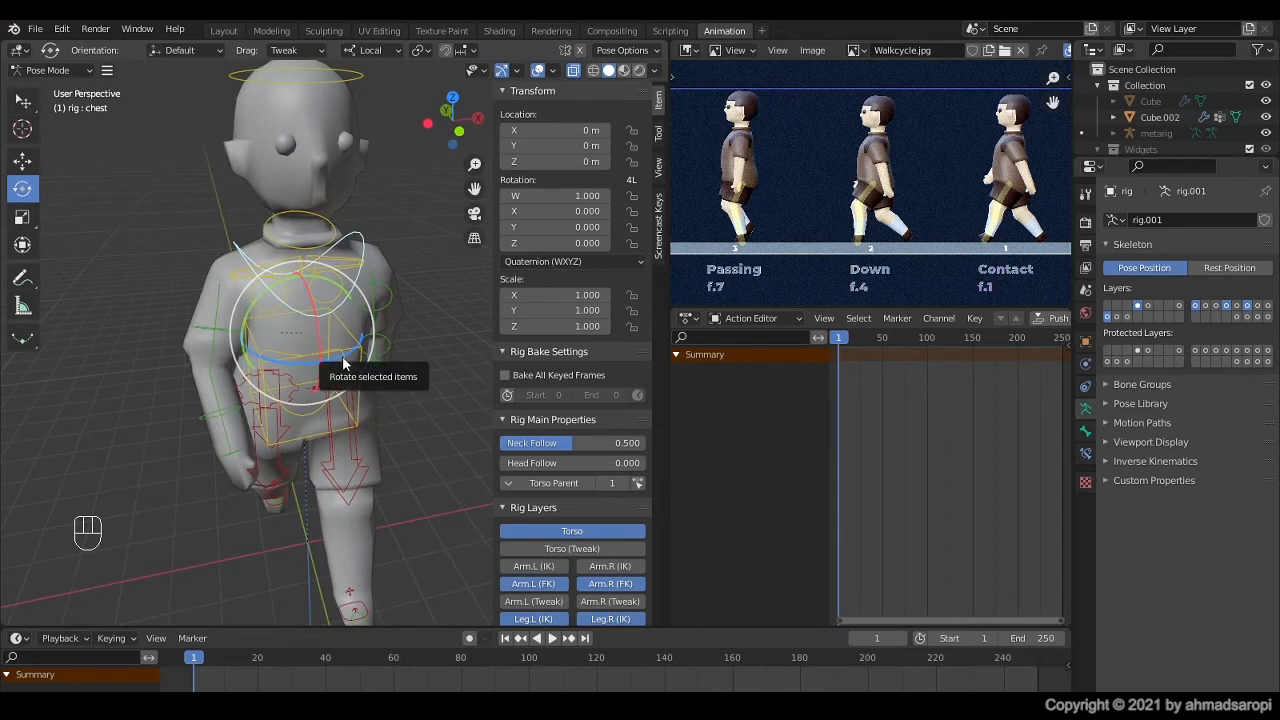
pyautogui.press('KP_1')
pyautogui.moveTo(343, 330); pyautogui.dragTo(165, 440)
pyautogui.click(320, 146)
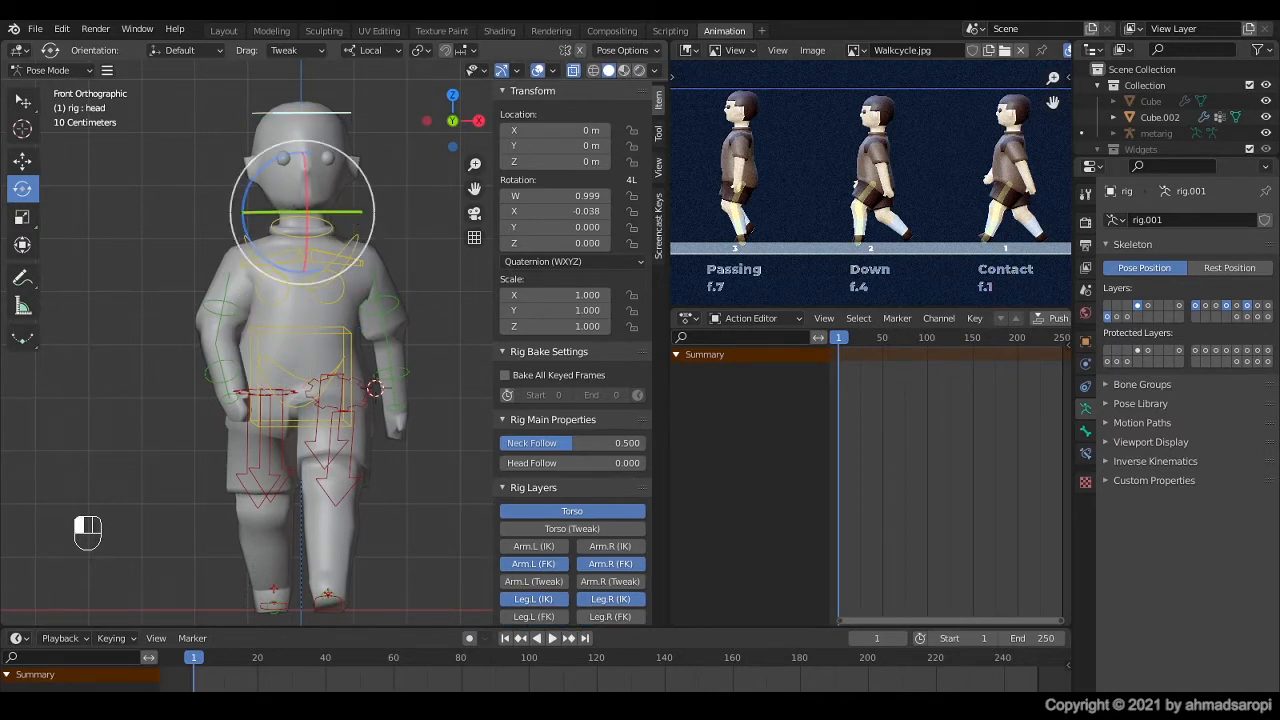
pyautogui.moveTo(360, 212); pyautogui.dragTo(353, 203)
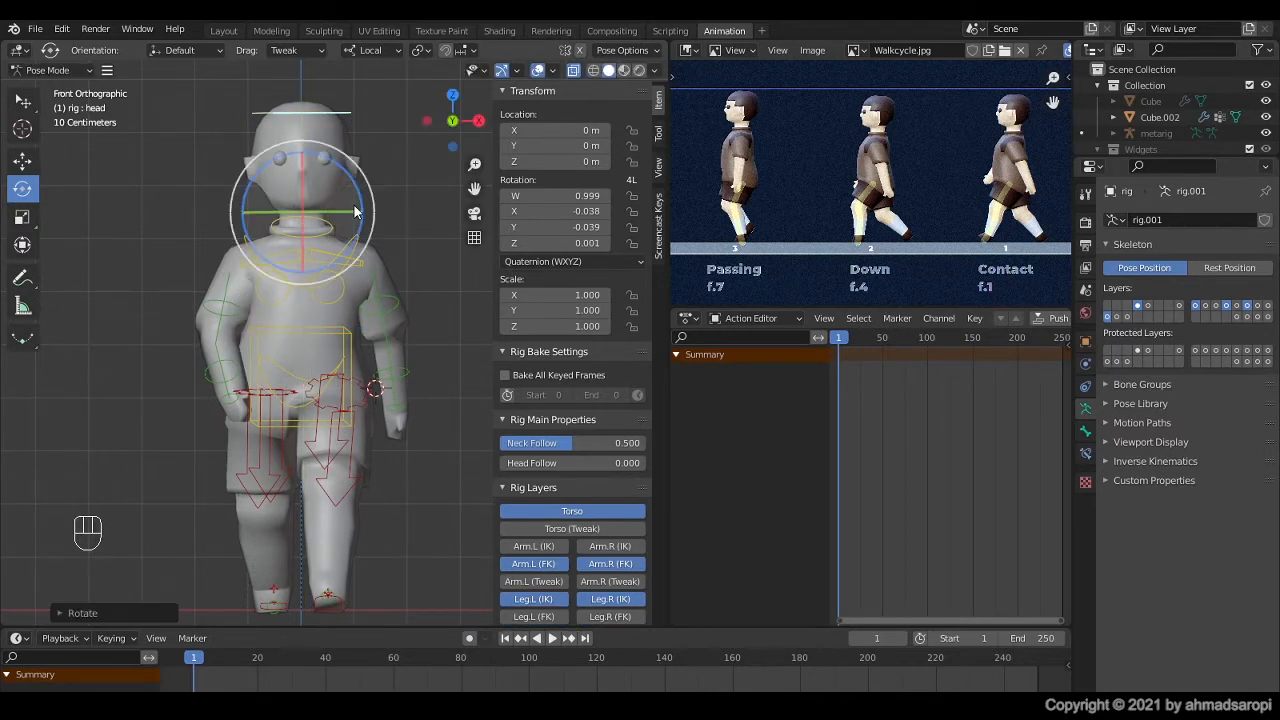
# Step: Select all rig controls and insert a Location & Rotation keyframe for the contact pose at frame 1
pyautogui.moveTo(353, 203); pyautogui.dragTo(325, 434, button='middle')
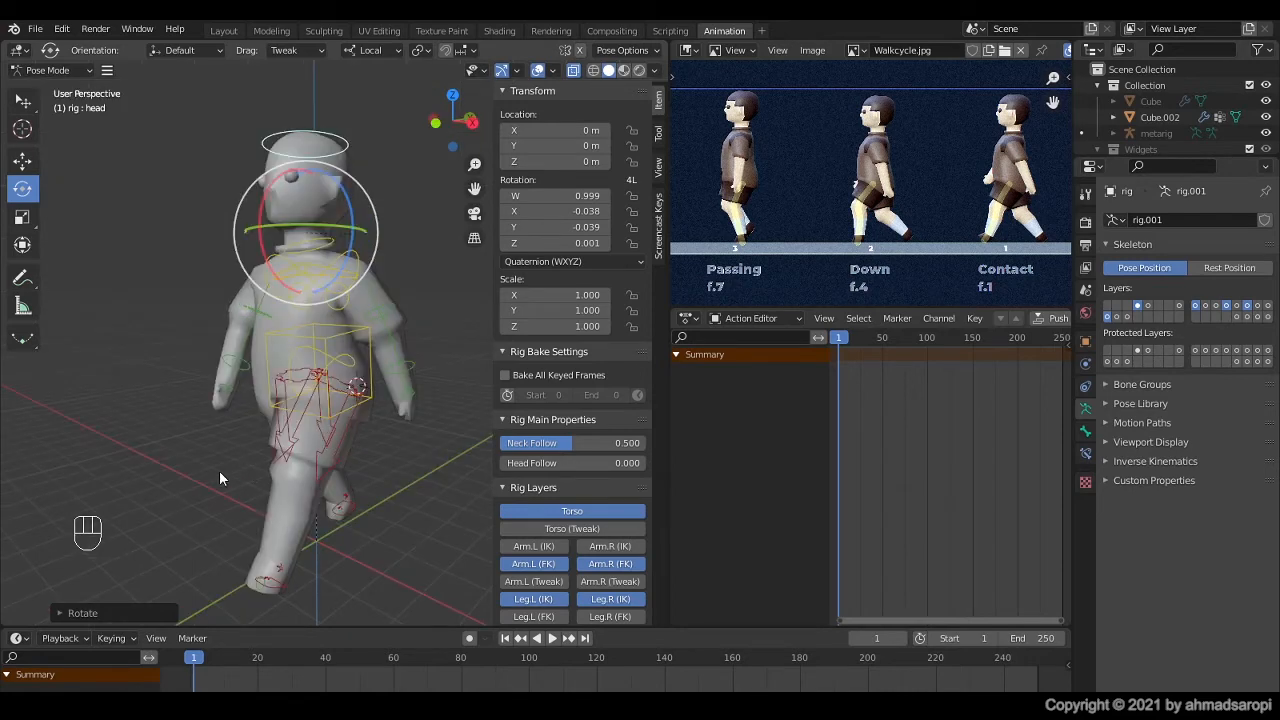
pyautogui.moveTo(201, 474); pyautogui.dragTo(144, 474, button='middle')
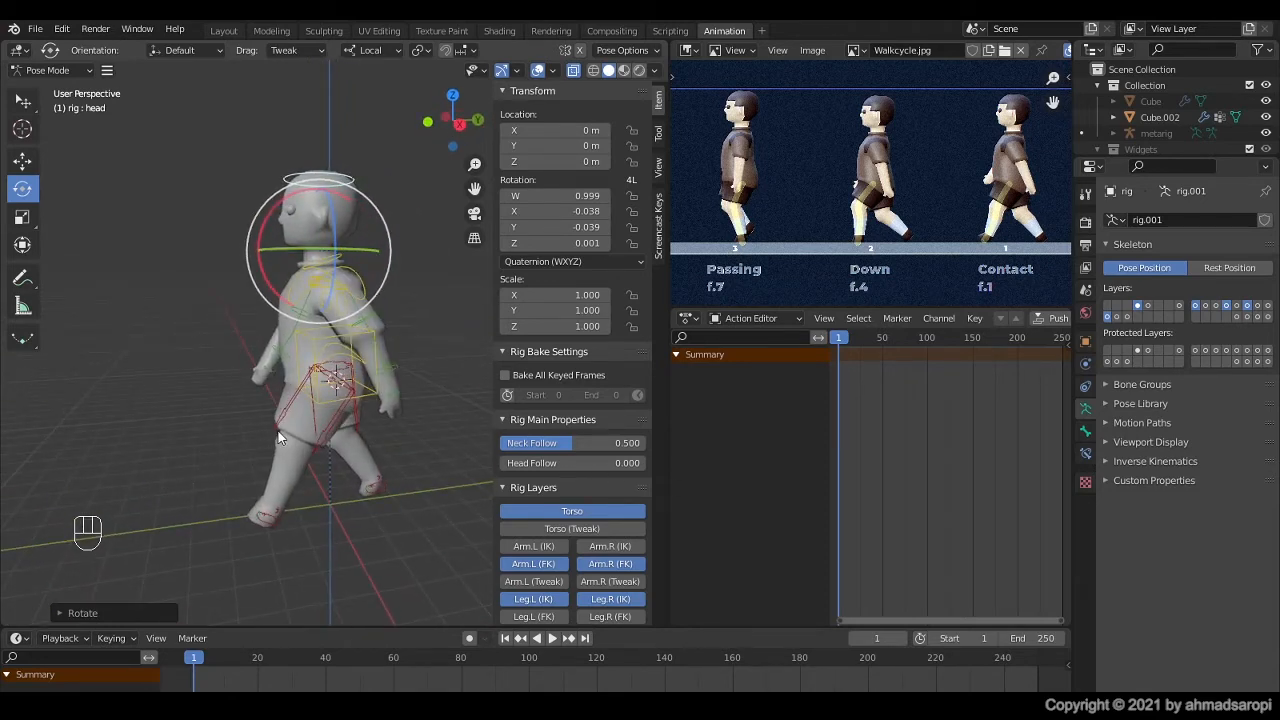
pyautogui.press('a')
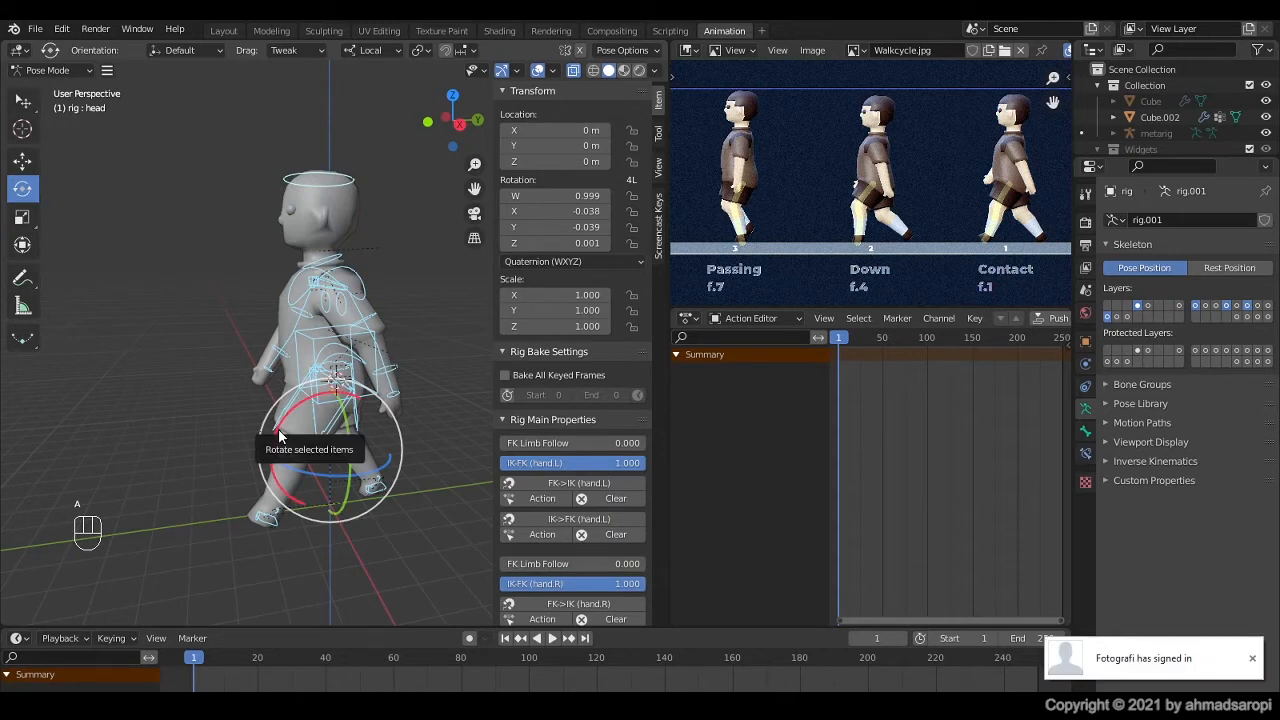
pyautogui.press('i')
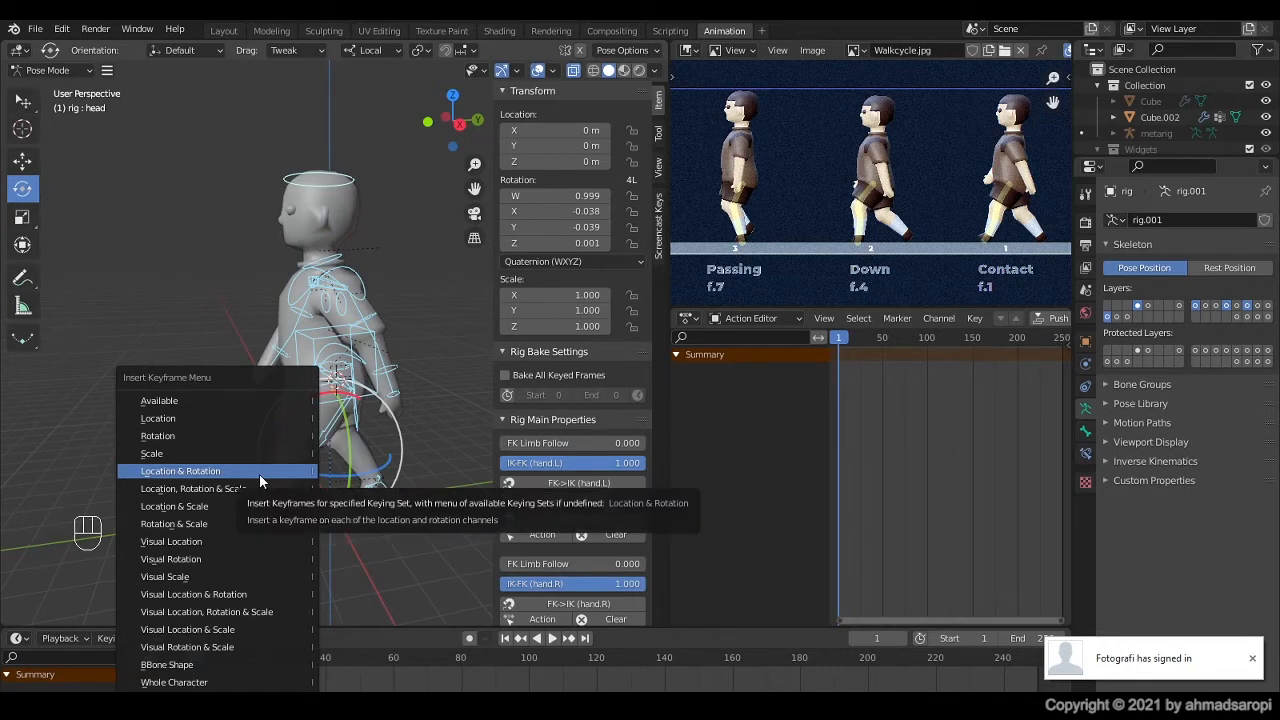
pyautogui.click(259, 474)
# Step: Set the timeline's active keying set to Location & Rotation
pyautogui.click(127, 637)
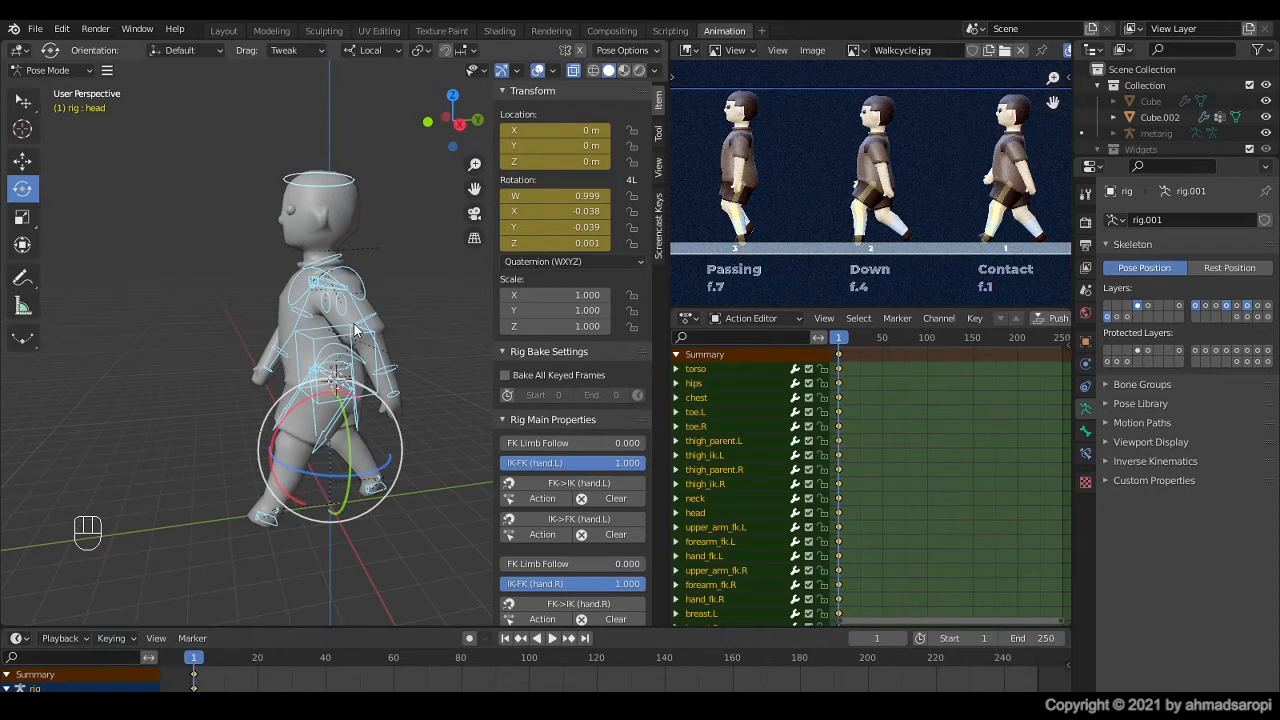
pyautogui.click(128, 637)
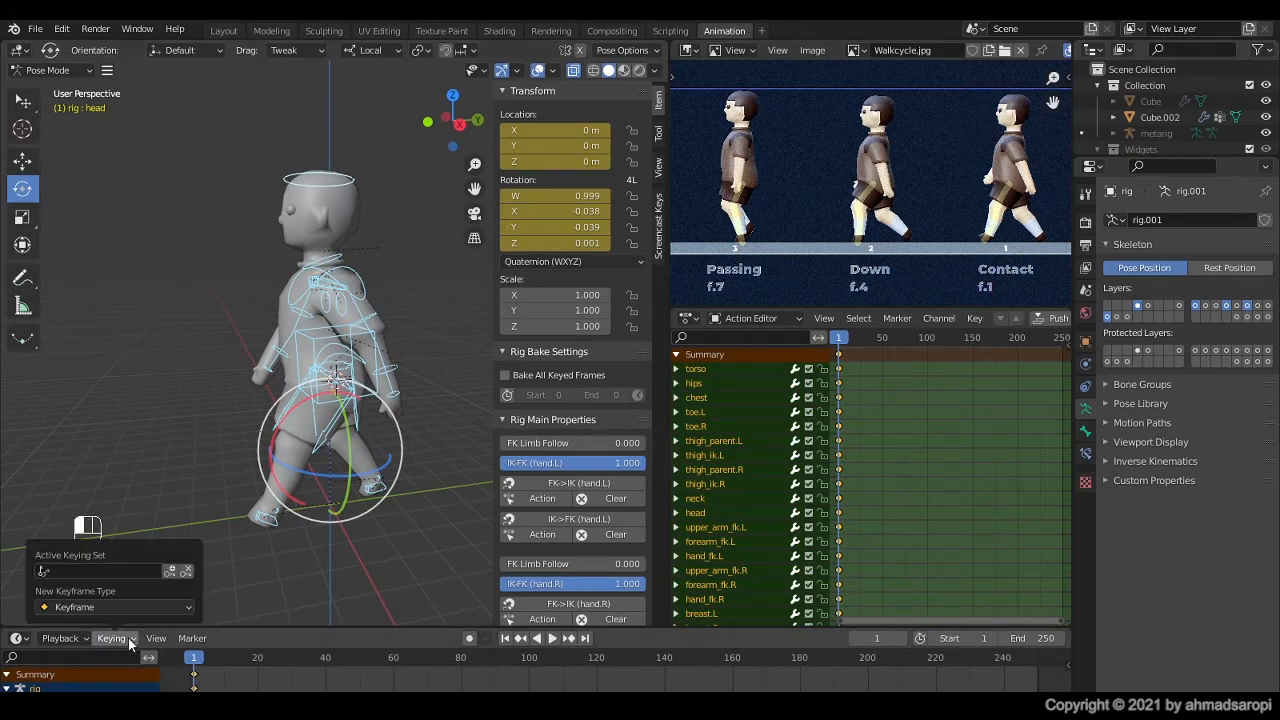
pyautogui.click(48, 569)
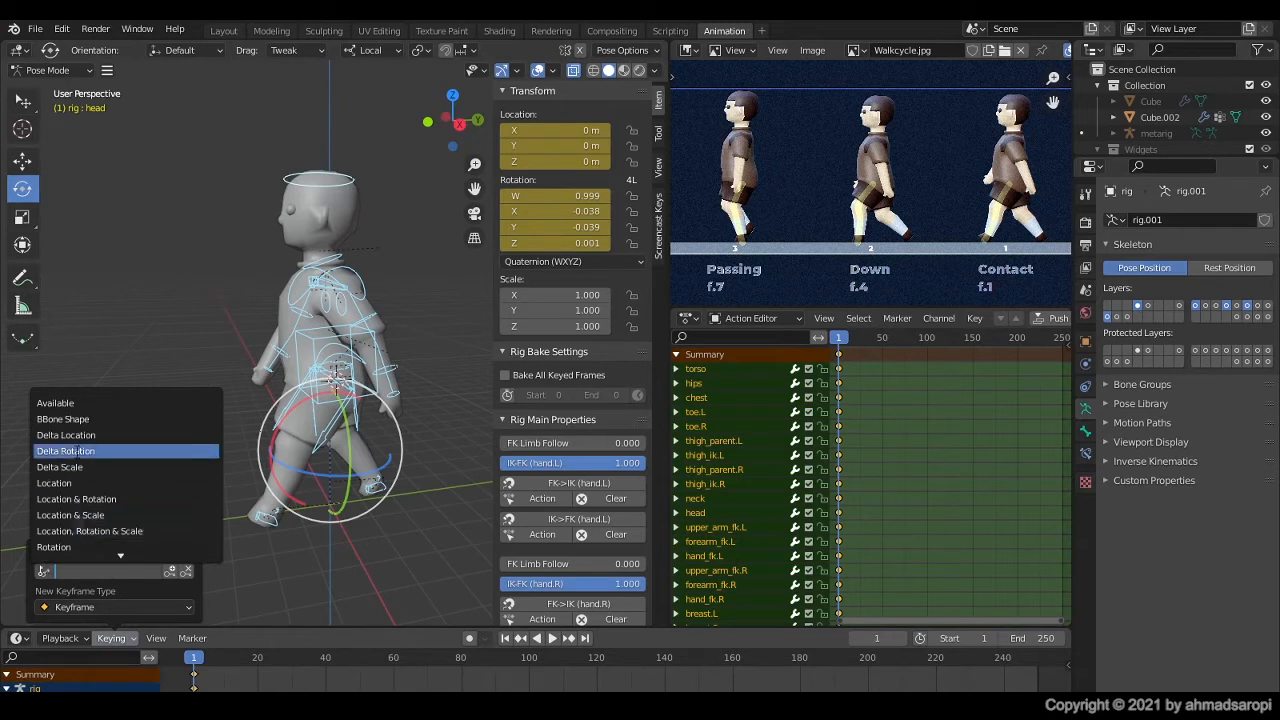
pyautogui.click(96, 500)
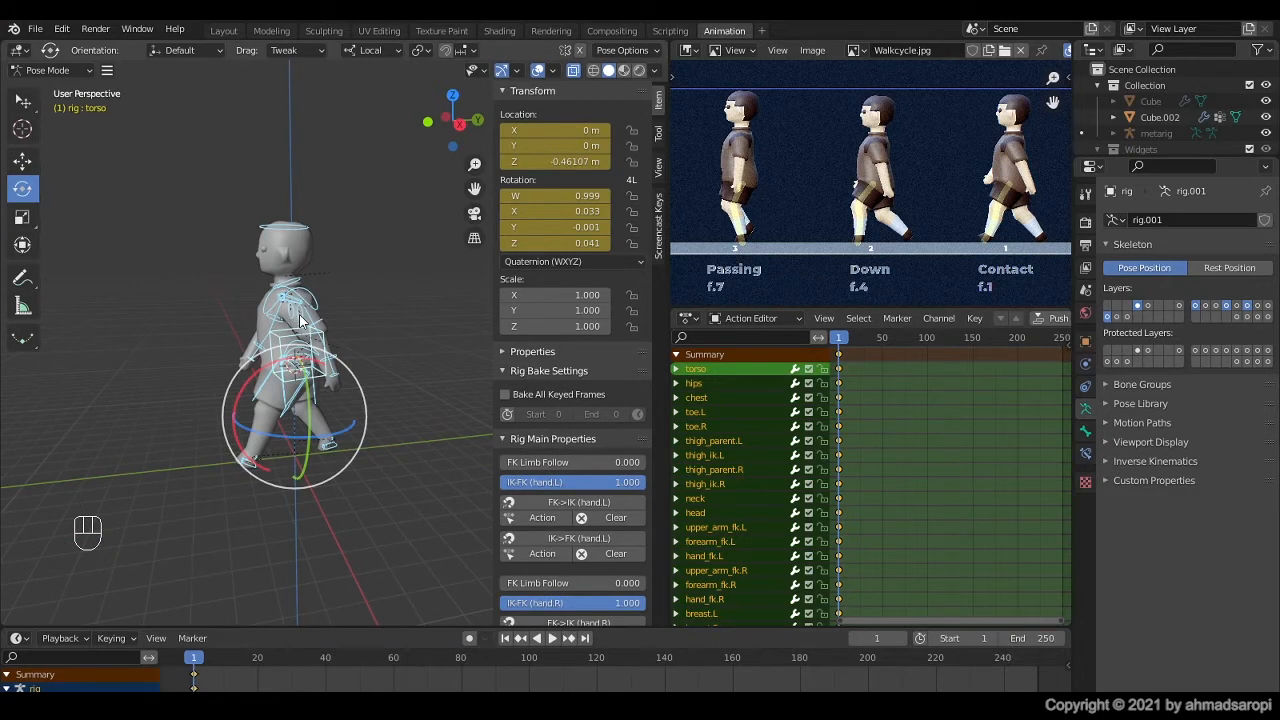
pyautogui.press('ctrl')
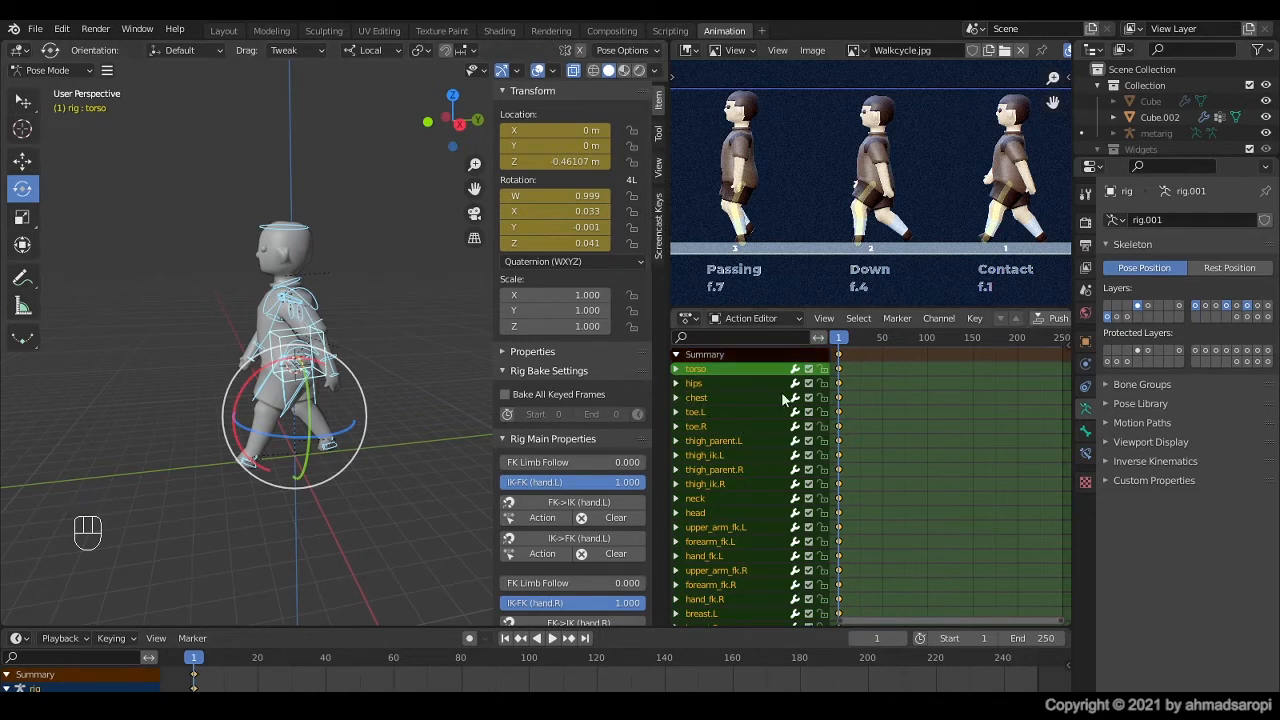
# Step: Paste the copied contact pose mirrored at frame 13 and keyframe all rig controls there
pyautogui.moveTo(840, 341)
pyautogui.mouseDown()
pyautogui.moveTo(863, 343)
pyautogui.moveTo(848, 343)
pyautogui.mouseUp()
pyautogui.hotkey('shift', 'ctrl')
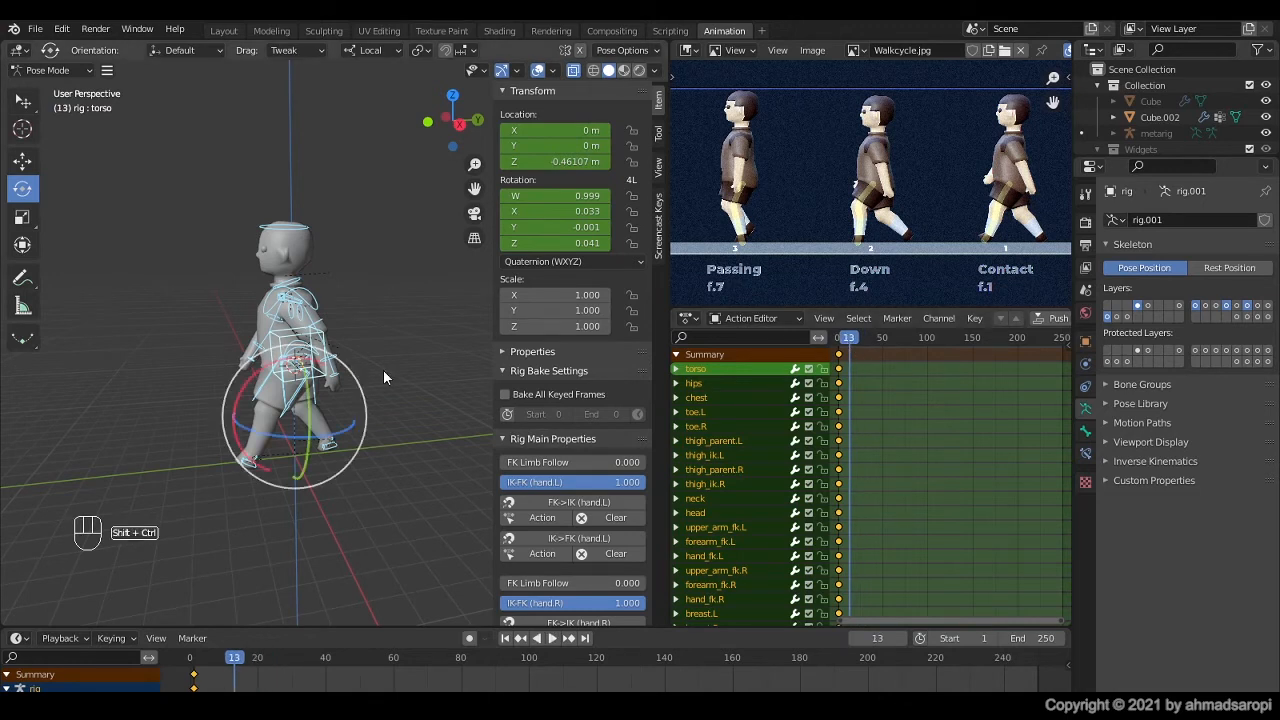
pyautogui.hotkey('shift', 'ctrl', 'v')
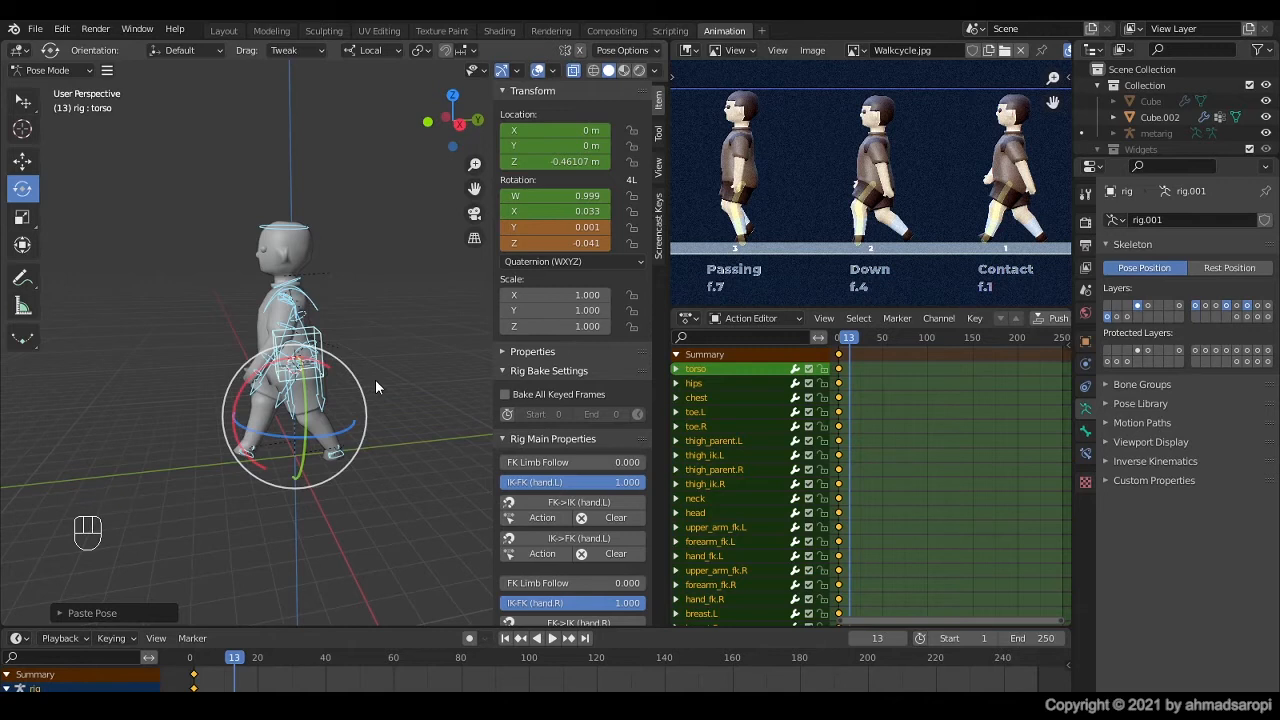
pyautogui.press('i')
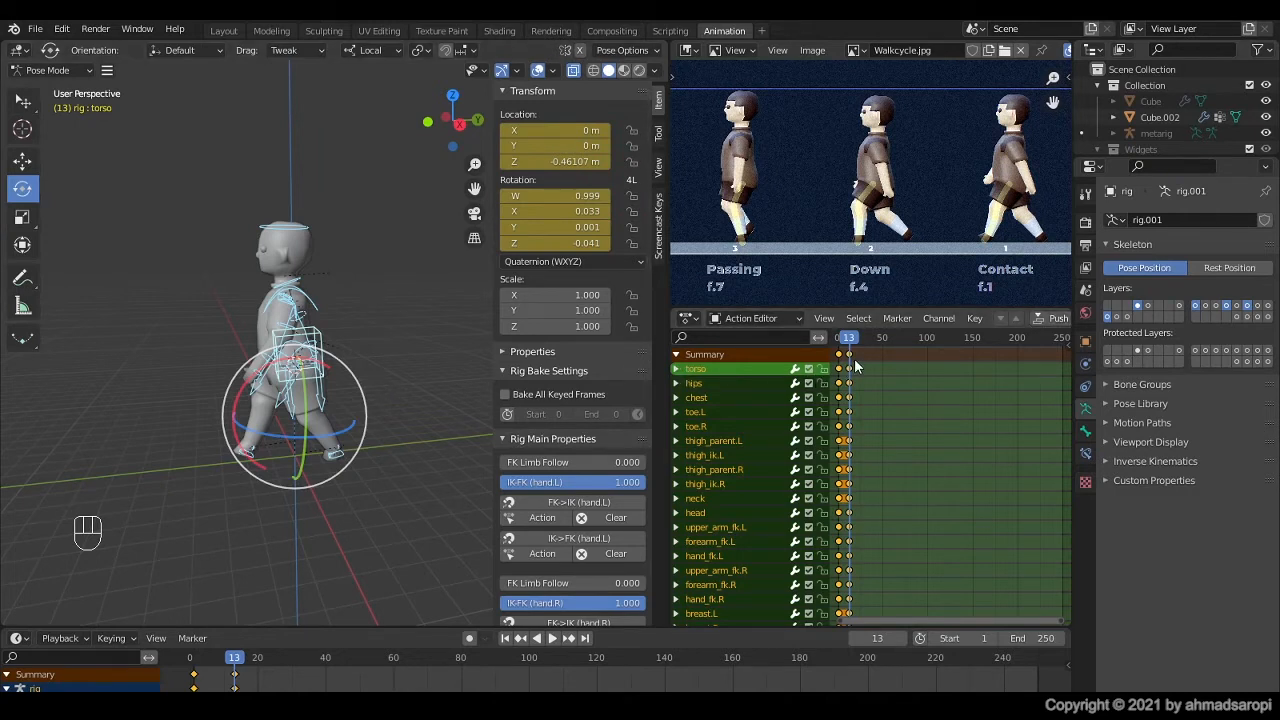
# Step: Compare the contact poses at frames 1 and 13 with the Walkcycle reference in the right orthographic view
pyautogui.scroll(3, 326, 659)
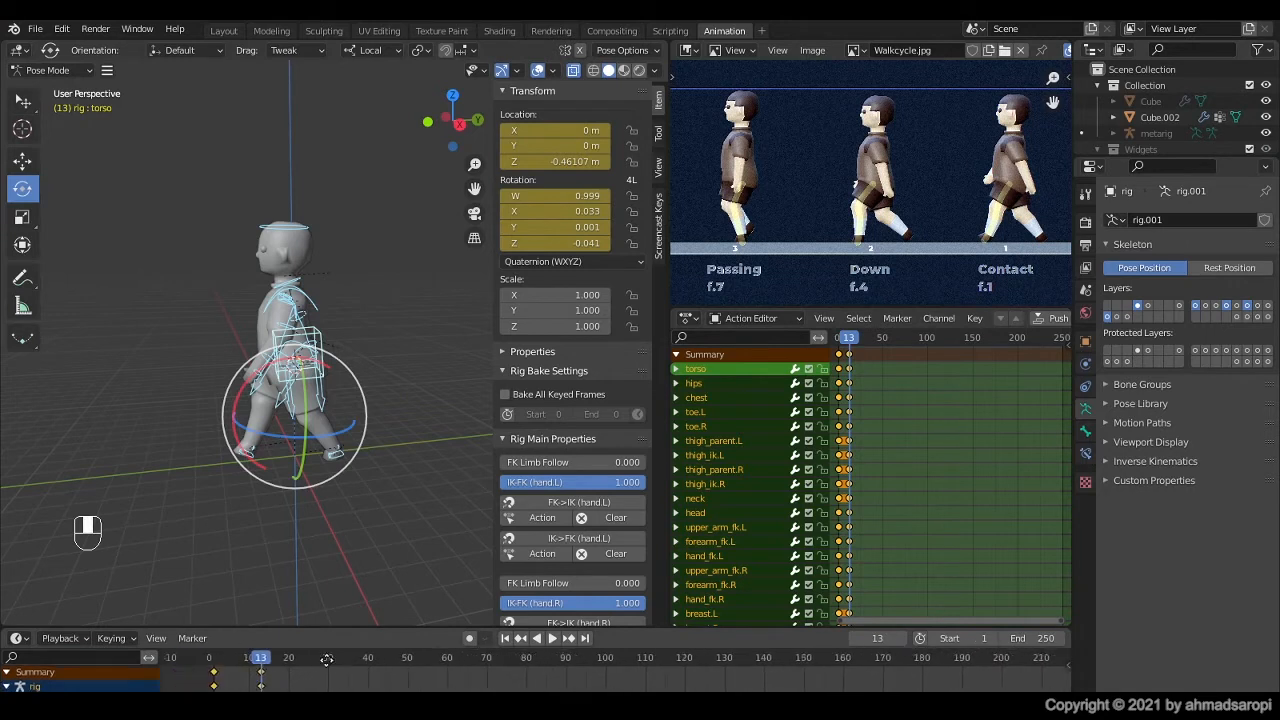
pyautogui.moveTo(326, 660); pyautogui.dragTo(527, 680, button='middle')
pyautogui.scroll(3, 362, 682)
pyautogui.scroll(4, 403, 674)
pyautogui.scroll(1, 521, 679)
pyautogui.moveTo(382, 663); pyautogui.dragTo(292, 683)
pyautogui.press('KP_3')
pyautogui.press('Down')
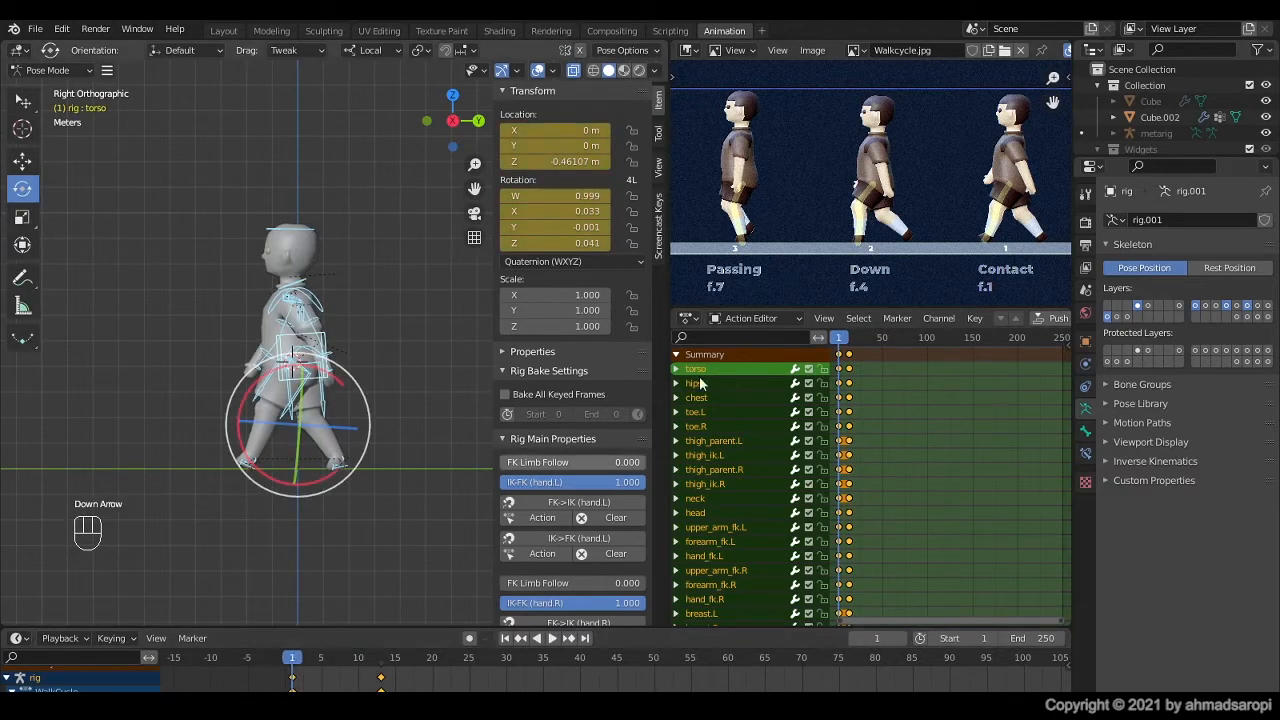
pyautogui.scroll(-2, 816, 224)
pyautogui.scroll(3, 899, 227)
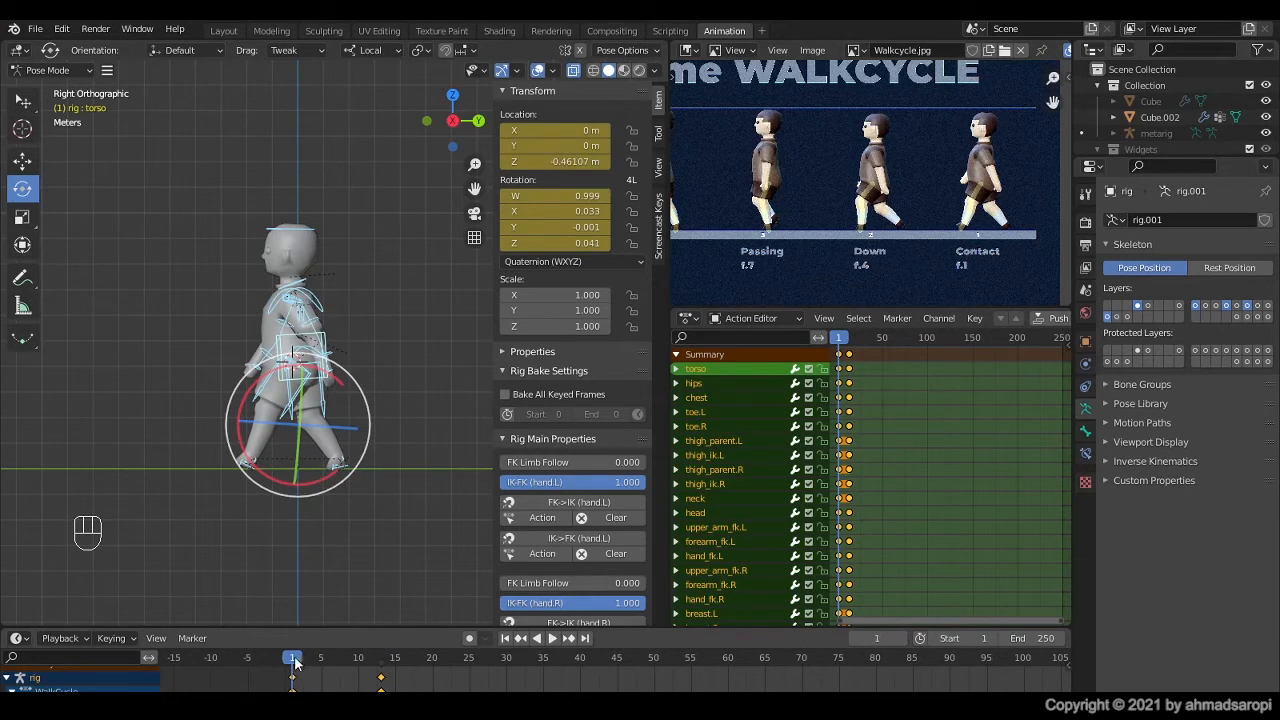
pyautogui.press('Up')
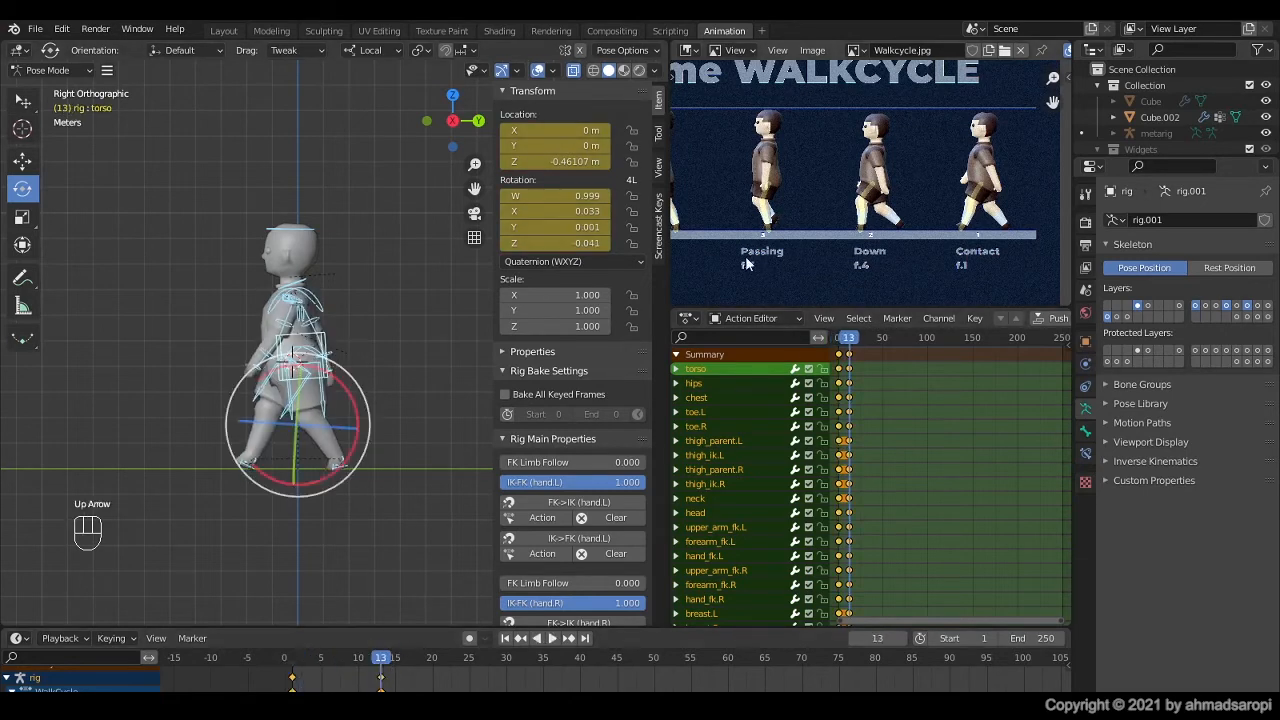
pyautogui.scroll(-2, 745, 263)
pyautogui.scroll(2, 785, 261)
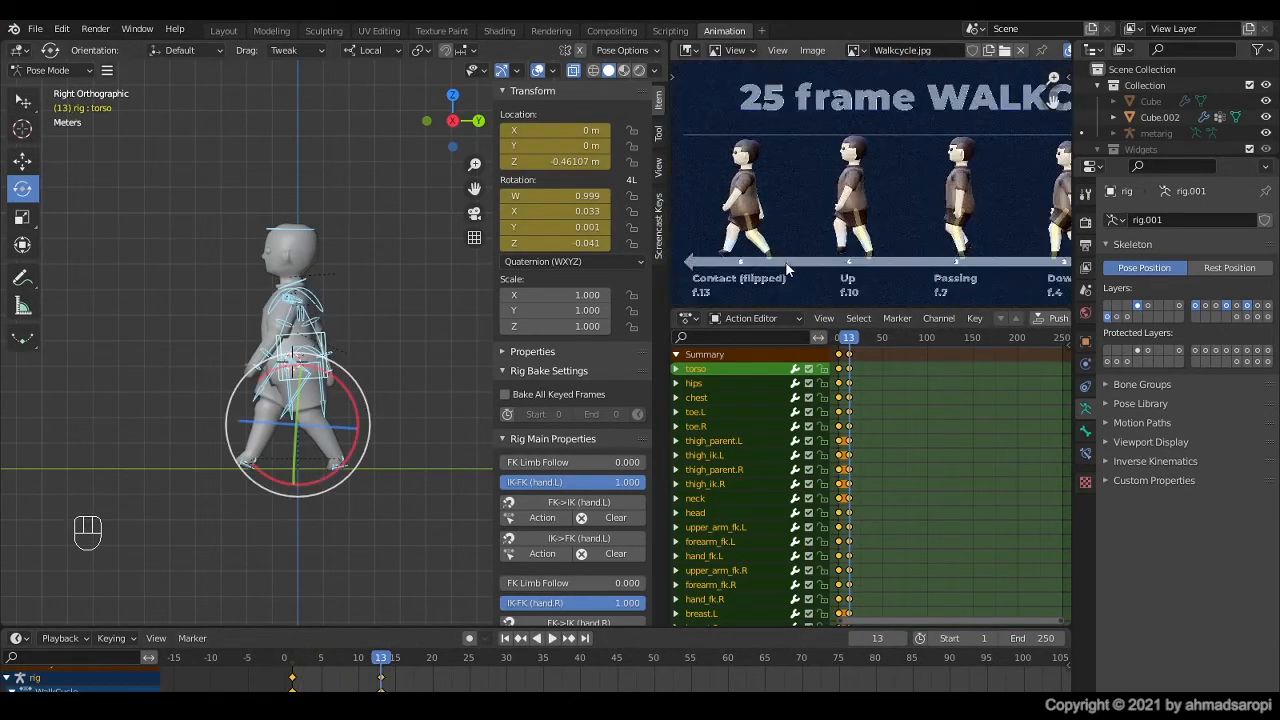
pyautogui.moveTo(786, 263); pyautogui.dragTo(782, 242, button='middle')
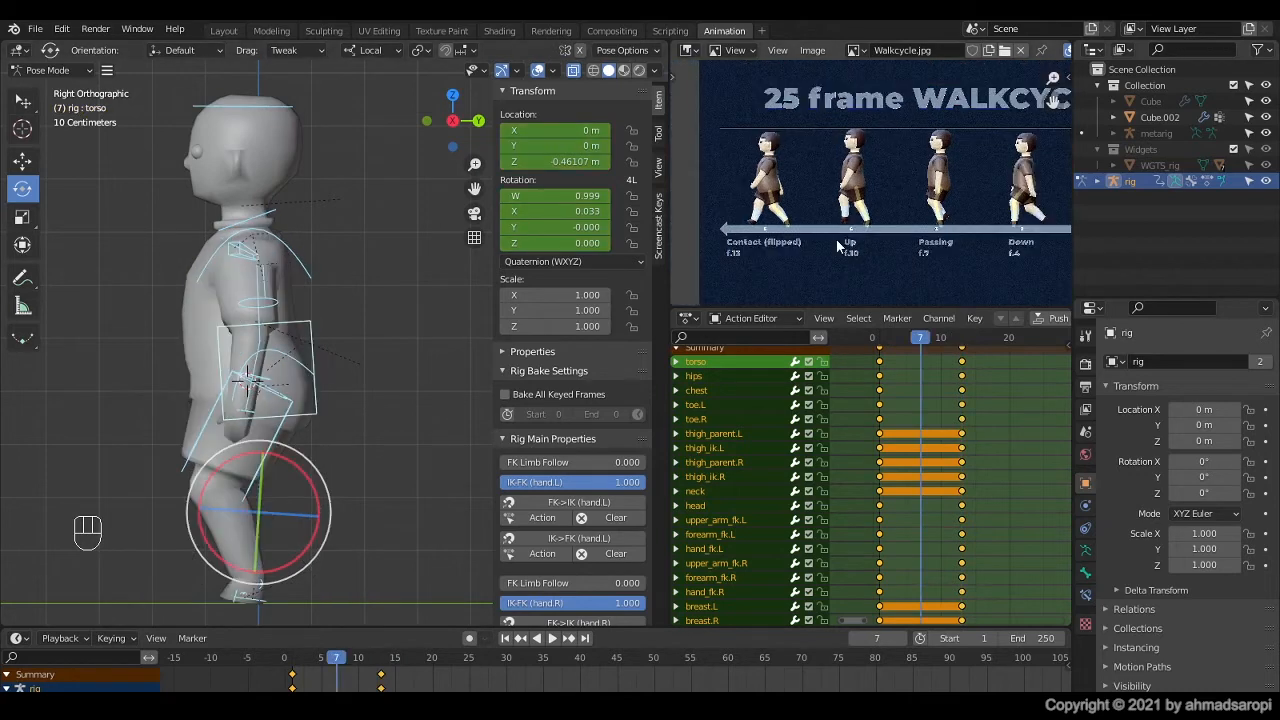
# Step: At frame 7, clear the rotation of the left foot IK control for the passing pose
pyautogui.scroll(-1, 871, 233)
pyautogui.moveTo(871, 233); pyautogui.dragTo(835, 235, button='middle')
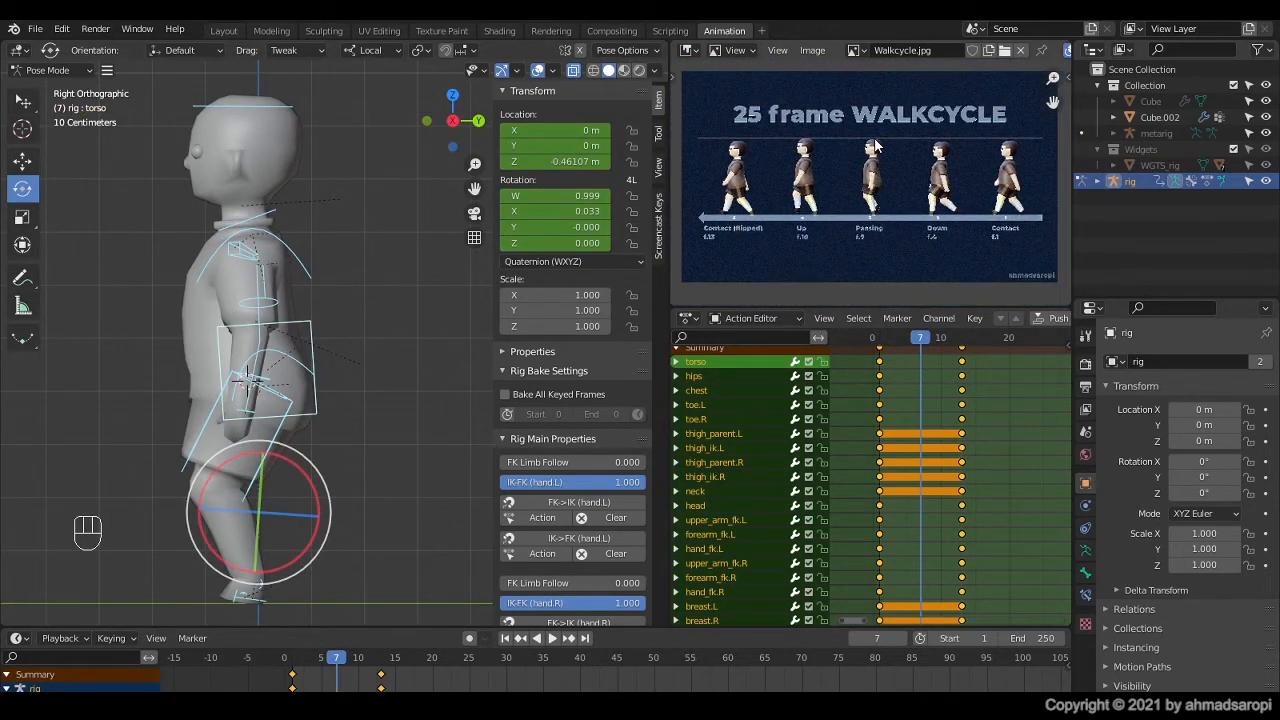
pyautogui.scroll(2, 916, 361)
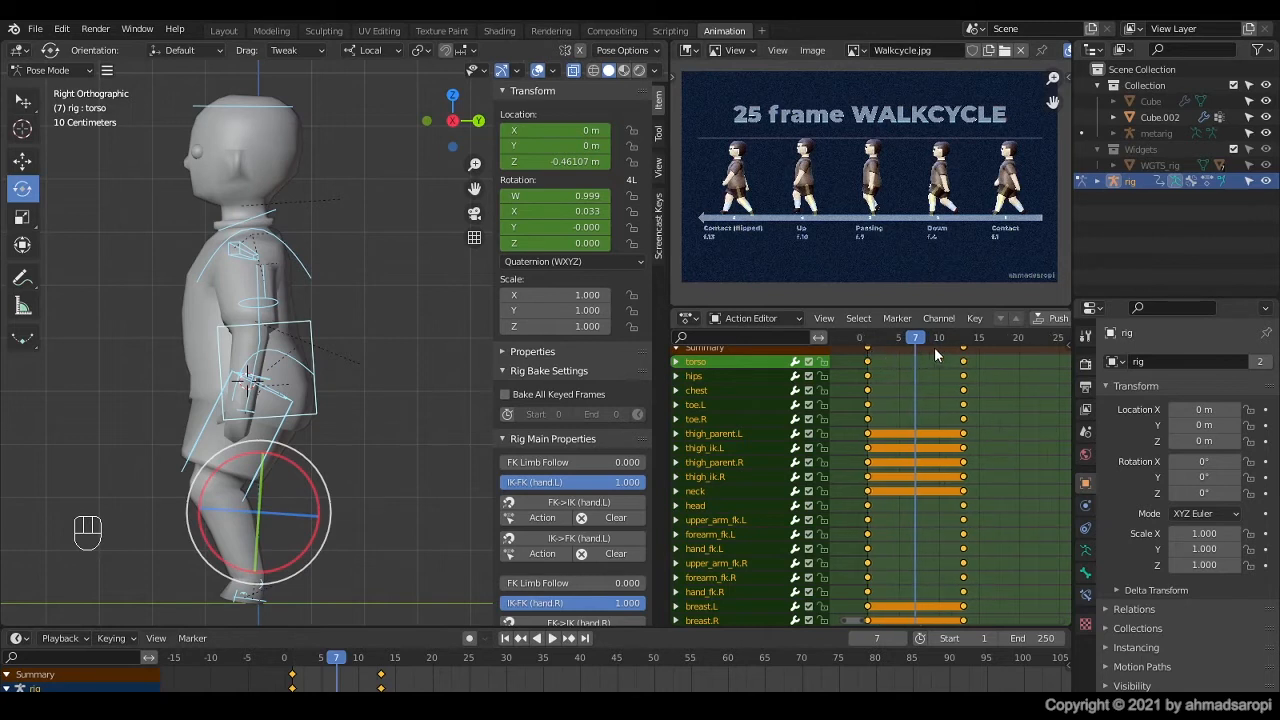
pyautogui.scroll(1, 928, 352)
pyautogui.moveTo(912, 352); pyautogui.dragTo(919, 353, button='middle')
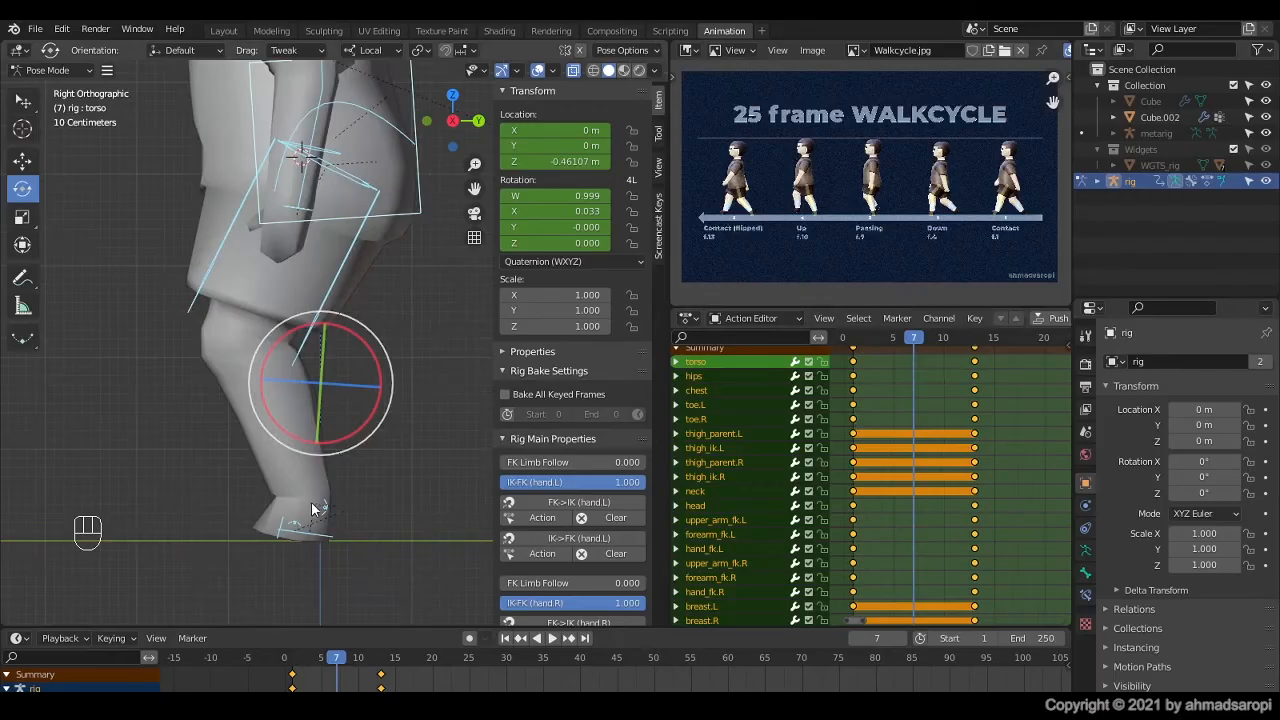
pyautogui.keyDown('shift'); pyautogui.moveTo(278, 445); pyautogui.dragTo(254, 487, button='middle'); pyautogui.keyUp('shift')
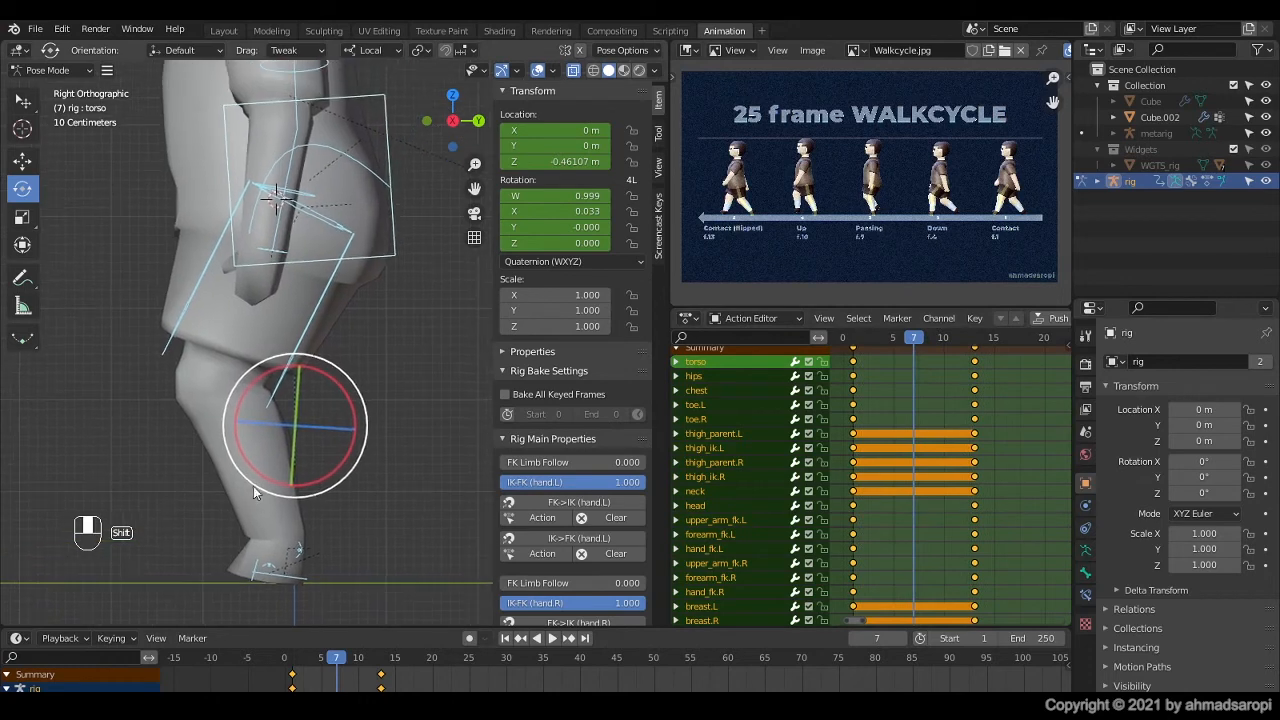
pyautogui.click(289, 583)
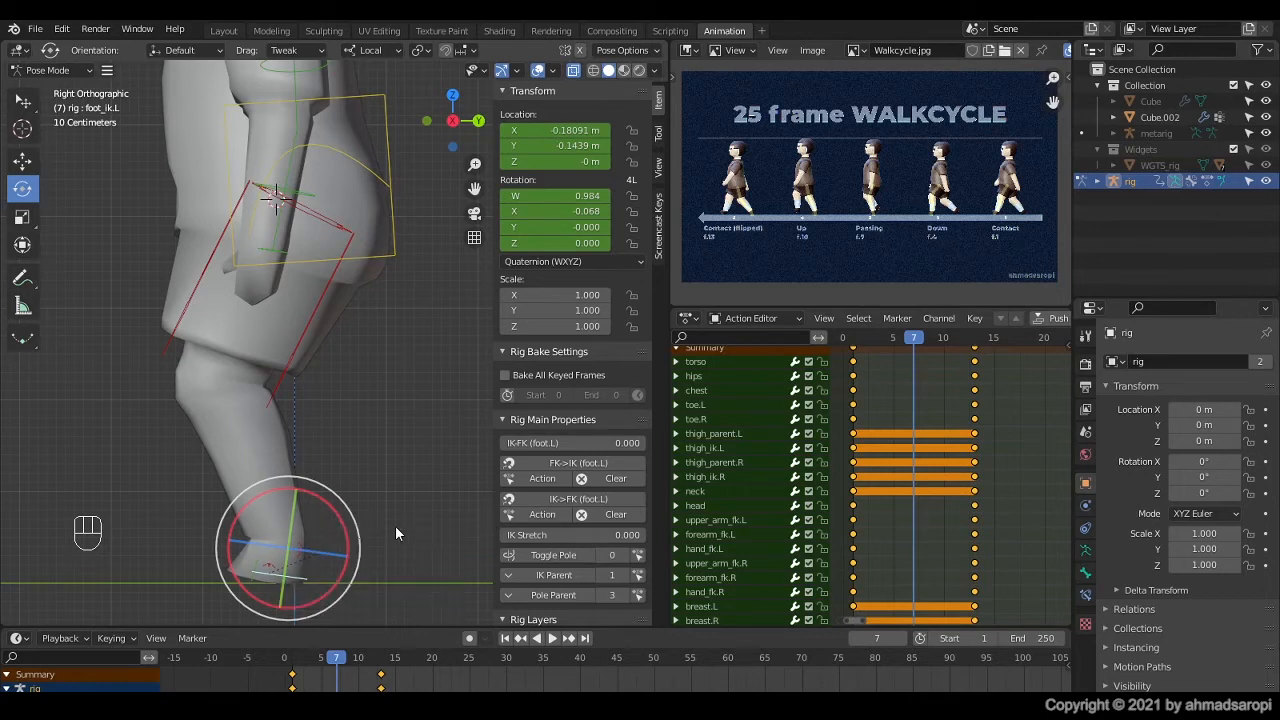
pyautogui.hotkey('alt', 'r')
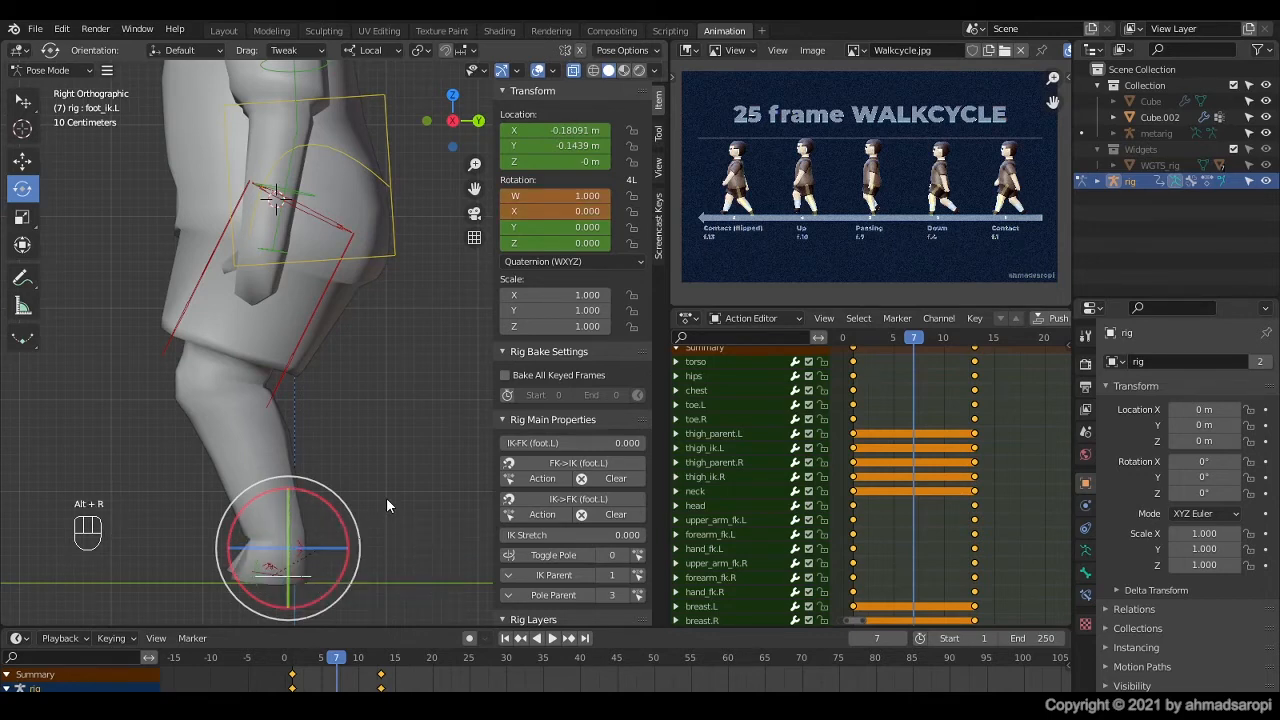
pyautogui.hotkey('ctrl', 'z')
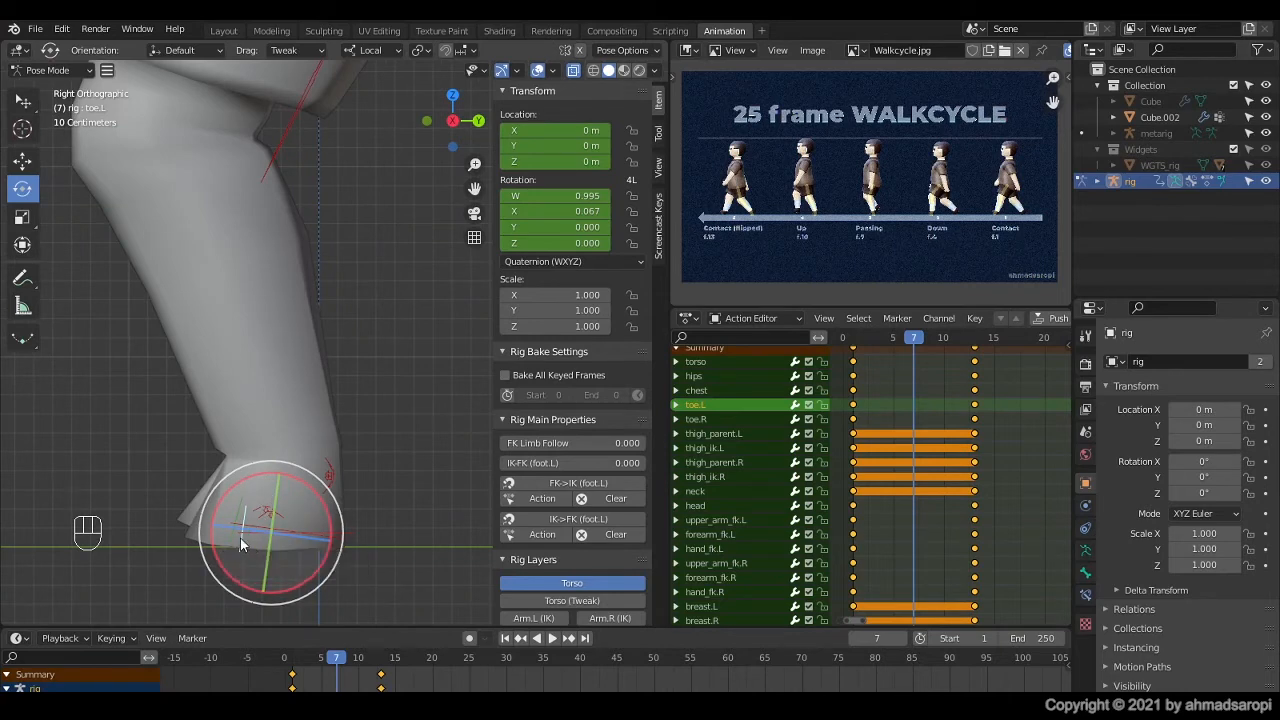
# Step: Clear the left toe control's rotation so the planted foot lies flat on the ground
pyautogui.moveTo(243, 540); pyautogui.dragTo(264, 512, button='middle')
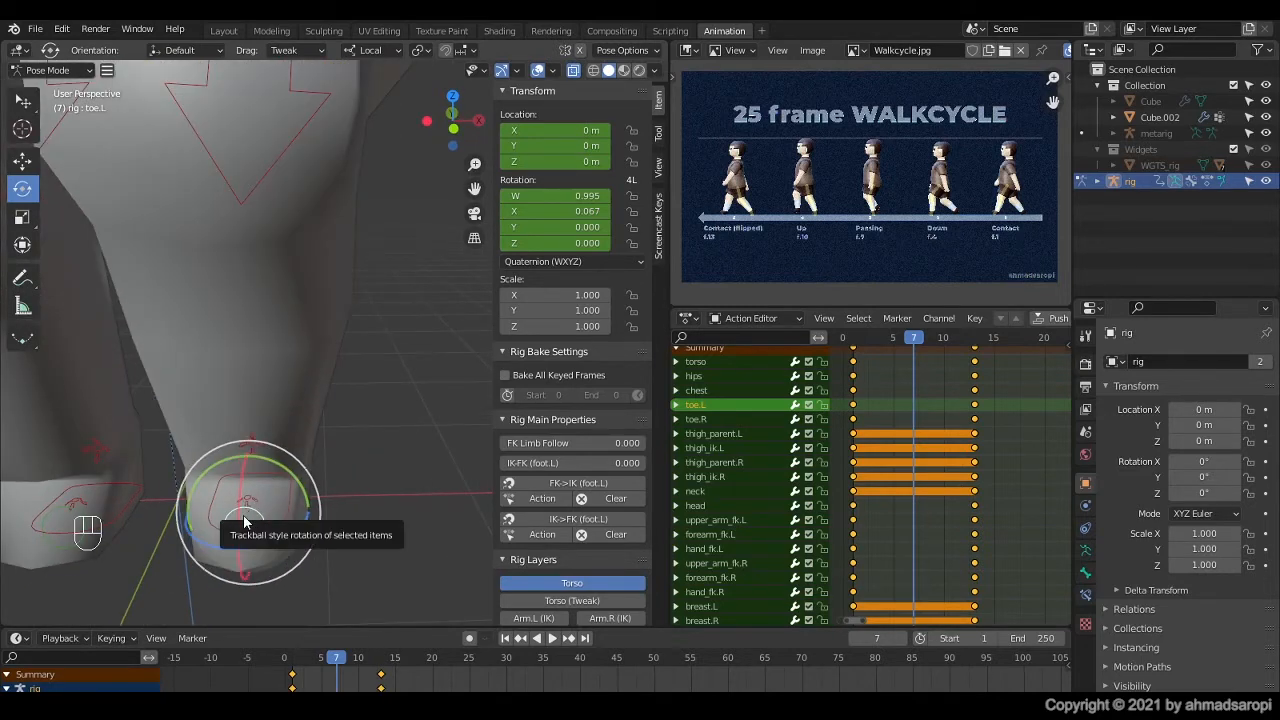
pyautogui.press('ctrl+KP_3')
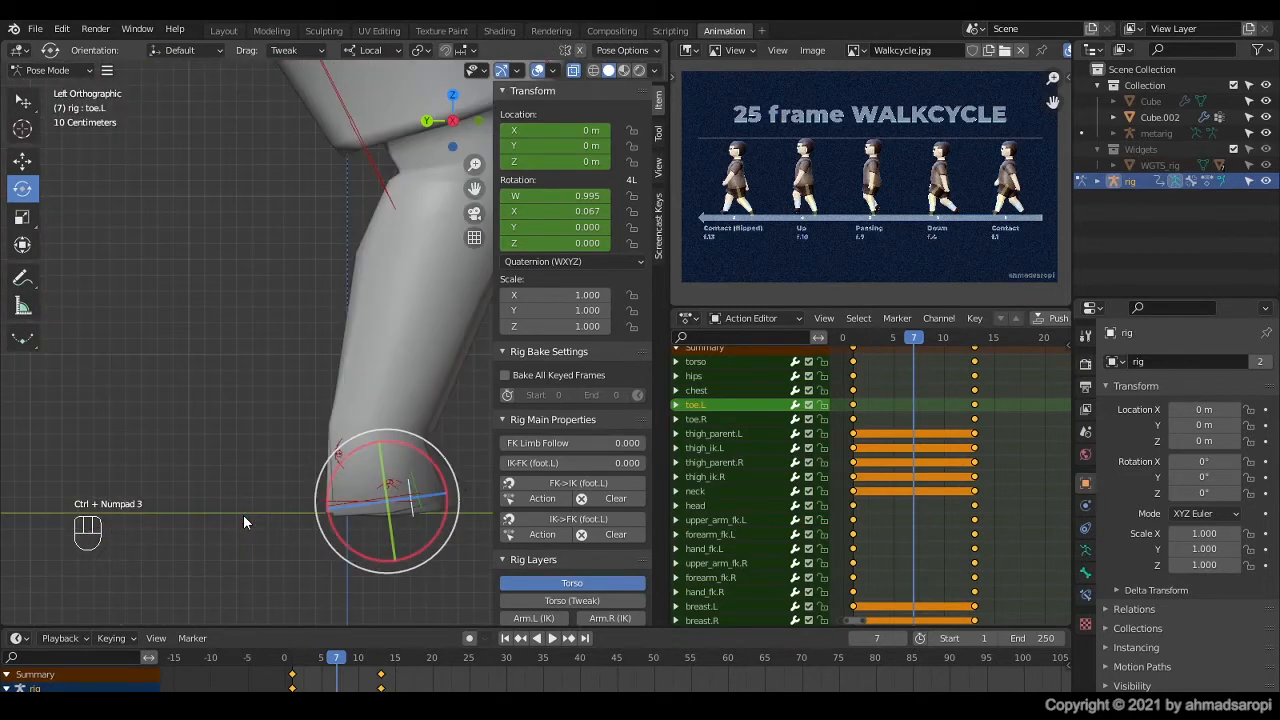
pyautogui.press('KP_3')
pyautogui.hotkey('alt', 'r')
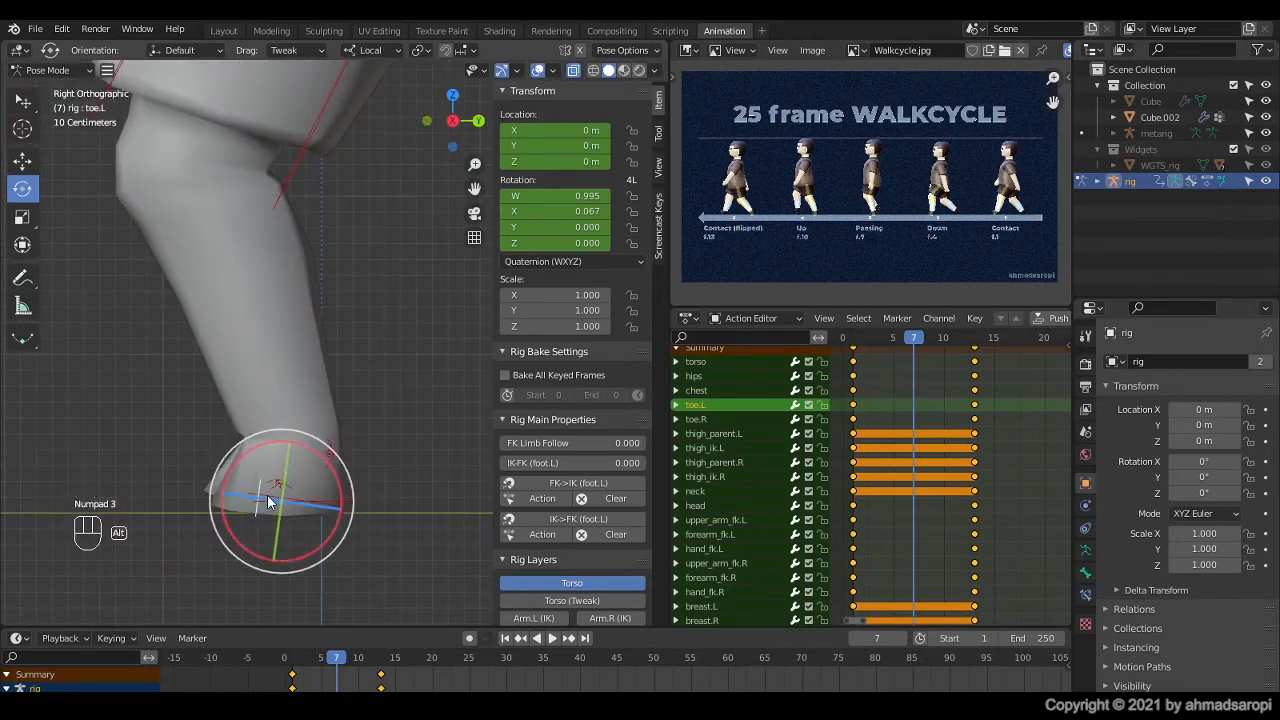
pyautogui.scroll(-4, 258, 513)
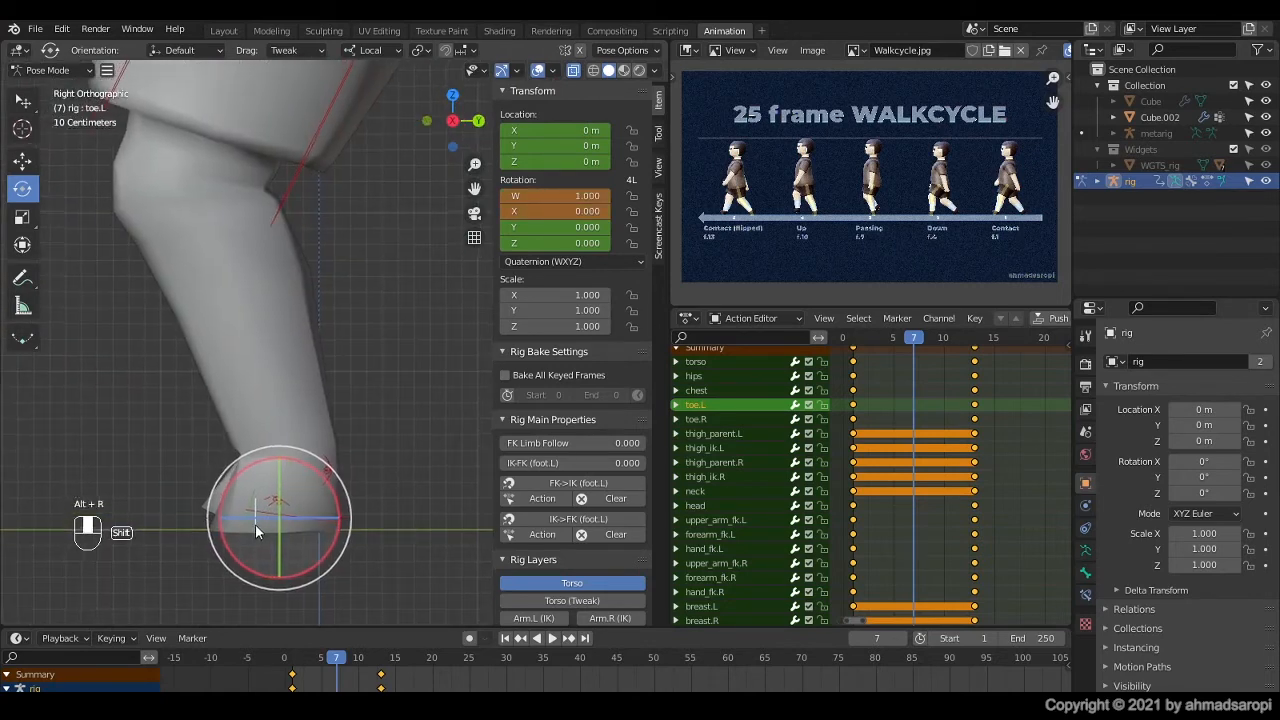
# Step: Move the right foot IK control up and behind the planted leg, to about Y 0.314 m and Z 0.713 m
pyautogui.moveTo(242, 494); pyautogui.dragTo(262, 478, button='middle')
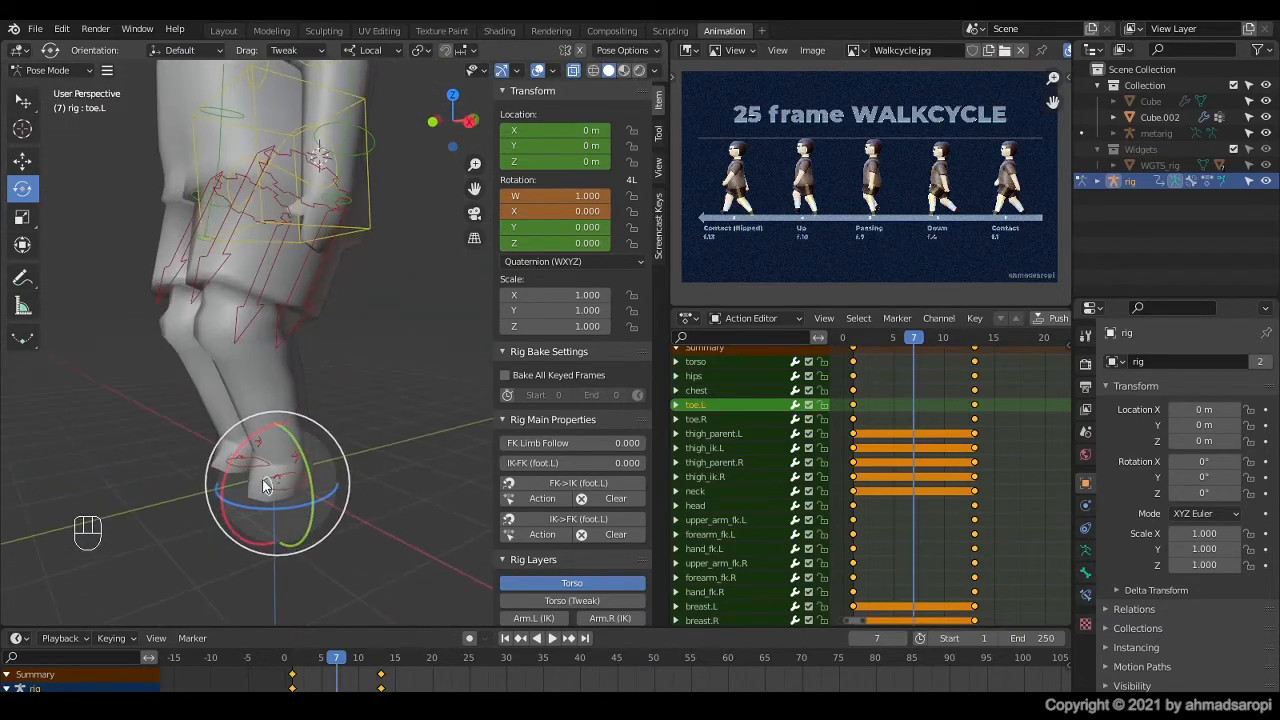
pyautogui.click(240, 478)
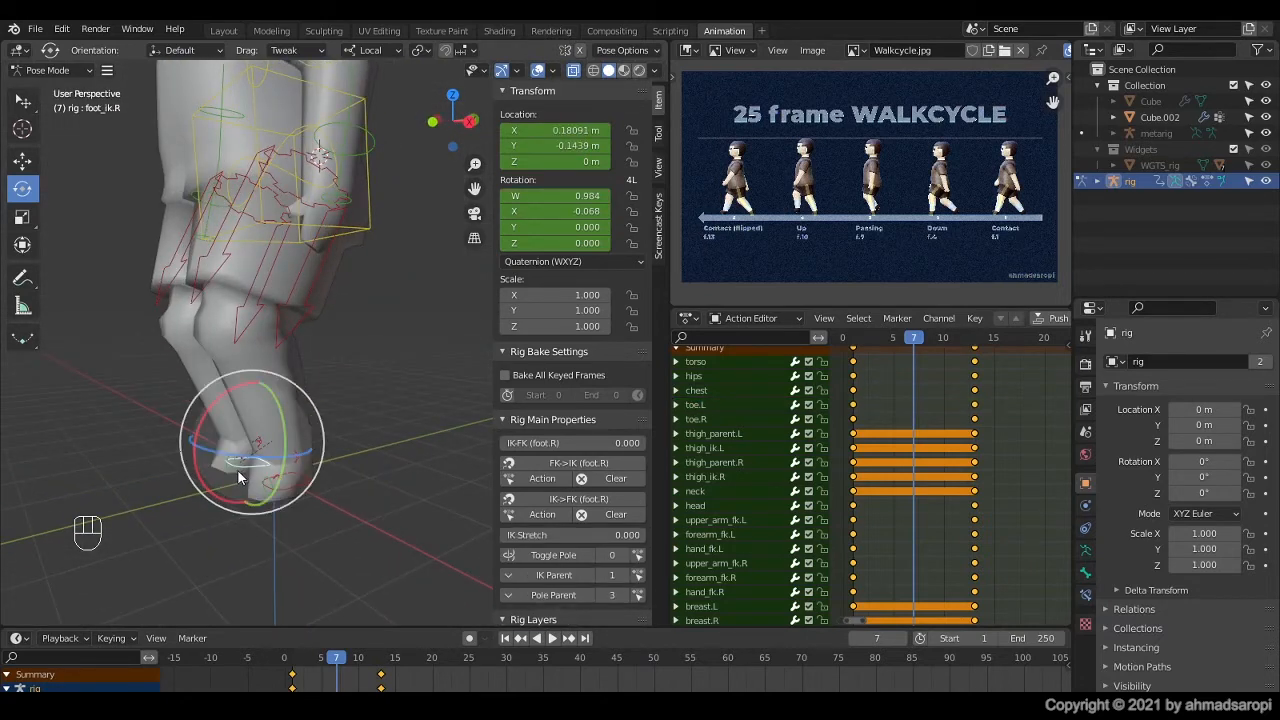
pyautogui.press('KP_3')
pyautogui.keyDown('shift'); pyautogui.moveTo(238, 478); pyautogui.dragTo(268, 461, button='middle'); pyautogui.keyUp('shift')
pyautogui.scroll(2, 291, 409)
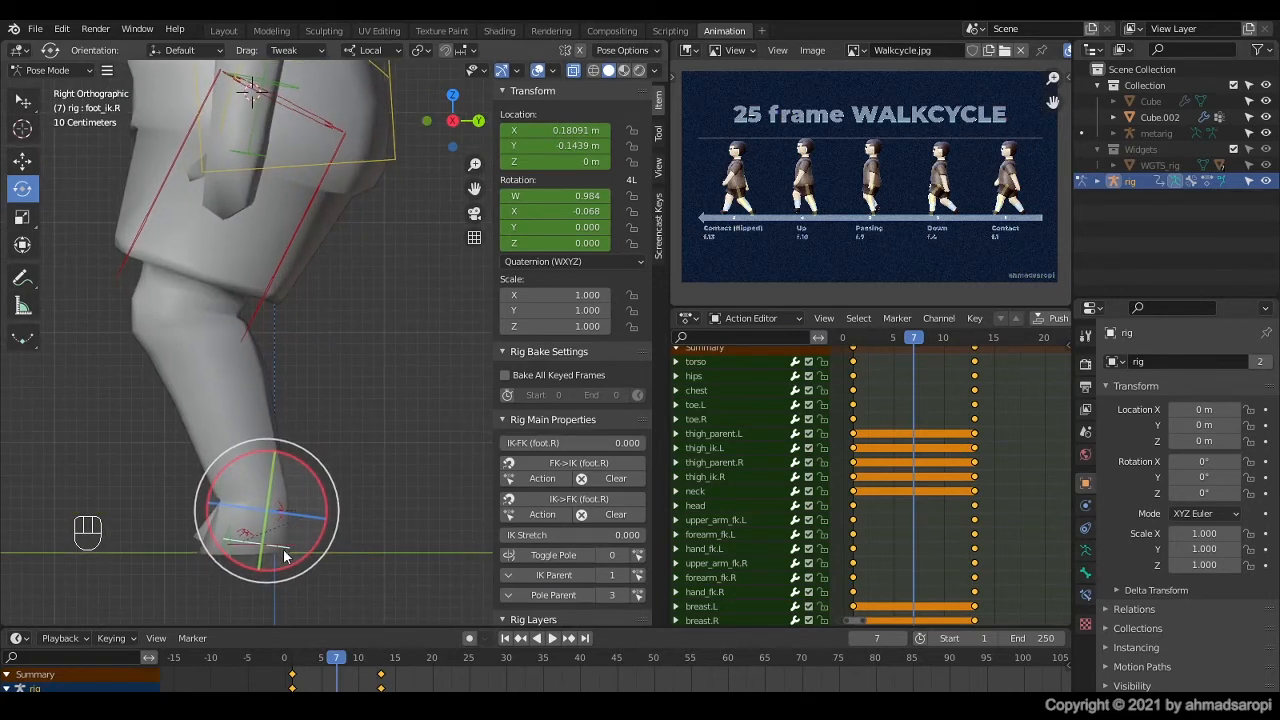
pyautogui.press('g')
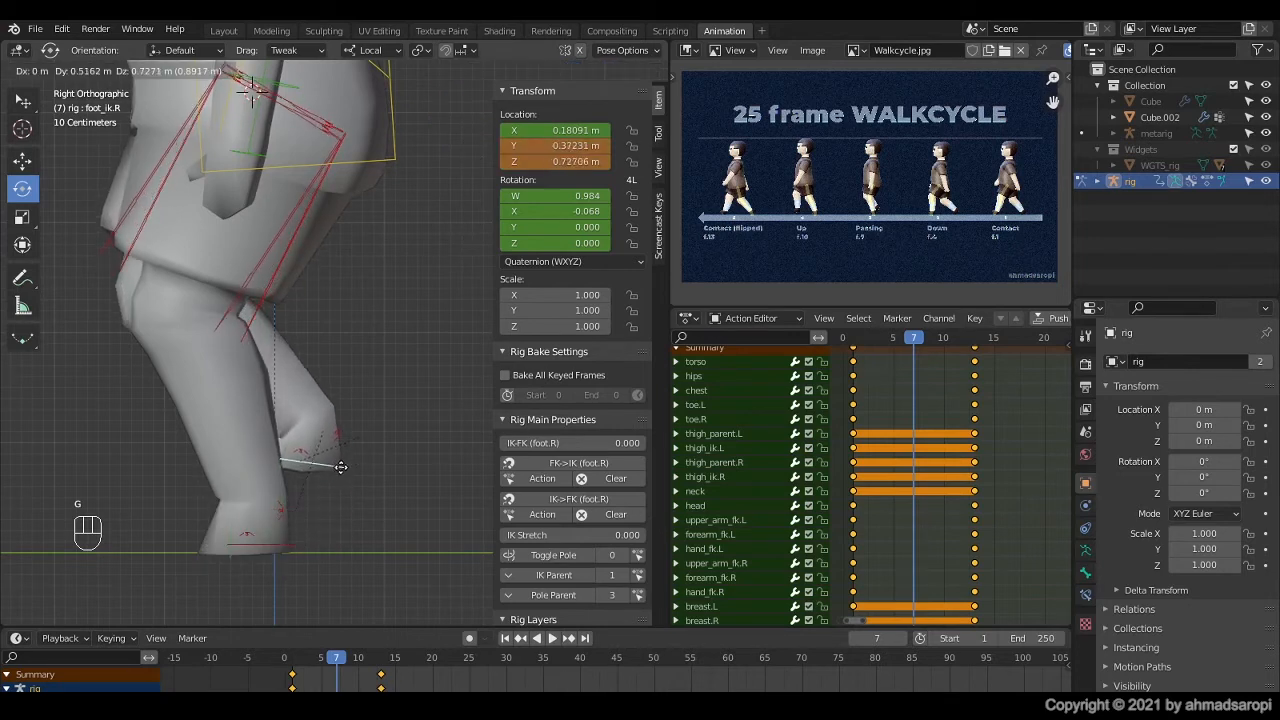
pyautogui.click(338, 477)
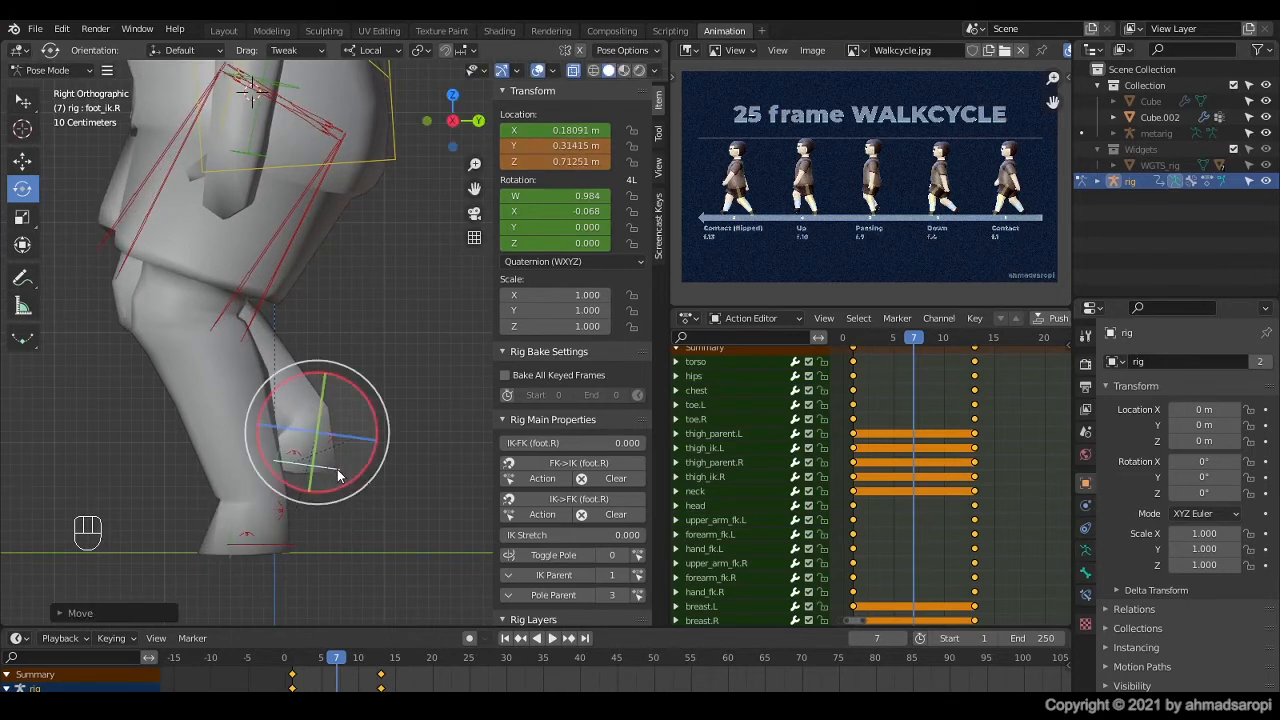
# Step: Rotate the right foot IK control toes-down to a quaternion X of about 0.504, matching the Passing reference
pyautogui.moveTo(375, 430); pyautogui.dragTo(340, 379)
pyautogui.scroll(4, 895, 180)
pyautogui.scroll(-1, 838, 190)
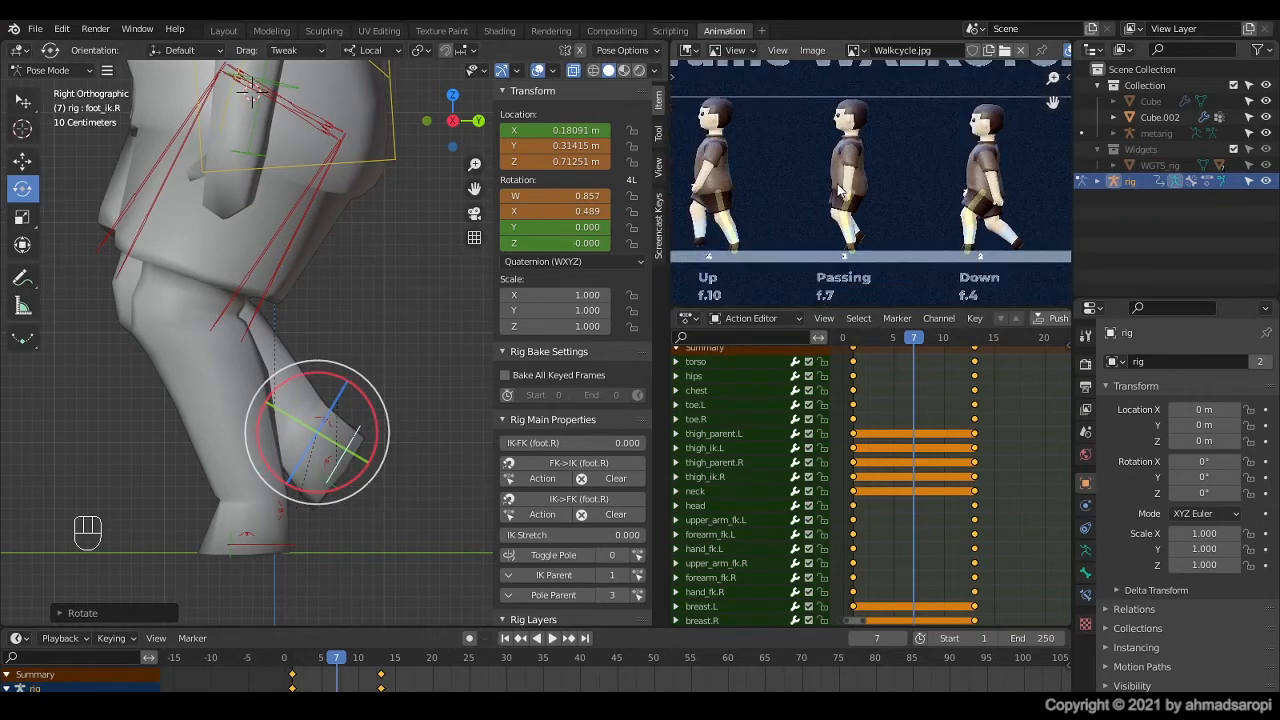
pyautogui.scroll(1, 838, 194)
pyautogui.scroll(-1, 838, 195)
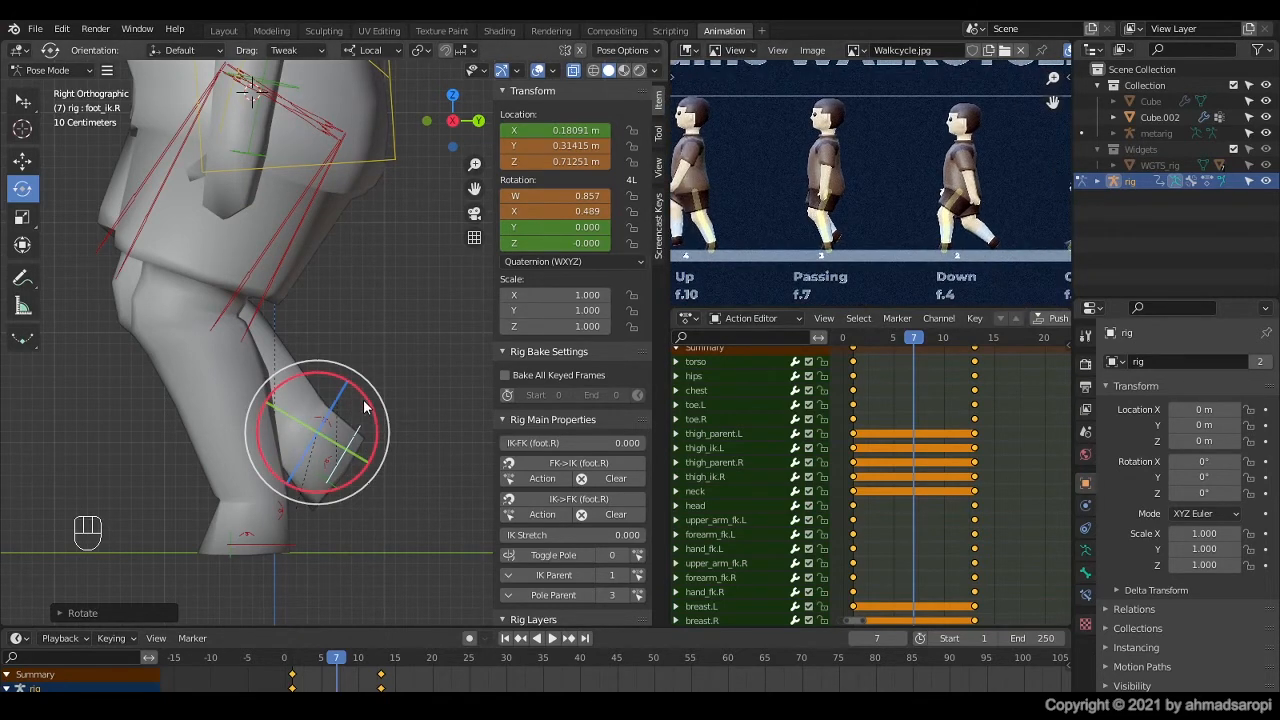
pyautogui.moveTo(367, 402)
pyautogui.mouseDown()
pyautogui.moveTo(362, 393)
pyautogui.moveTo(367, 405)
pyautogui.mouseUp()
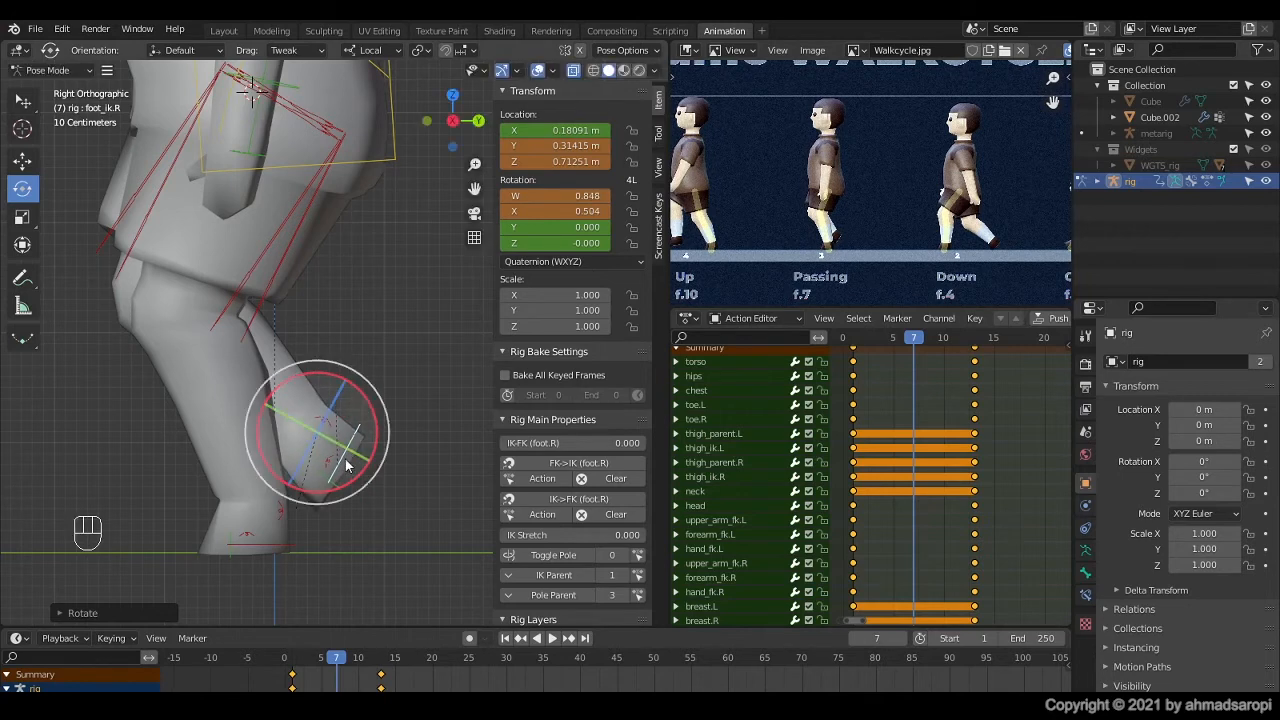
# Step: Raise the torso control along its local Z axis to a Z location of about -0.357 m
pyautogui.scroll(-2, 348, 455)
pyautogui.keyDown('shift'); pyautogui.moveTo(338, 345); pyautogui.dragTo(334, 391, button='middle'); pyautogui.keyUp('shift')
pyautogui.scroll(-2, 334, 383)
pyautogui.click(358, 249)
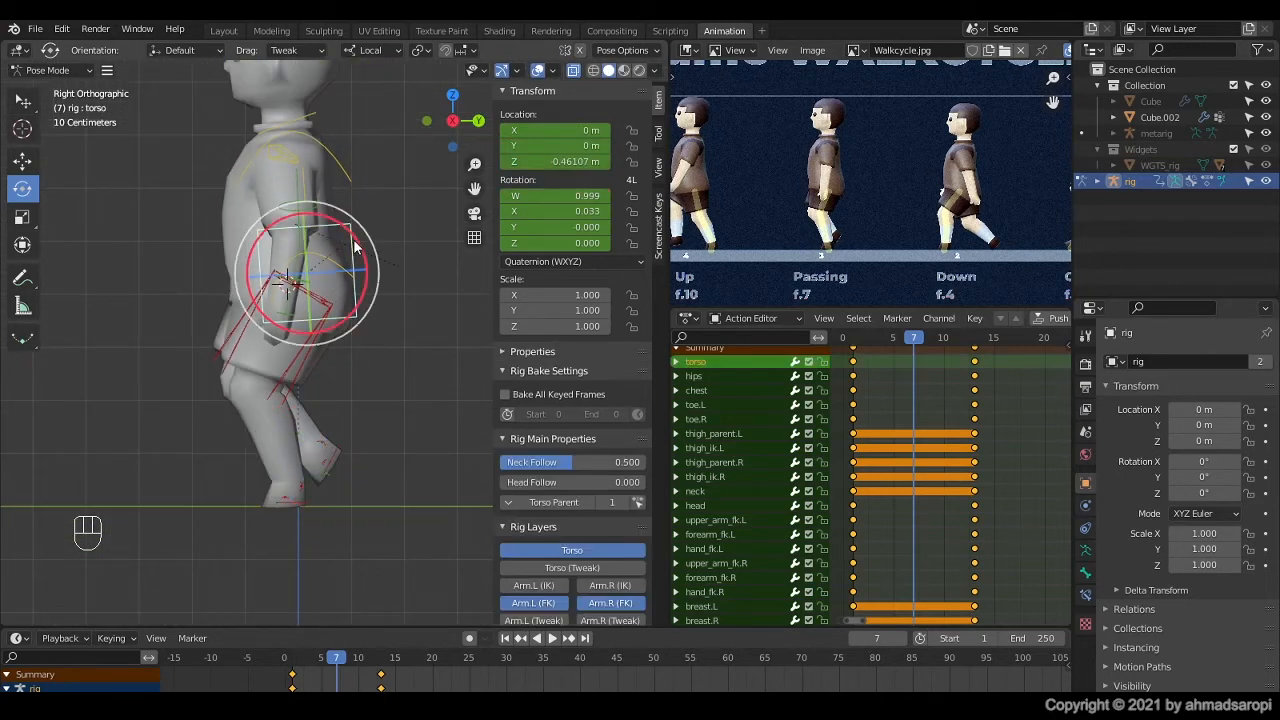
pyautogui.keyDown('shift'); pyautogui.moveTo(352, 250); pyautogui.dragTo(338, 281, button='middle'); pyautogui.keyUp('shift')
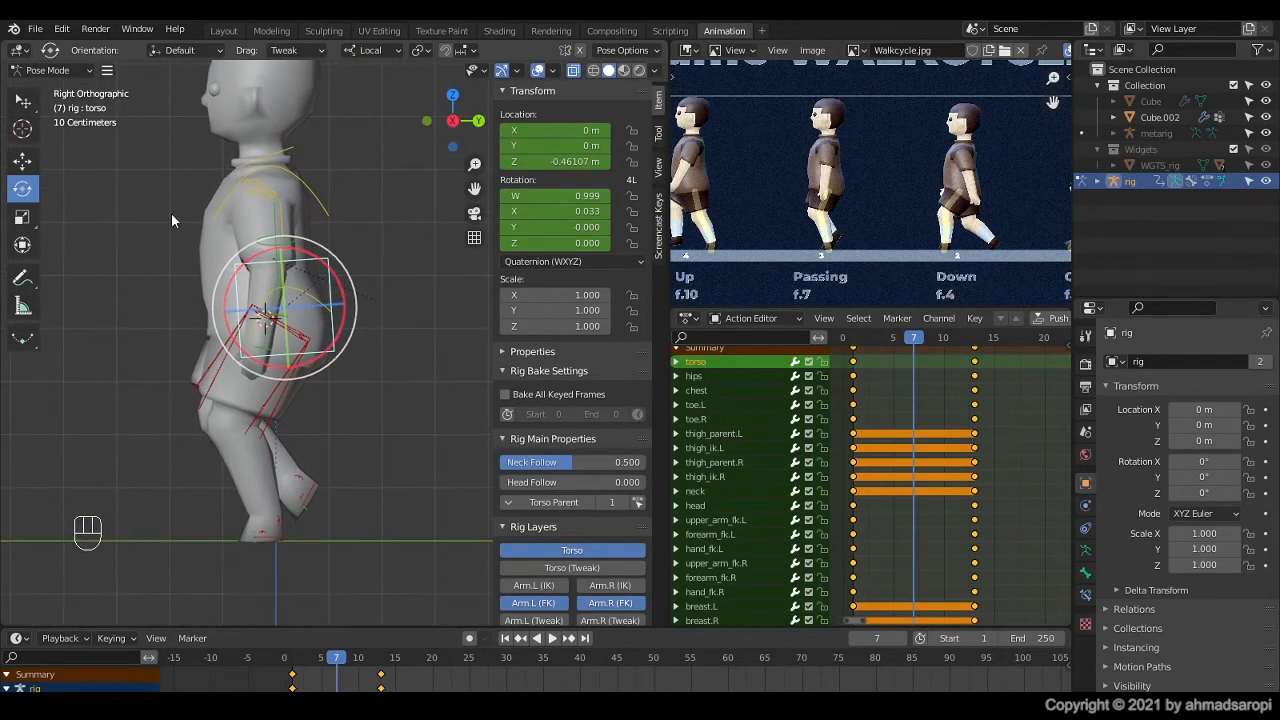
pyautogui.click(22, 163)
pyautogui.scroll(-1, 267, 380)
pyautogui.keyDown('shift'); pyautogui.moveTo(267, 380); pyautogui.dragTo(261, 432, button='middle'); pyautogui.keyUp('shift')
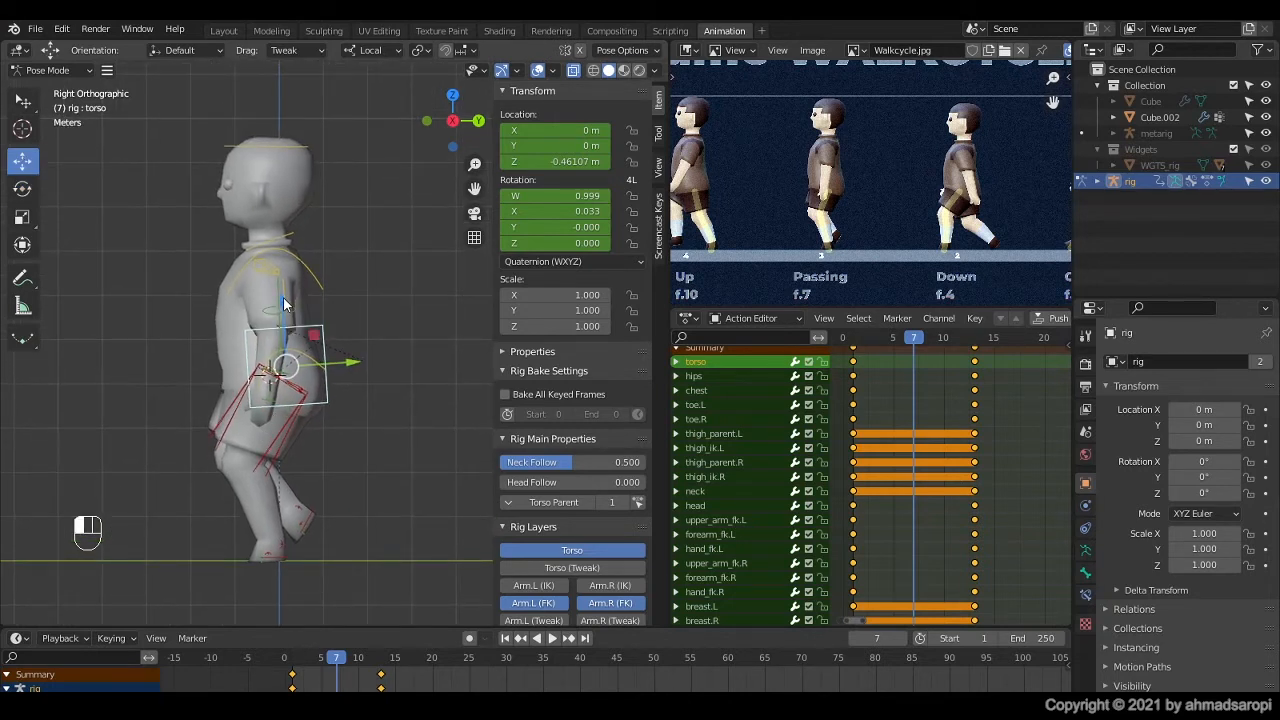
pyautogui.moveTo(285, 300); pyautogui.dragTo(322, 273)
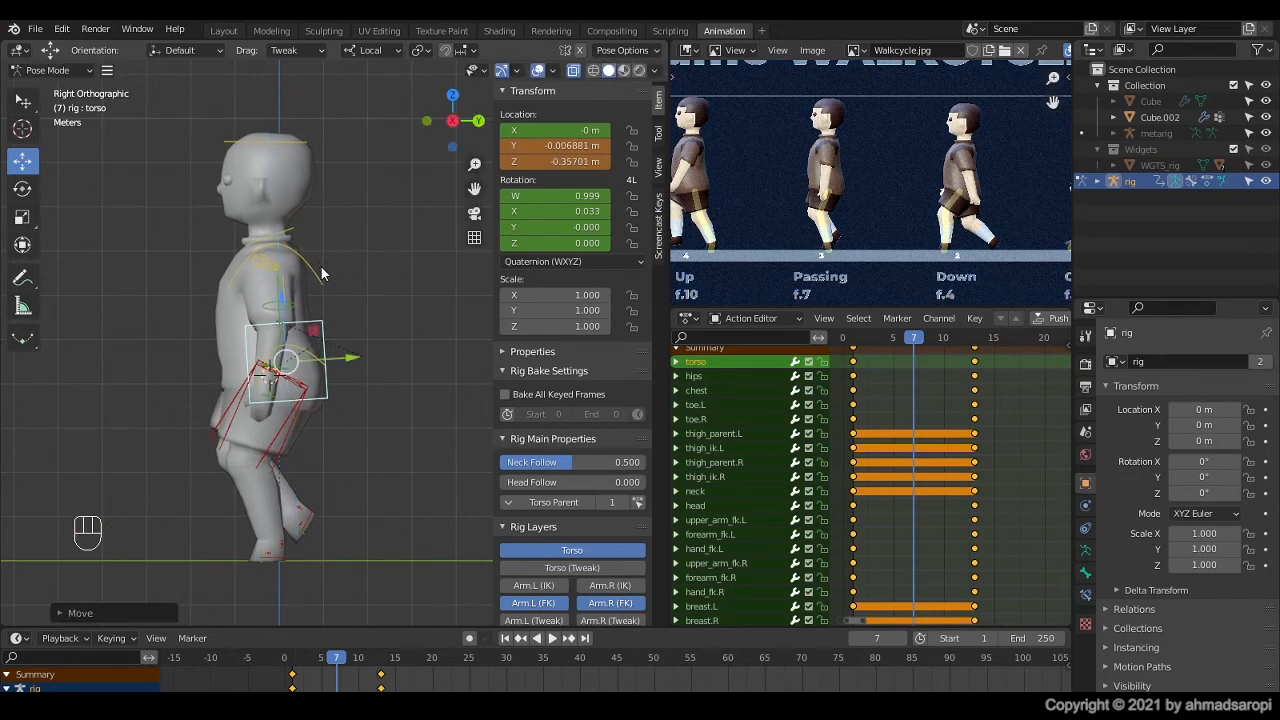
# Step: Select all rig controls, keyframe the passing pose at frame 7, and play back the animation
pyautogui.press('a')
pyautogui.press('i')
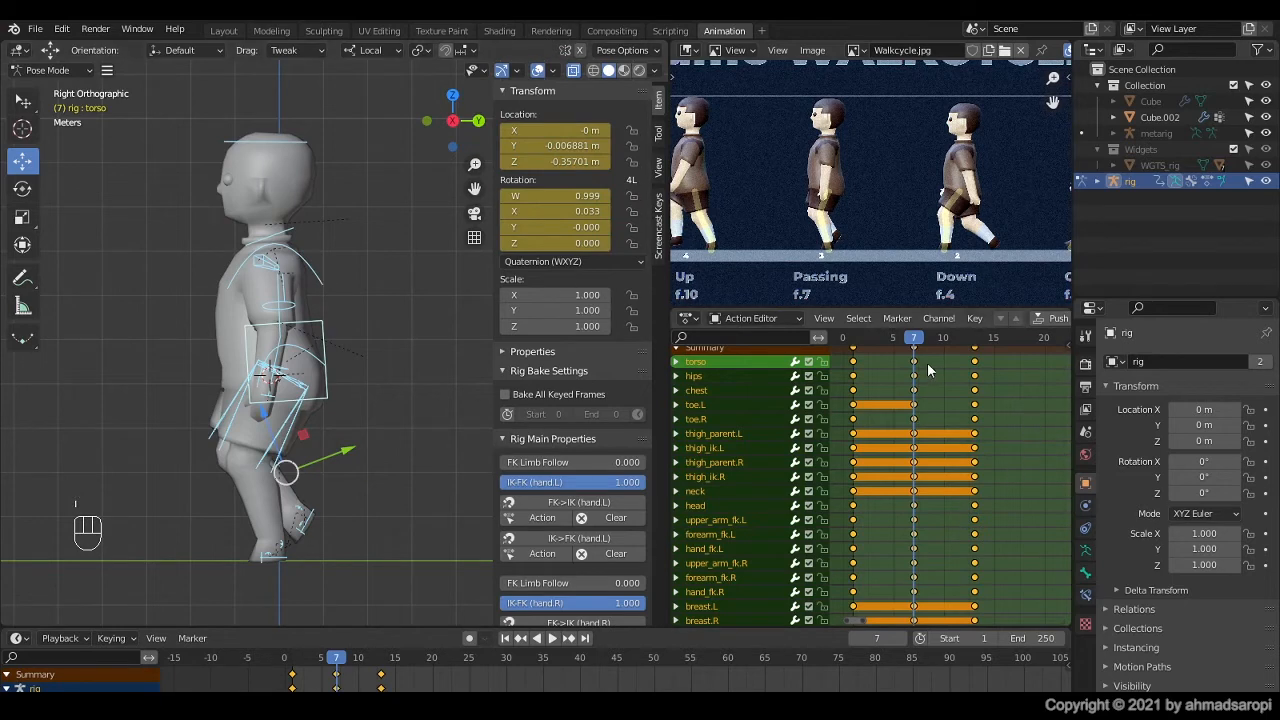
pyautogui.scroll(-1, 917, 533)
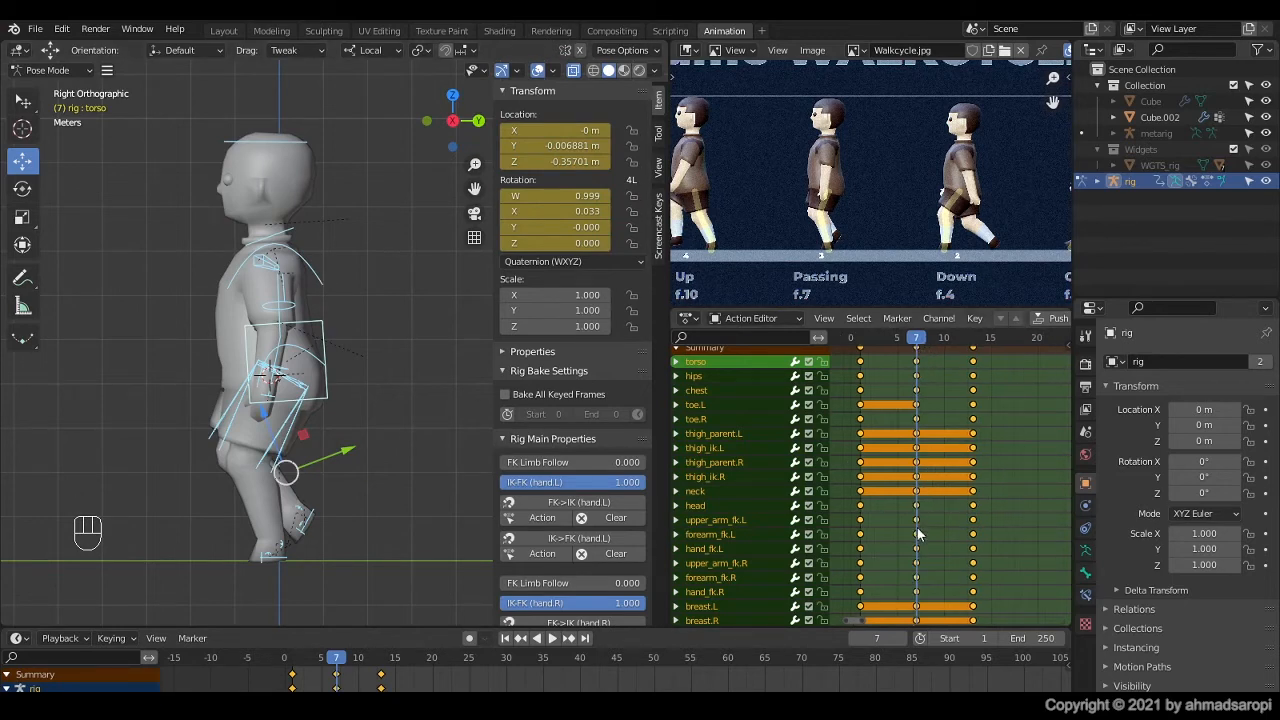
pyautogui.press('space')
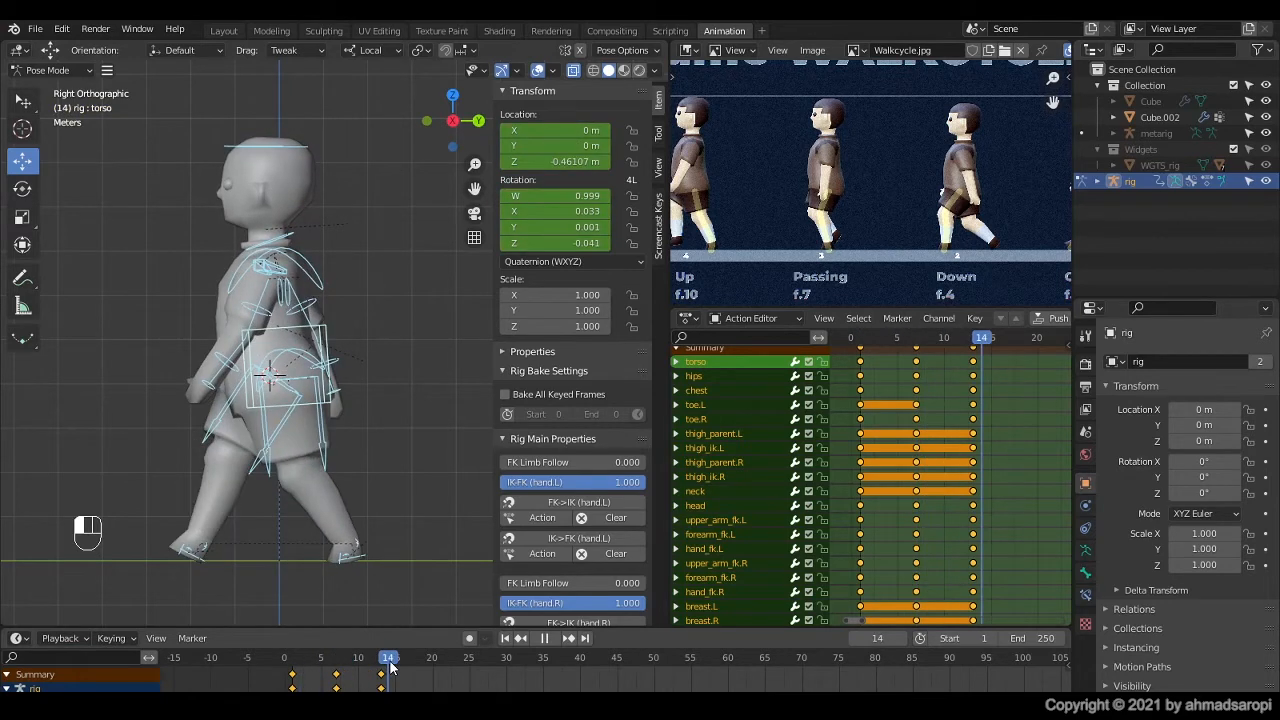
# Step: At frame 4, clear the left foot IK control's rotation so the foot lies flat, matching the Down reference
pyautogui.moveTo(367, 668); pyautogui.dragTo(330, 675)
pyautogui.moveTo(330, 675); pyautogui.dragTo(348, 675)
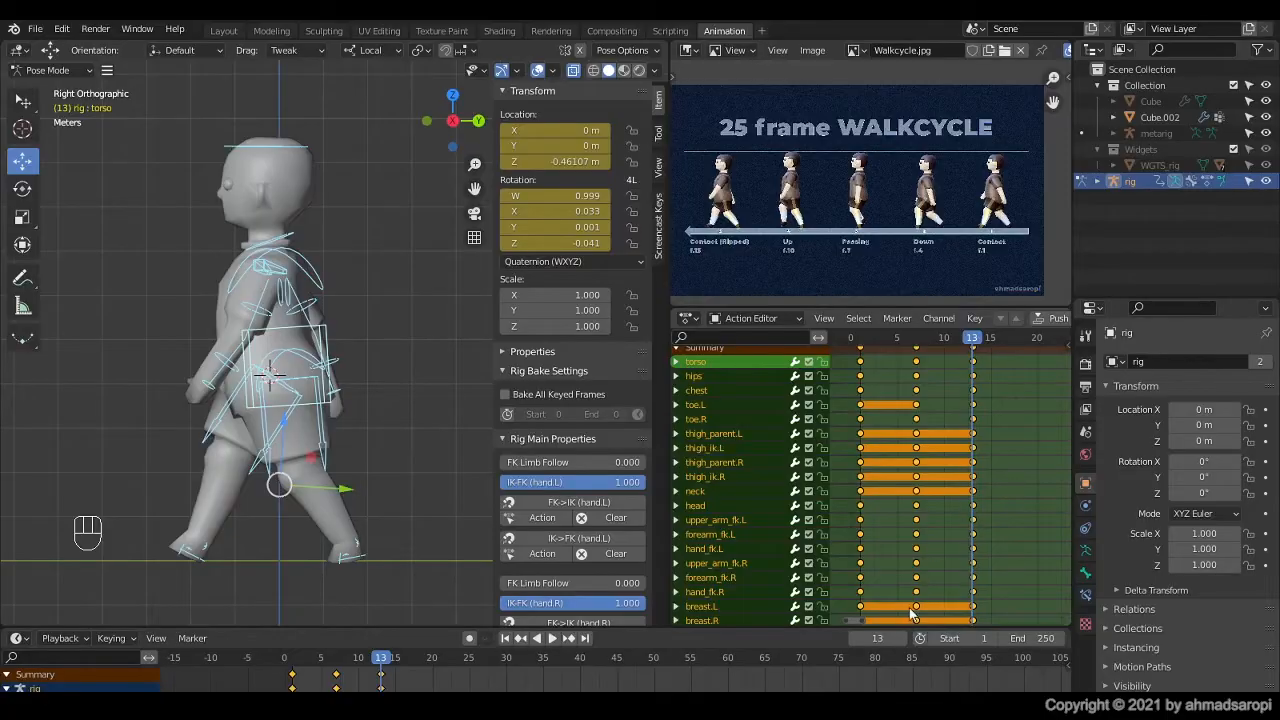
pyautogui.scroll(1, 906, 424)
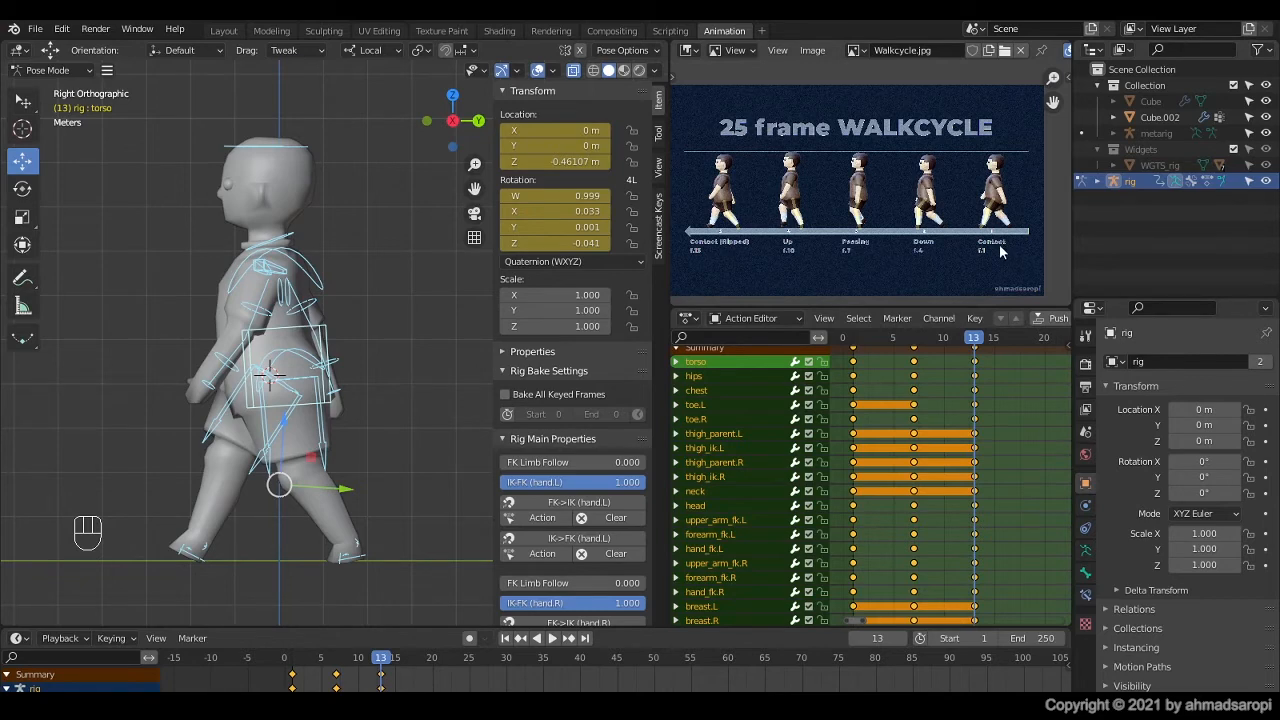
pyautogui.scroll(3, 938, 225)
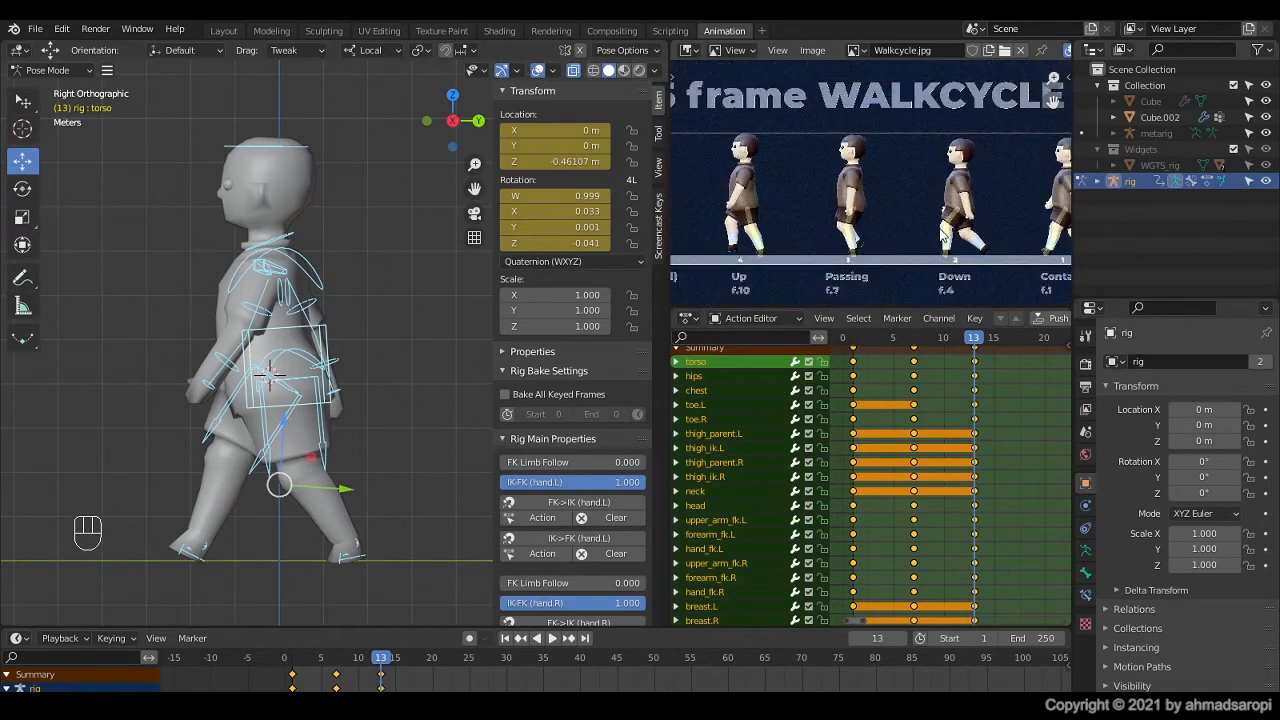
pyautogui.press('space')
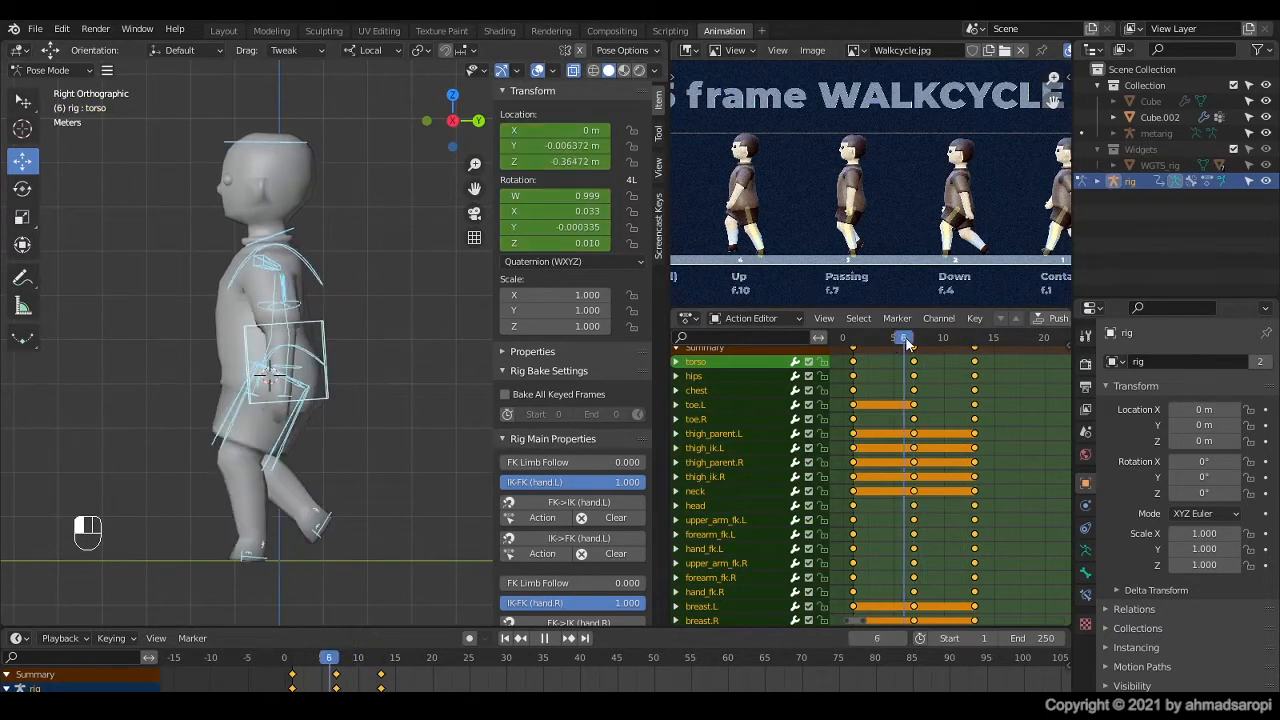
pyautogui.press('space')
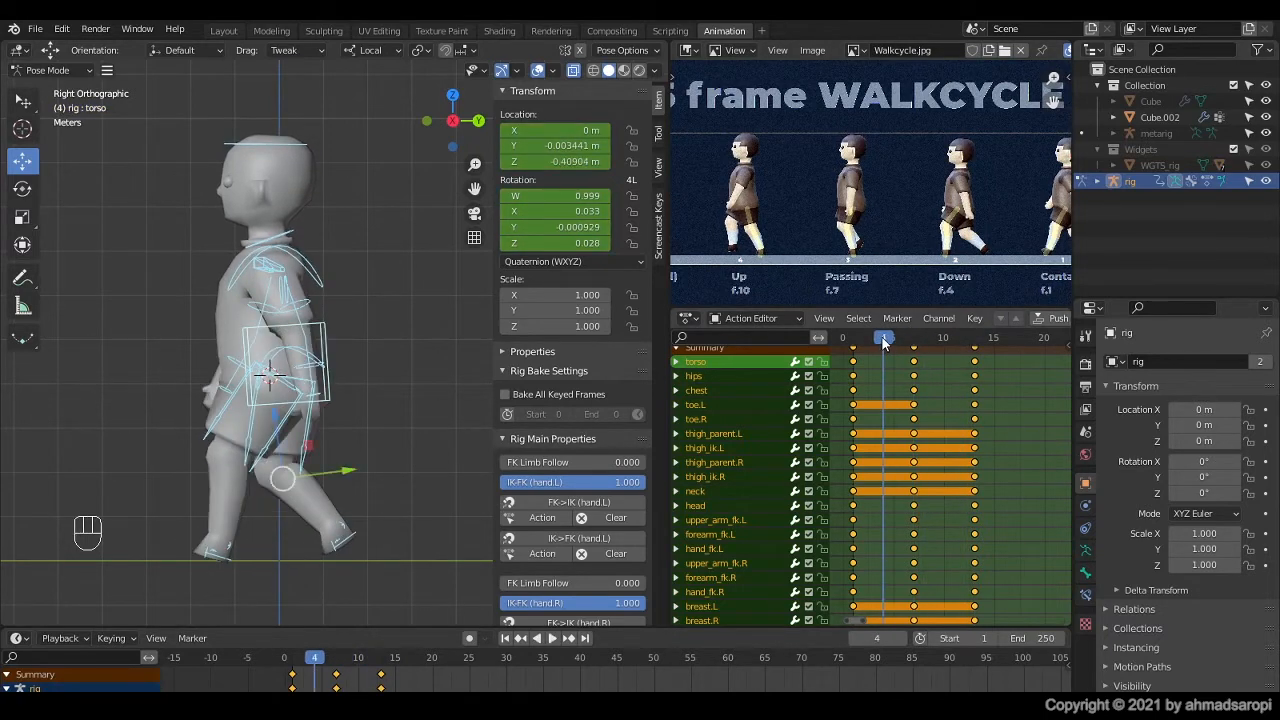
pyautogui.scroll(2, 256, 533)
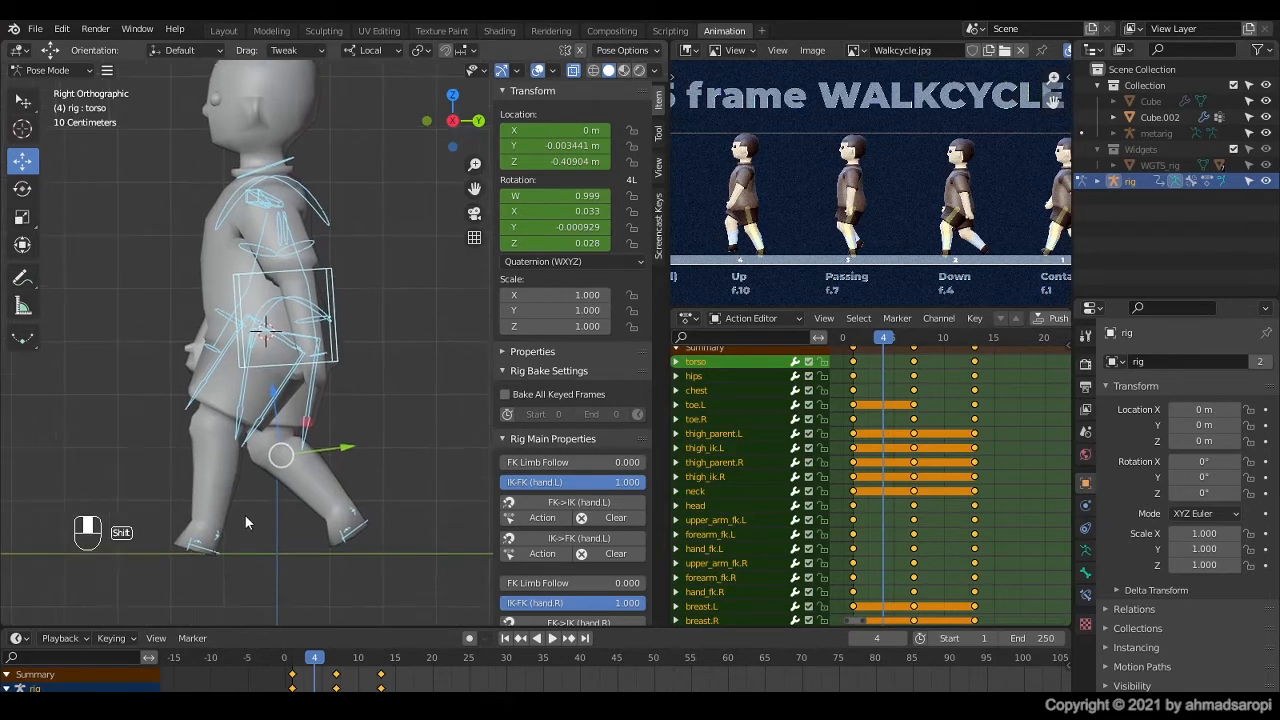
pyautogui.keyDown('shift'); pyautogui.moveTo(245, 517); pyautogui.dragTo(253, 525, button='middle'); pyautogui.keyUp('shift')
pyautogui.scroll(1, 253, 525)
pyautogui.click(207, 563)
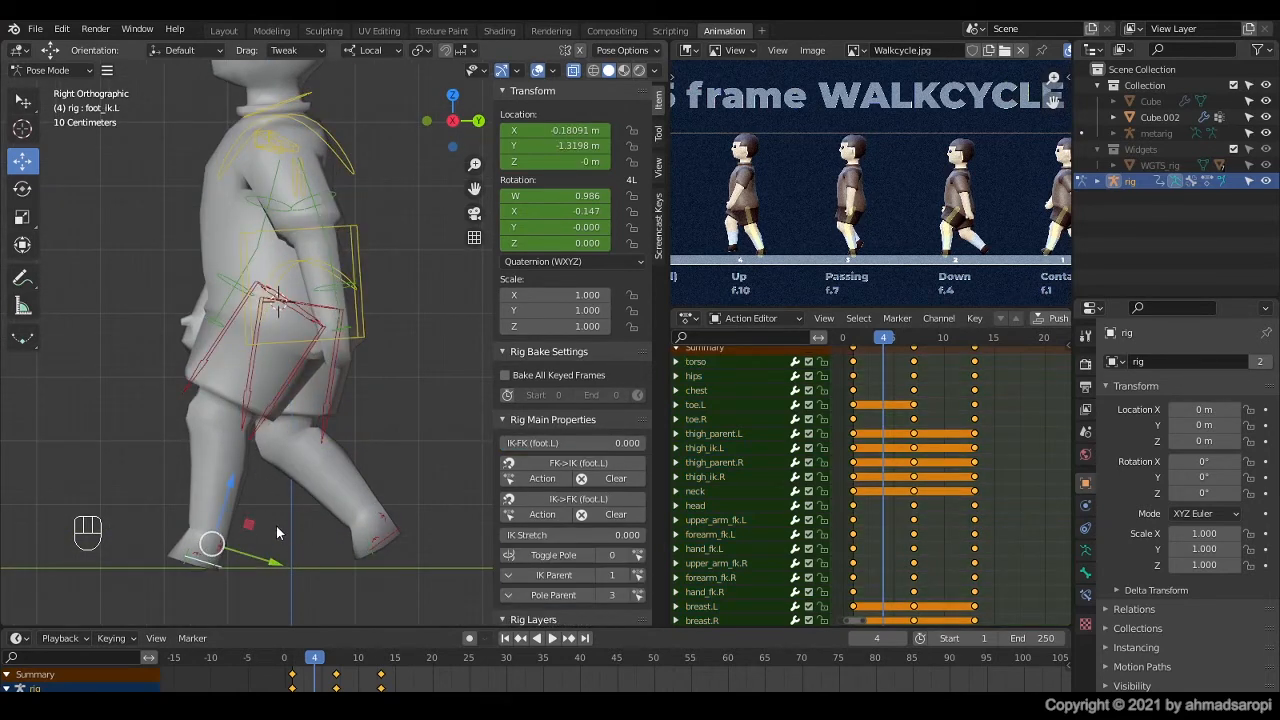
pyautogui.hotkey('alt', 'r')
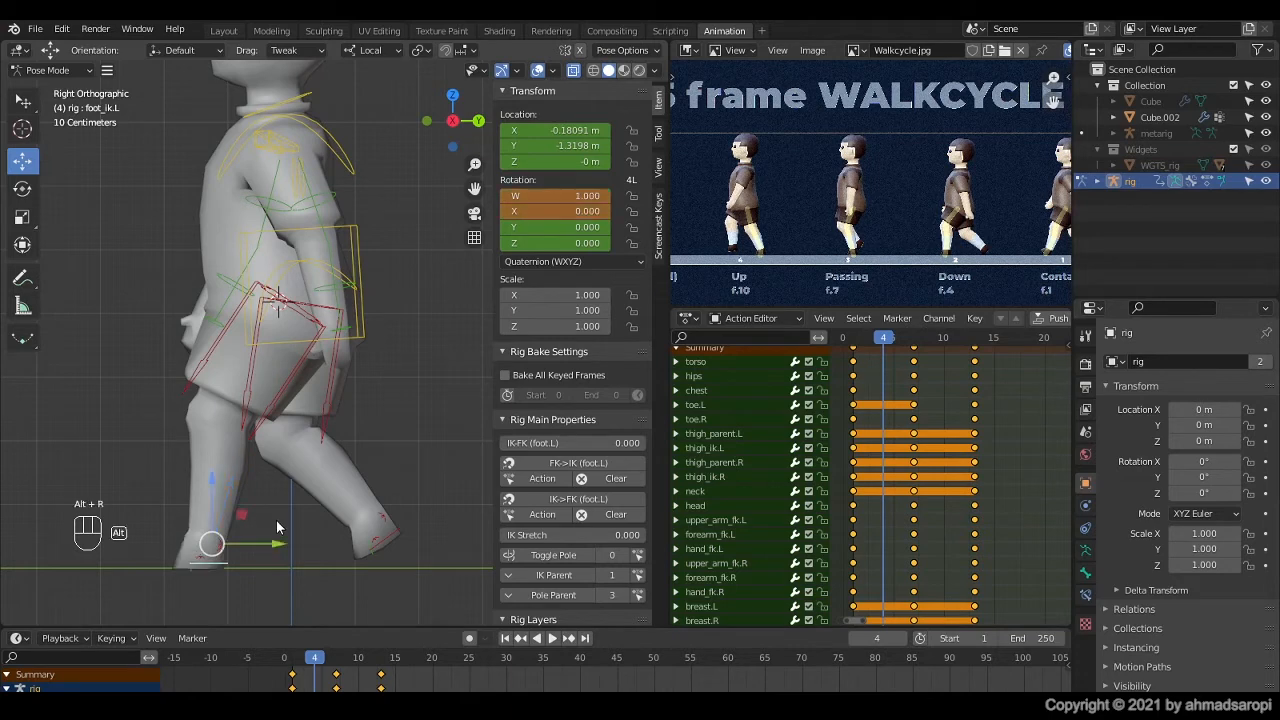
# Step: Lower the torso control along its local Z axis to a Z location of about -0.508 m
pyautogui.click(358, 231)
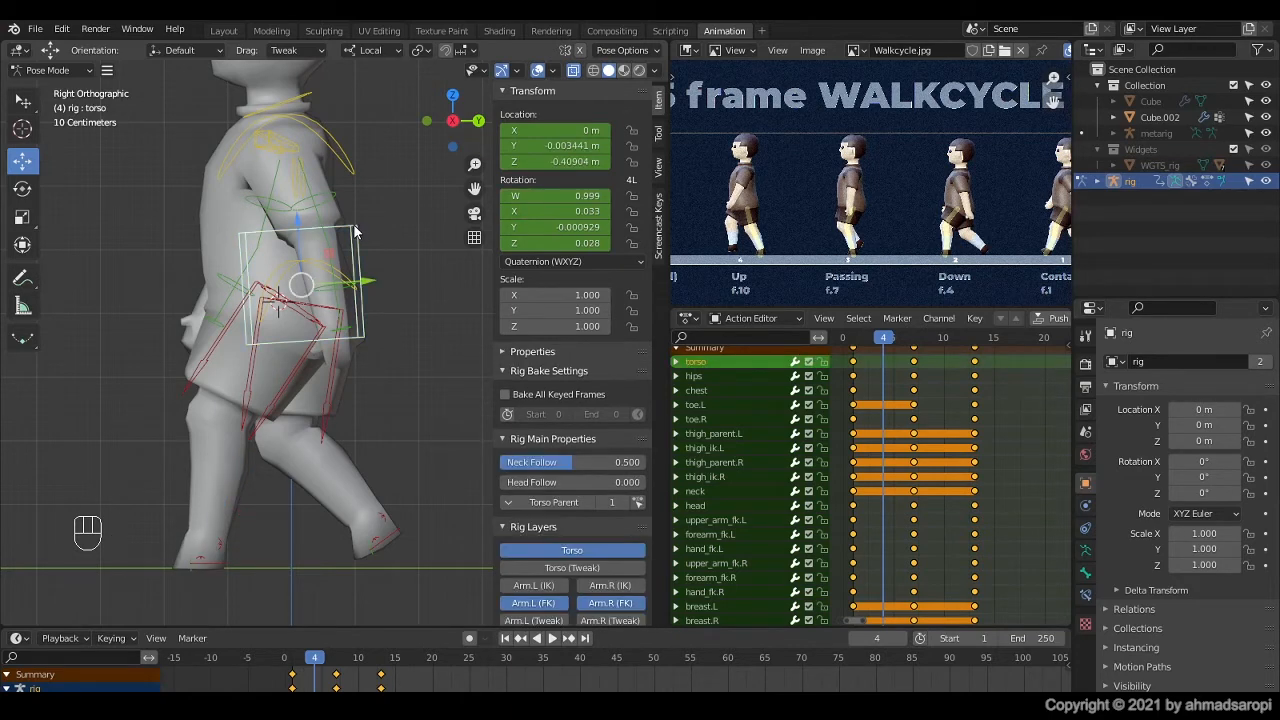
pyautogui.scroll(-2, 355, 231)
pyautogui.scroll(-2, 220, 394)
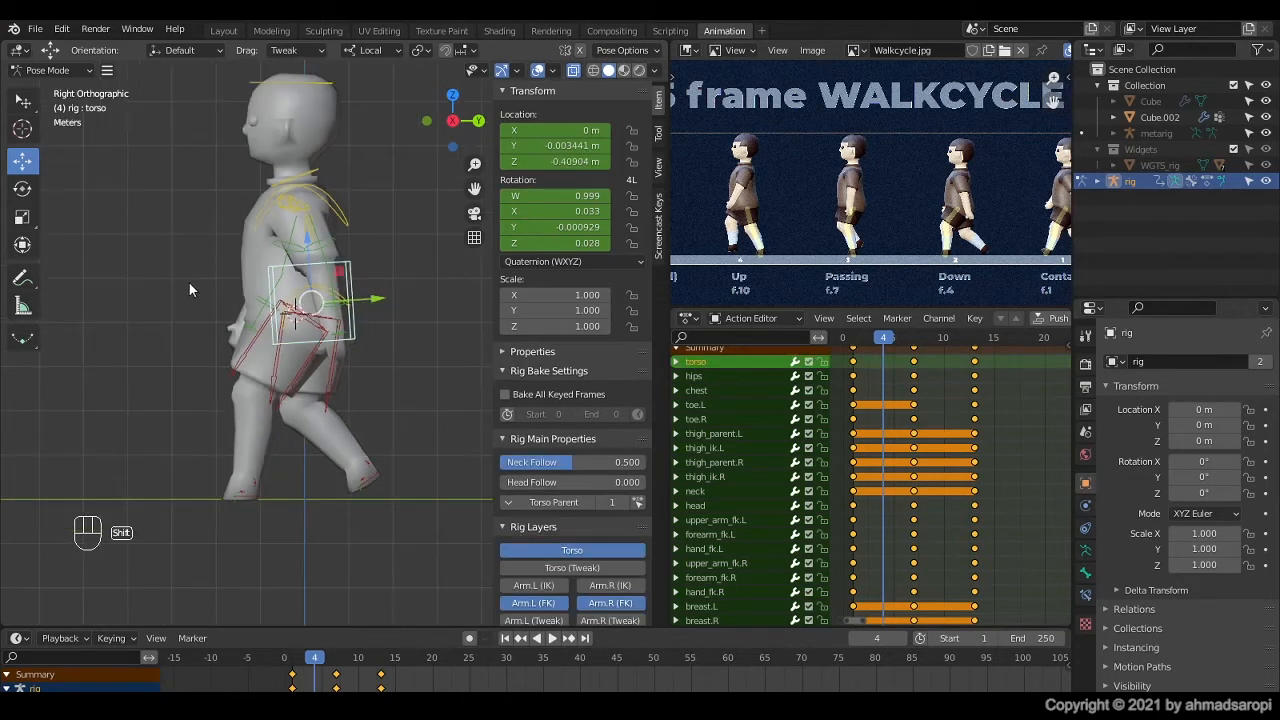
pyautogui.keyDown('shift'); pyautogui.moveTo(190, 290); pyautogui.dragTo(157, 350, button='middle'); pyautogui.keyUp('shift')
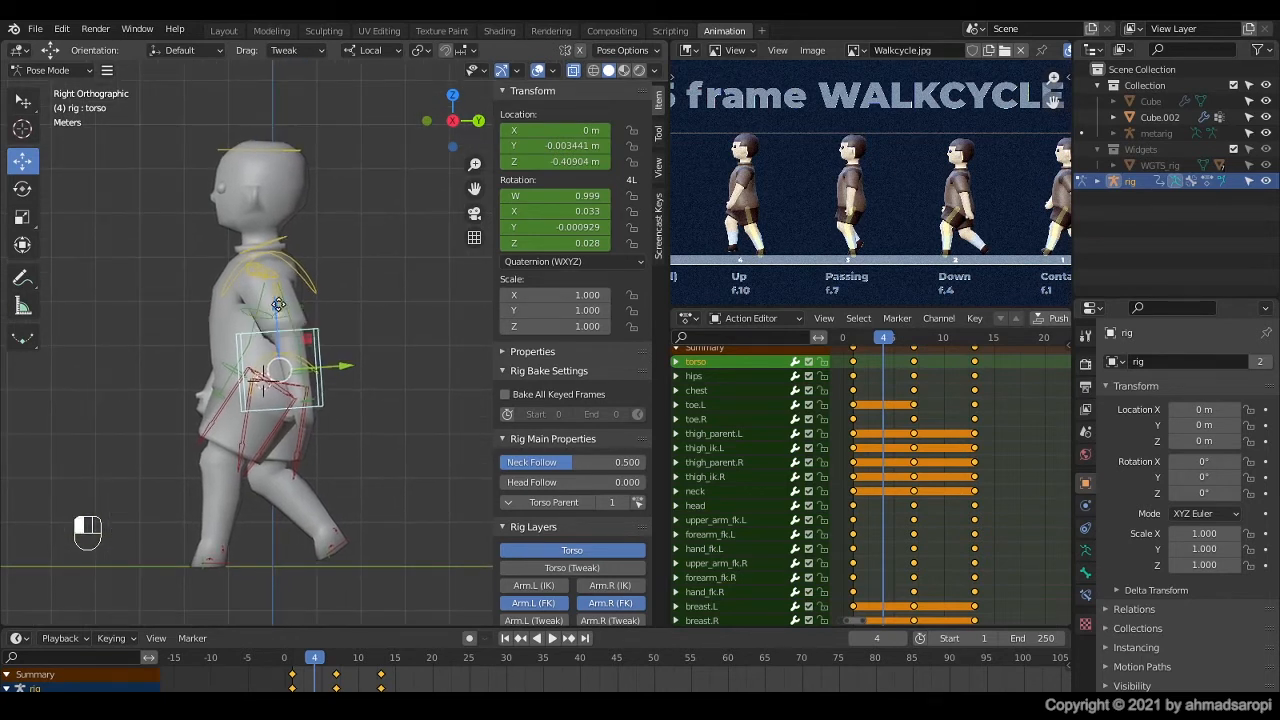
pyautogui.moveTo(277, 311); pyautogui.dragTo(368, 341)
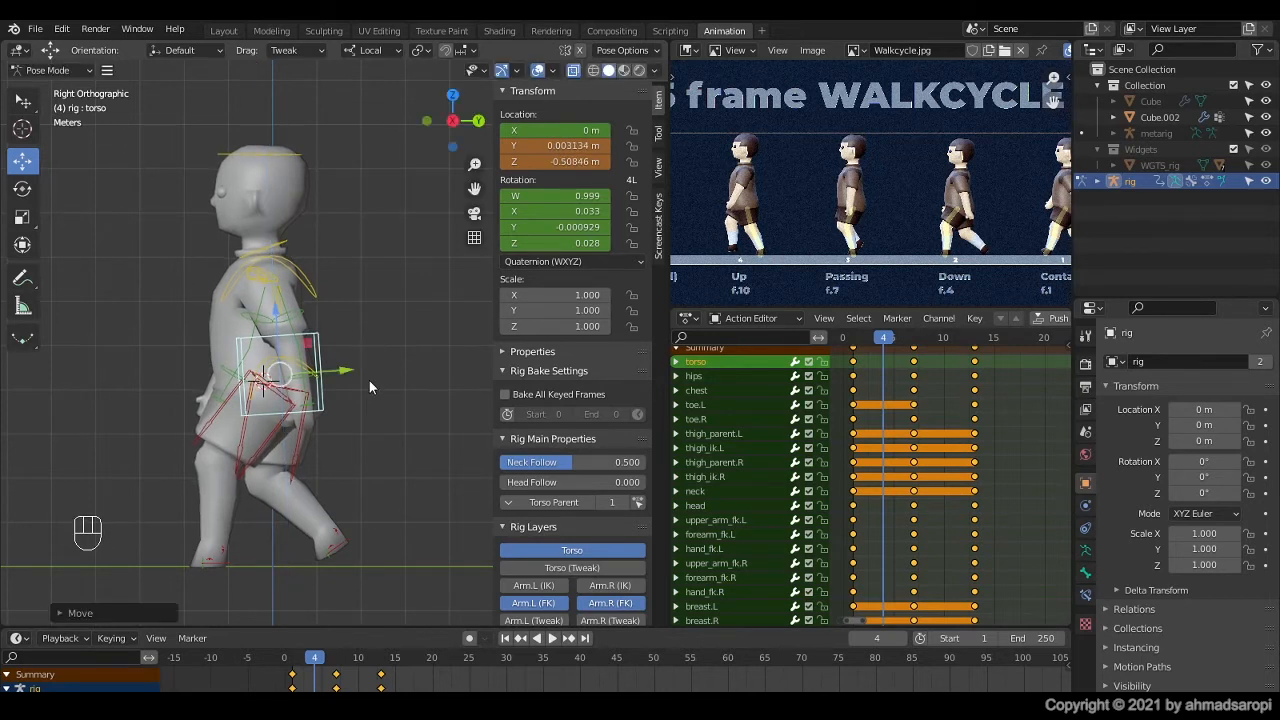
# Step: Move the right foot IK control back and down towards the ground, to about Y 1.638 m and Z 0.205 m
pyautogui.click(339, 553)
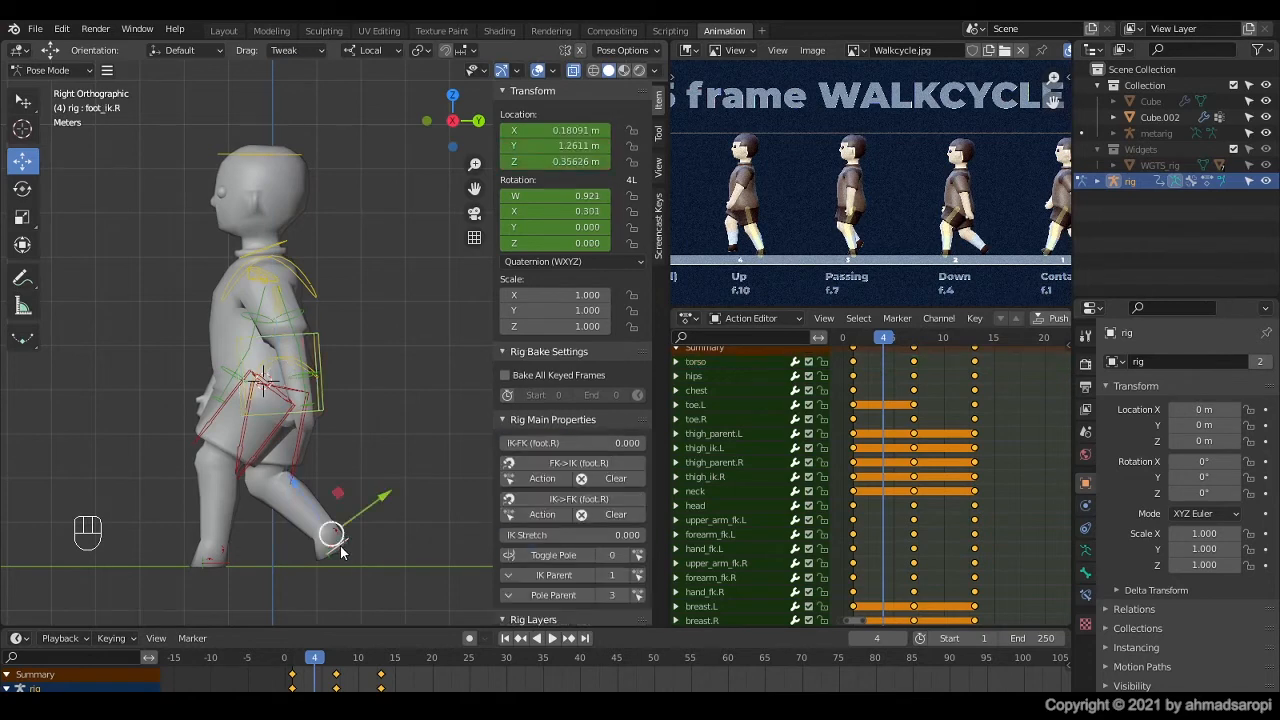
pyautogui.keyDown('shift'); pyautogui.moveTo(339, 553); pyautogui.dragTo(338, 533, button='middle'); pyautogui.keyUp('shift')
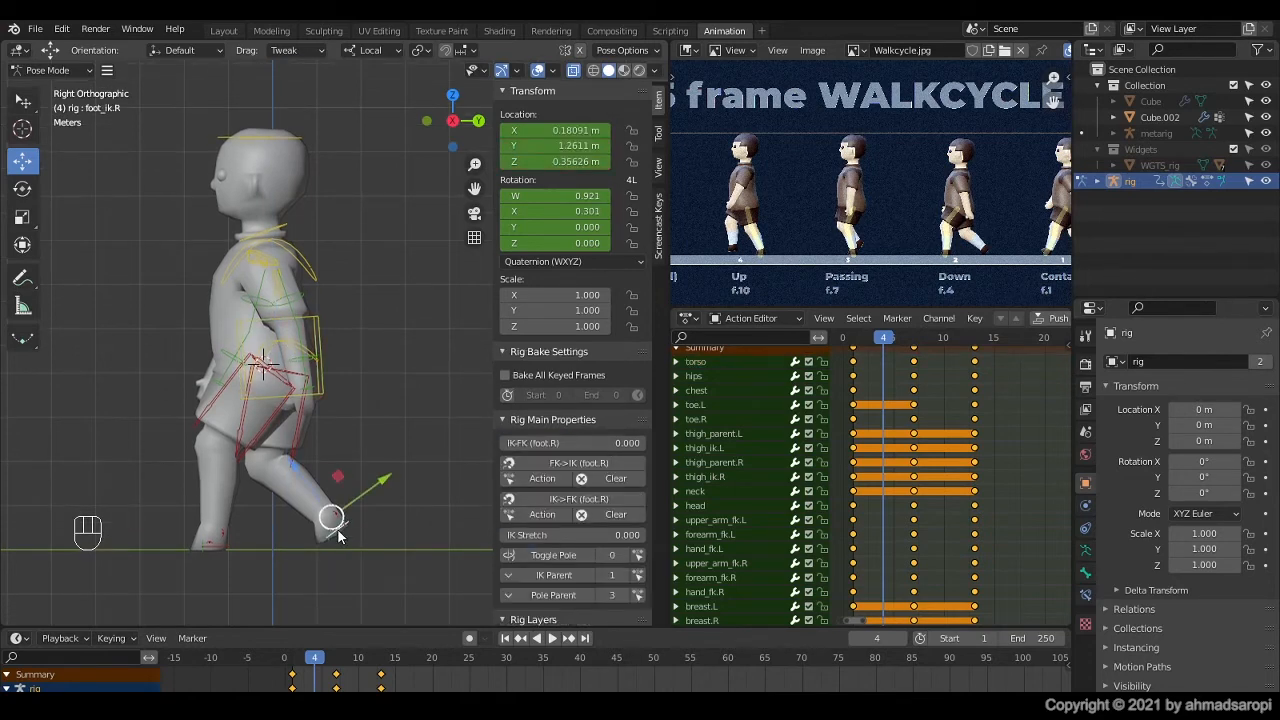
pyautogui.scroll(2, 346, 519)
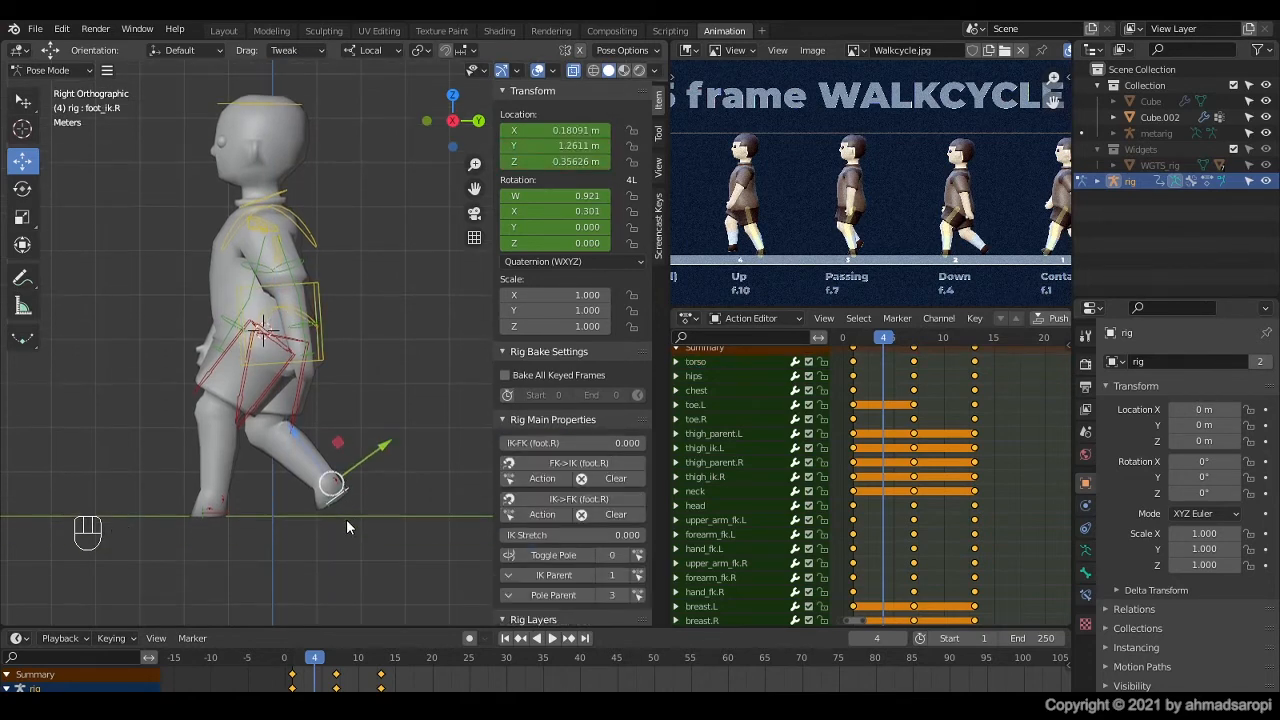
pyautogui.press('g')
pyautogui.click(349, 549)
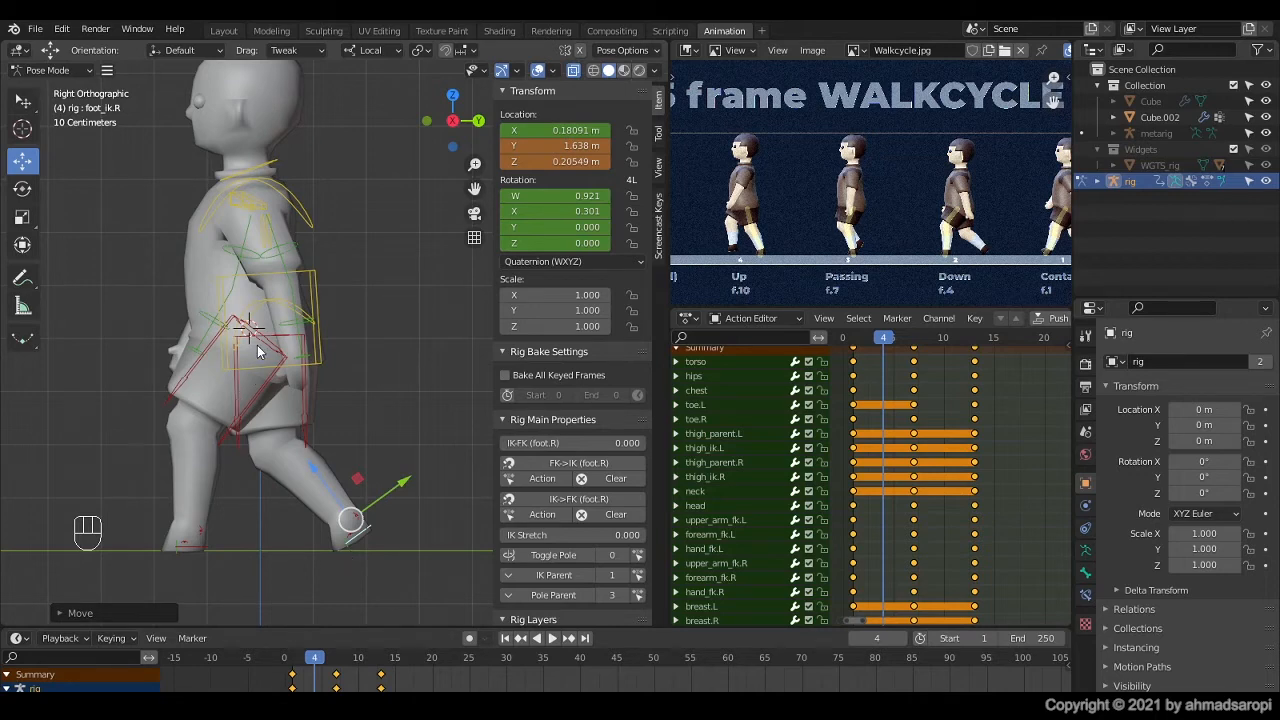
# Step: Select all rig controls, keyframe the Down pose at frame 4, and play back the animation from frame 1
pyautogui.press('a')
pyautogui.press('i')
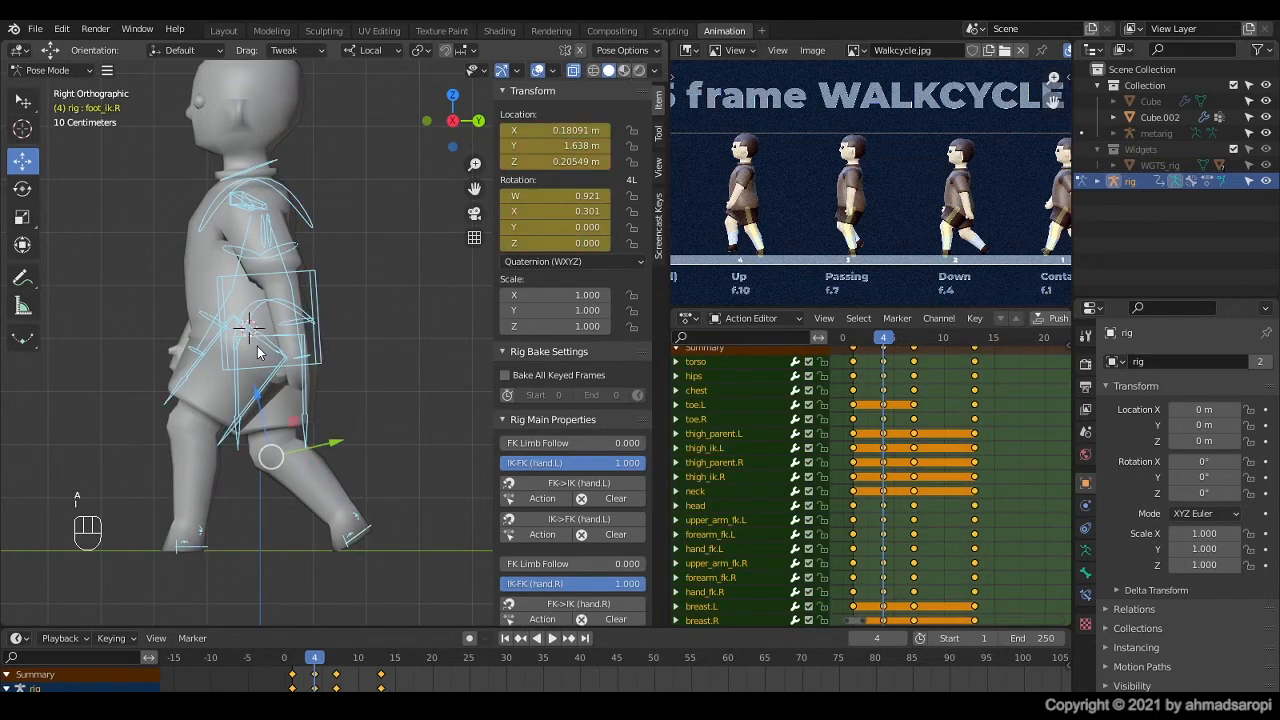
pyautogui.moveTo(885, 341); pyautogui.dragTo(855, 341)
pyautogui.press('space')
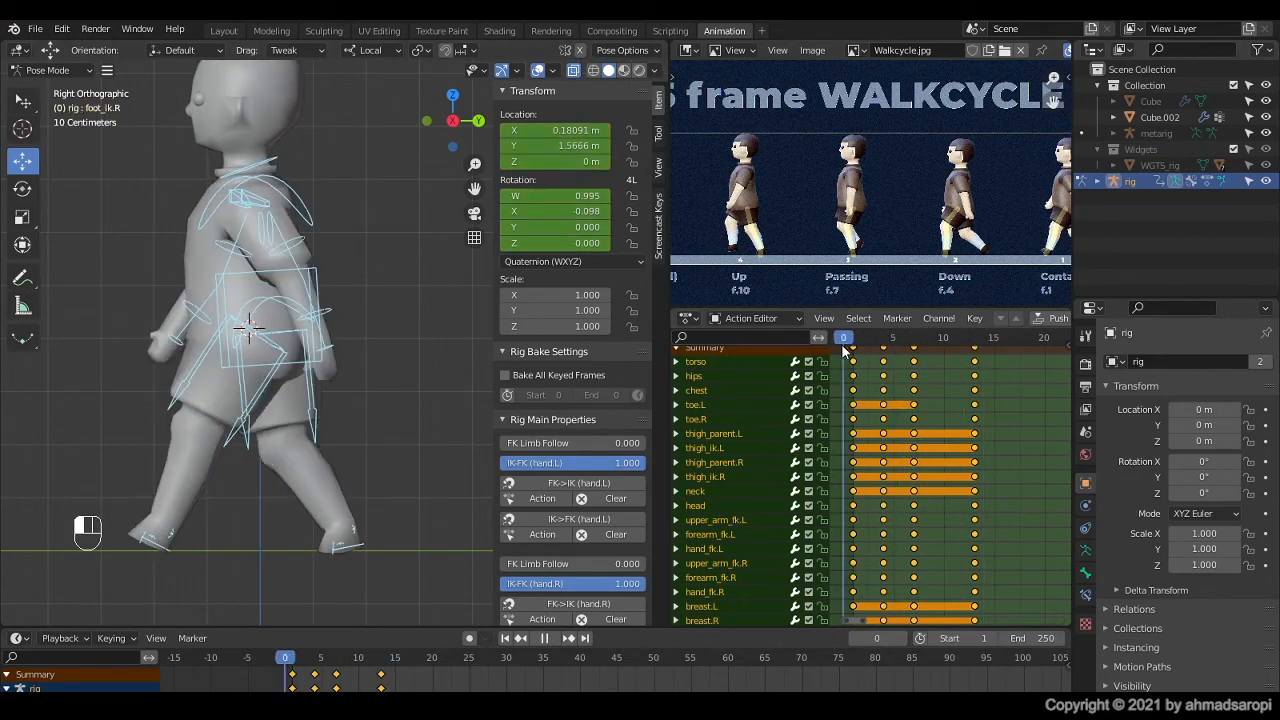
pyautogui.press('space')
pyautogui.click(854, 335)
pyautogui.press('space')
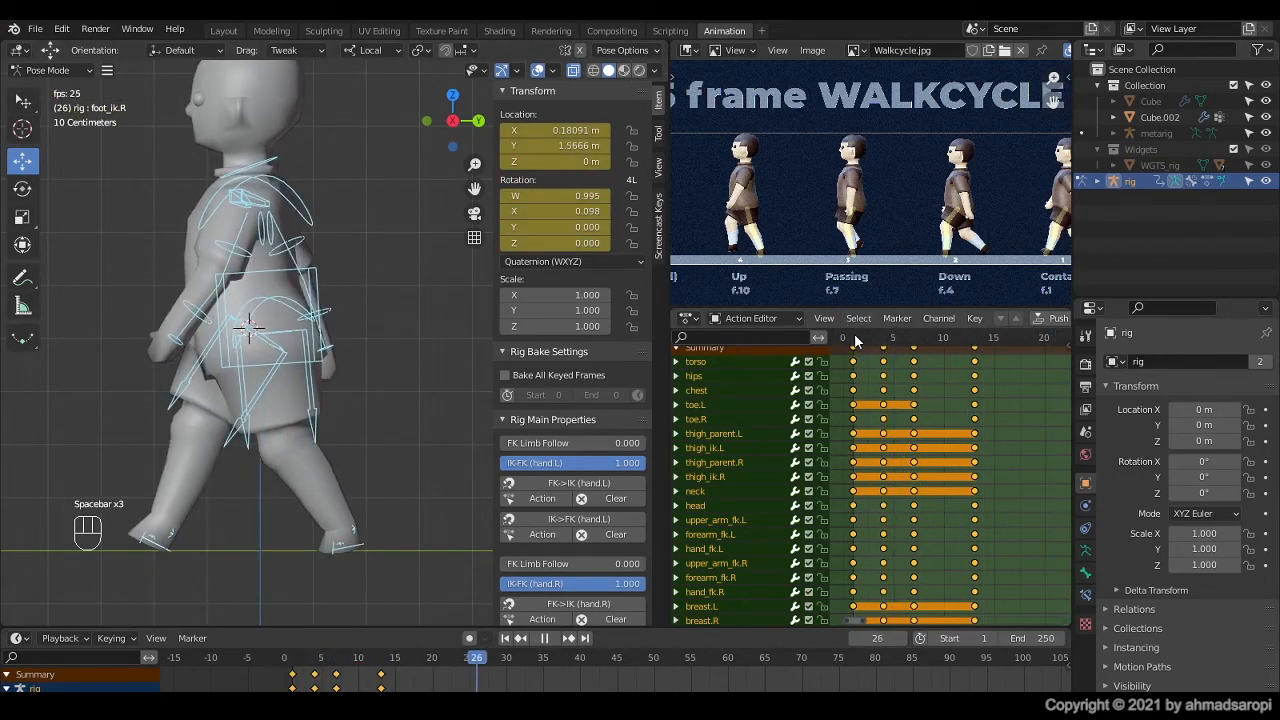
pyautogui.click(854, 335)
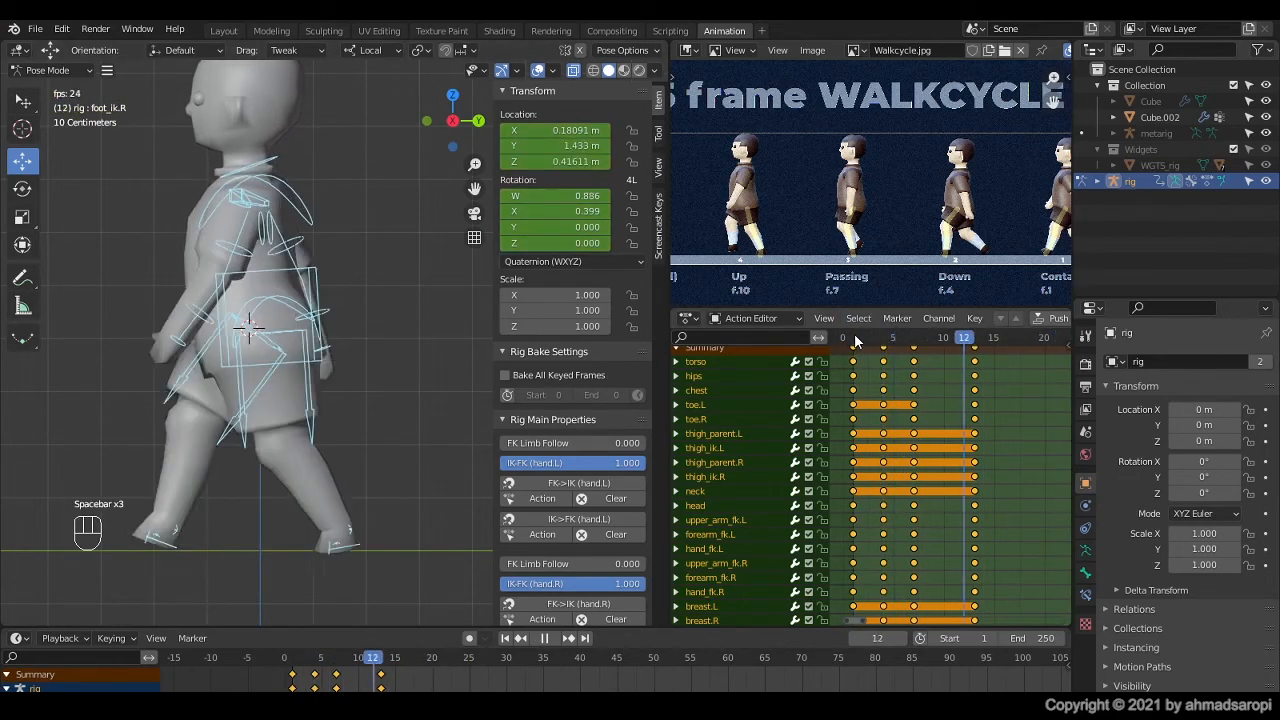
pyautogui.click(854, 335)
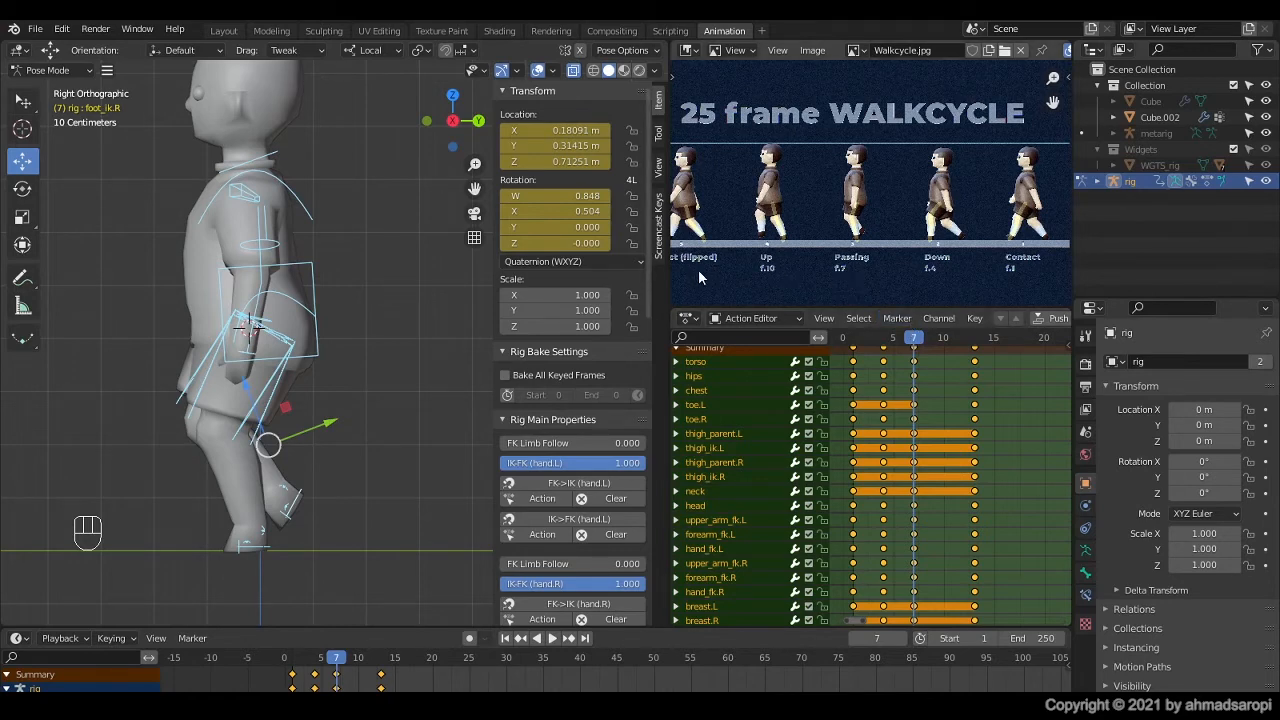
# Step: At frame 10, rotate the right foot IK control by about 10° to flatten the raised foot, following the Up reference
pyautogui.scroll(3, 700, 278)
pyautogui.press('space')
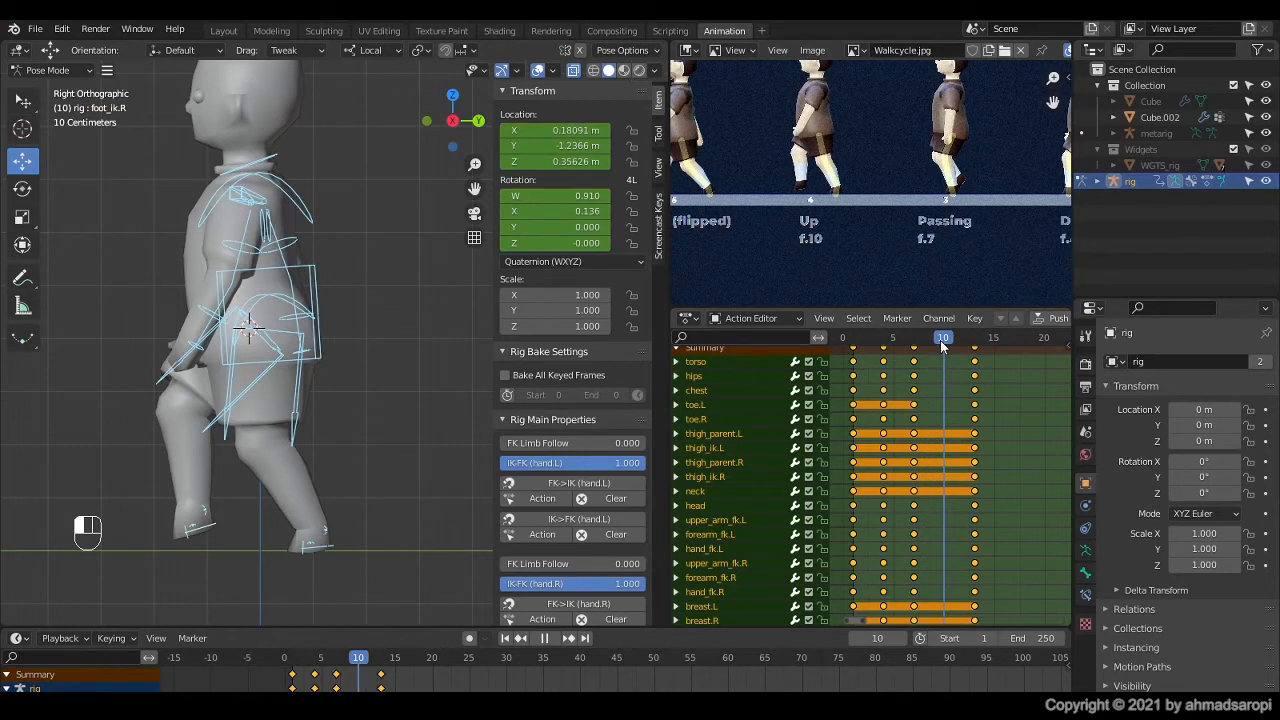
pyautogui.press('space')
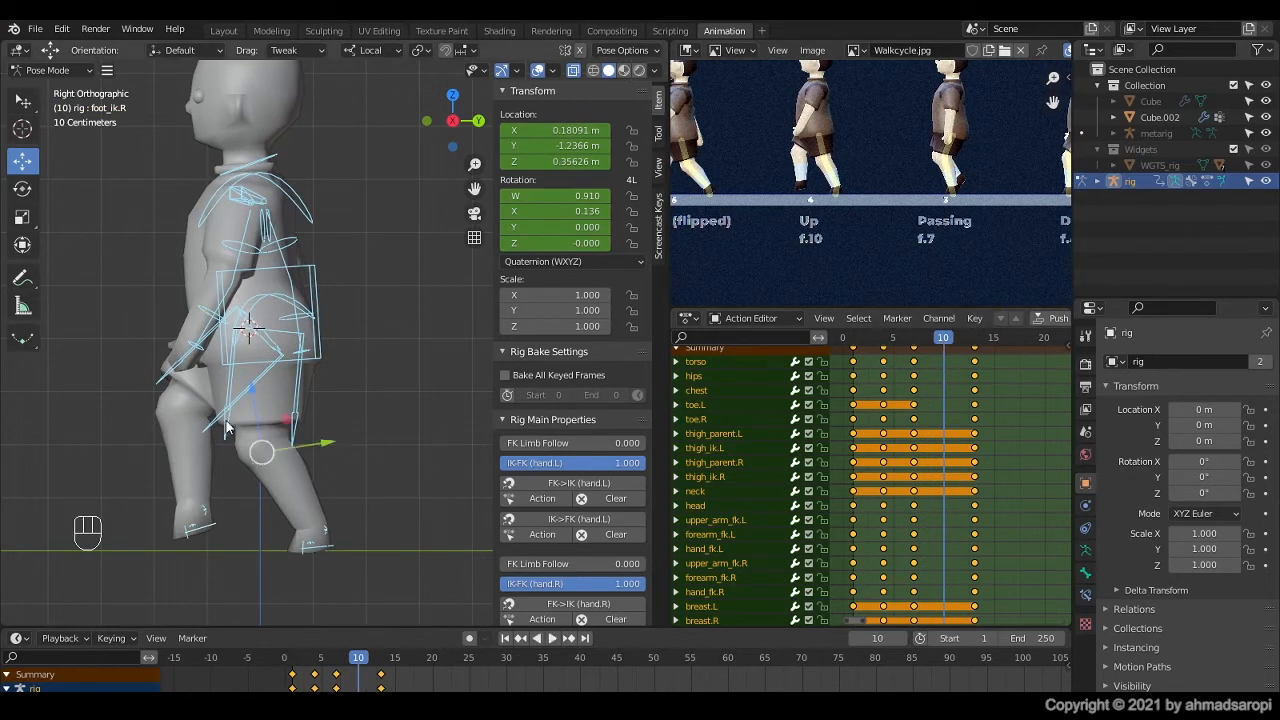
pyautogui.click(658, 133)
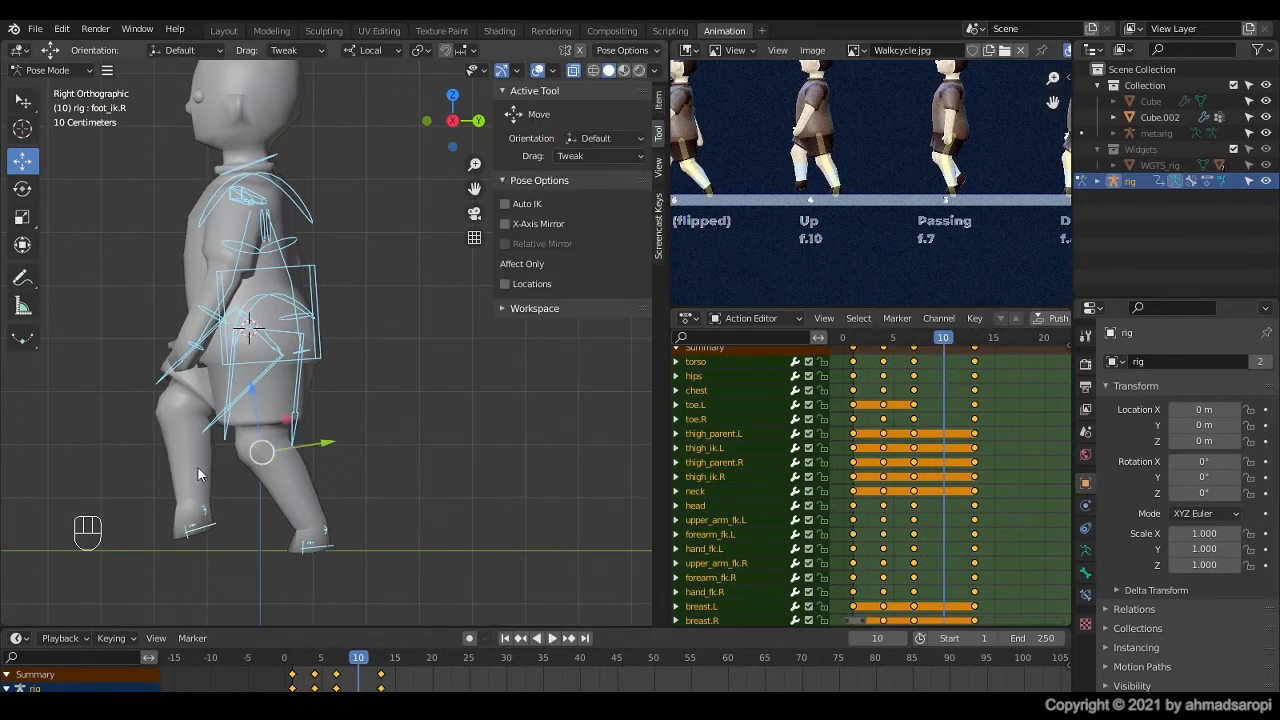
pyautogui.scroll(-1, 198, 475)
pyautogui.scroll(1, 204, 458)
pyautogui.scroll(-2, 204, 458)
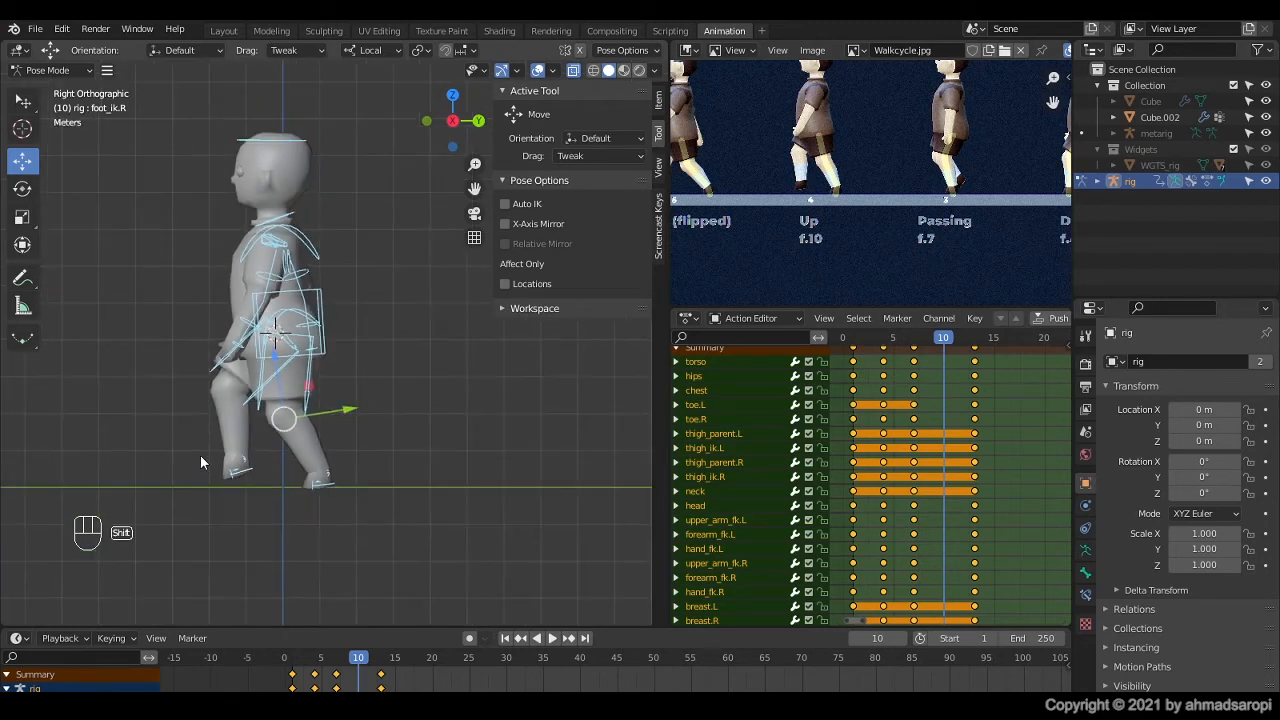
pyautogui.keyDown('shift'); pyautogui.moveTo(199, 457); pyautogui.dragTo(235, 512, button='middle'); pyautogui.keyUp('shift')
pyautogui.scroll(1, 199, 470)
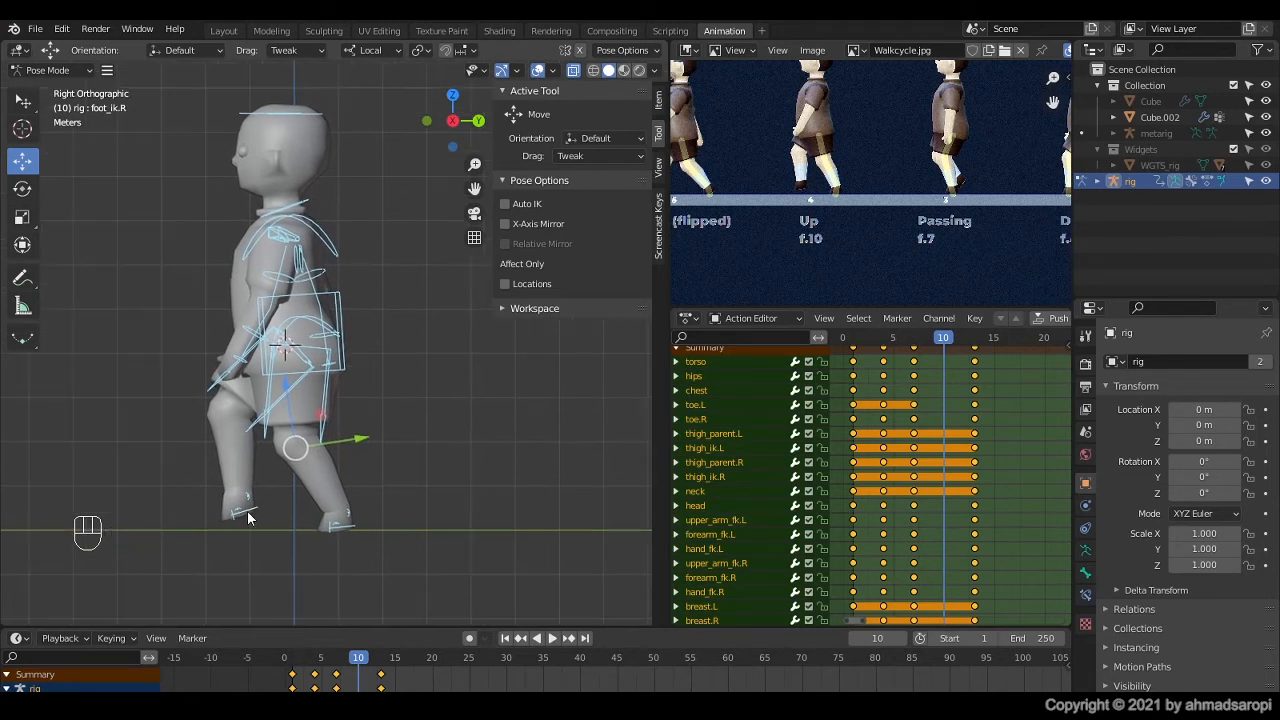
pyautogui.click(248, 513)
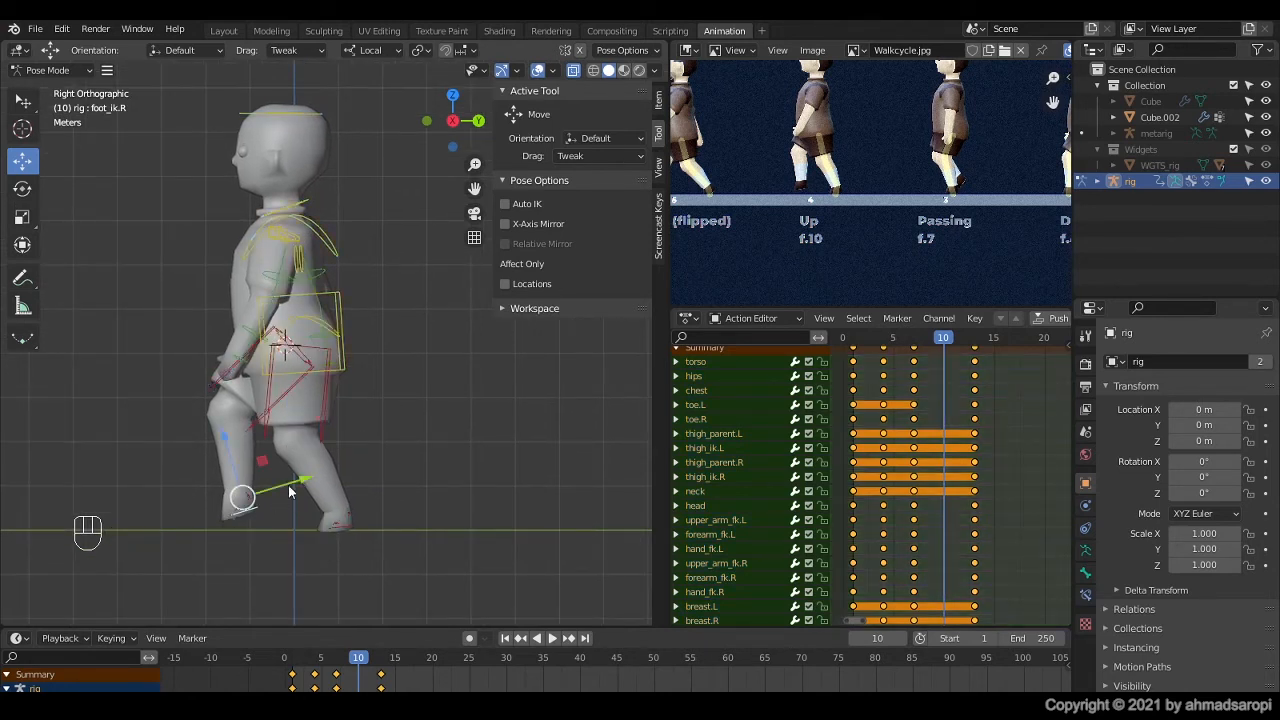
pyautogui.press('r')
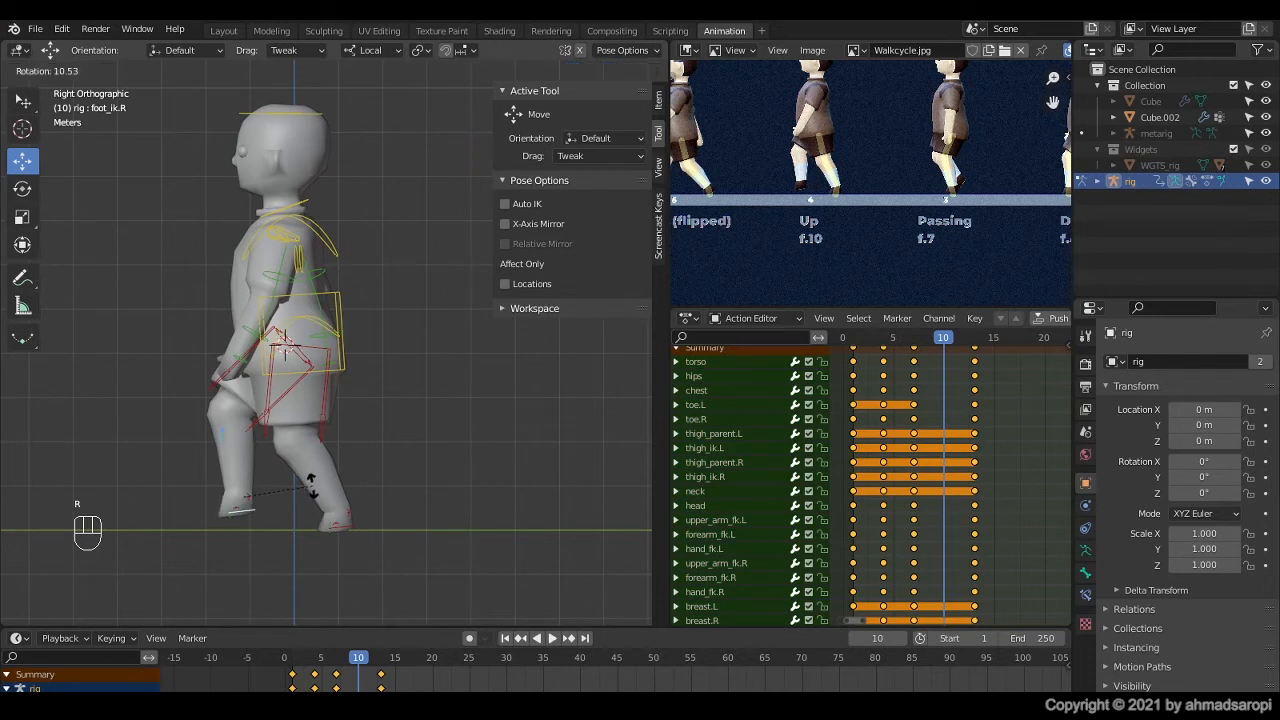
pyautogui.click(314, 490)
# Step: Raise the torso control slightly along its local Z axis for the Up pose and reselect the right foot IK control
pyautogui.click(343, 330)
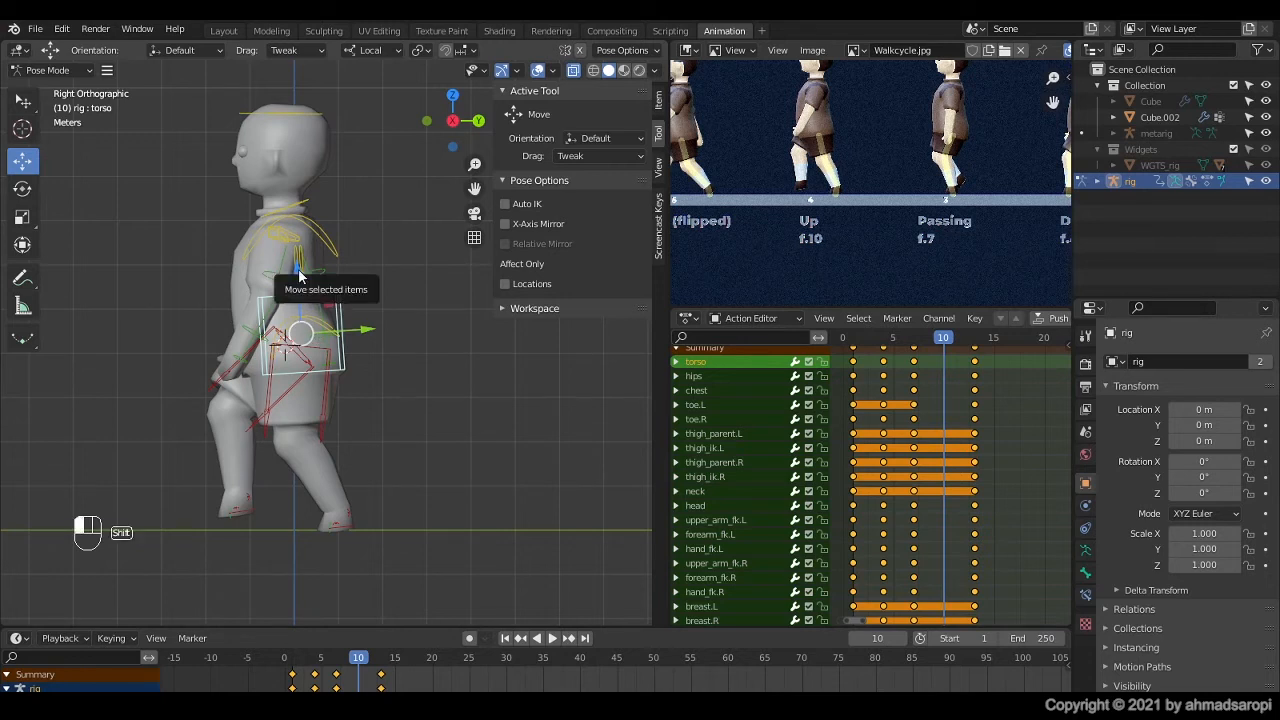
pyautogui.moveTo(298, 275); pyautogui.dragTo(337, 270)
pyautogui.click(216, 440)
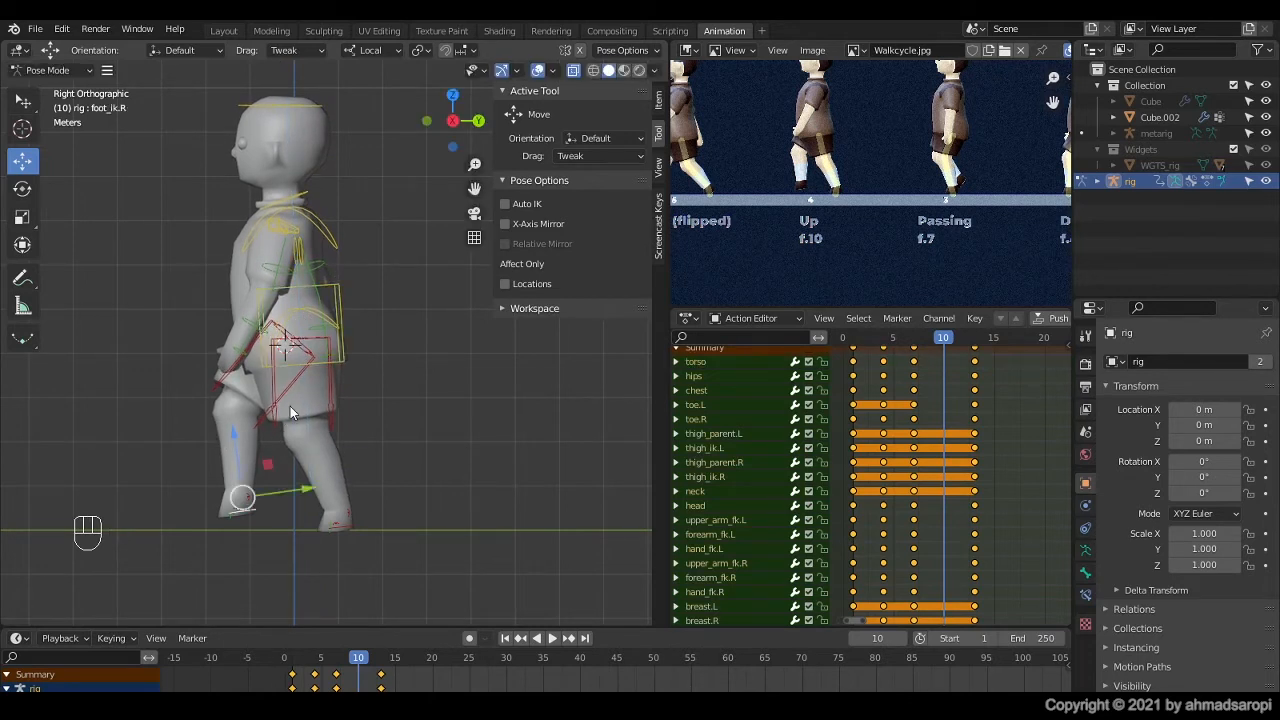
# Step: Select all rig controls, keyframe the Up pose at frame 10, and play back the animation
pyautogui.press('a')
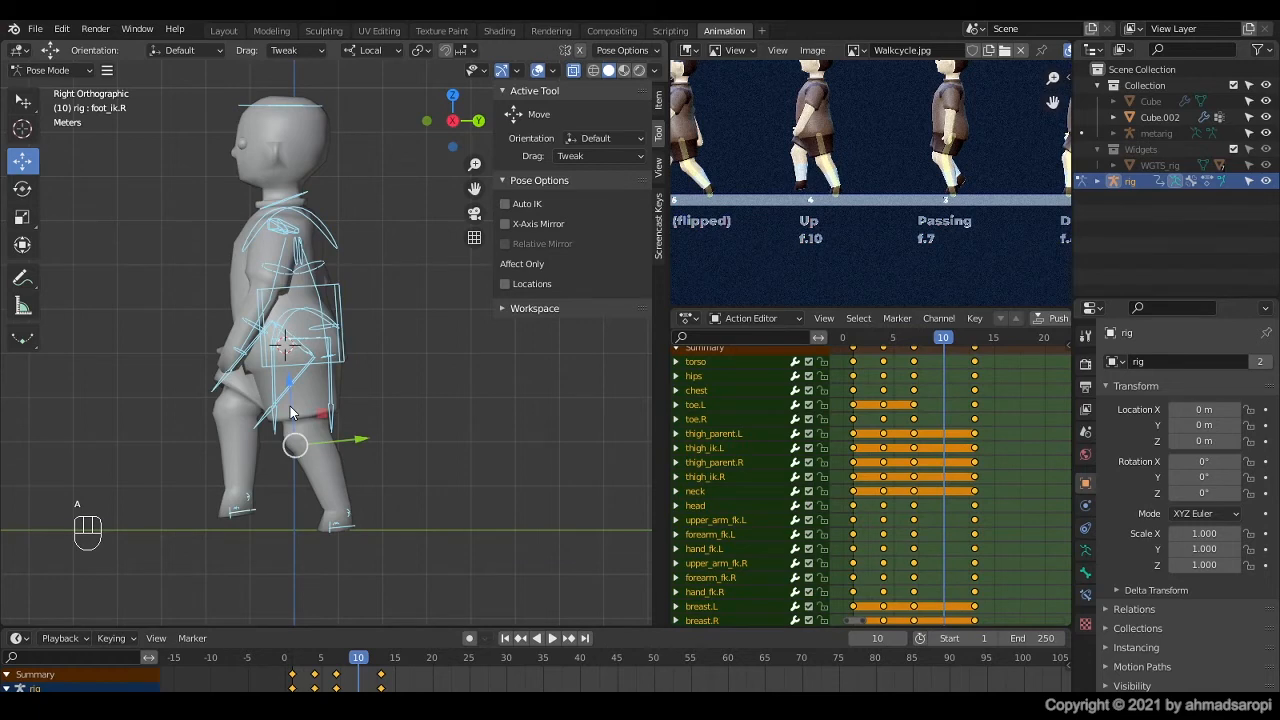
pyautogui.press('i')
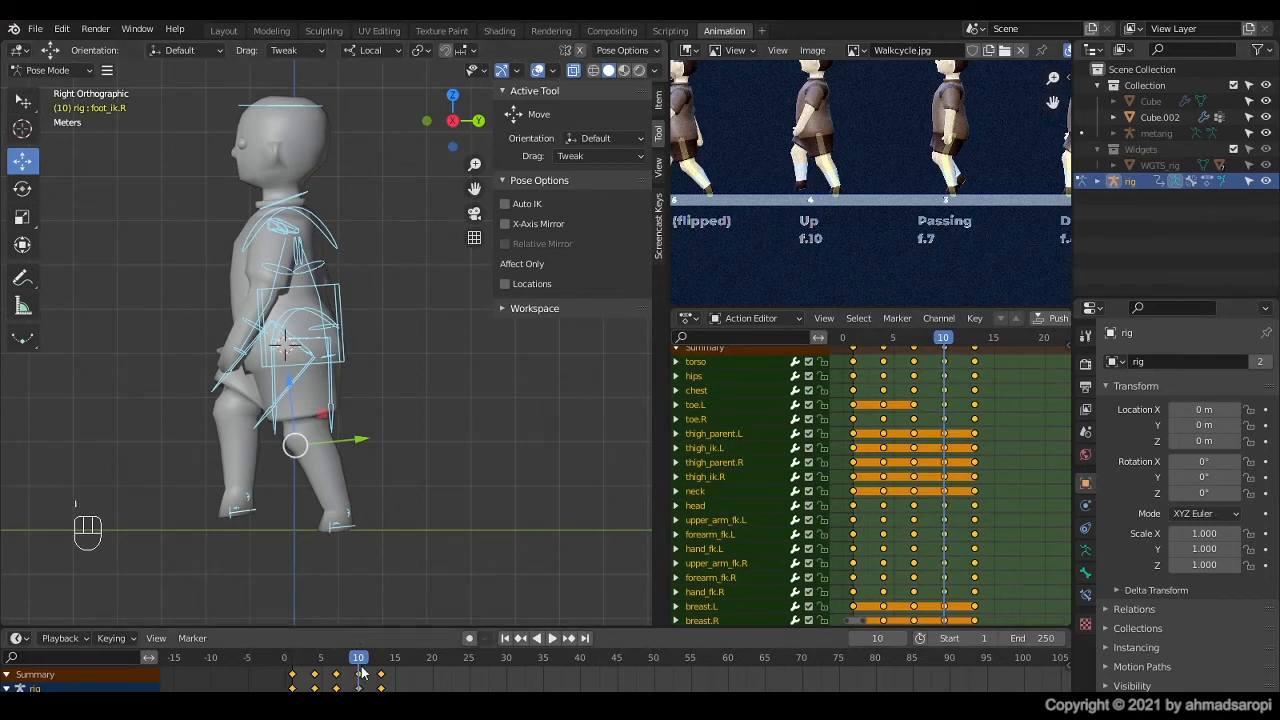
pyautogui.press('space')
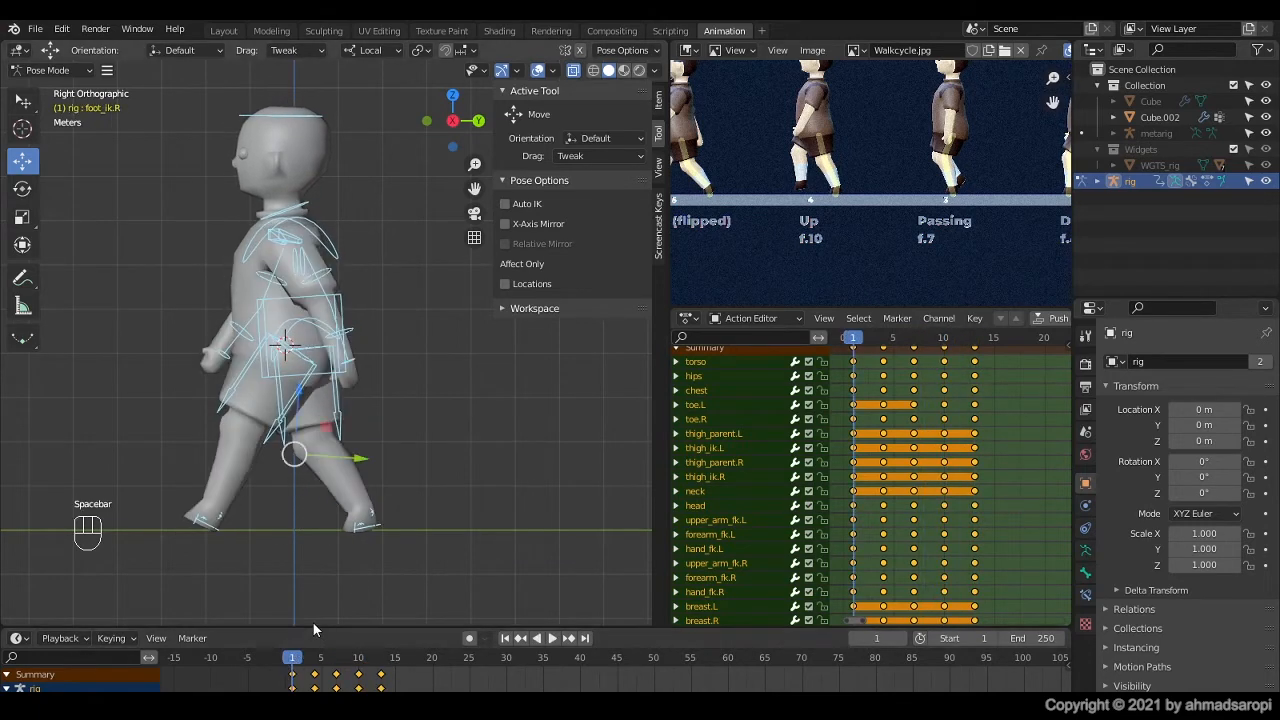
pyautogui.press('space')
pyautogui.press('space')
pyautogui.press('space')
pyautogui.press('space')
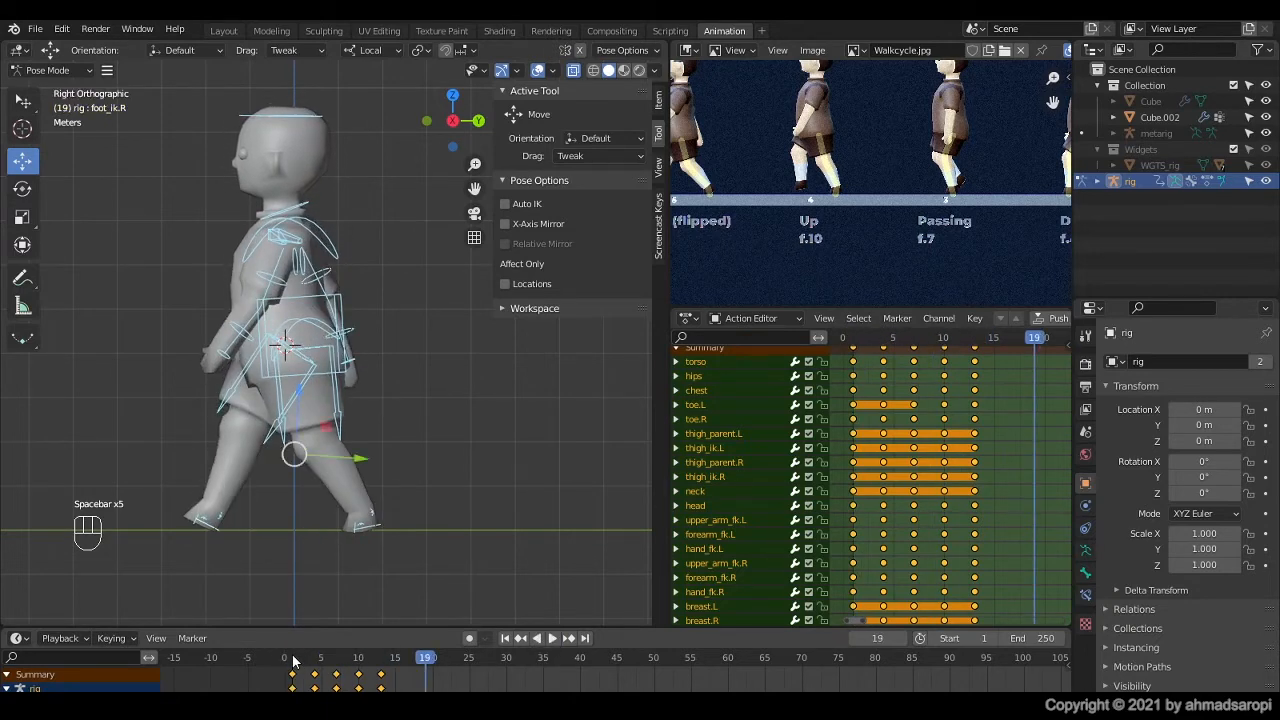
# Step: Select all rig controls, copy the walk cycle keyframes from frames 1 to 13, and paste them flipped at frame 13
pyautogui.moveTo(425, 658); pyautogui.dragTo(295, 650)
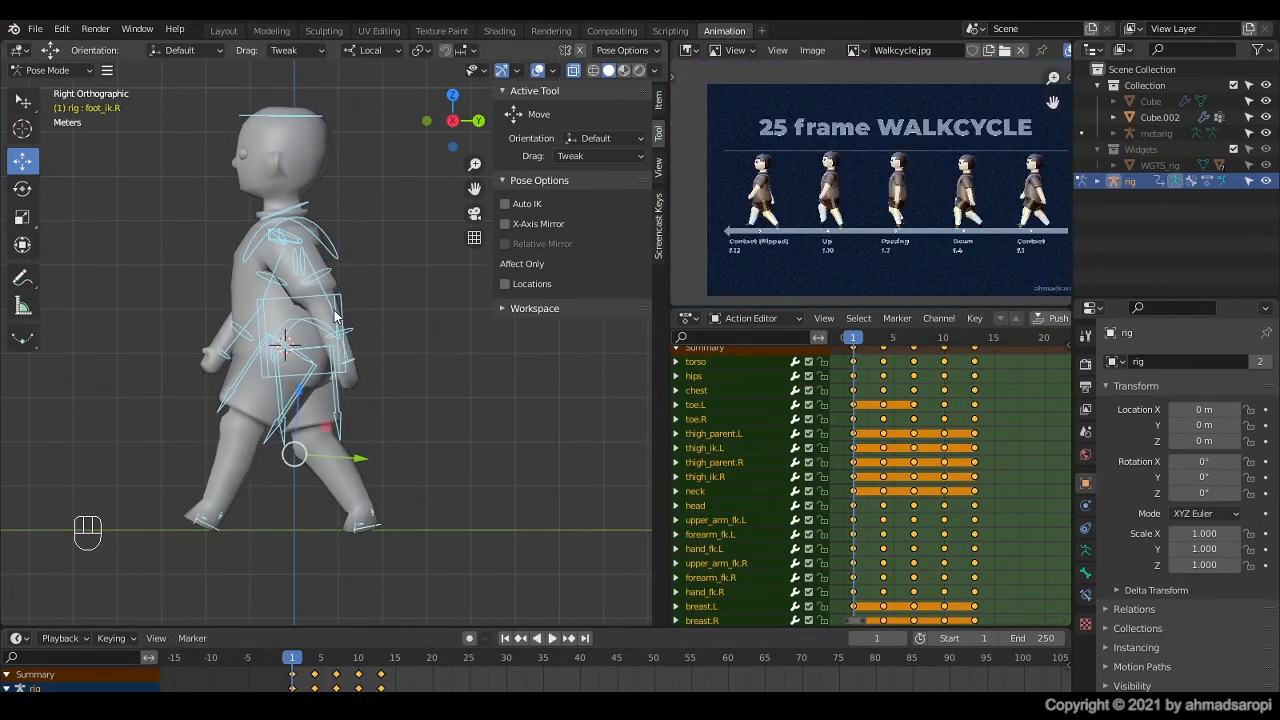
pyautogui.click(341, 308)
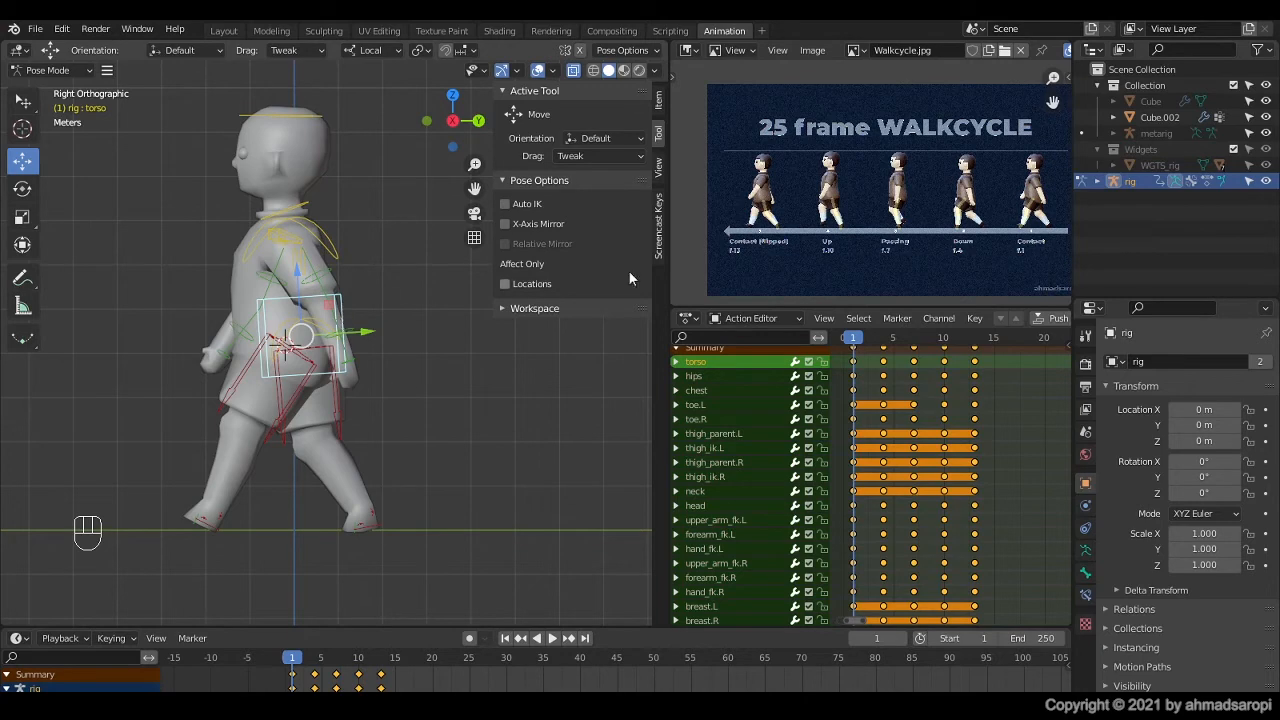
pyautogui.scroll(3, 803, 209)
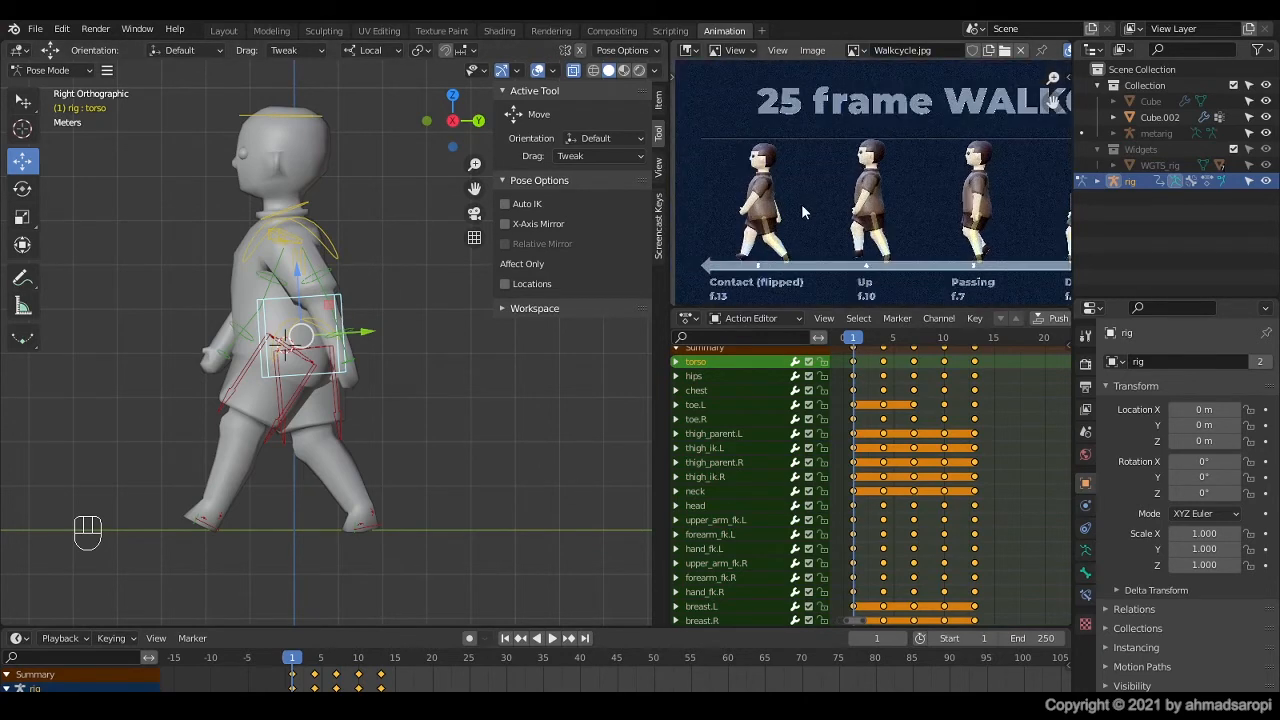
pyautogui.scroll(-2, 890, 232)
pyautogui.scroll(-1, 897, 232)
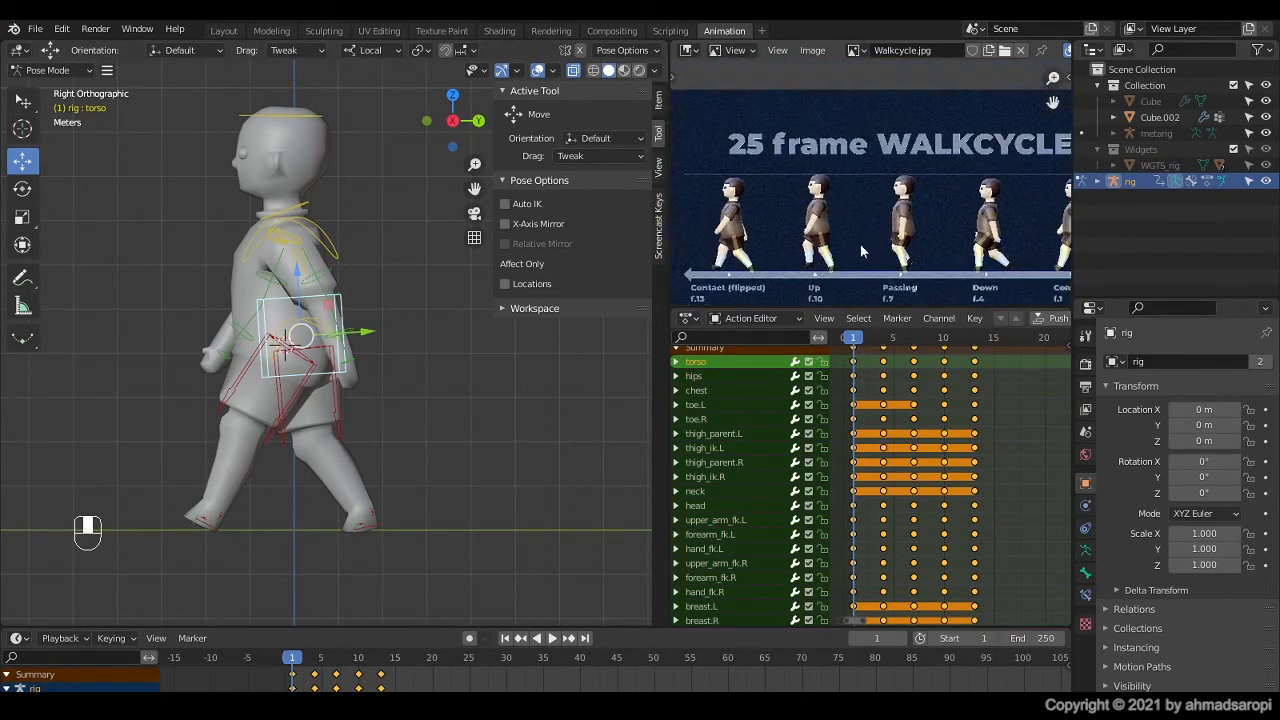
pyautogui.scroll(5, 860, 244)
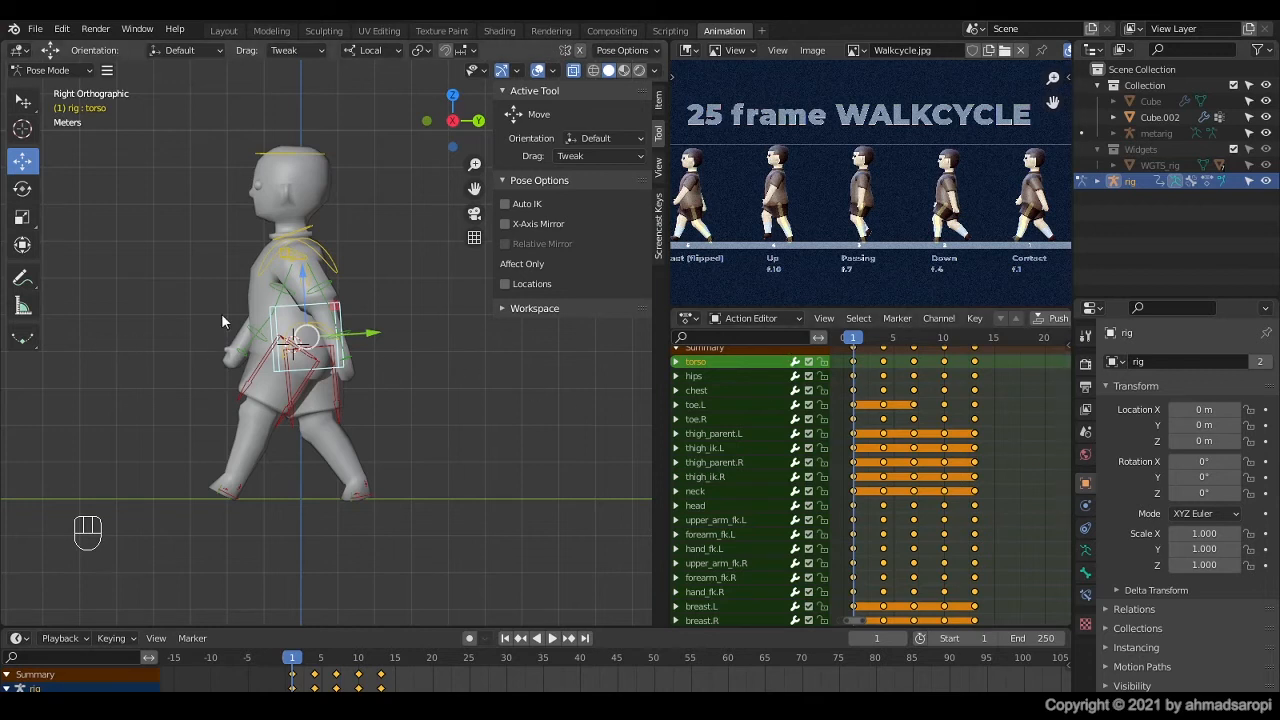
pyautogui.press('a')
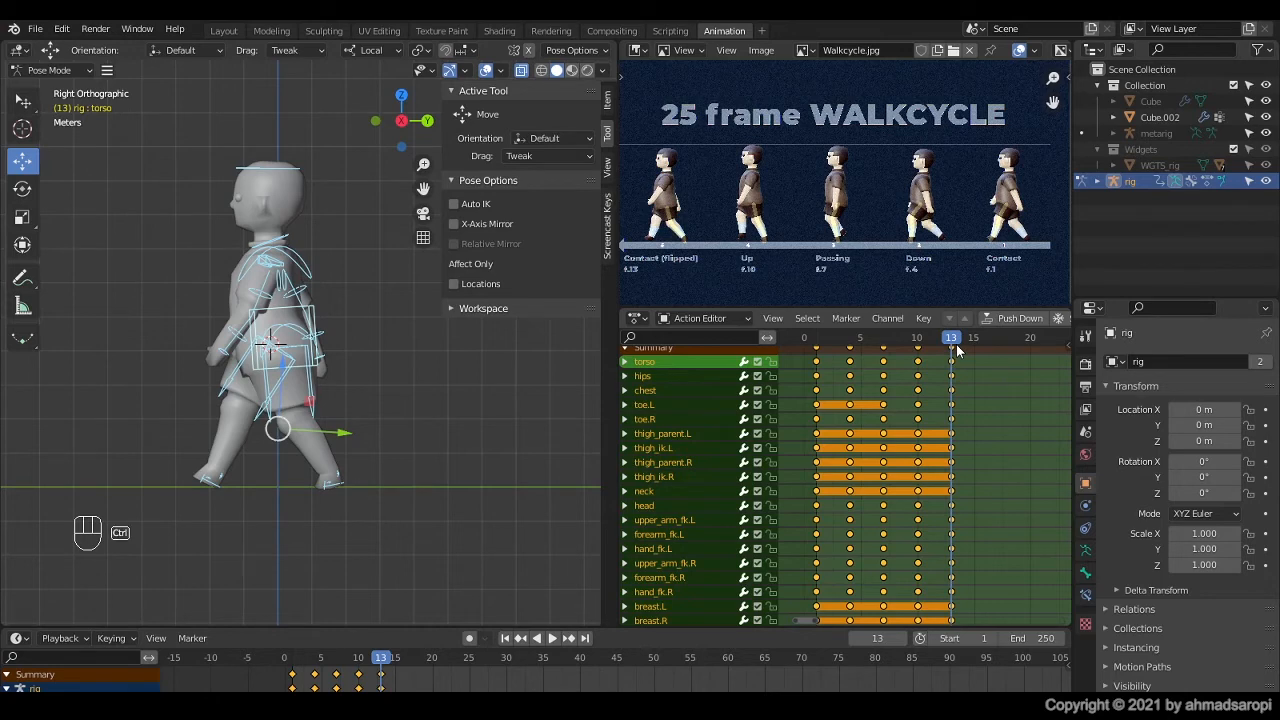
pyautogui.hotkey('ctrl', 'c')
pyautogui.hotkey('ctrl', 'shift', 'v')
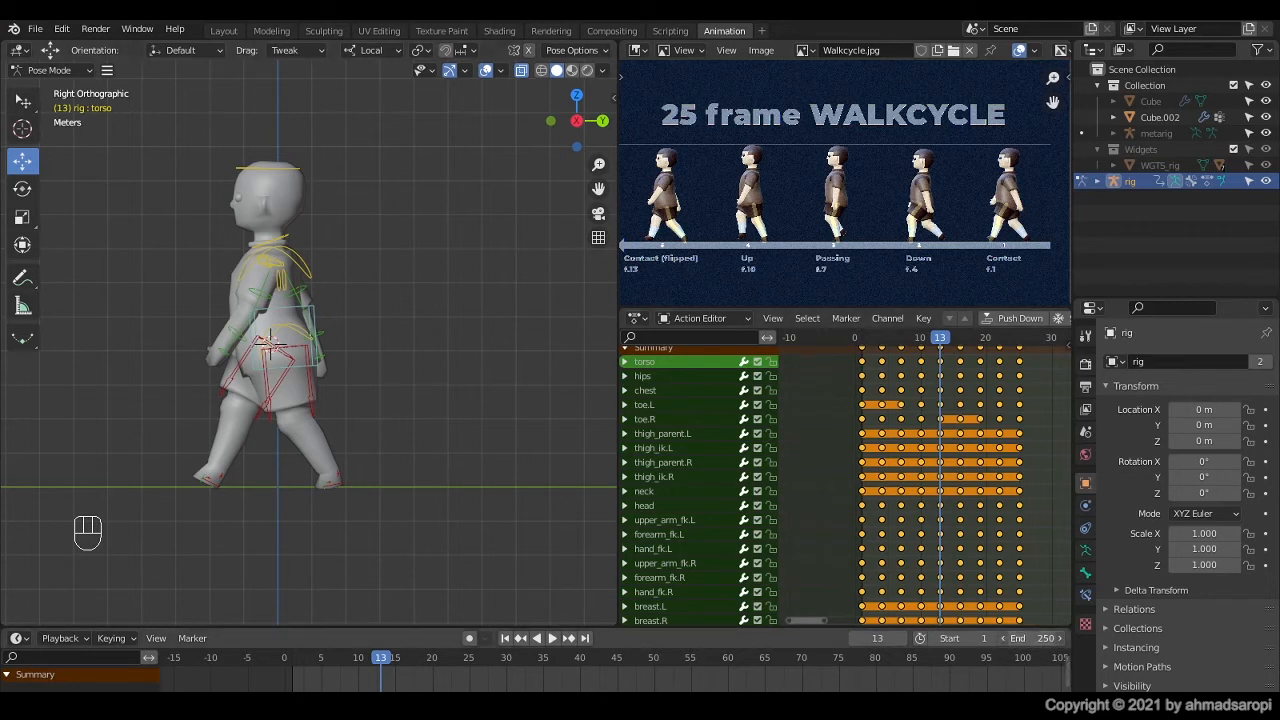
# Step: Set the scene's end frame to 25 and play back the full walk cycle
pyautogui.click(1030, 637)
pyautogui.write('25')
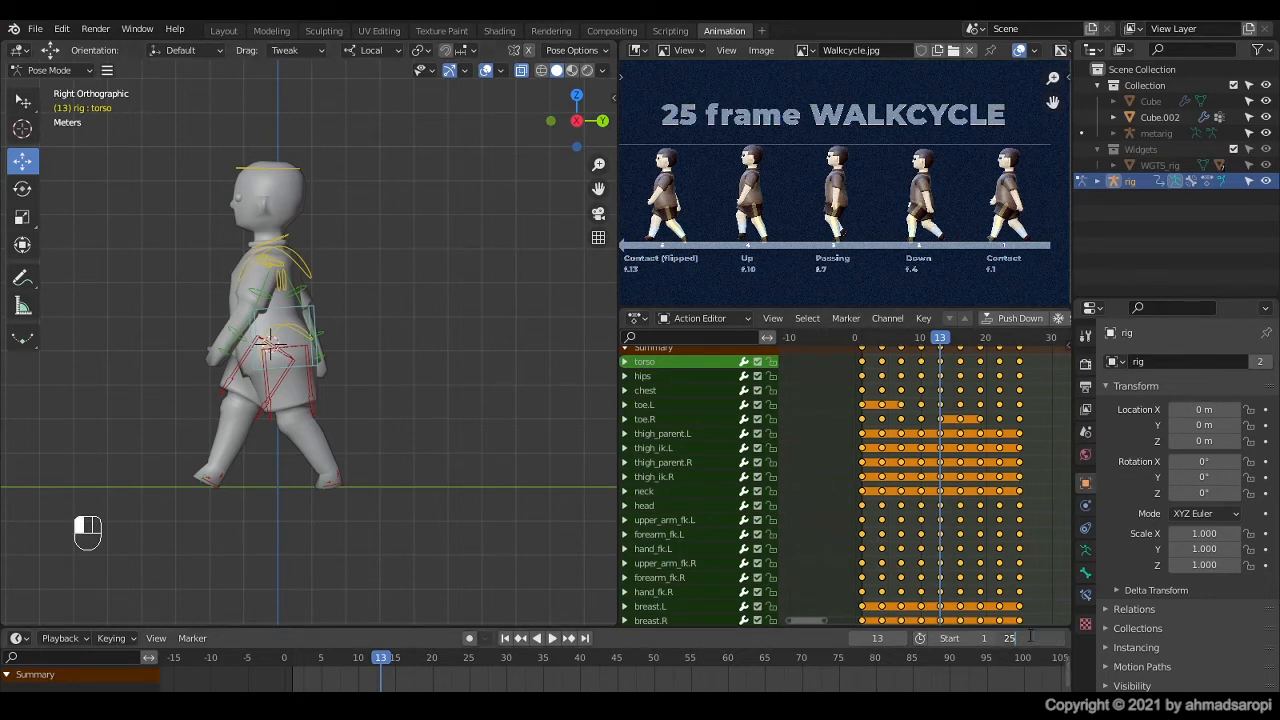
pyautogui.press('Return')
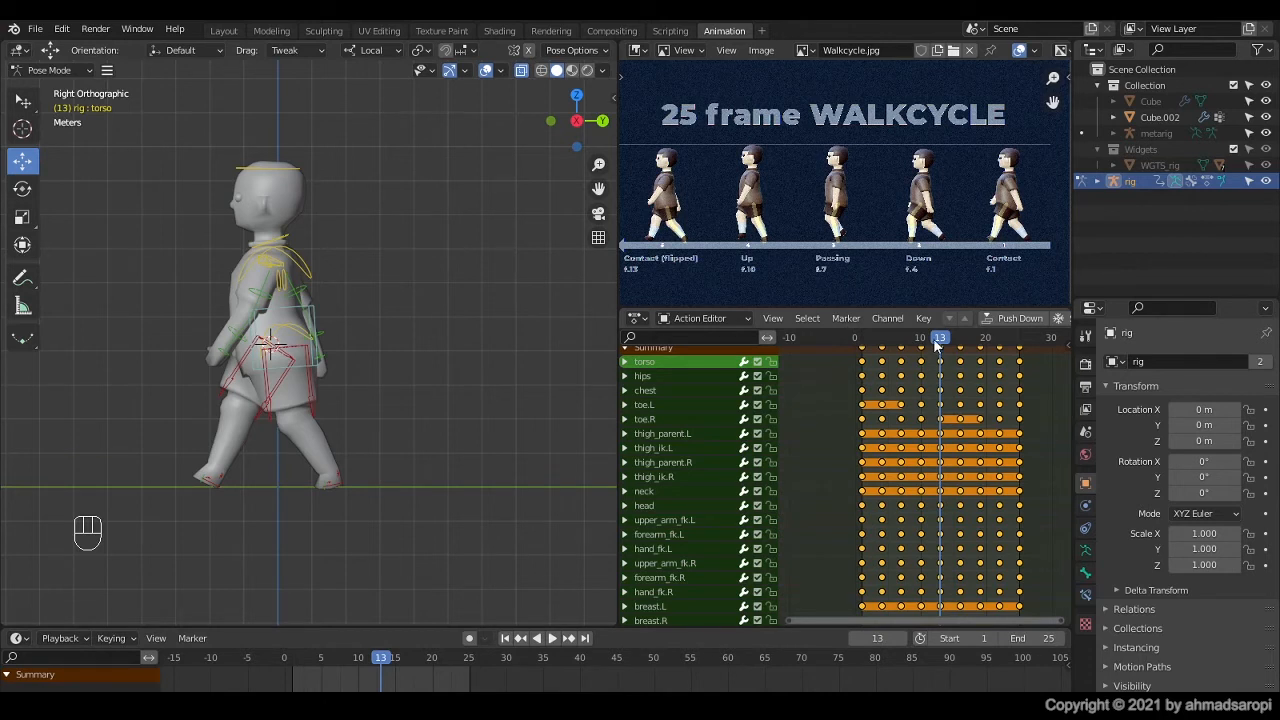
pyautogui.moveTo(933, 338); pyautogui.dragTo(1020, 345)
pyautogui.press('space')
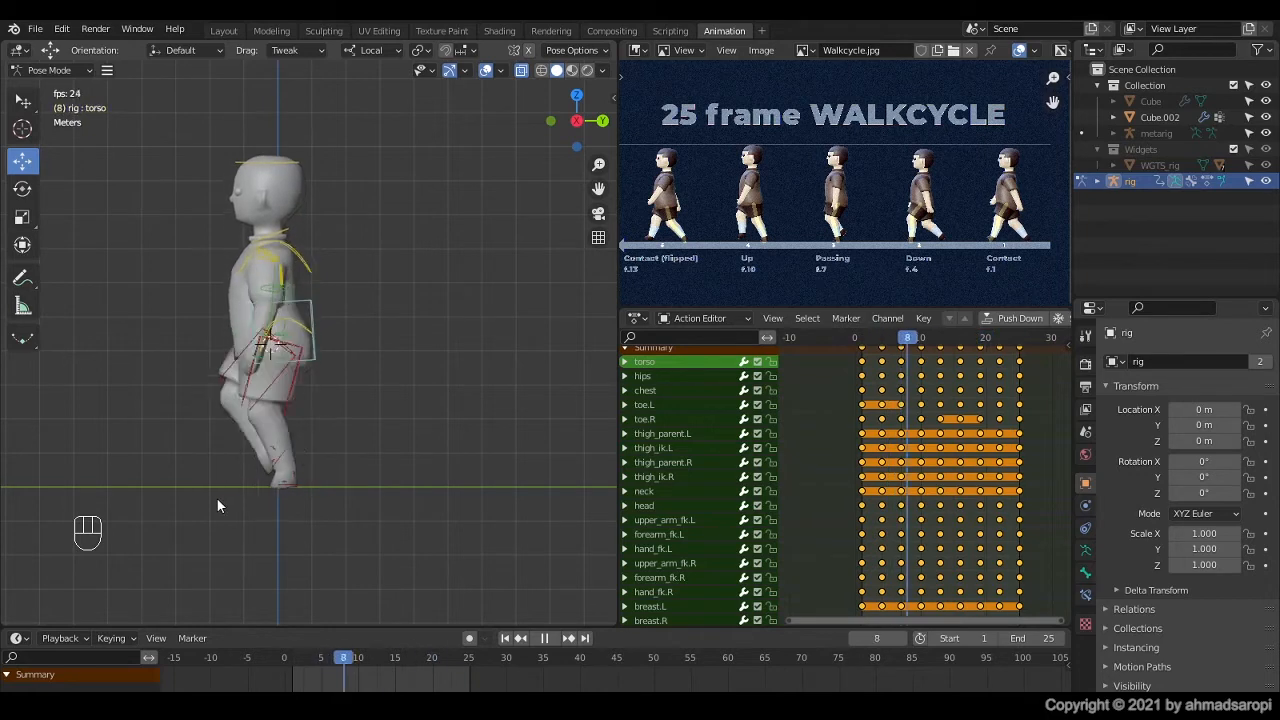
pyautogui.press('space')
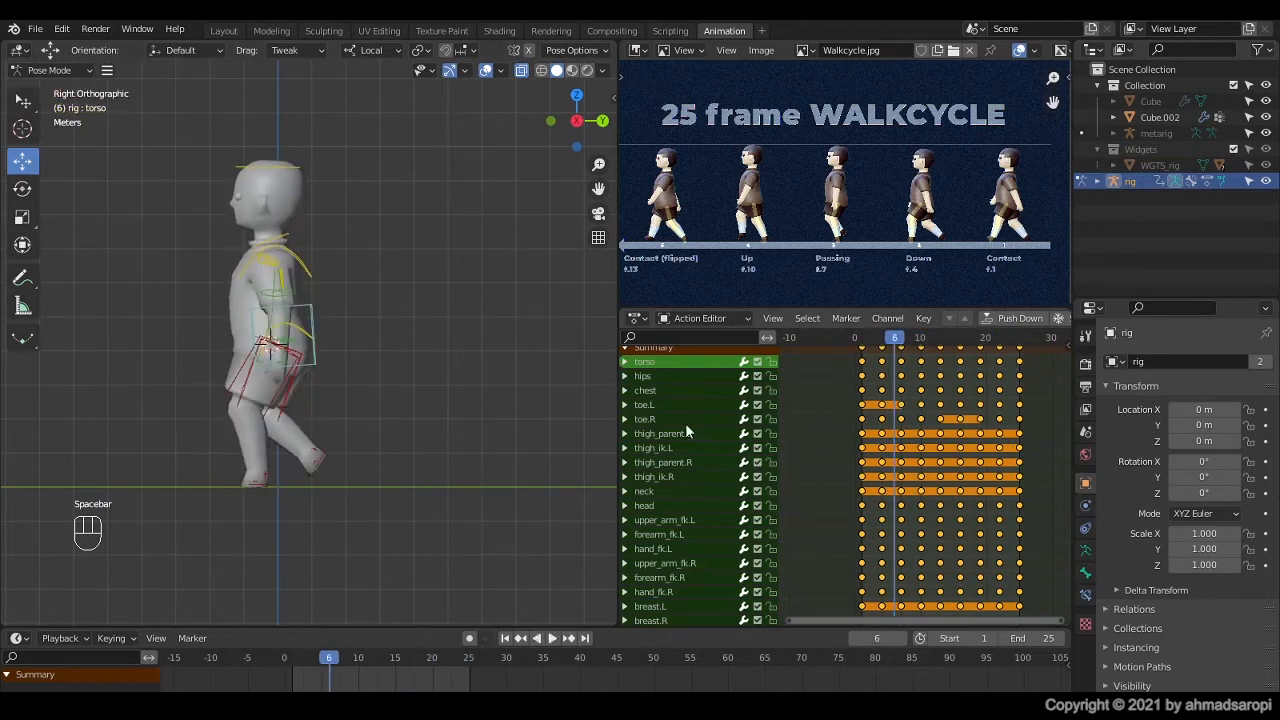
# Step: Play the walk cycle from frame 1 and compare the contact poses at frames 1 and 25
pyautogui.click(862, 337)
pyautogui.press('space')
pyautogui.press('space')
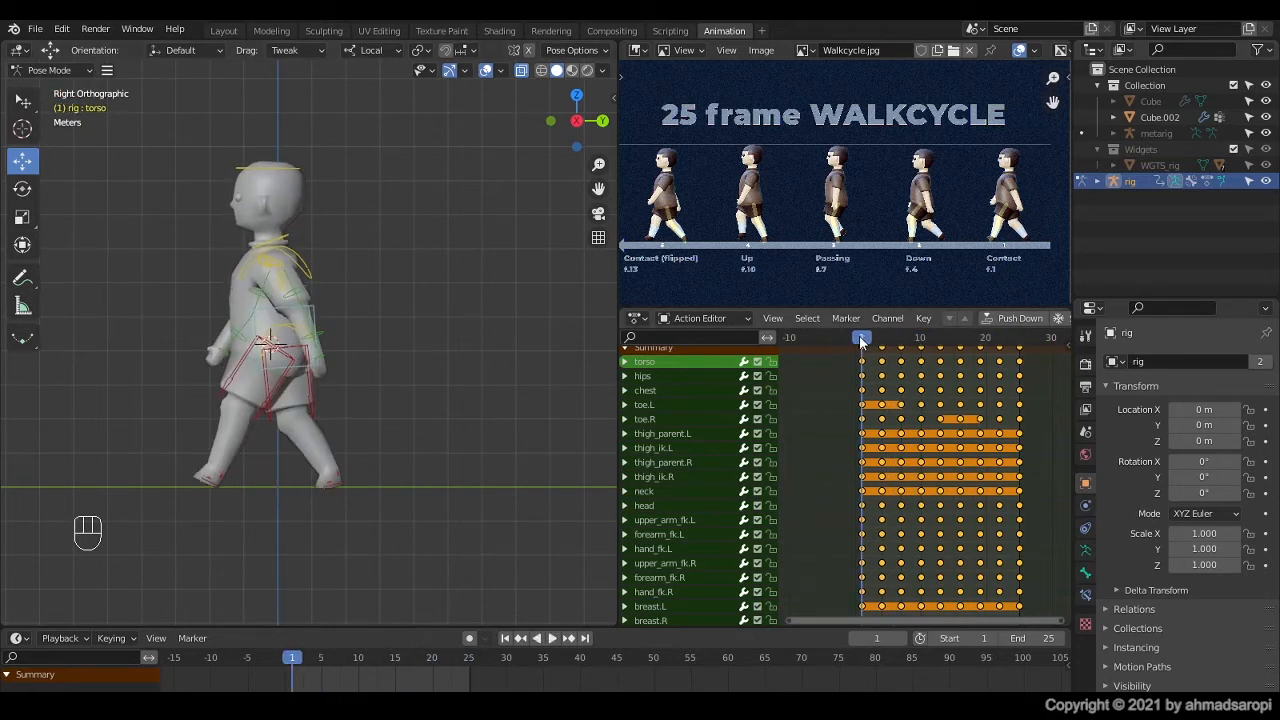
pyautogui.press('space')
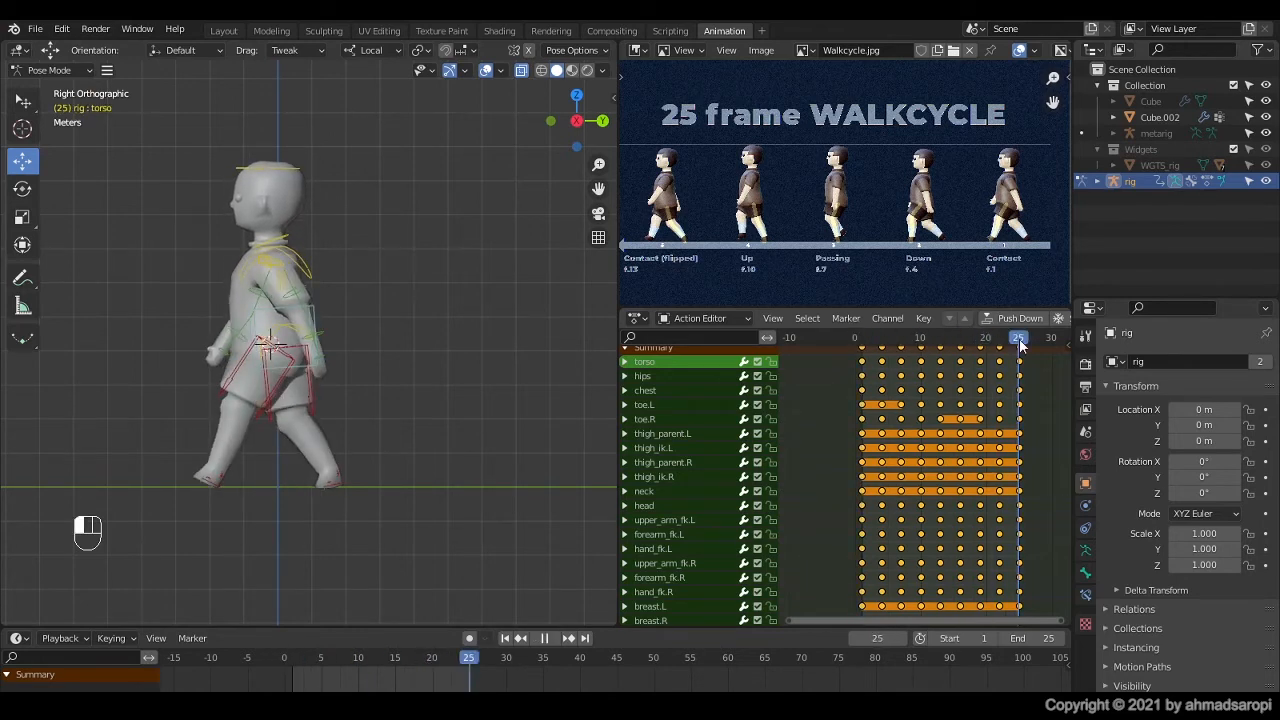
pyautogui.press('space')
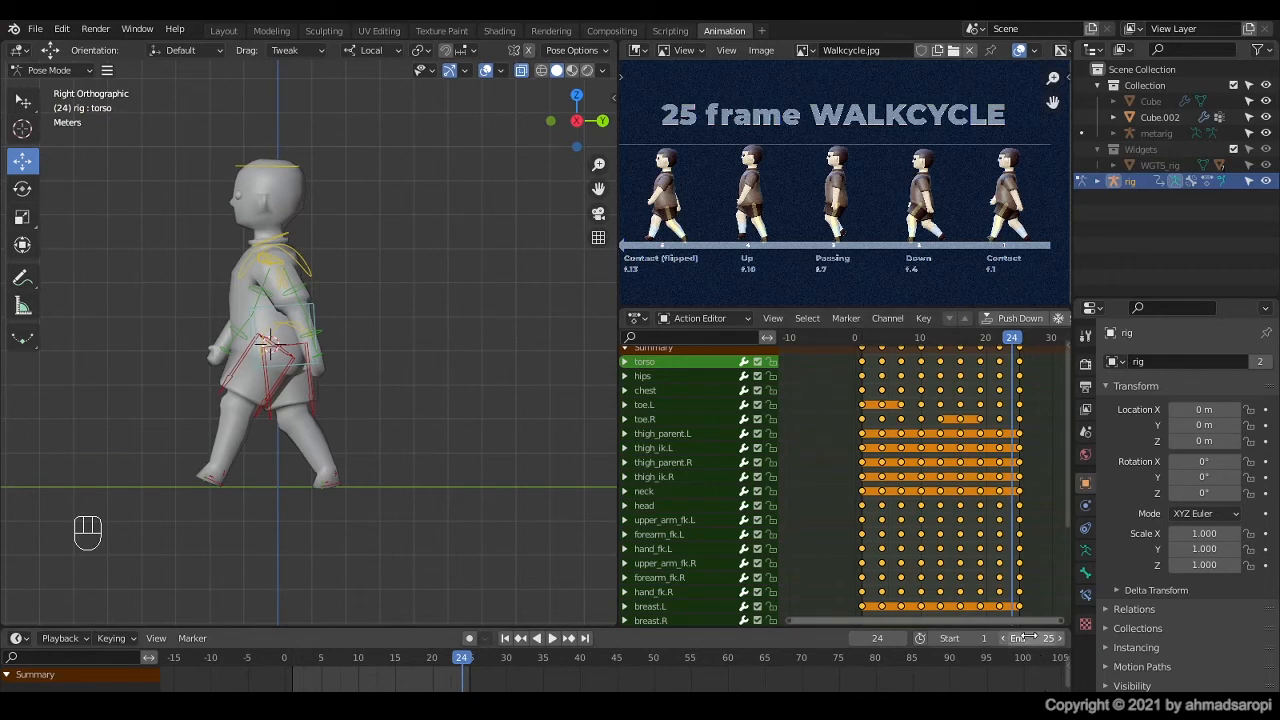
# Step: Set the scene's end frame to 24 and play back the looping walk cycle from frame 1
pyautogui.click(1030, 638)
pyautogui.write('24')
pyautogui.press('Return')
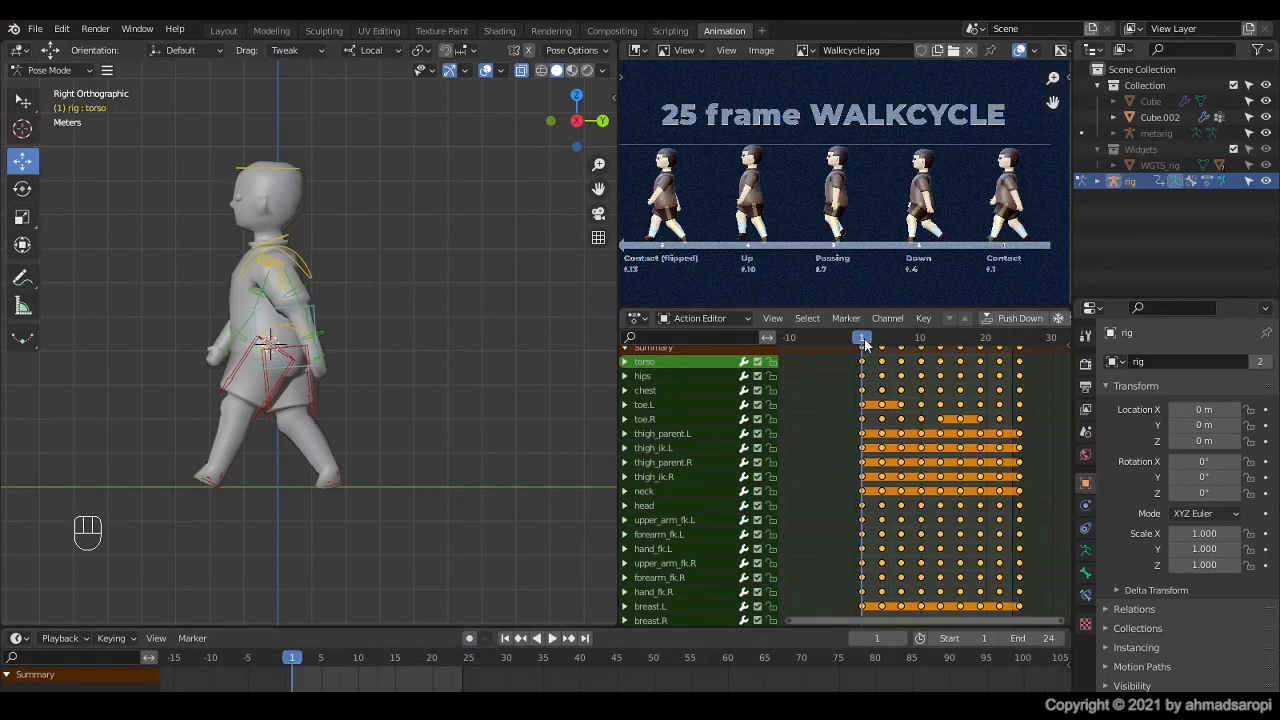
pyautogui.press('space')
pyautogui.moveTo(980, 342); pyautogui.dragTo(999, 342)
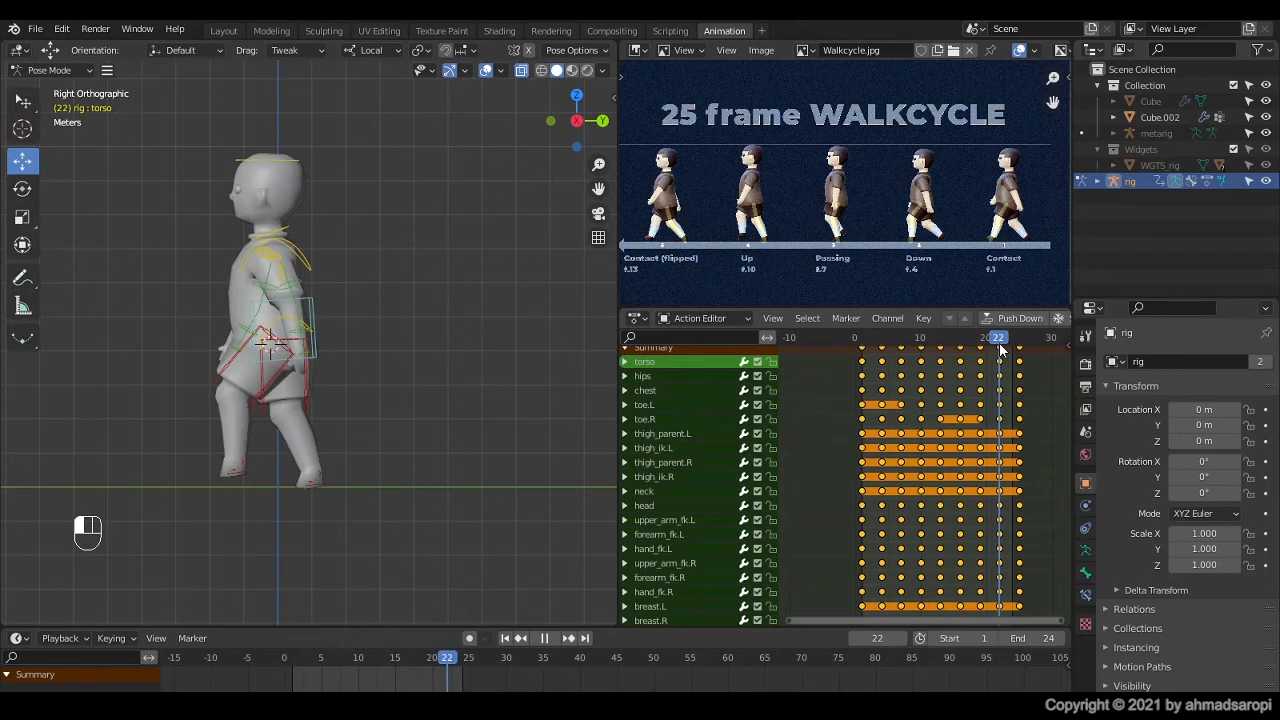
pyautogui.press('space')
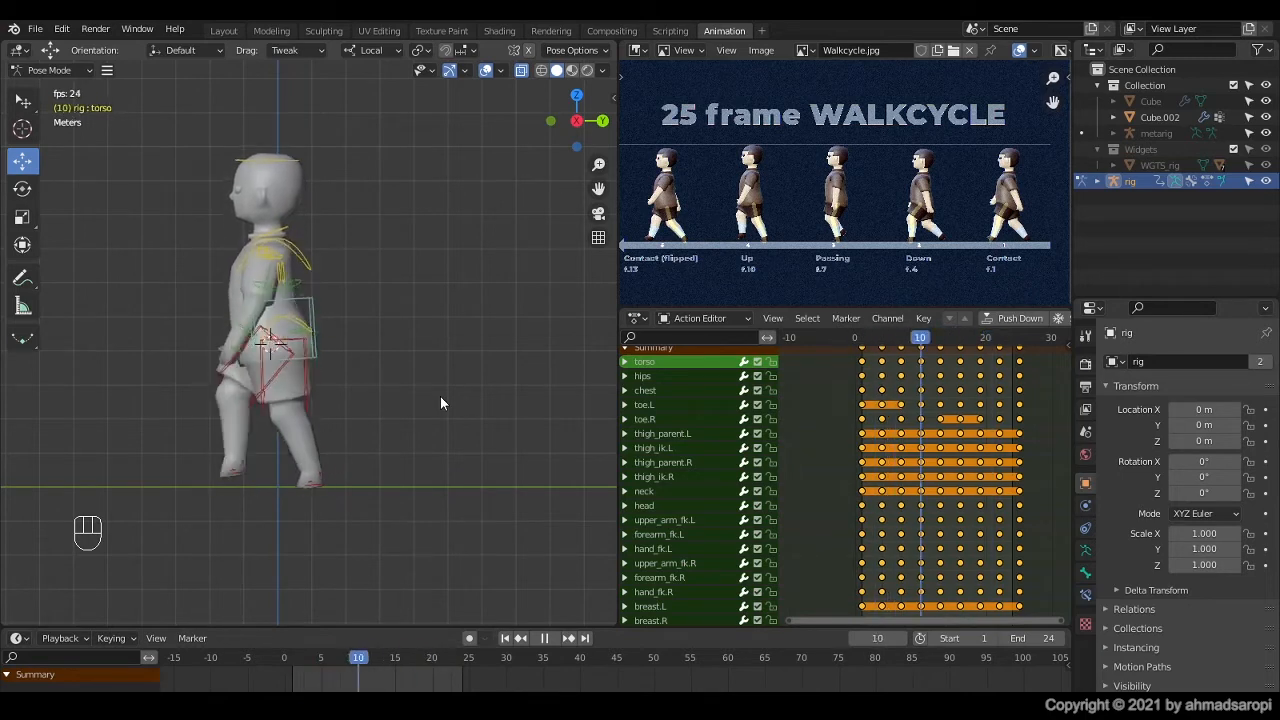
pyautogui.press('space')
pyautogui.click(389, 440)
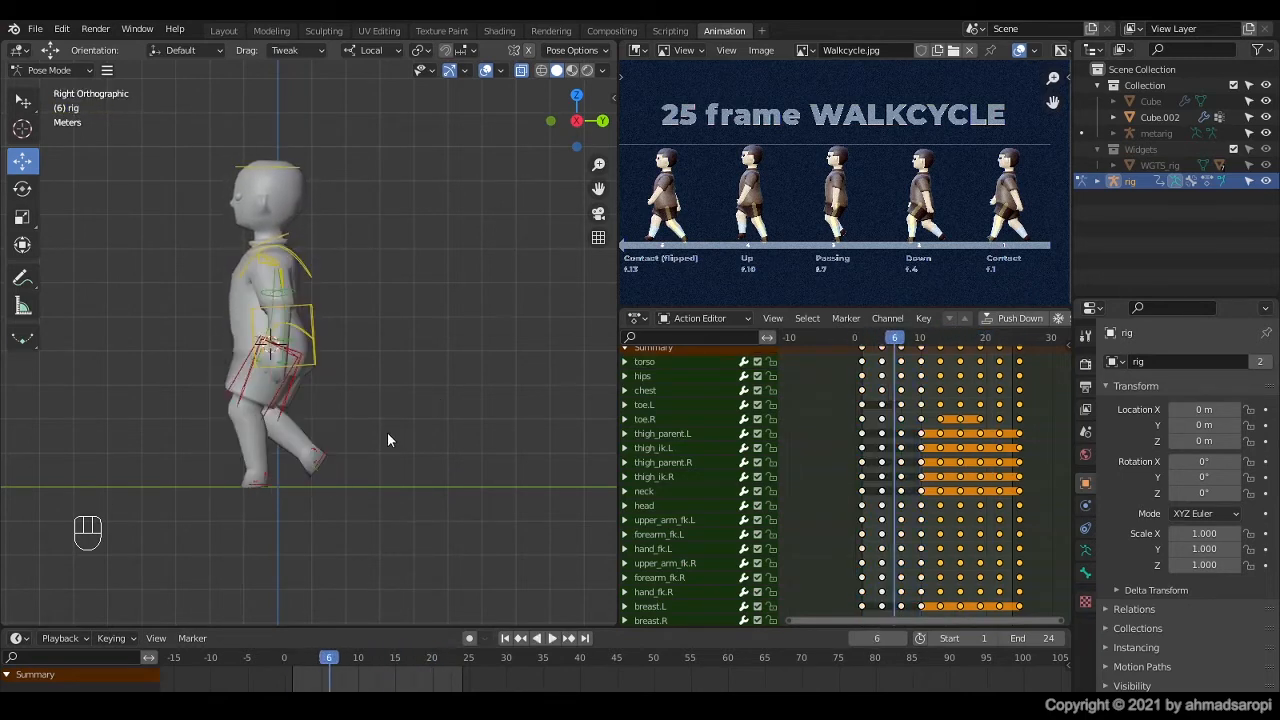
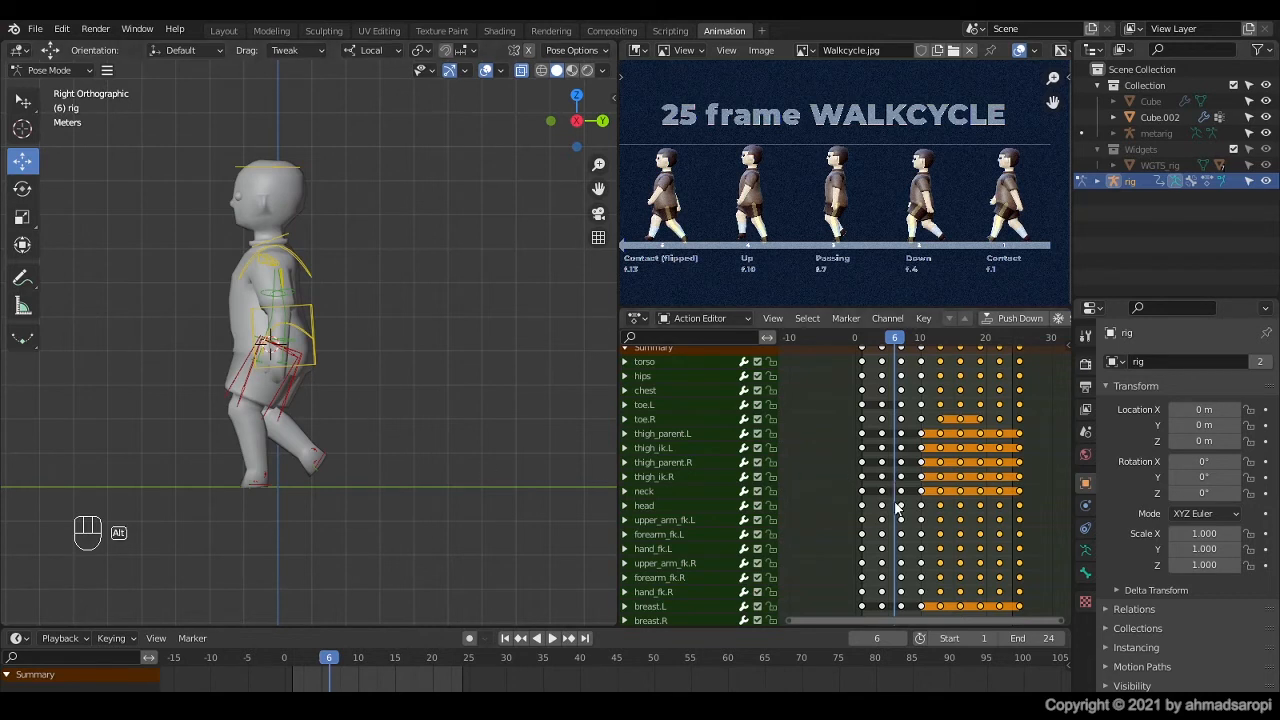
# Step: Select all rig controls and delete the mirrored keyframes at frames 16, 19, 22 and 25
pyautogui.keyDown('alt'); pyautogui.scroll(-3, 896, 503); pyautogui.keyUp('alt')
pyautogui.scroll(-1, 947, 429)
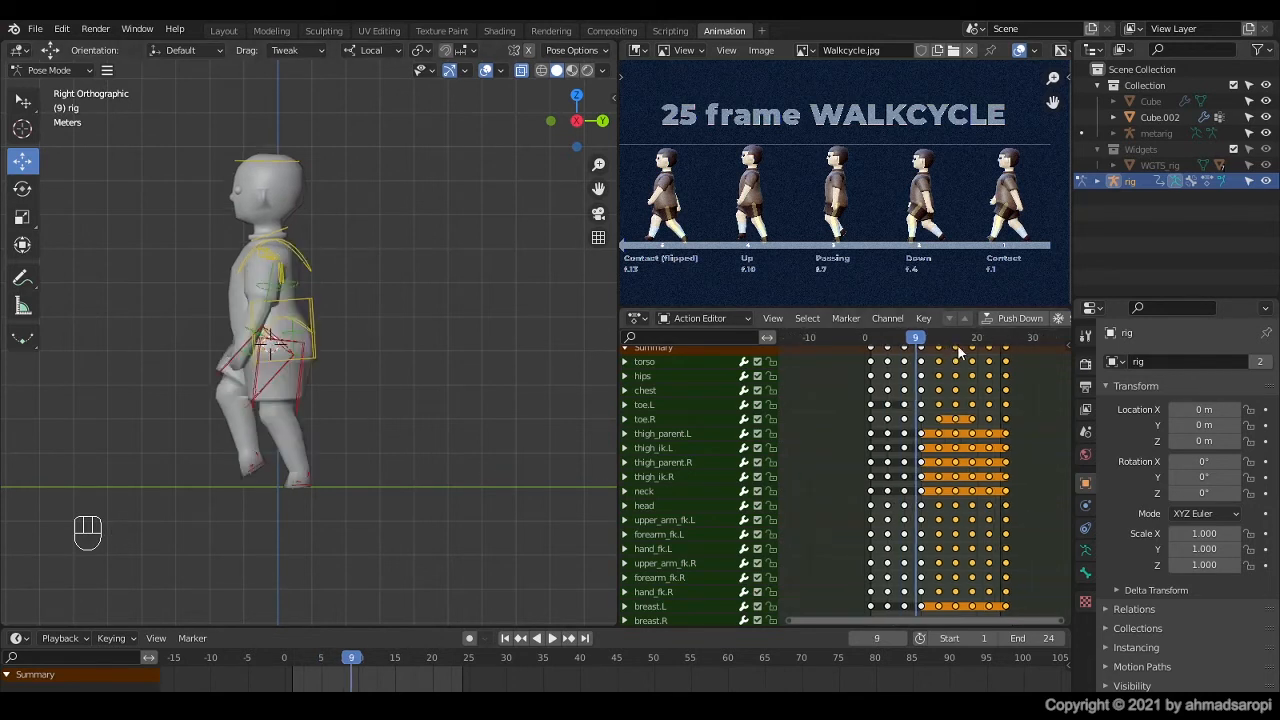
pyautogui.click(957, 344)
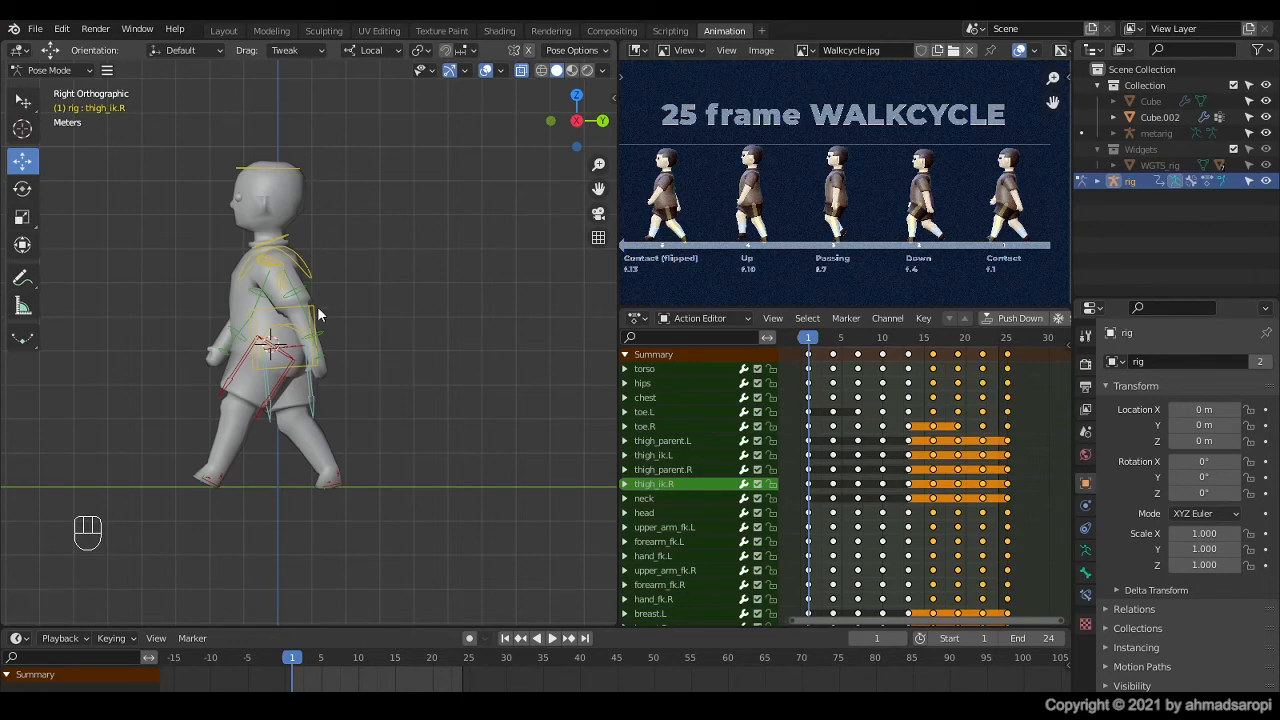
pyautogui.press('a')
pyautogui.click(406, 677)
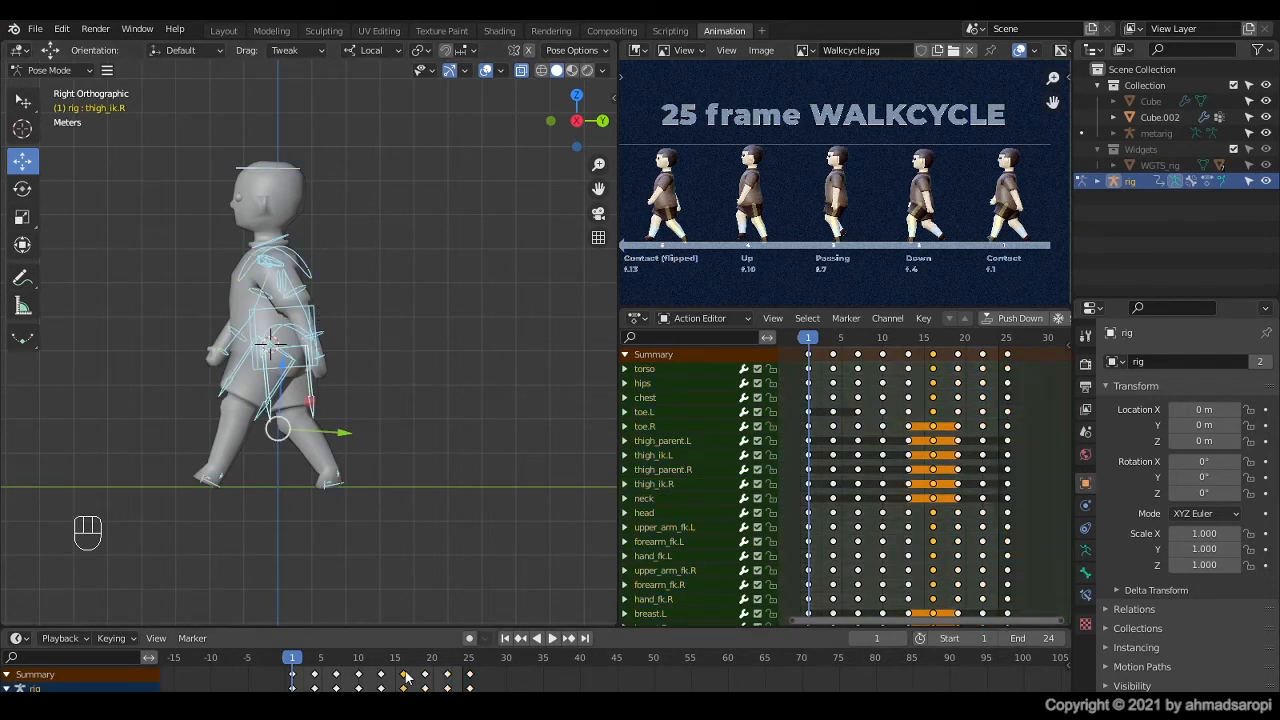
pyautogui.keyDown('shift'); pyautogui.click(425, 677); pyautogui.keyUp('shift')
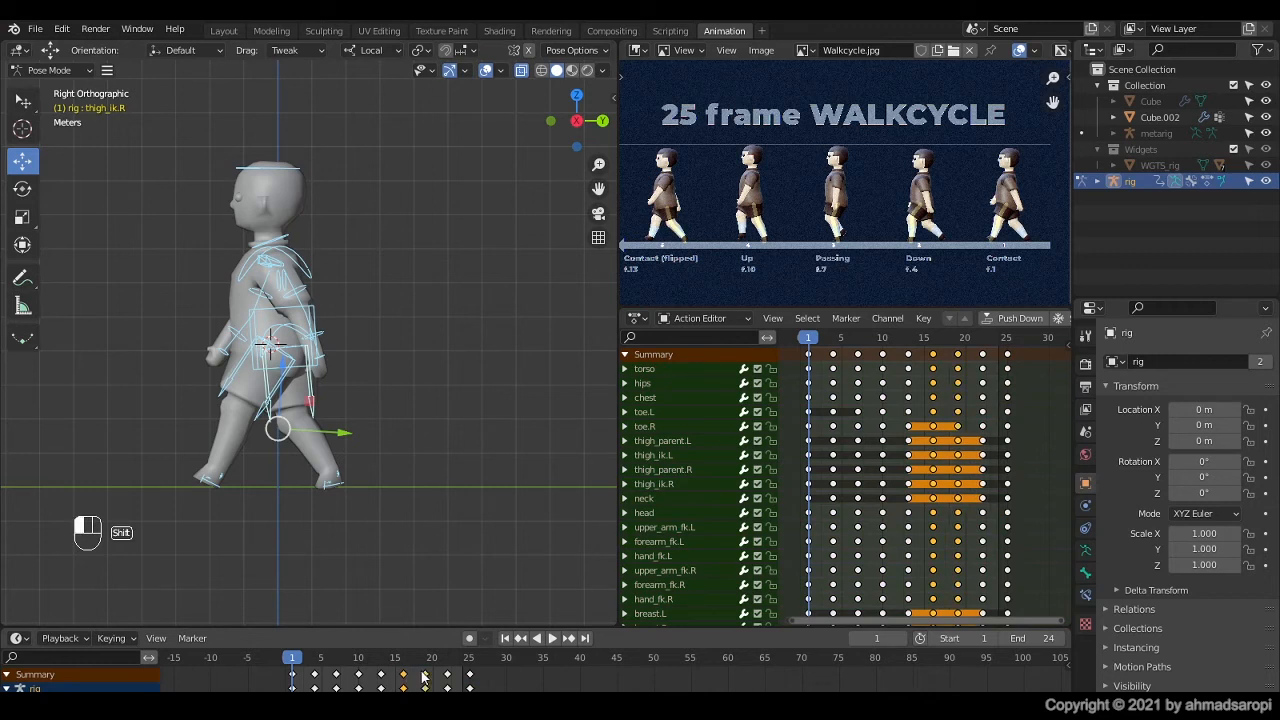
pyautogui.keyDown('shift'); pyautogui.click(447, 677); pyautogui.keyUp('shift')
pyautogui.keyDown('shift'); pyautogui.click(470, 677); pyautogui.keyUp('shift')
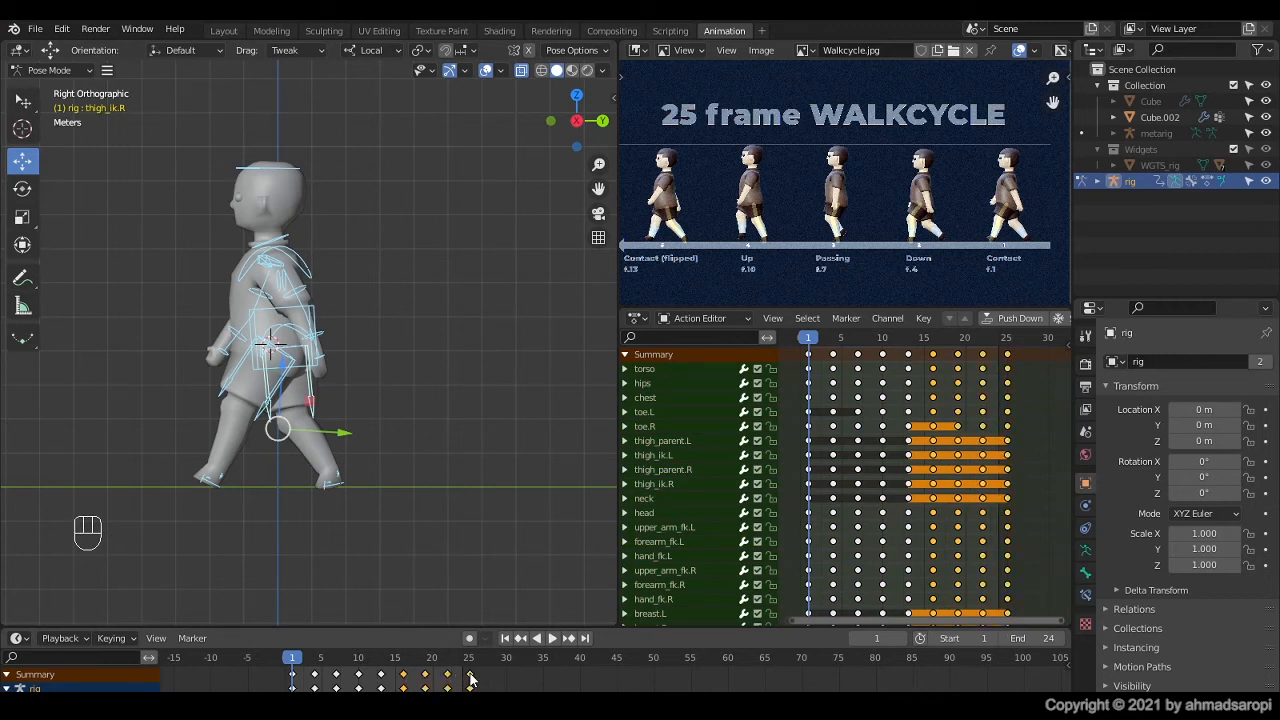
pyautogui.press('x')
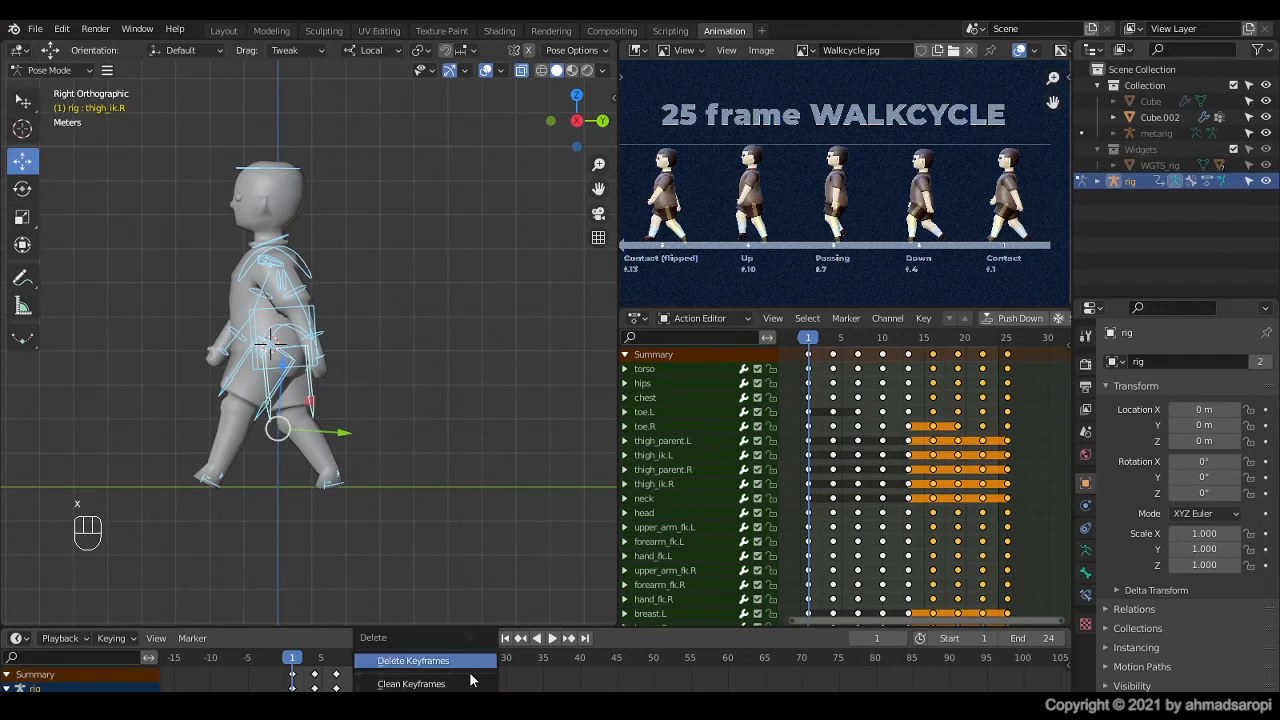
pyautogui.click(454, 663)
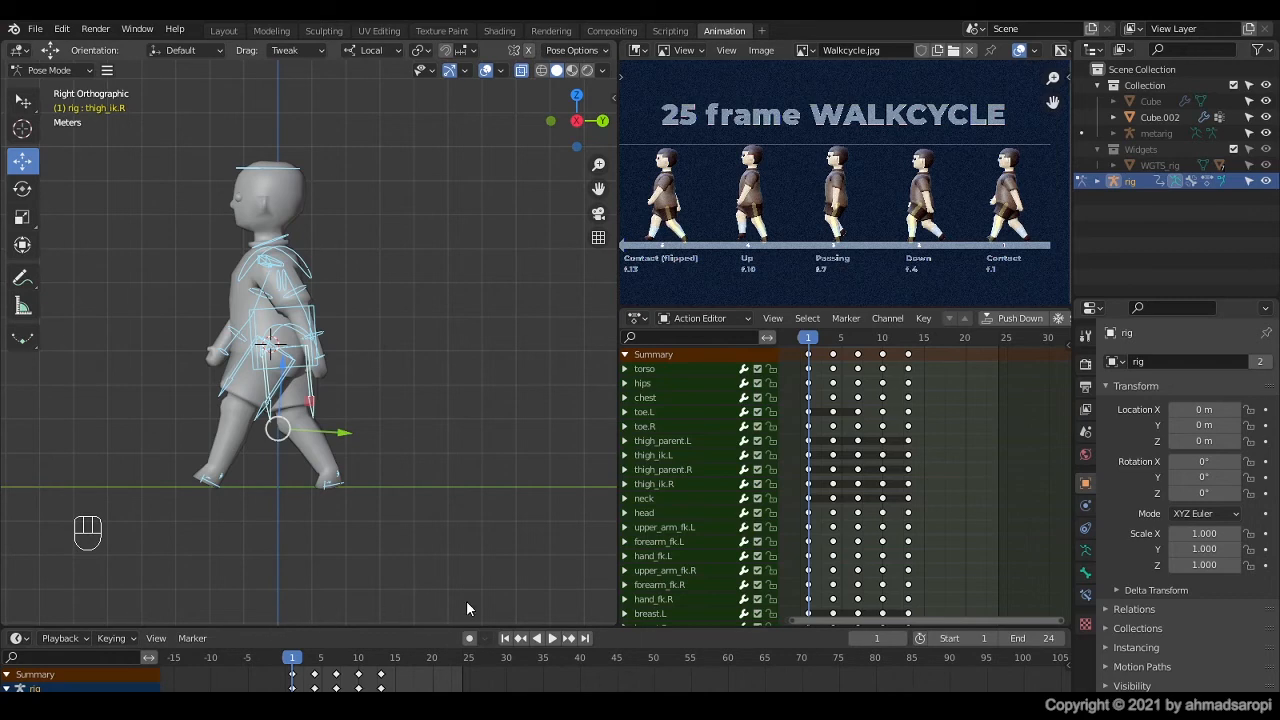
# Step: At frame 2, rotate the left foot control foot_ik.L so the foot lies flat on the ground line
pyautogui.press('space')
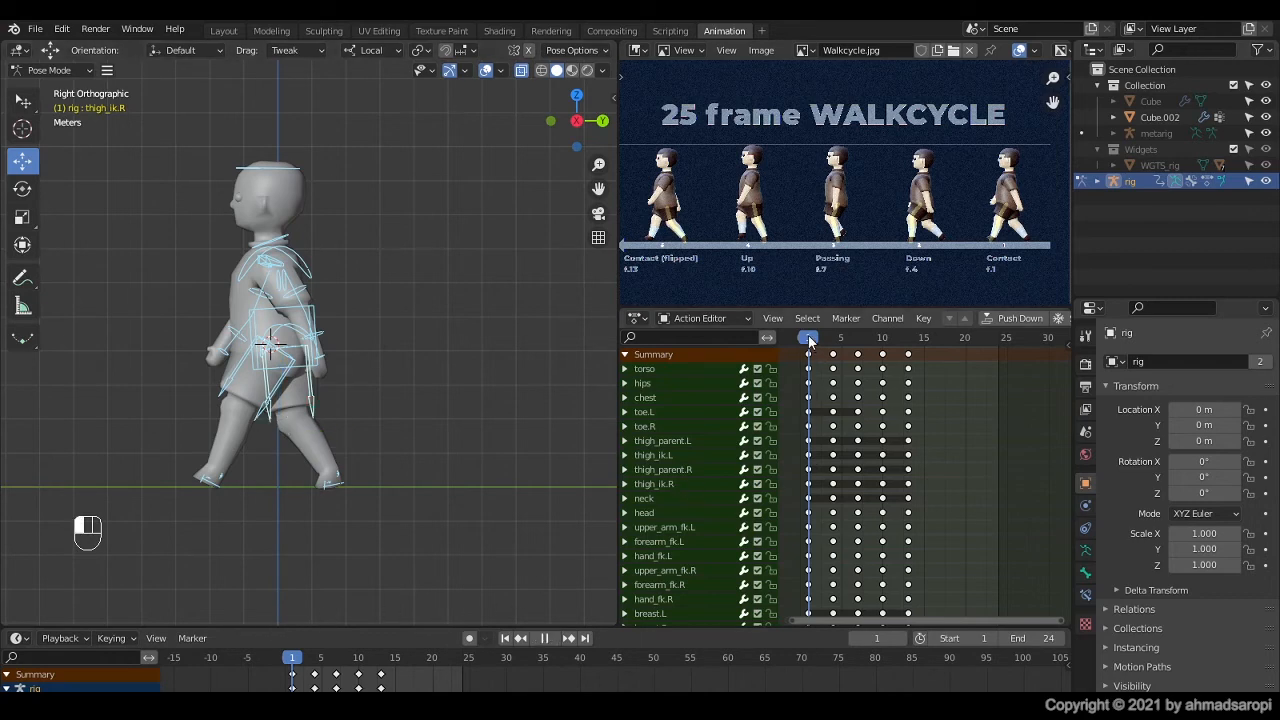
pyautogui.press('space')
pyautogui.scroll(4, 224, 505)
pyautogui.keyDown('shift'); pyautogui.moveTo(181, 567); pyautogui.dragTo(260, 435, button='middle'); pyautogui.keyUp('shift')
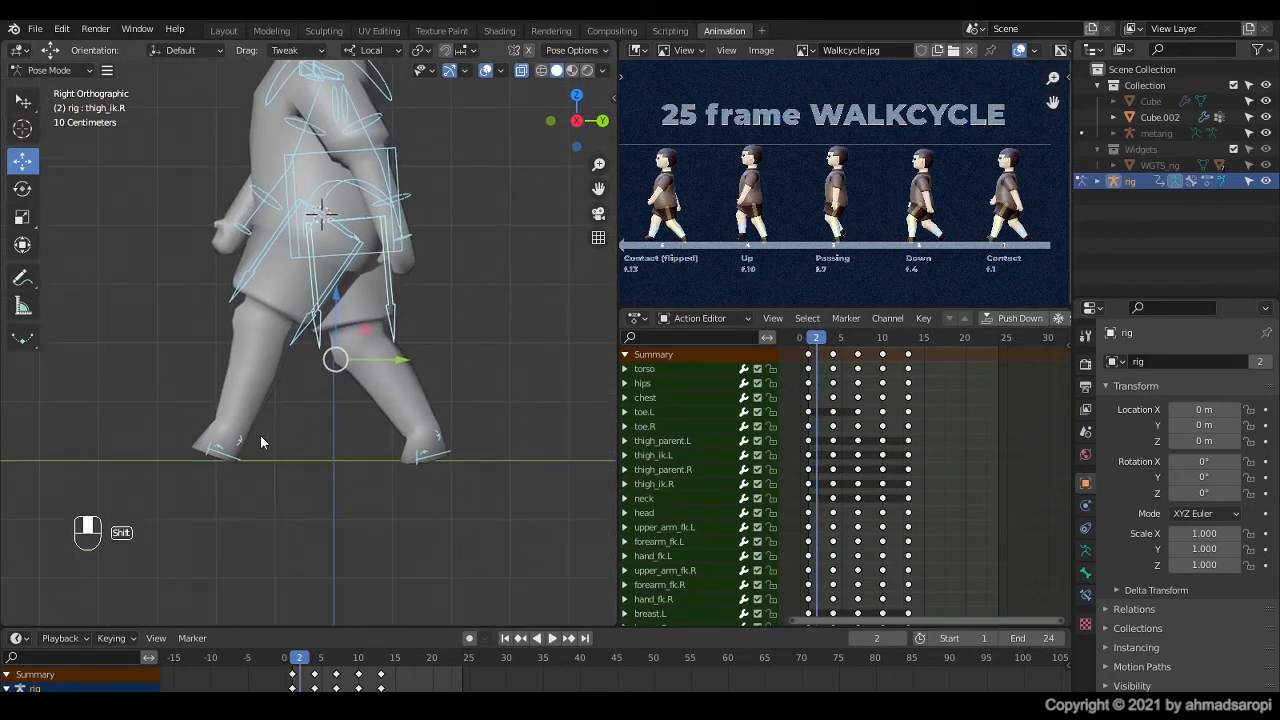
pyautogui.scroll(3, 260, 435)
pyautogui.keyDown('shift'); pyautogui.moveTo(226, 484); pyautogui.dragTo(288, 450, button='middle'); pyautogui.keyUp('shift')
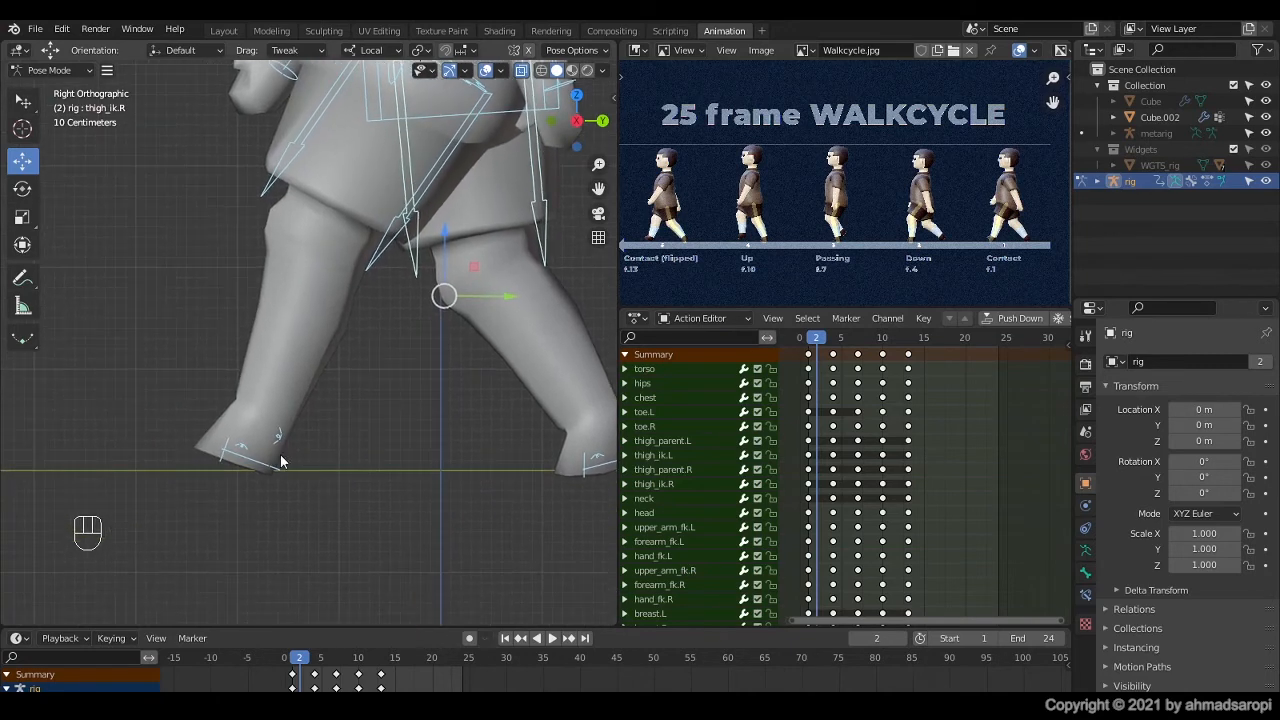
pyautogui.click(252, 466)
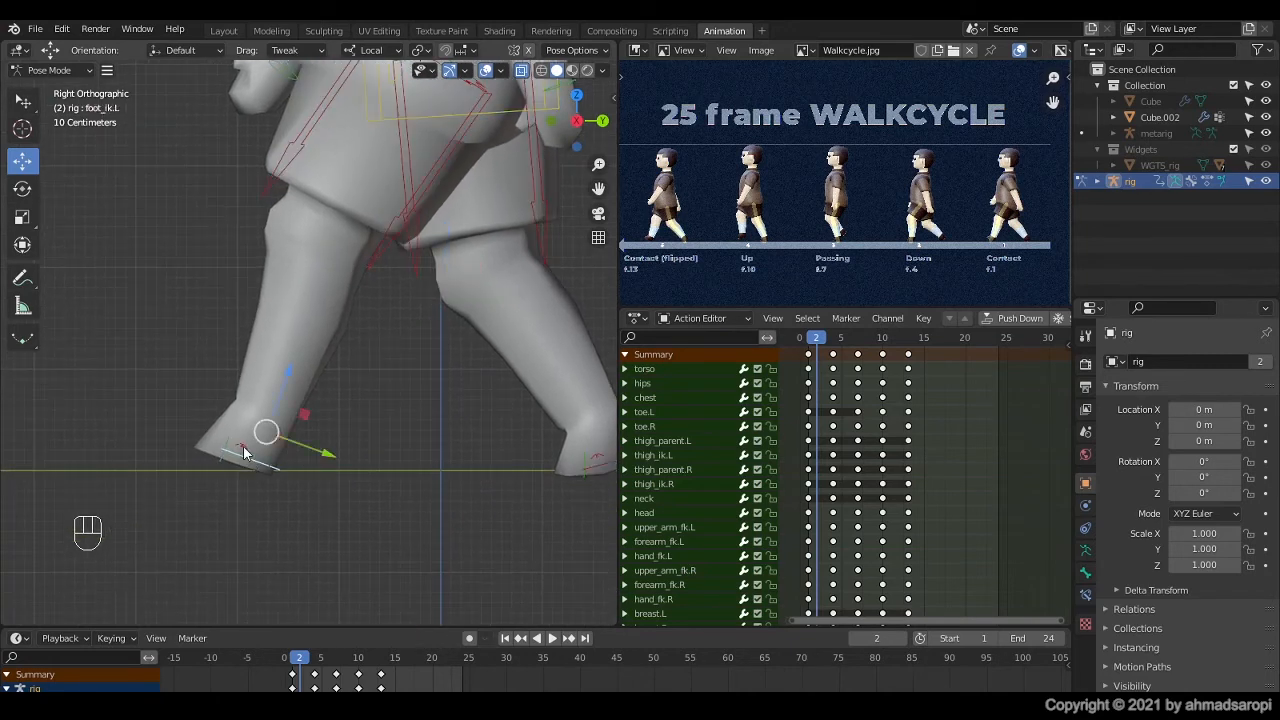
pyautogui.press('r')
pyautogui.click(231, 433)
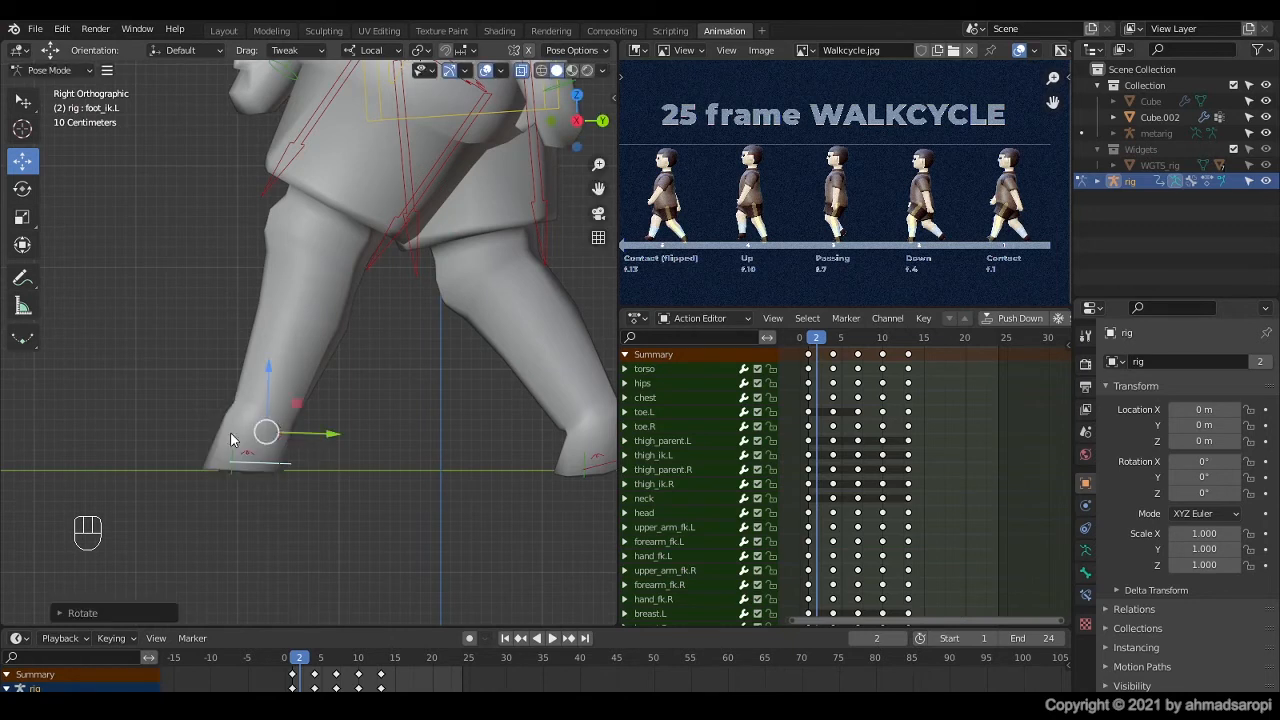
# Step: Reset toe.L's rotation, tilt it up about 13°, and keyframe it together with foot_ik.L at frame 2
pyautogui.hotkey('alt', 'r')
pyautogui.click(234, 480)
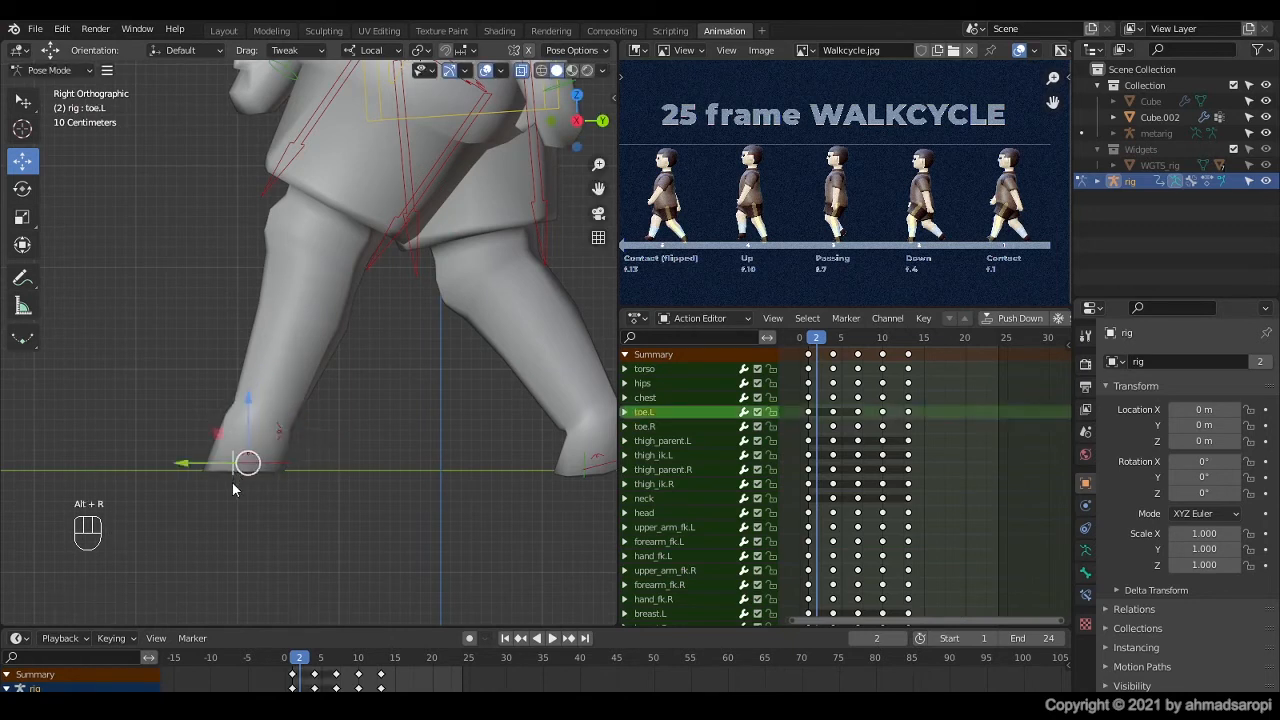
pyautogui.press('r')
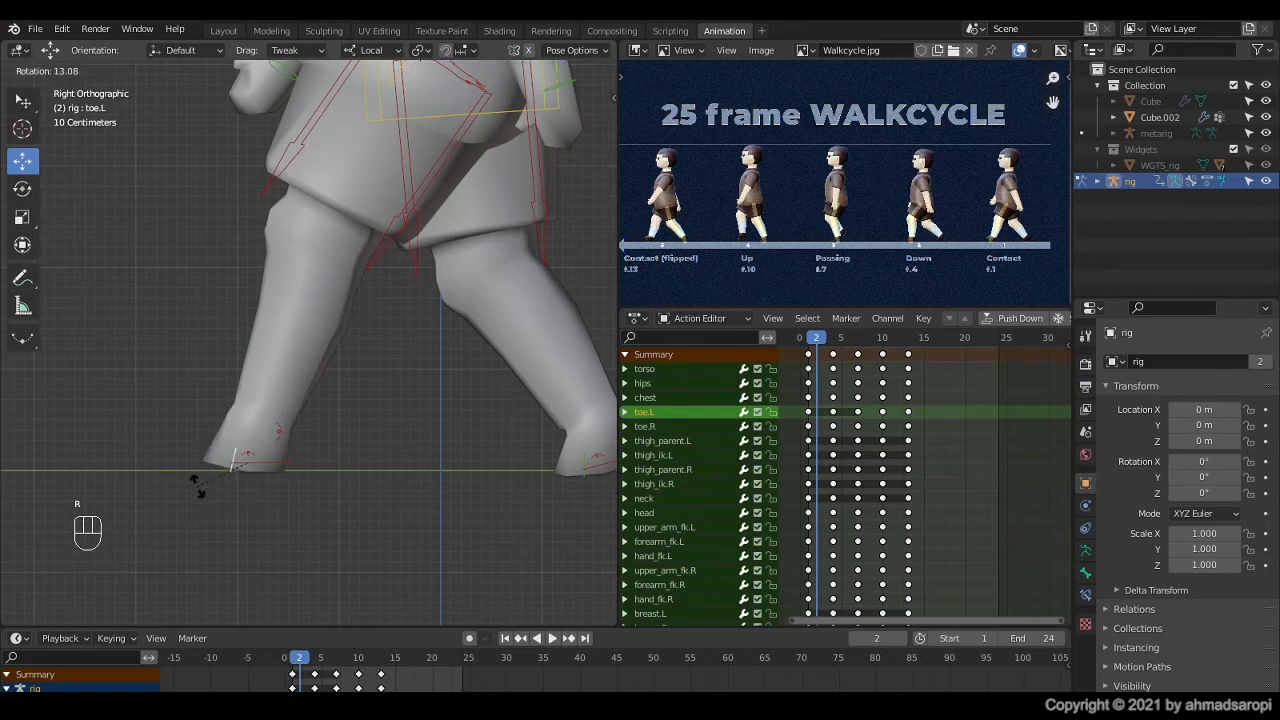
pyautogui.click(197, 485)
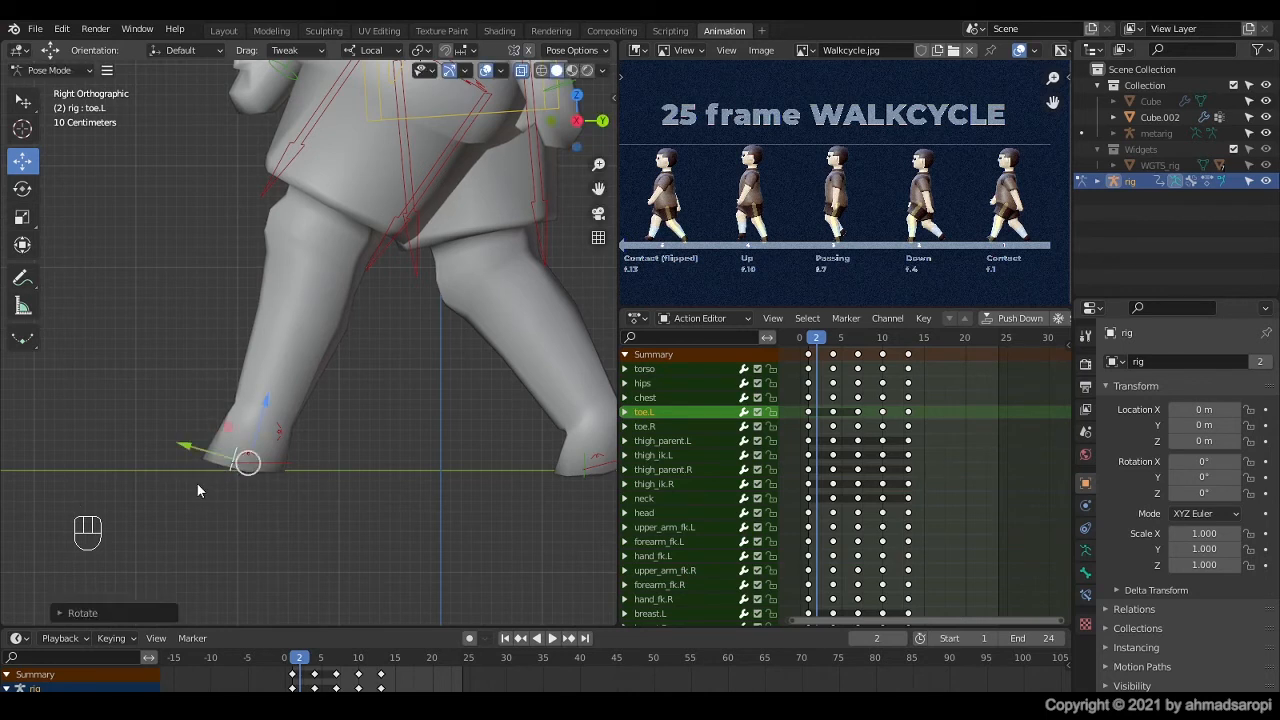
pyautogui.press('shift')
pyautogui.keyDown('shift'); pyautogui.click(277, 463); pyautogui.keyUp('shift')
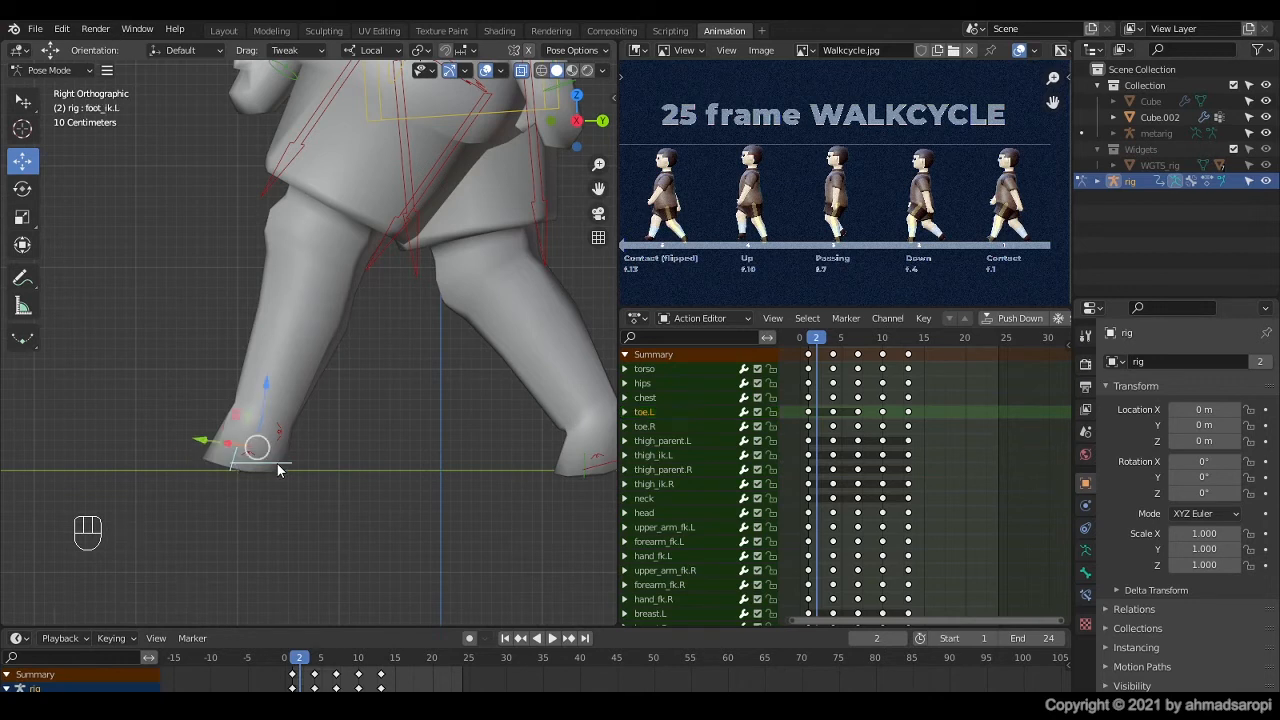
pyautogui.press('i')
# Step: At frame 3, clear toe.L's rotation so the toe is flat, and keyframe toe.L and foot_ik.L
pyautogui.click(825, 342)
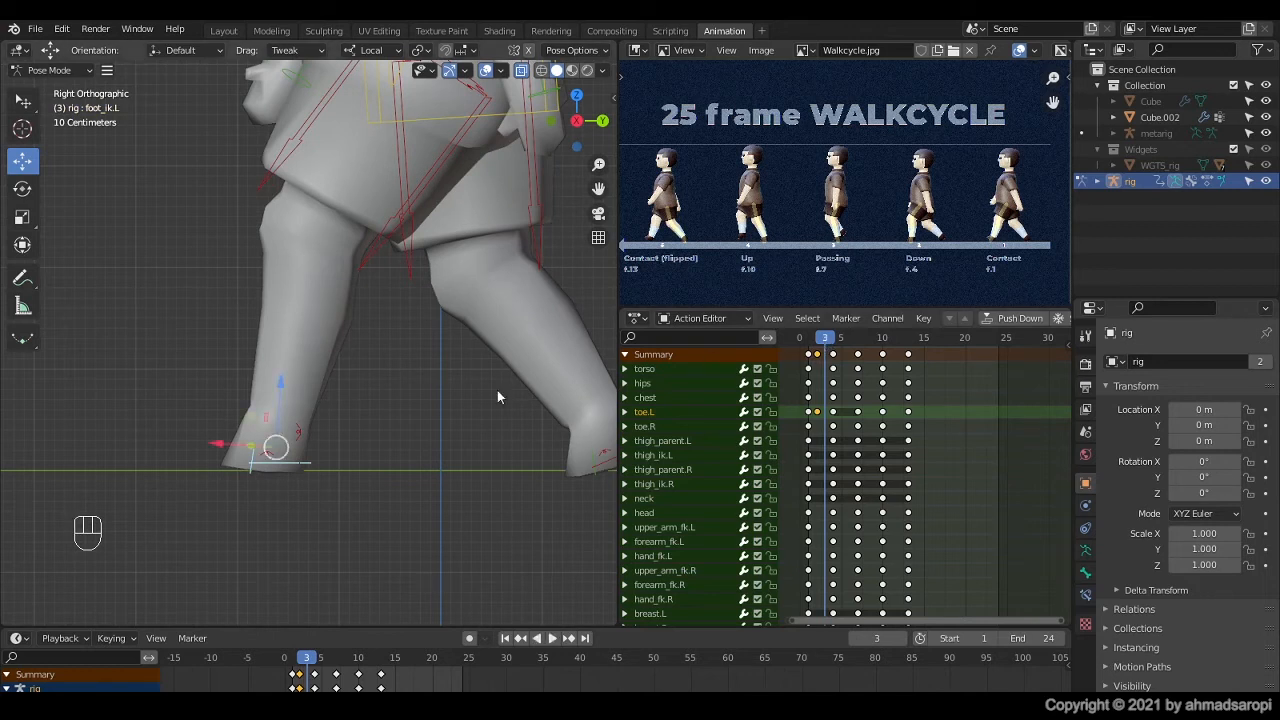
pyautogui.click(253, 475)
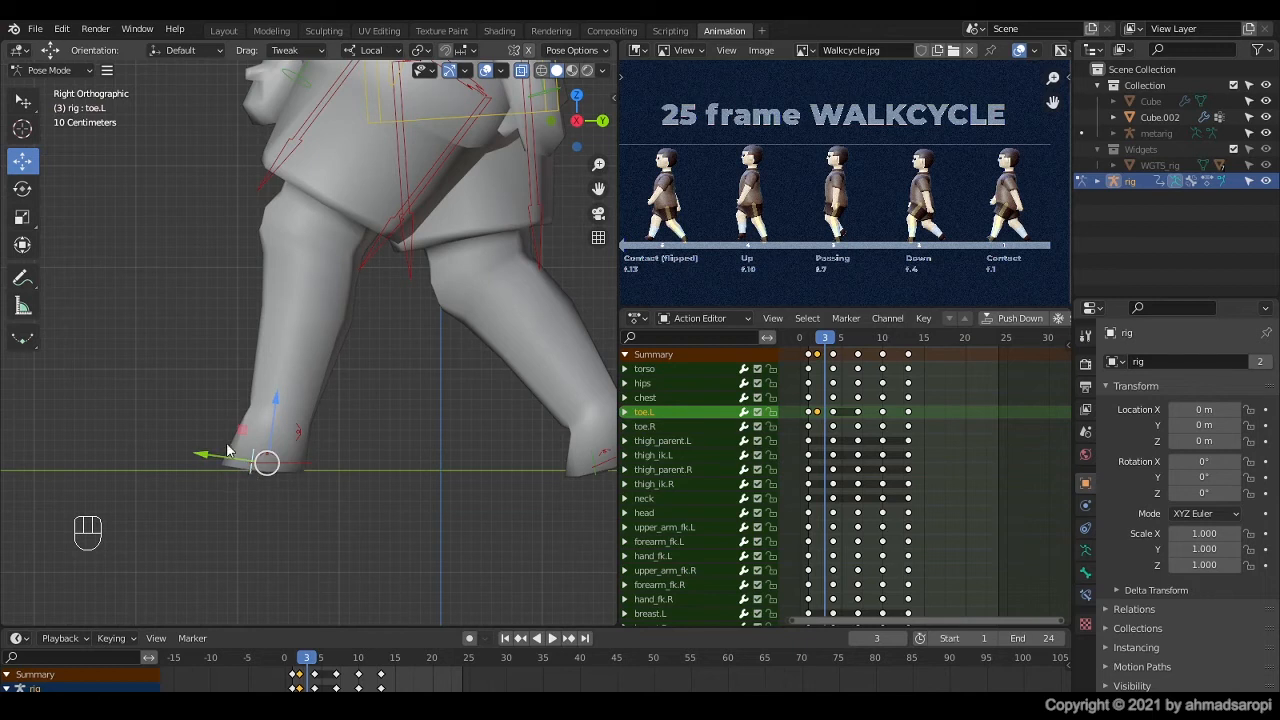
pyautogui.hotkey('alt', 'r')
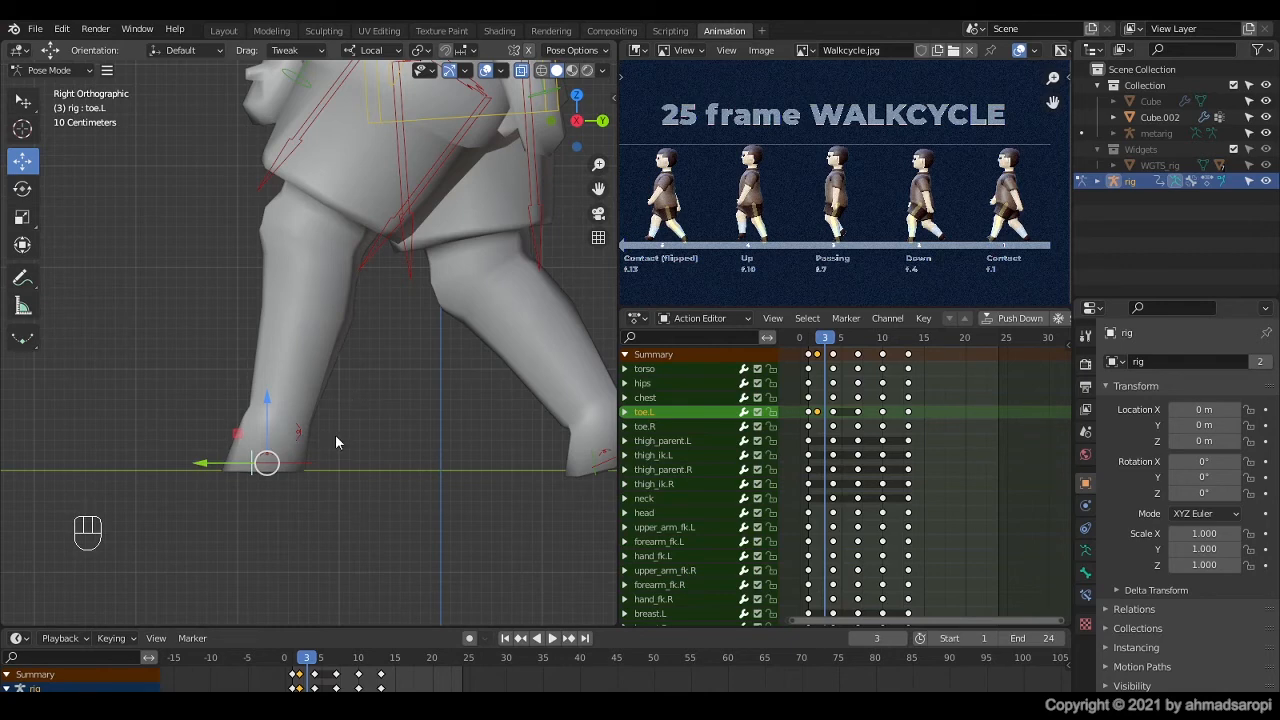
pyautogui.press('i')
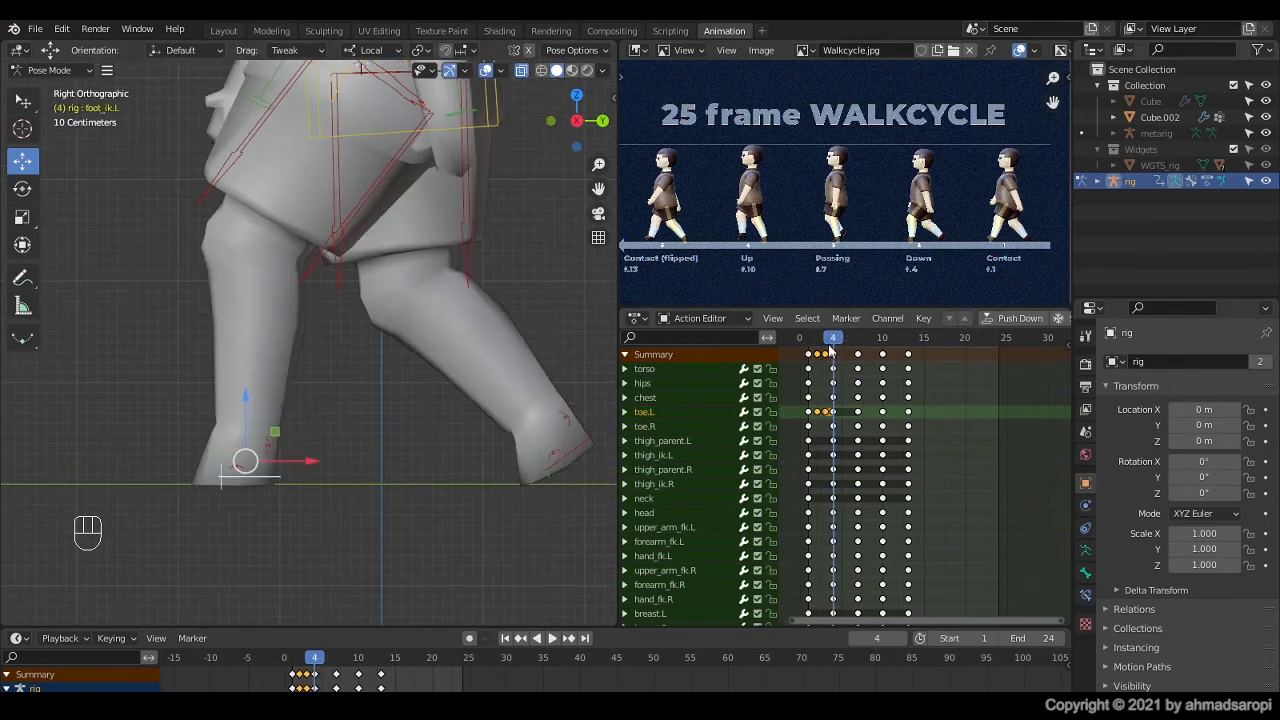
# Step: At frame 5, rotate toe.R by about -24° and keyframe it together with foot_ik.R
pyautogui.press('space')
pyautogui.press('space')
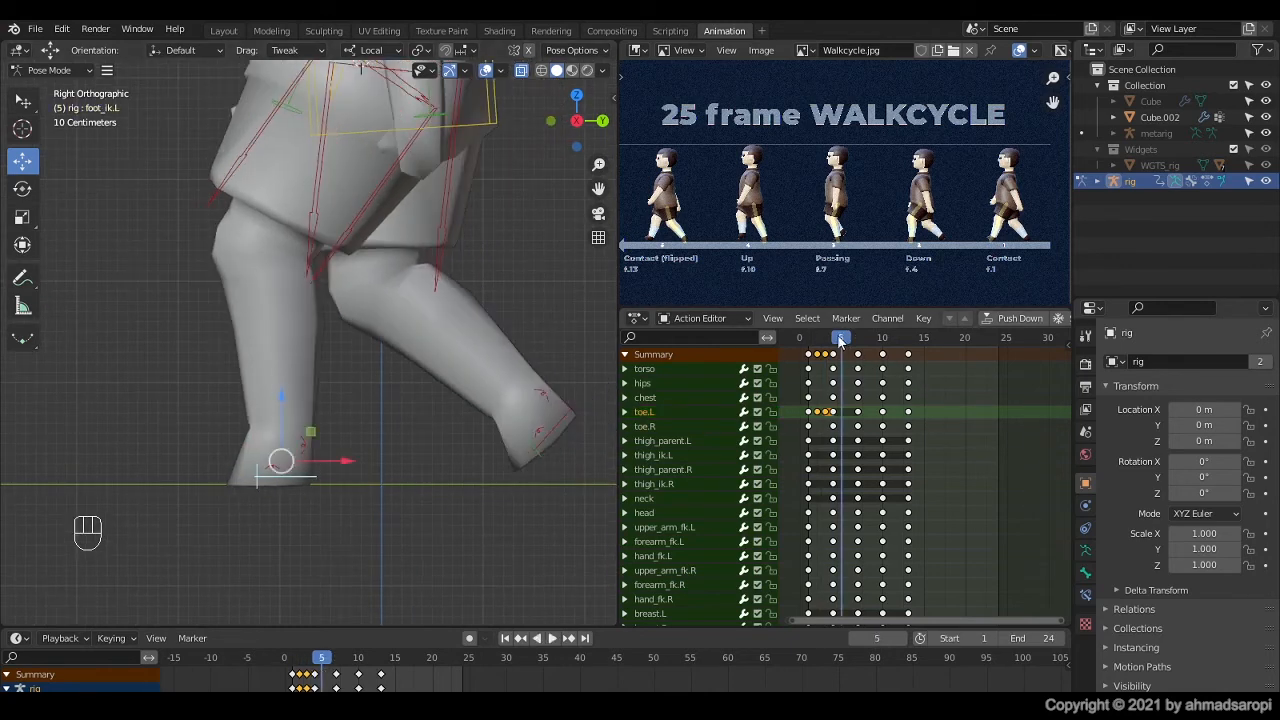
pyautogui.click(553, 455)
pyautogui.press('r')
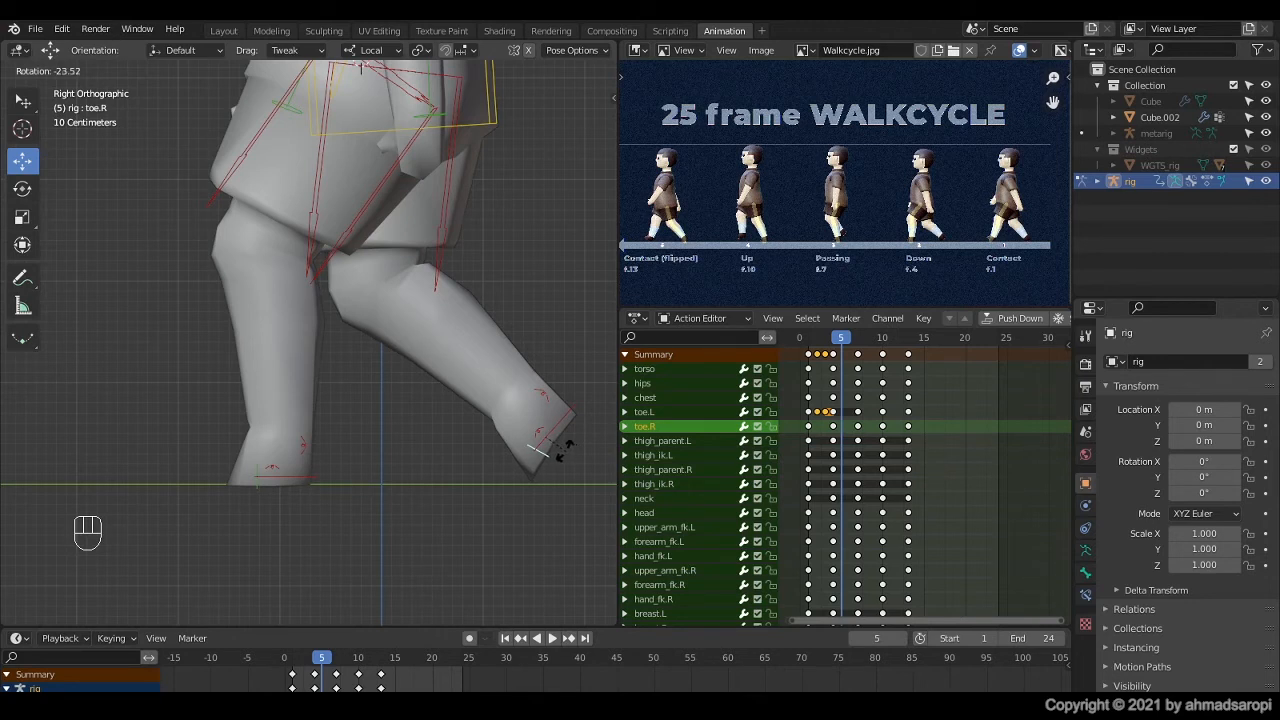
pyautogui.click(566, 455)
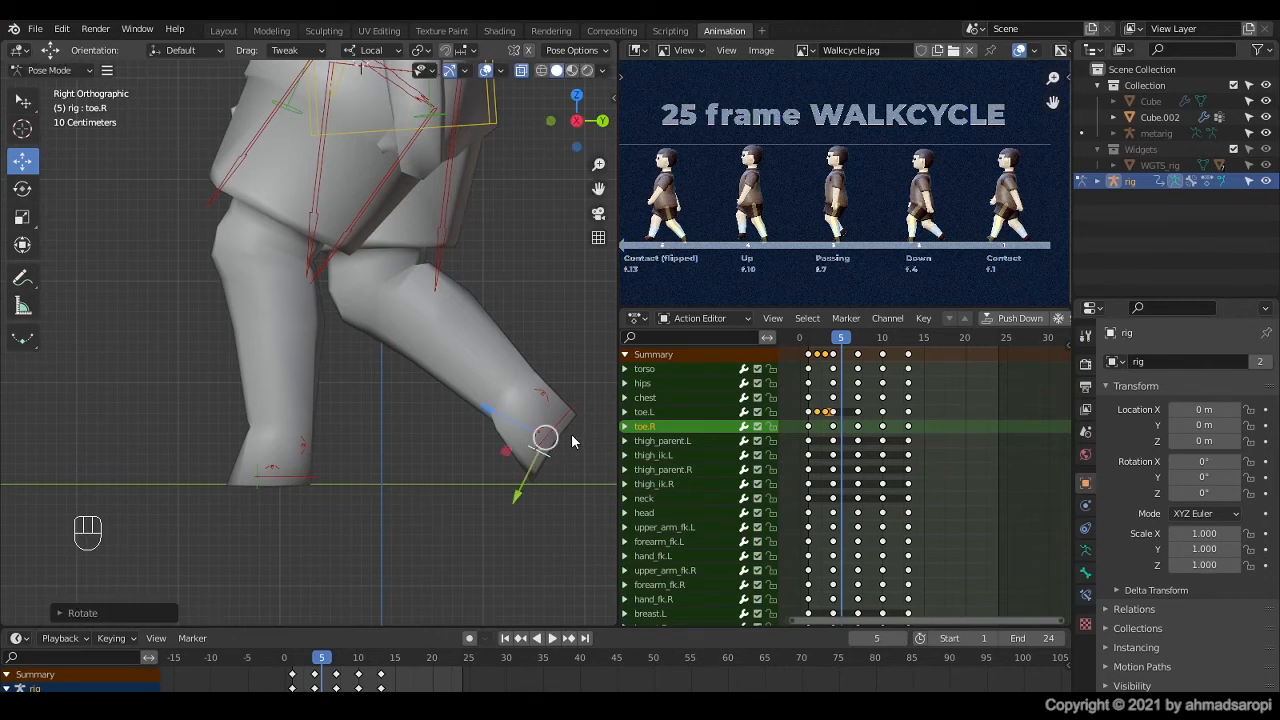
pyautogui.click(565, 424)
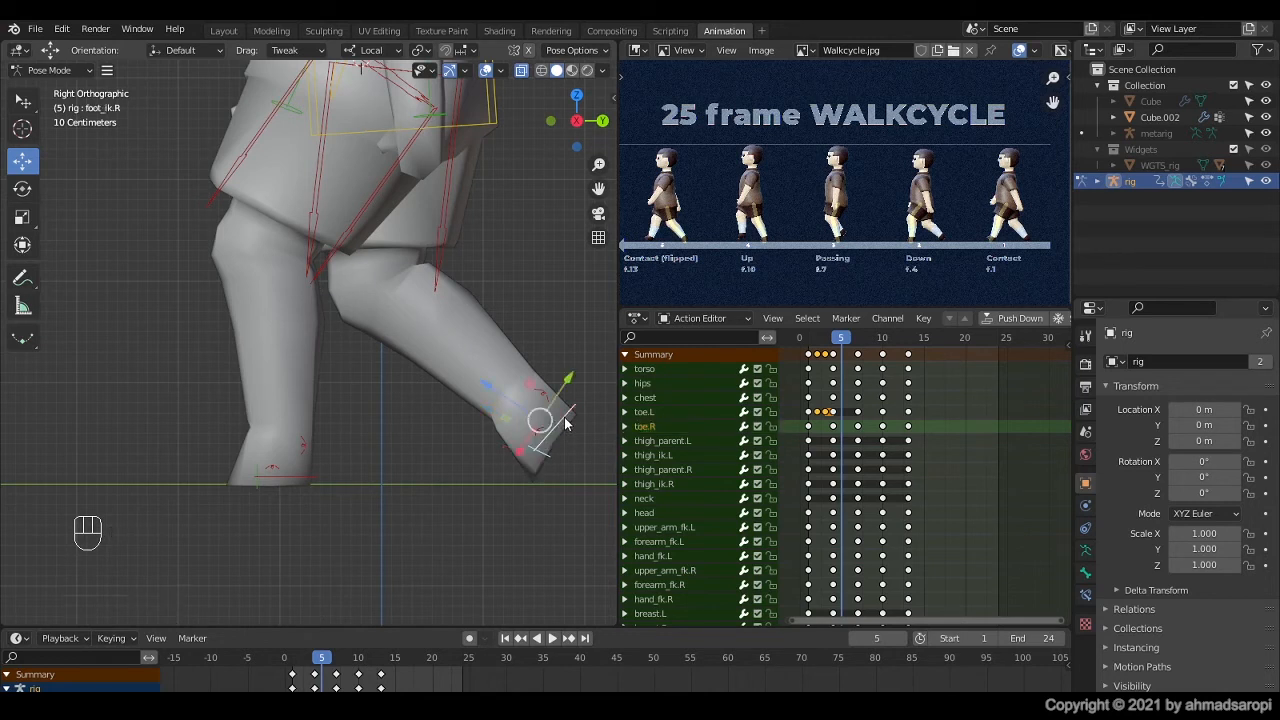
pyautogui.press('i')
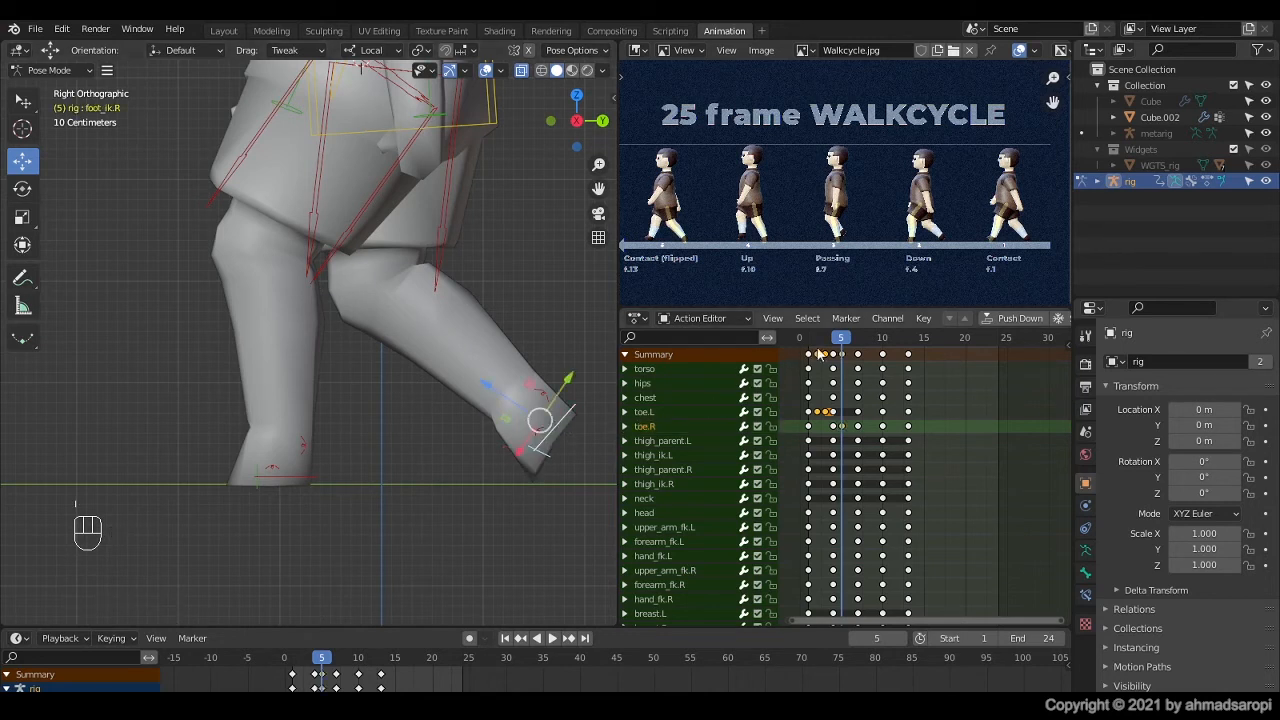
# Step: At frame 6, rotate toe.R by about -9° and keyframe it together with foot_ik.R
pyautogui.press('space')
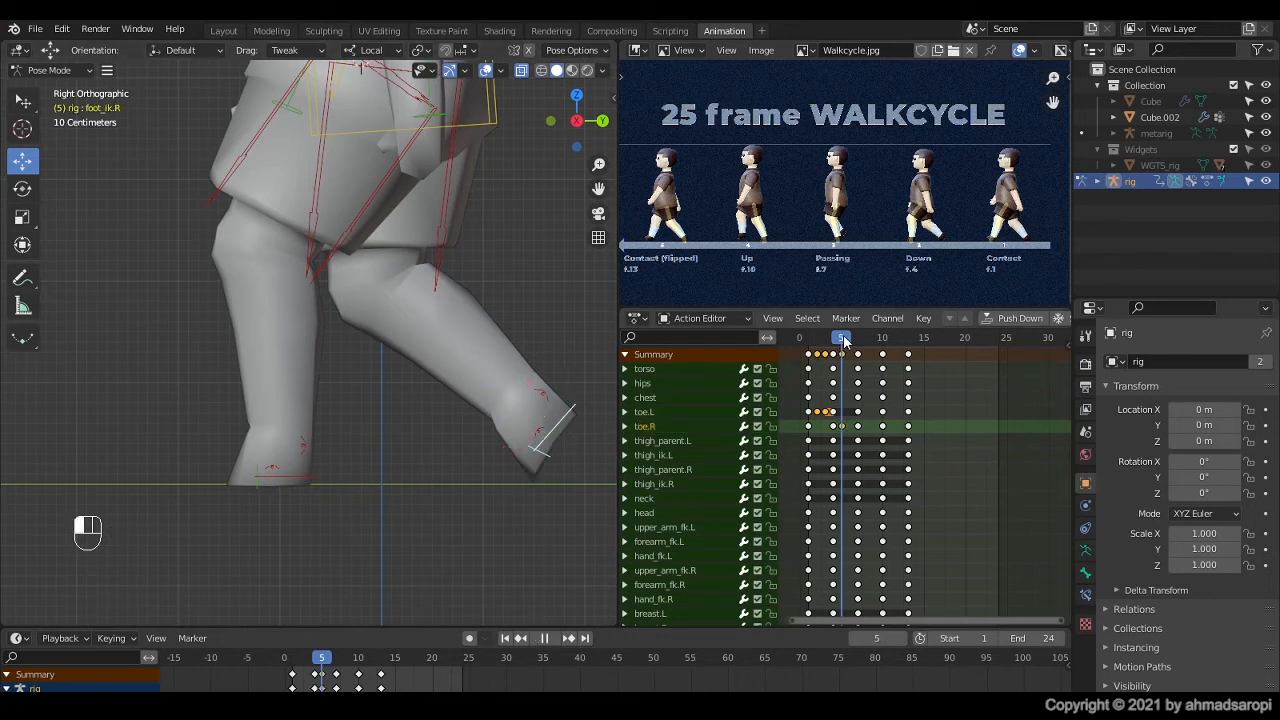
pyautogui.press('space')
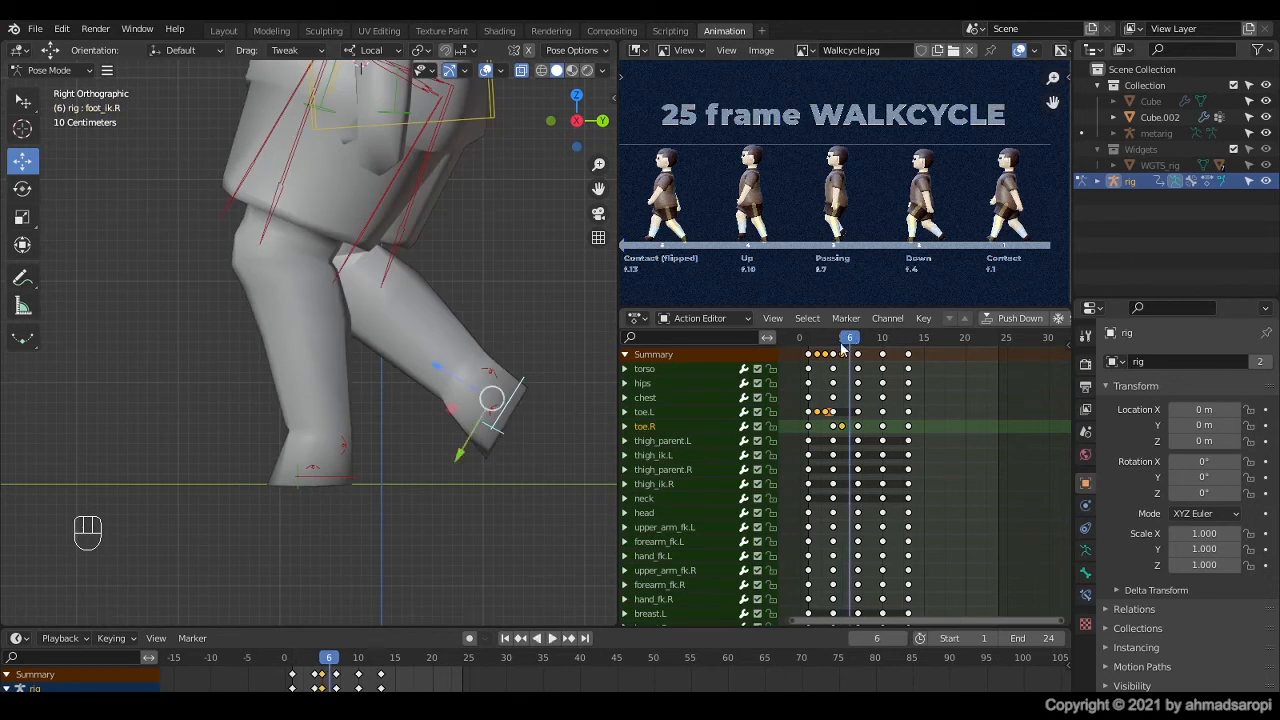
pyautogui.click(494, 431)
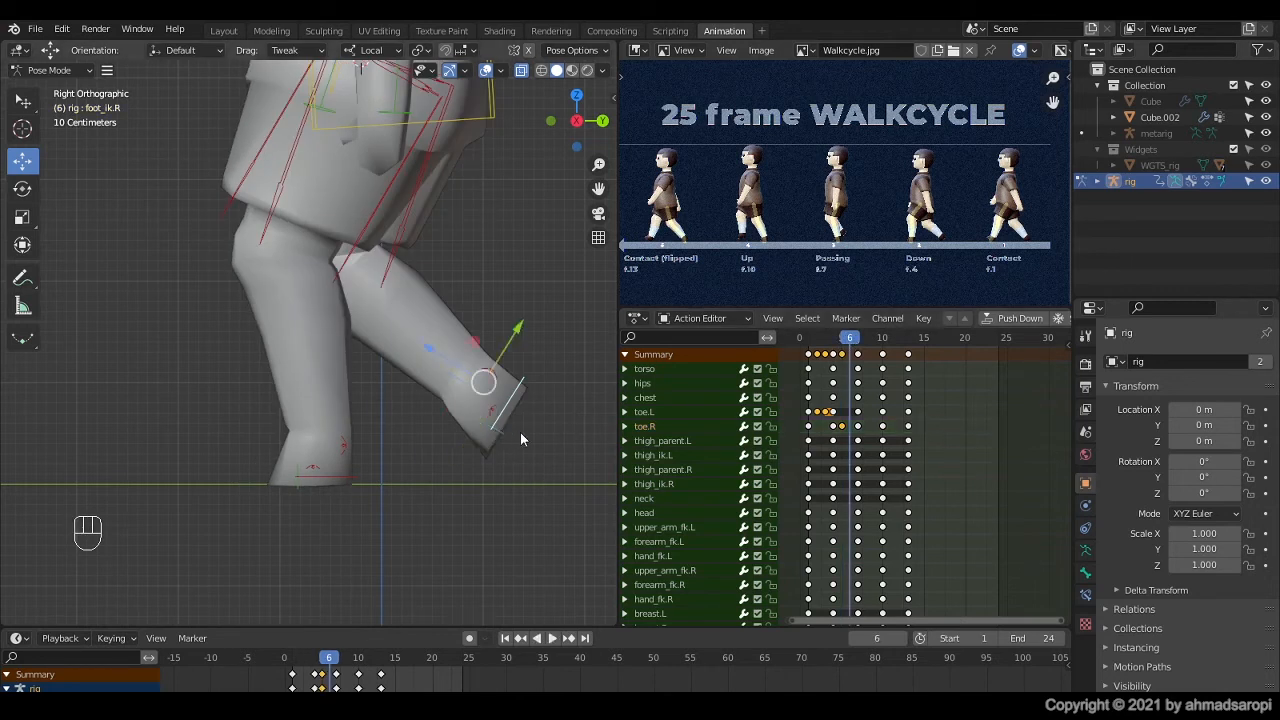
pyautogui.click(510, 441)
pyautogui.press('r')
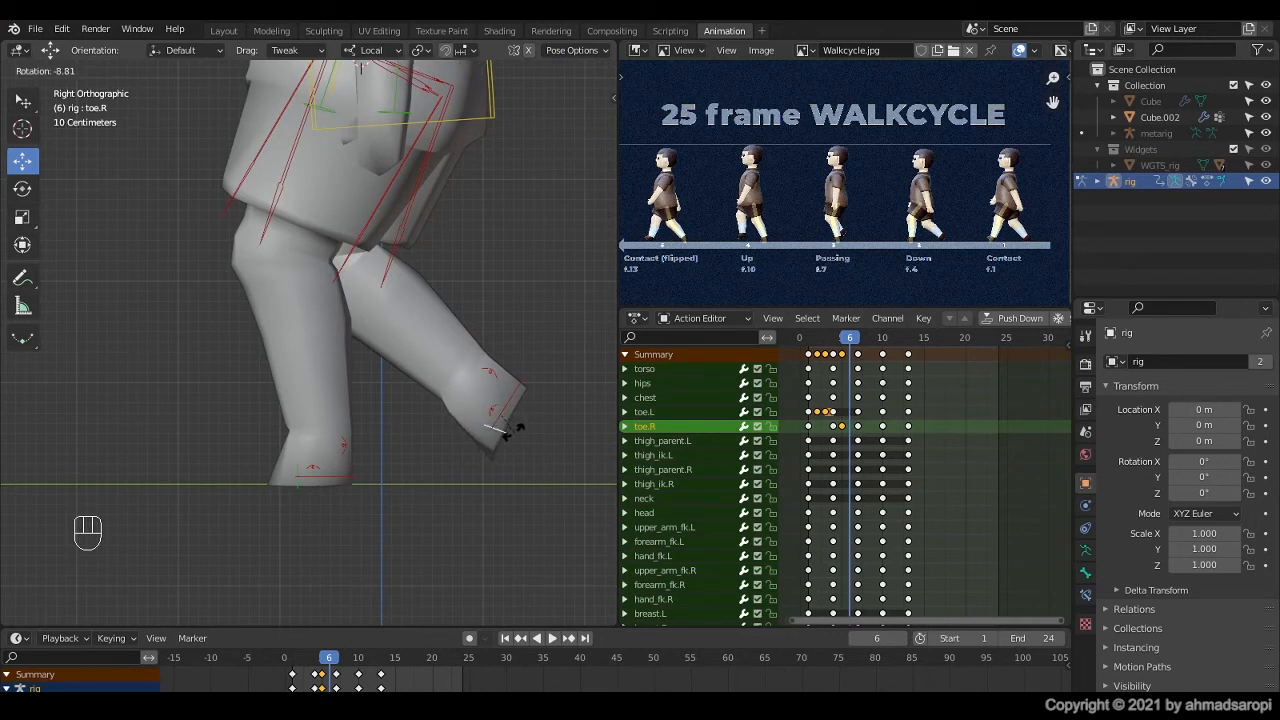
pyautogui.click(512, 430)
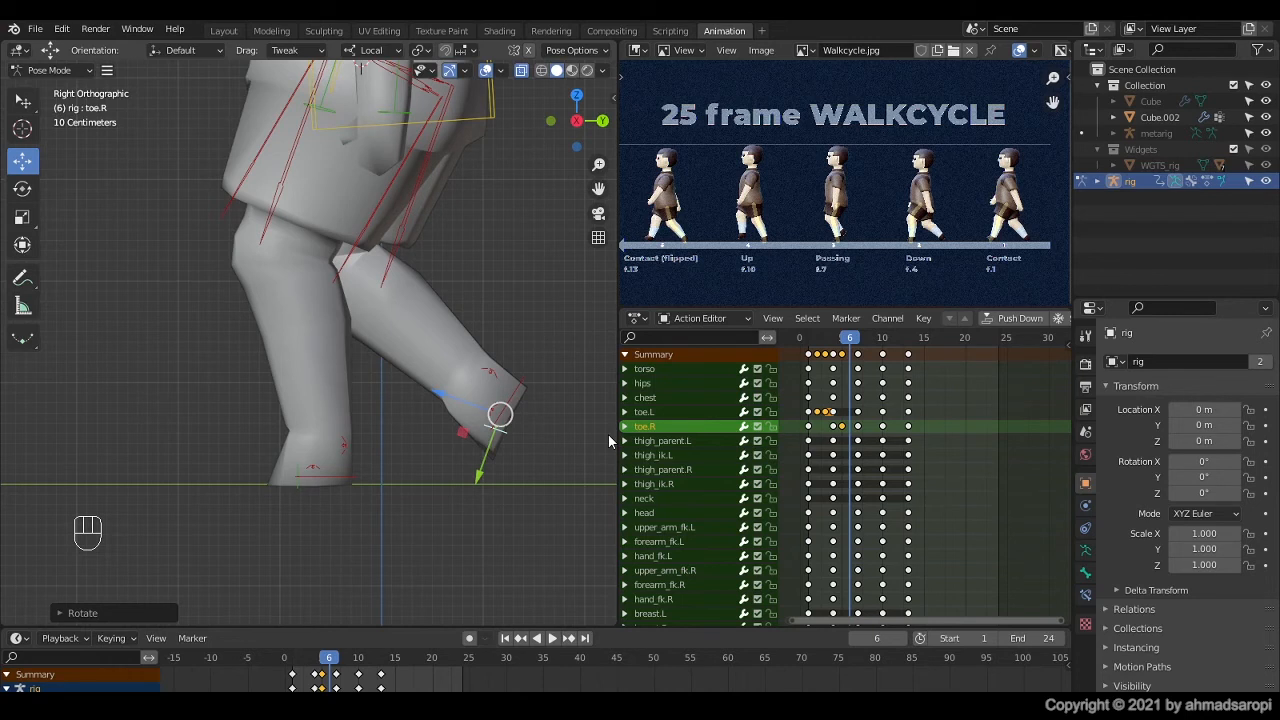
pyautogui.click(519, 391)
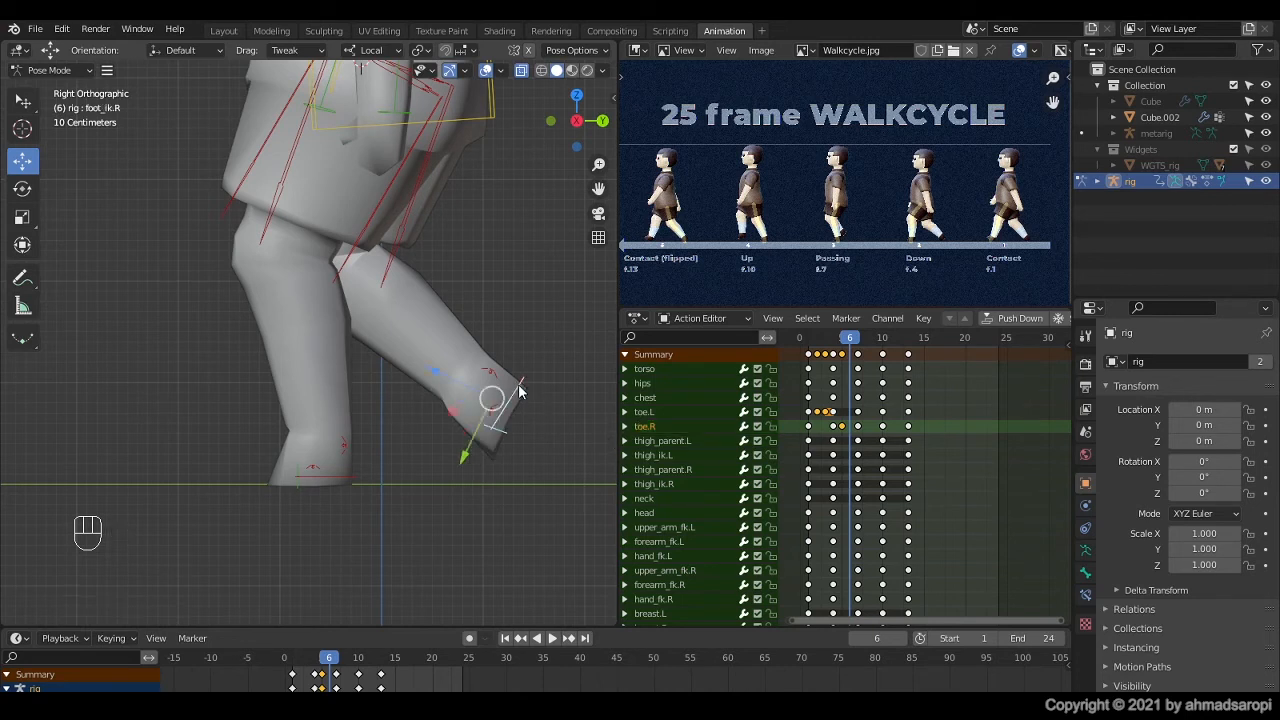
pyautogui.press('i')
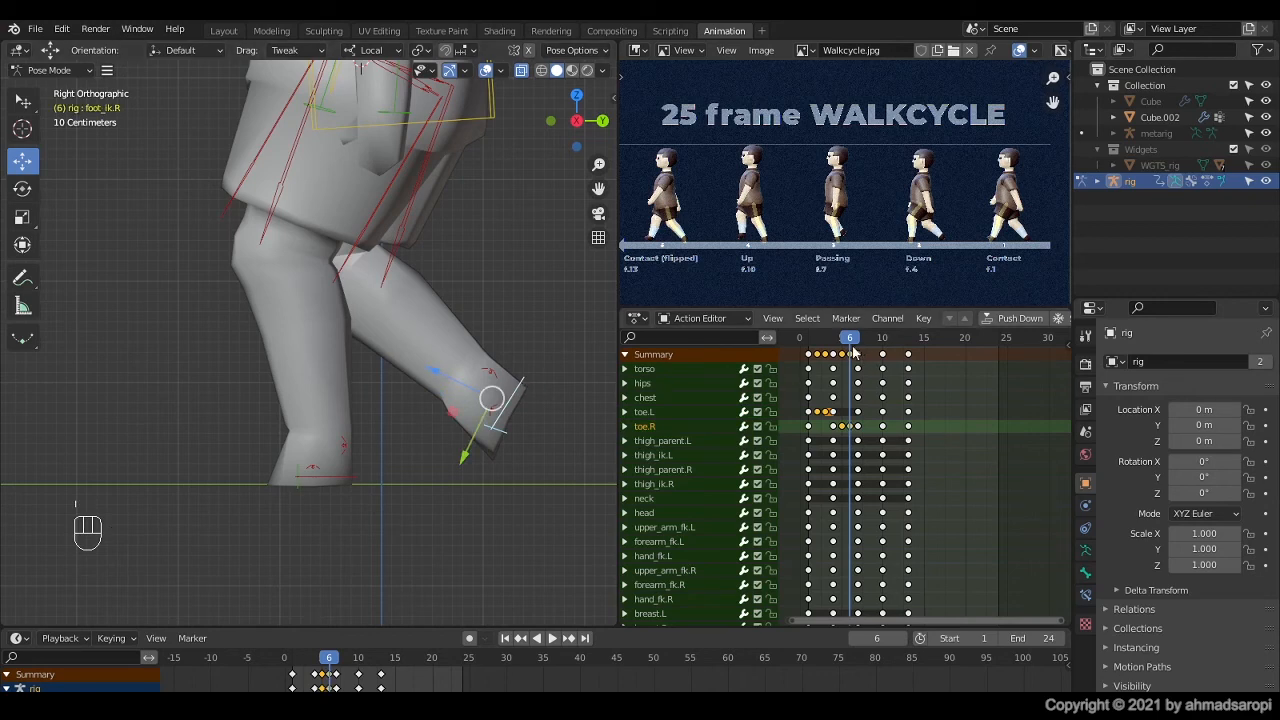
# Step: Scrub through frames 1 to 7 to review the refined foot and toe motion
pyautogui.press('space')
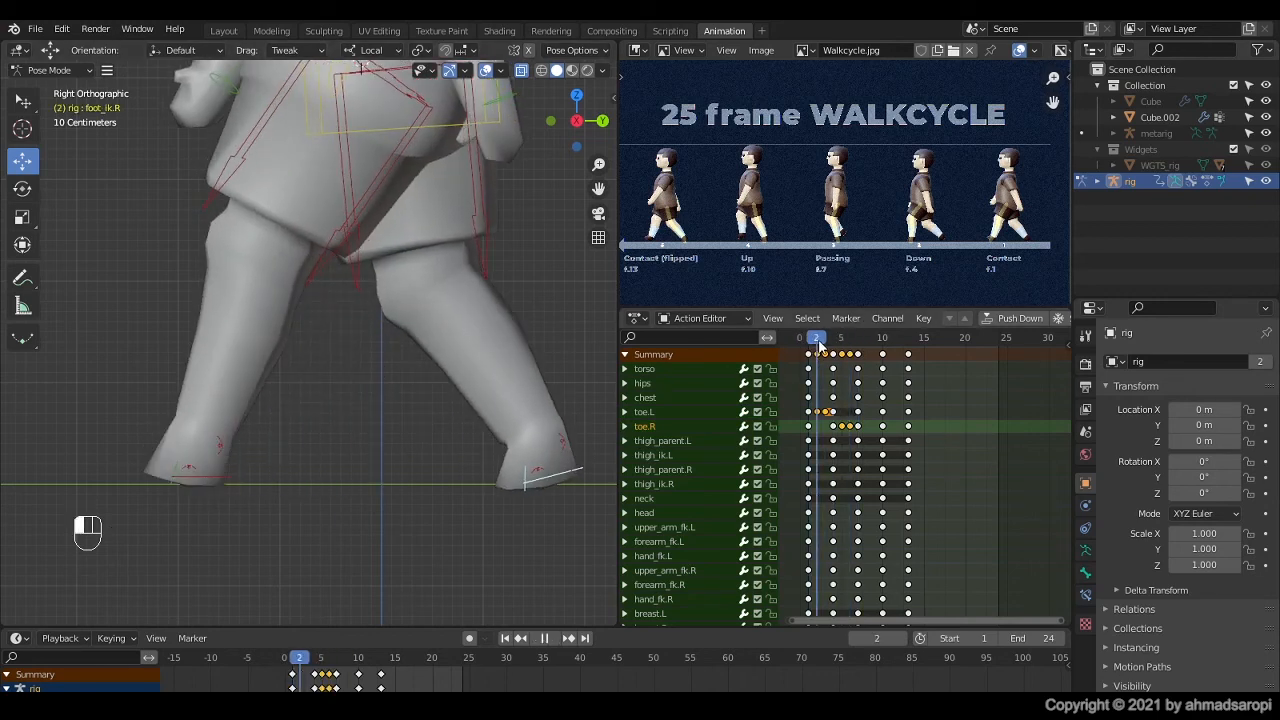
pyautogui.moveTo(819, 345); pyautogui.dragTo(859, 345)
pyautogui.click(810, 350)
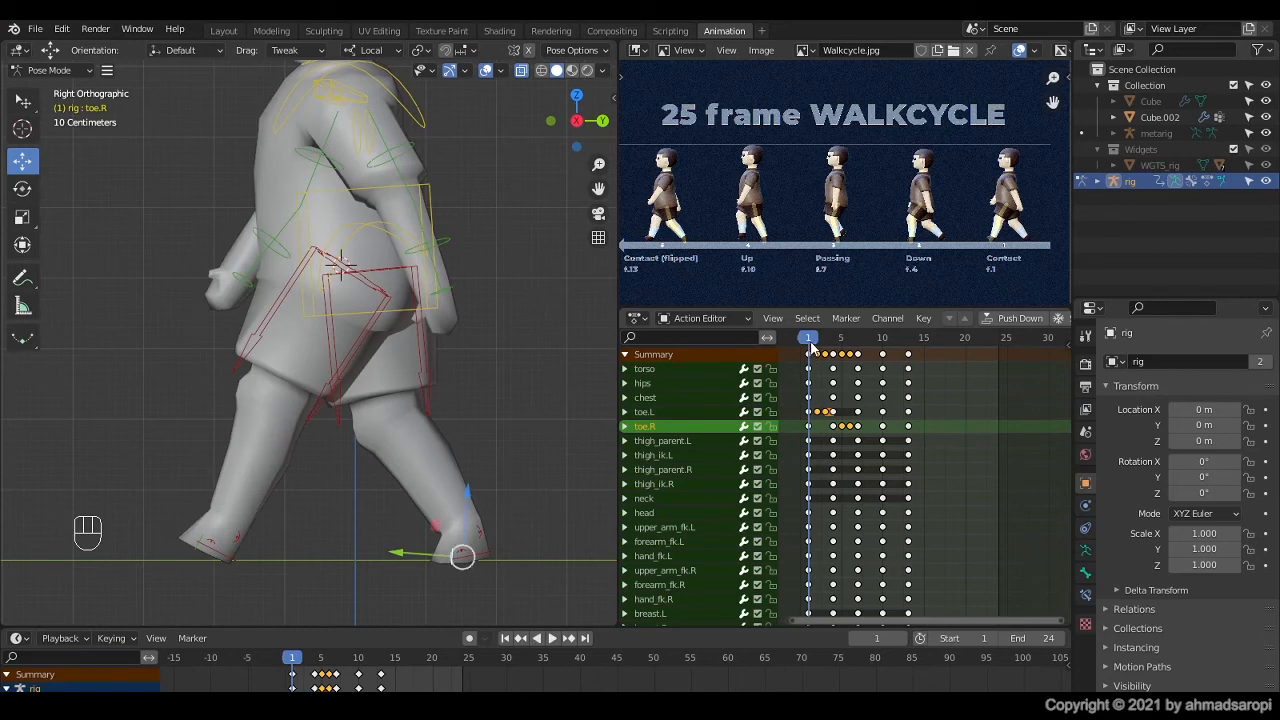
pyautogui.press('space')
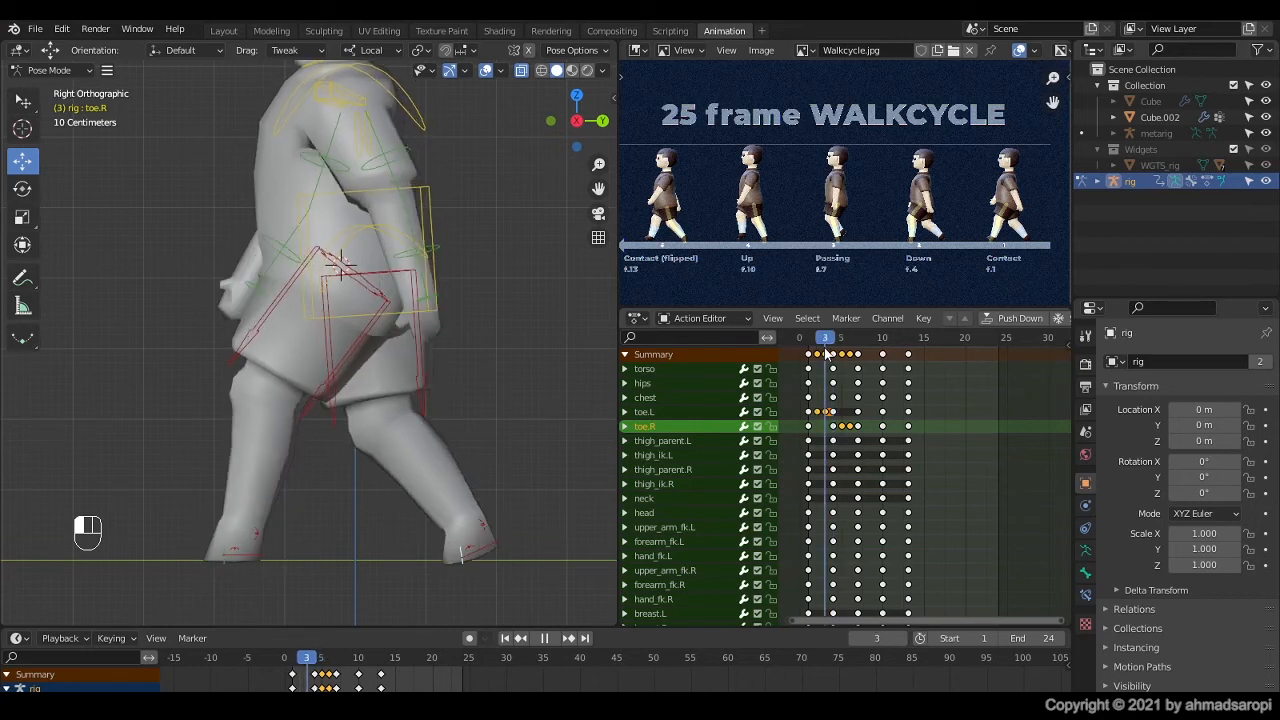
# Step: At frame 4, rotate hand_fk.R by about 30° and keyframe it, checking the motion against the neighbouring frames
pyautogui.press('space')
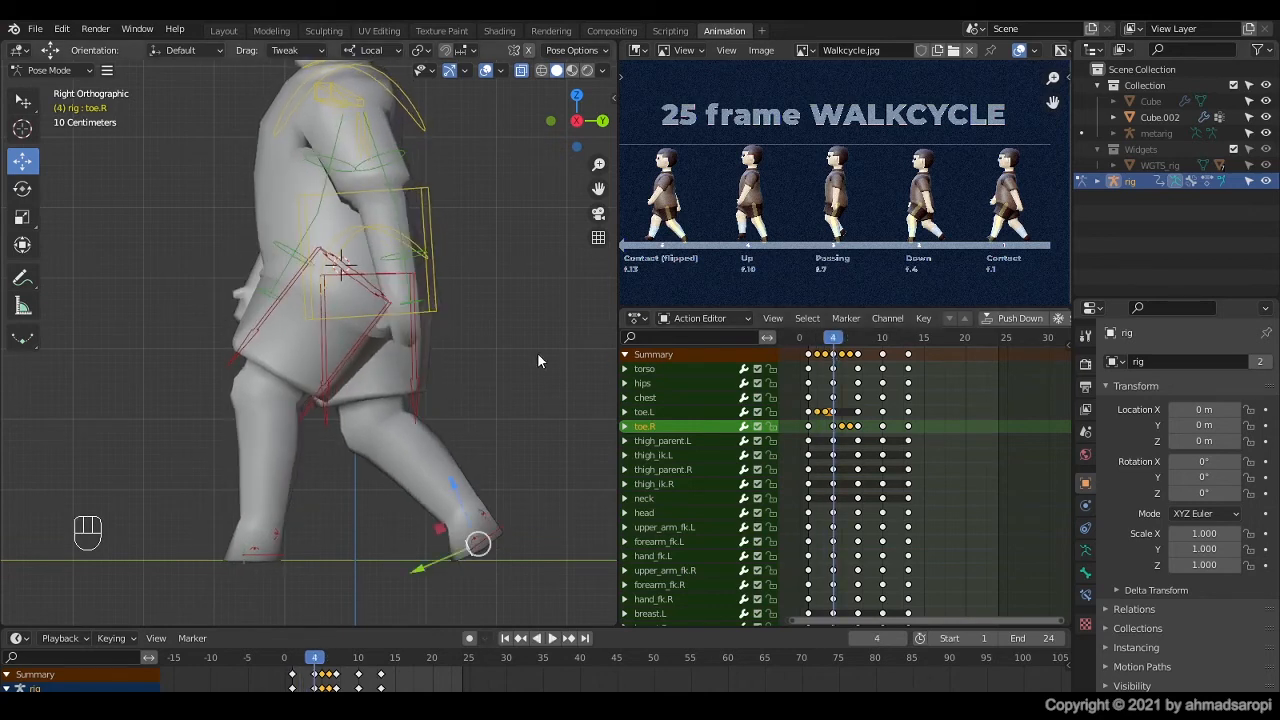
pyautogui.click(278, 297)
pyautogui.click(268, 290)
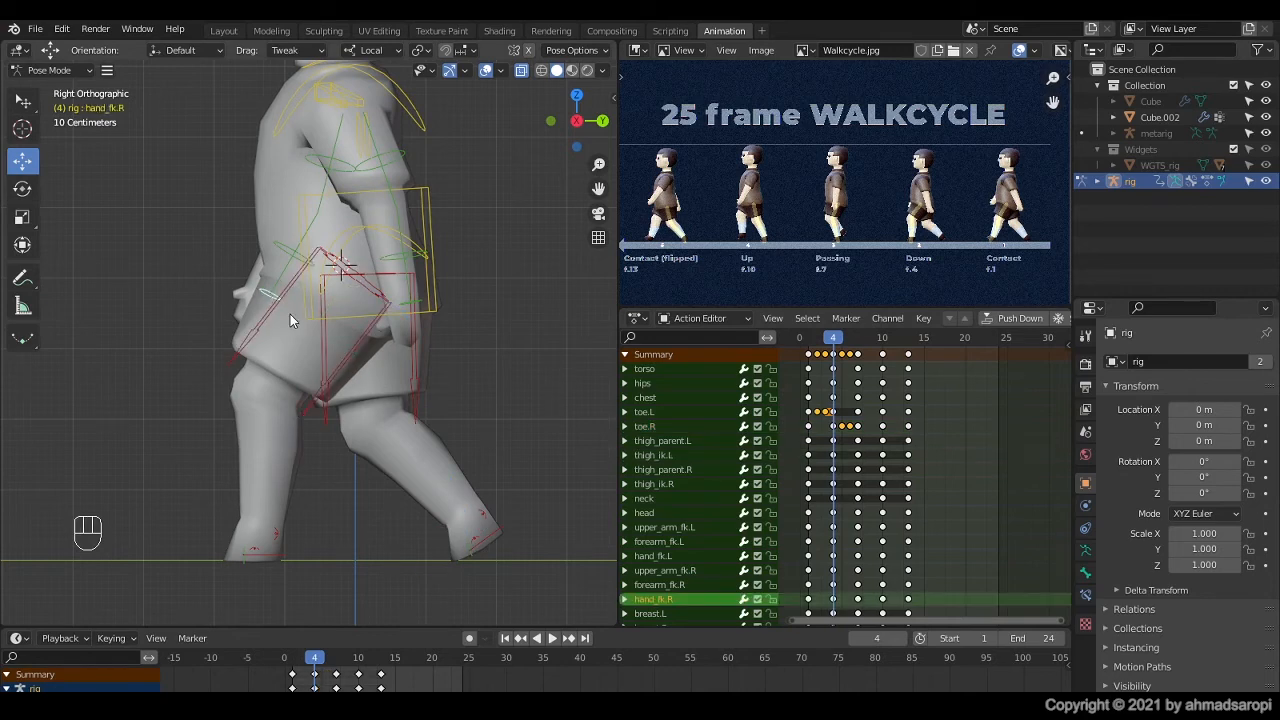
pyautogui.press('r')
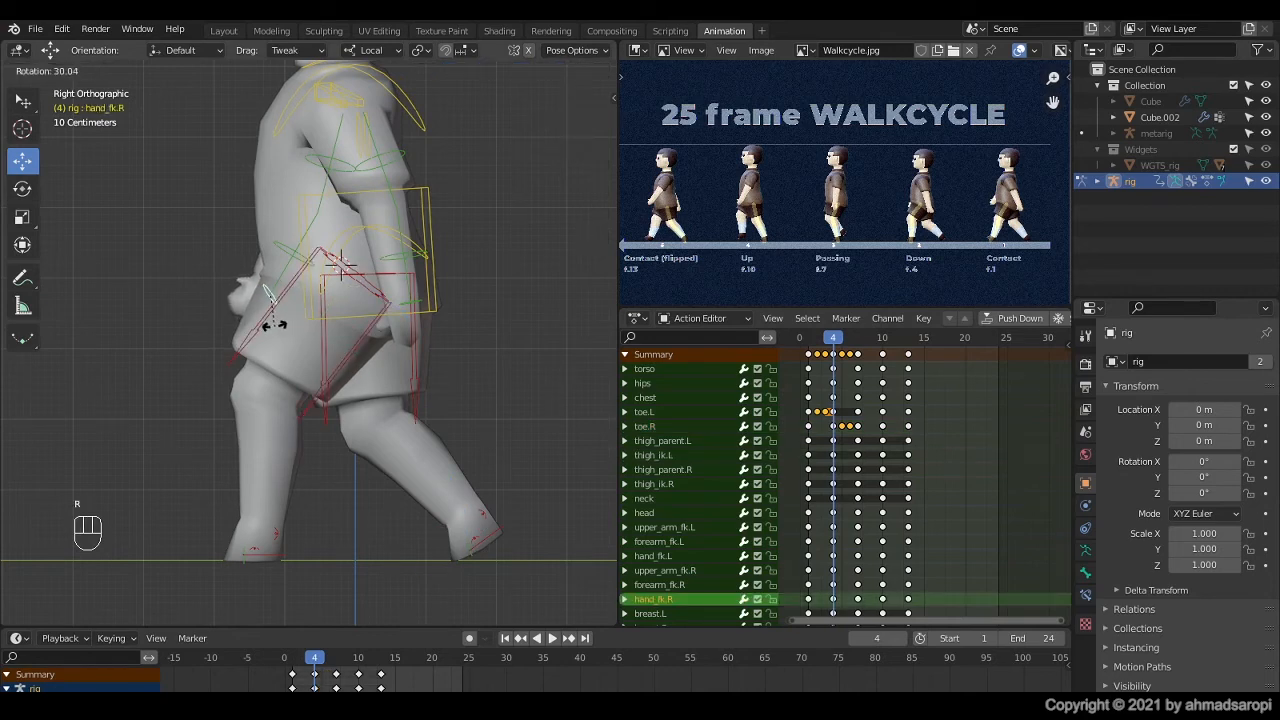
pyautogui.click(276, 327)
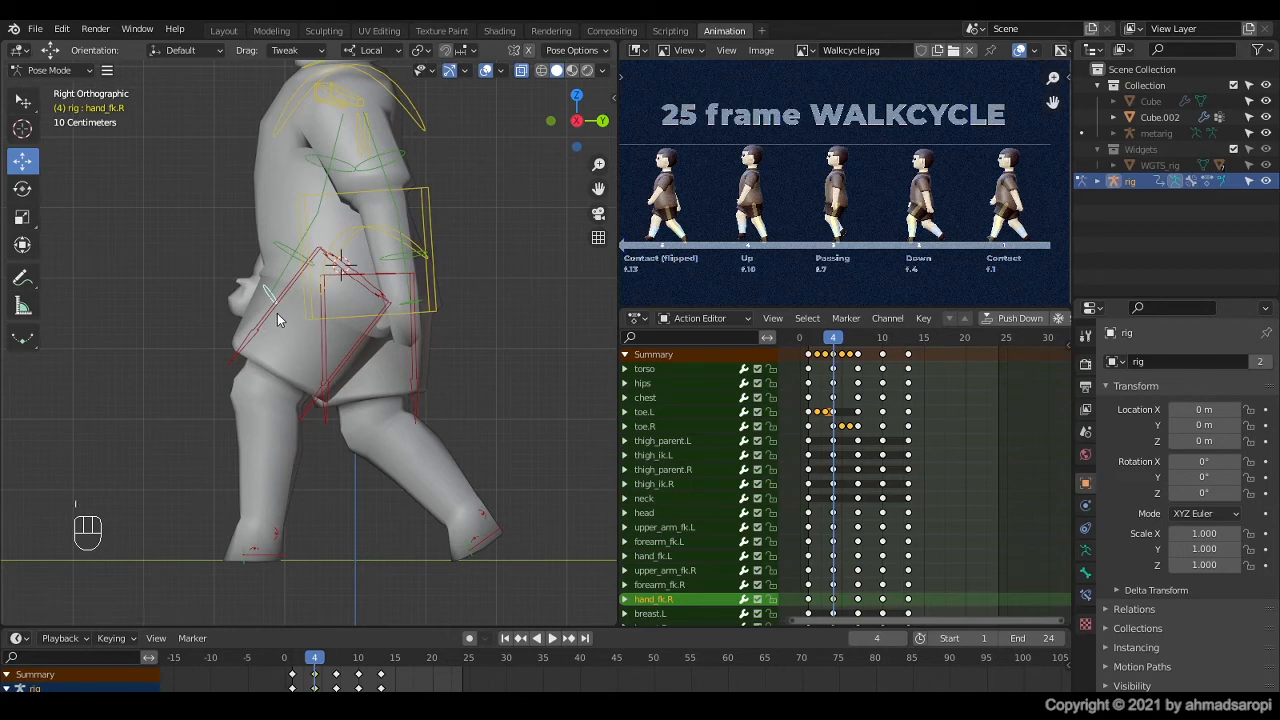
pyautogui.moveTo(835, 338)
pyautogui.mouseDown()
pyautogui.moveTo(816, 338)
pyautogui.moveTo(833, 338)
pyautogui.mouseUp()
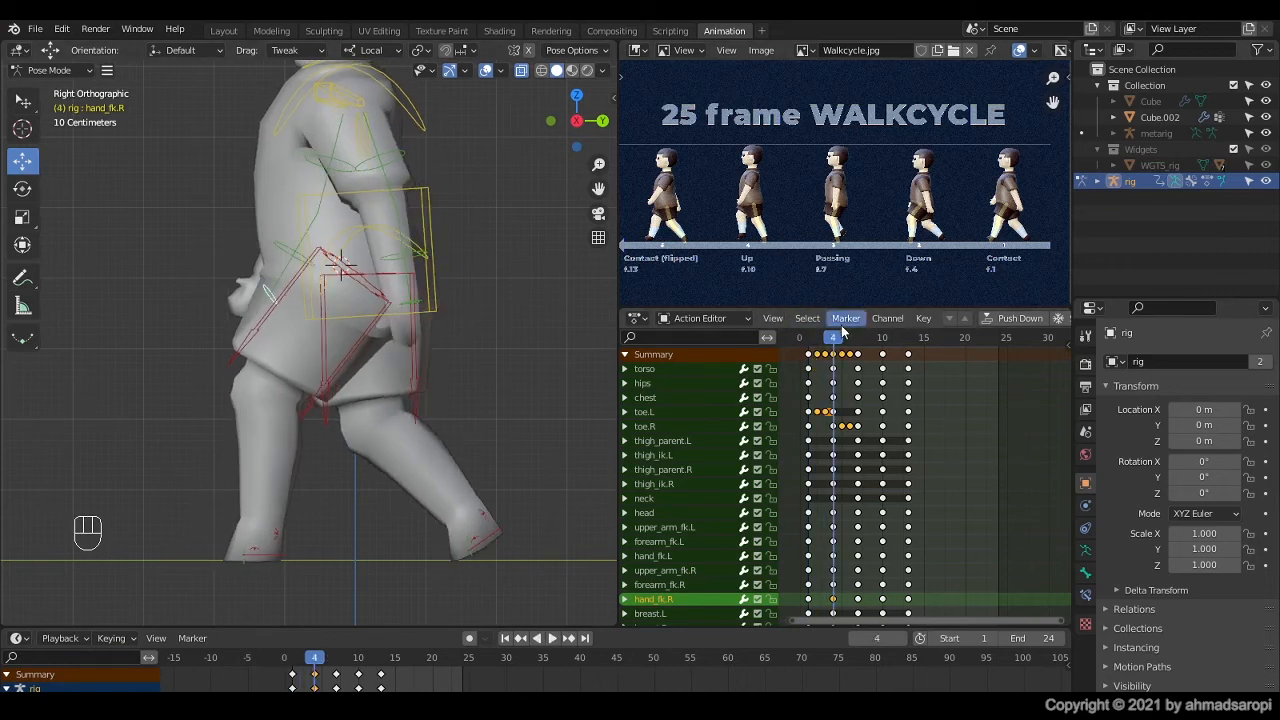
pyautogui.press('space')
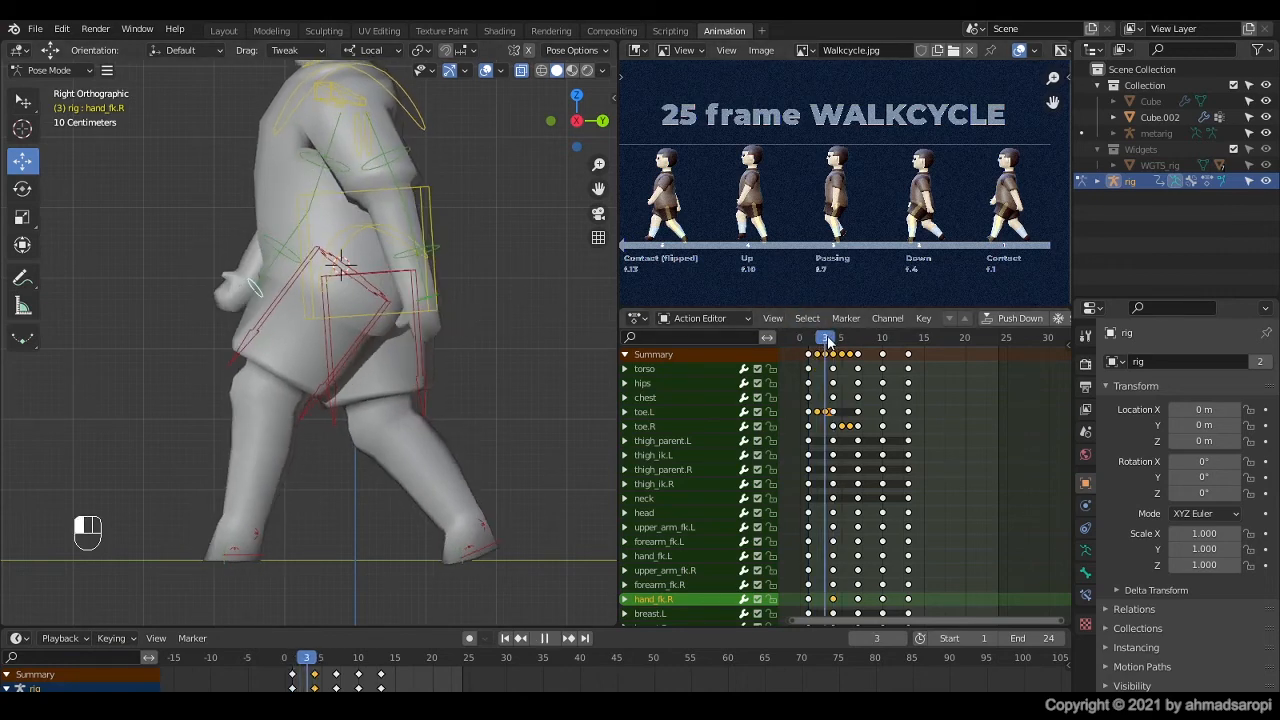
pyautogui.press('Escape')
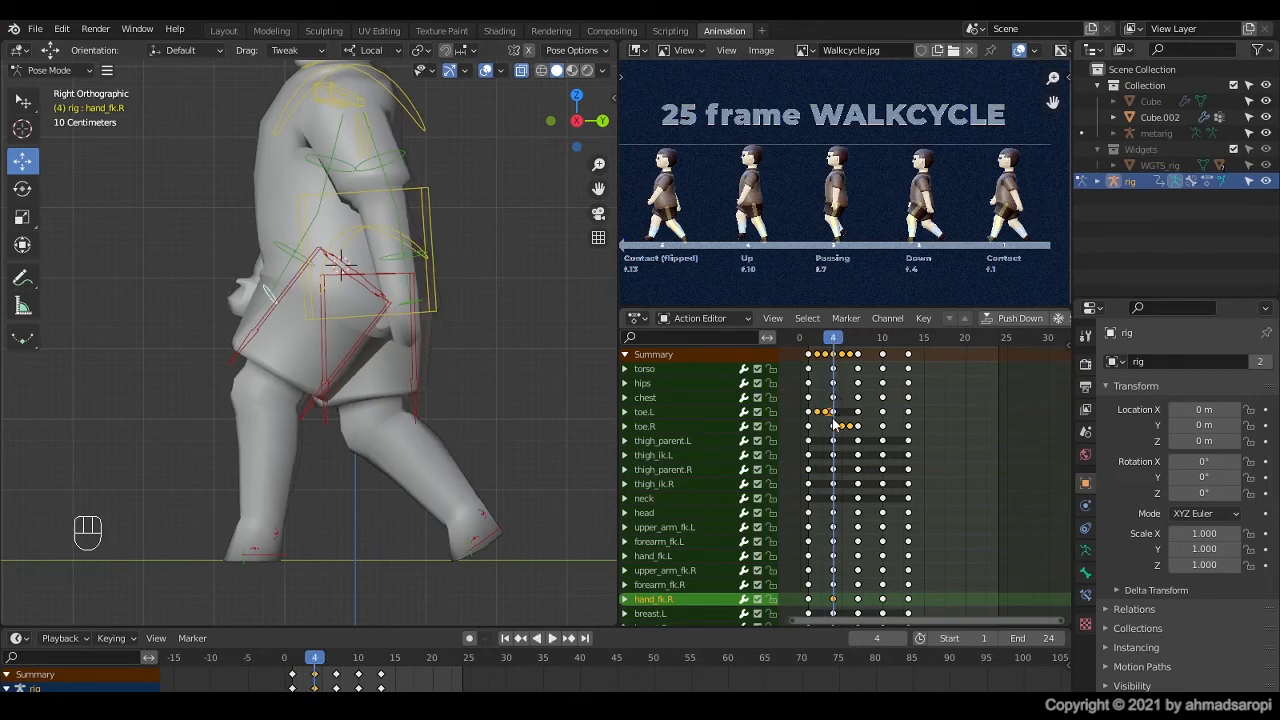
# Step: At frame 4, rotate hand_fk.L by about -14° and keyframe it
pyautogui.click(412, 304)
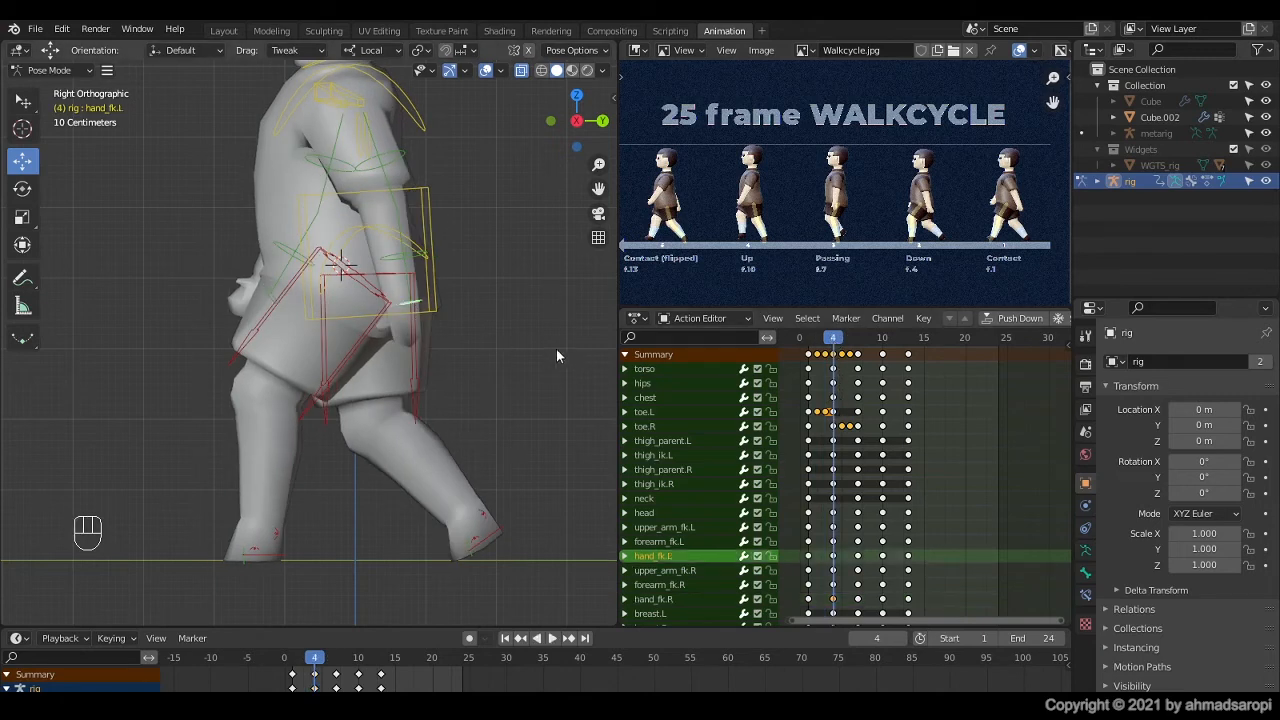
pyautogui.press('r')
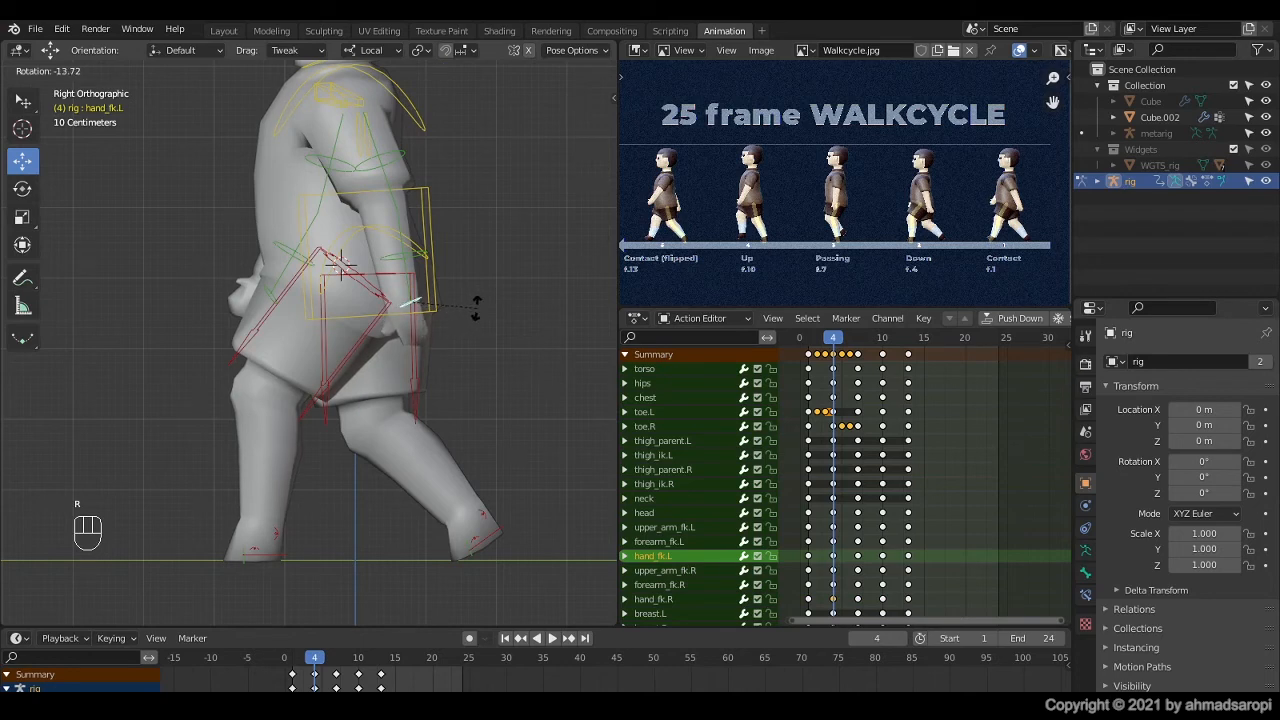
pyautogui.click(477, 308)
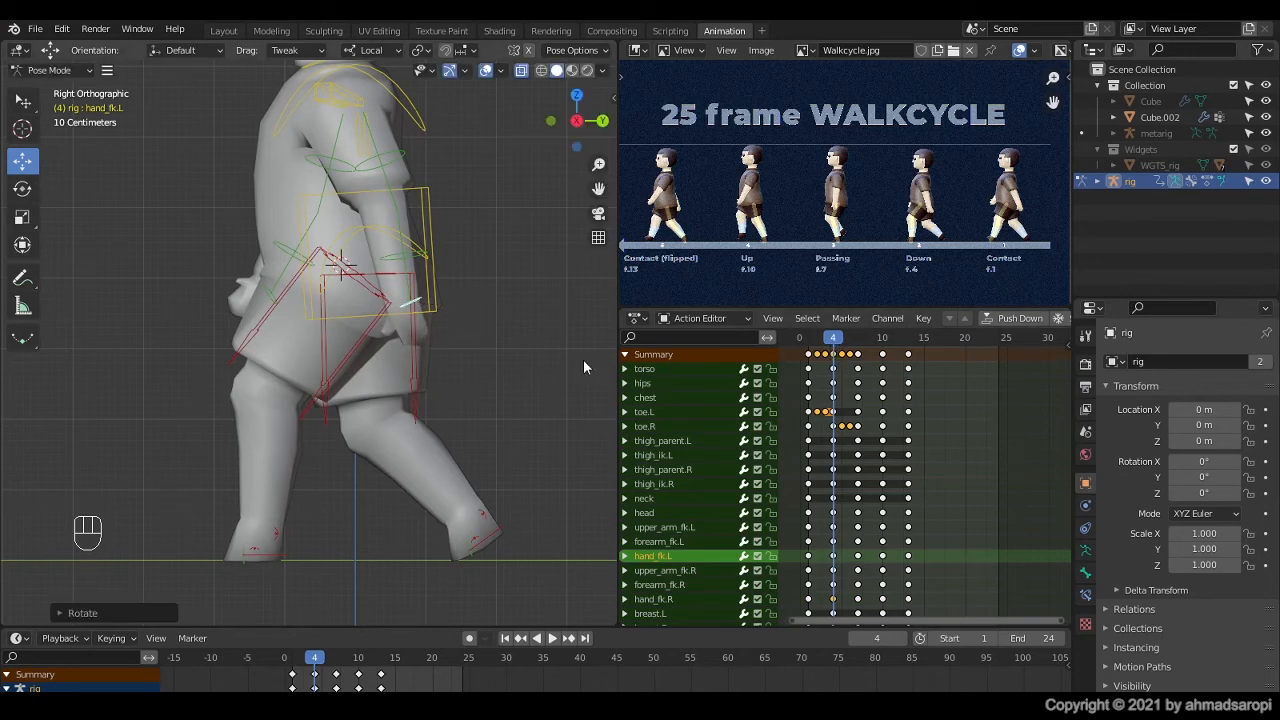
pyautogui.press('i')
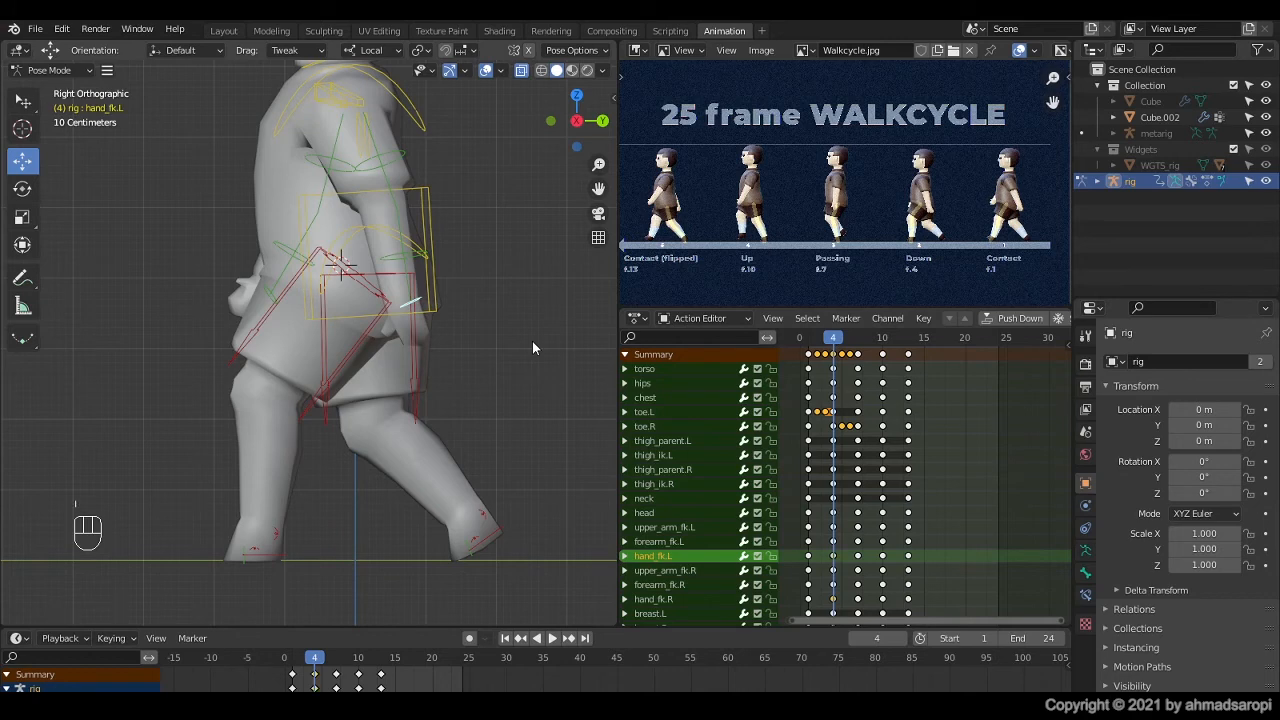
# Step: Return to frame 1, frame the whole character, and play the animation to review the hand motion
pyautogui.press('space')
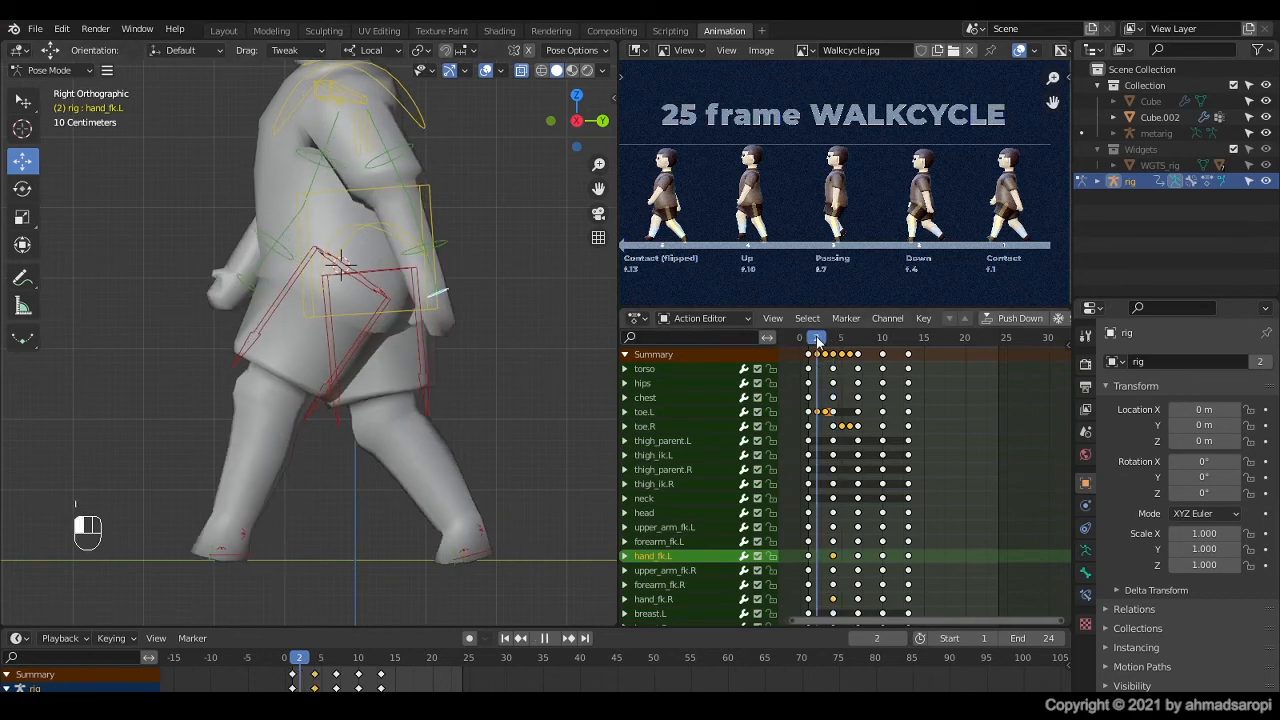
pyautogui.moveTo(813, 345); pyautogui.dragTo(808, 345)
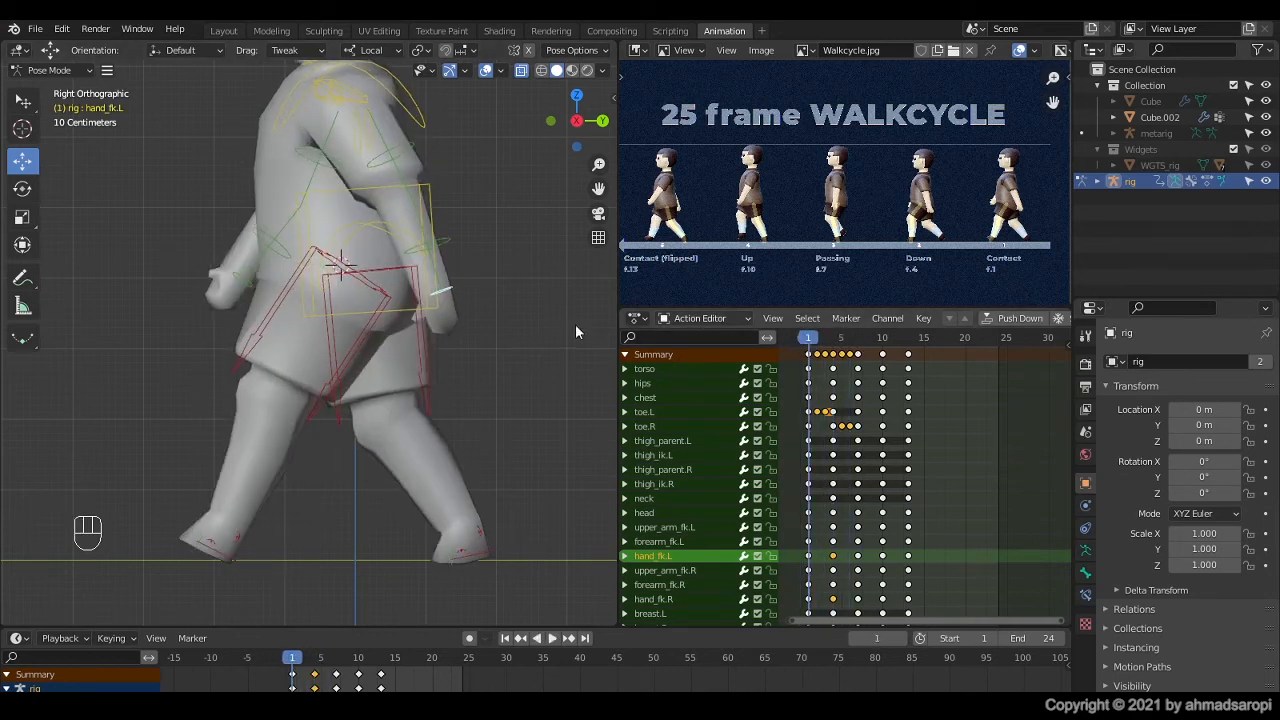
pyautogui.scroll(-1, 294, 417)
pyautogui.keyDown('shift'); pyautogui.moveTo(337, 332); pyautogui.dragTo(330, 397, button='middle'); pyautogui.keyUp('shift')
pyautogui.scroll(-1, 330, 397)
pyautogui.press('space')
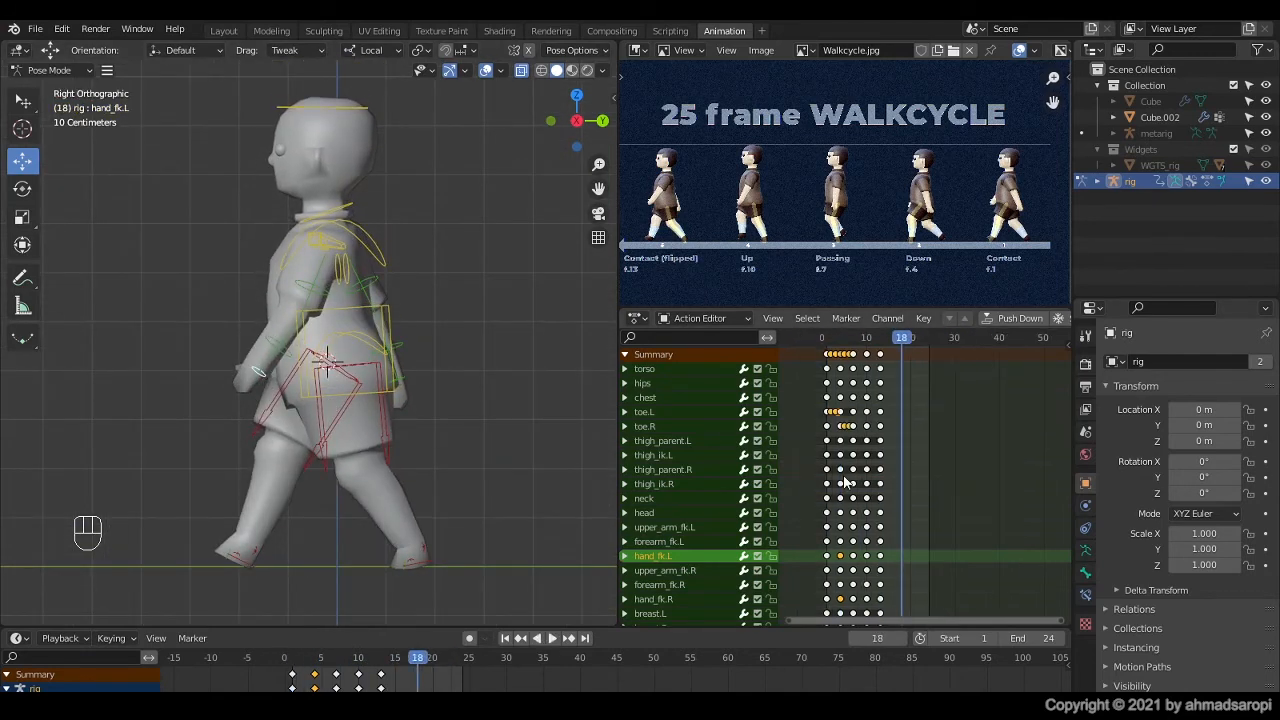
# Step: Copy the keyframes of all bones in frames 1 to 13 and paste them flipped at frame 13
pyautogui.scroll(4, 836, 443)
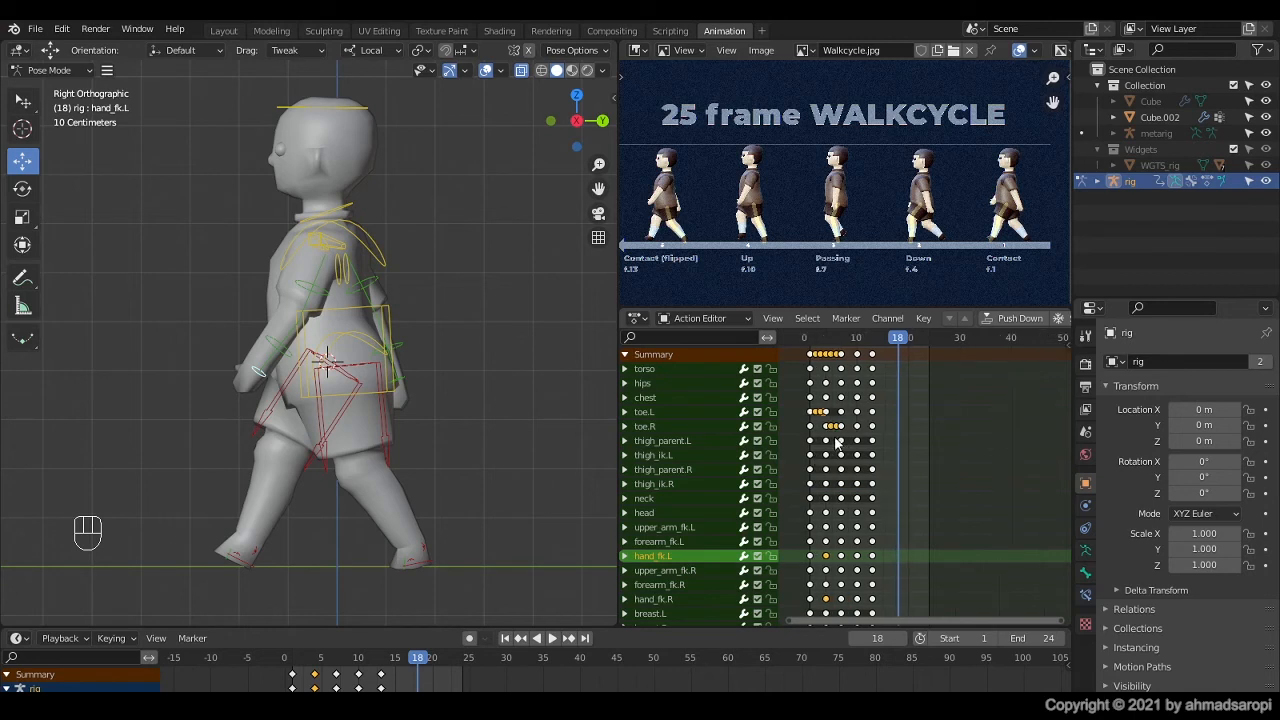
pyautogui.scroll(6, 927, 438)
pyautogui.moveTo(836, 443); pyautogui.dragTo(960, 411, button='middle')
pyautogui.scroll(2, 980, 411)
pyautogui.moveTo(1006, 341); pyautogui.dragTo(959, 345)
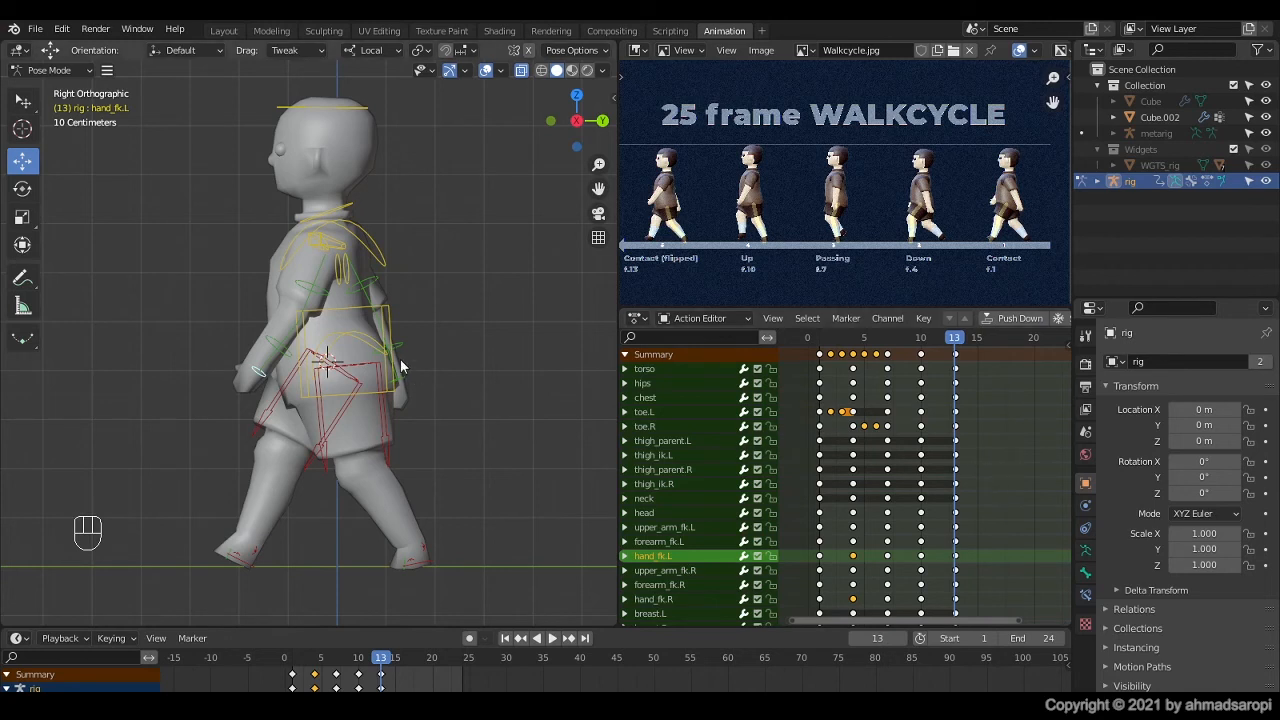
pyautogui.press('a')
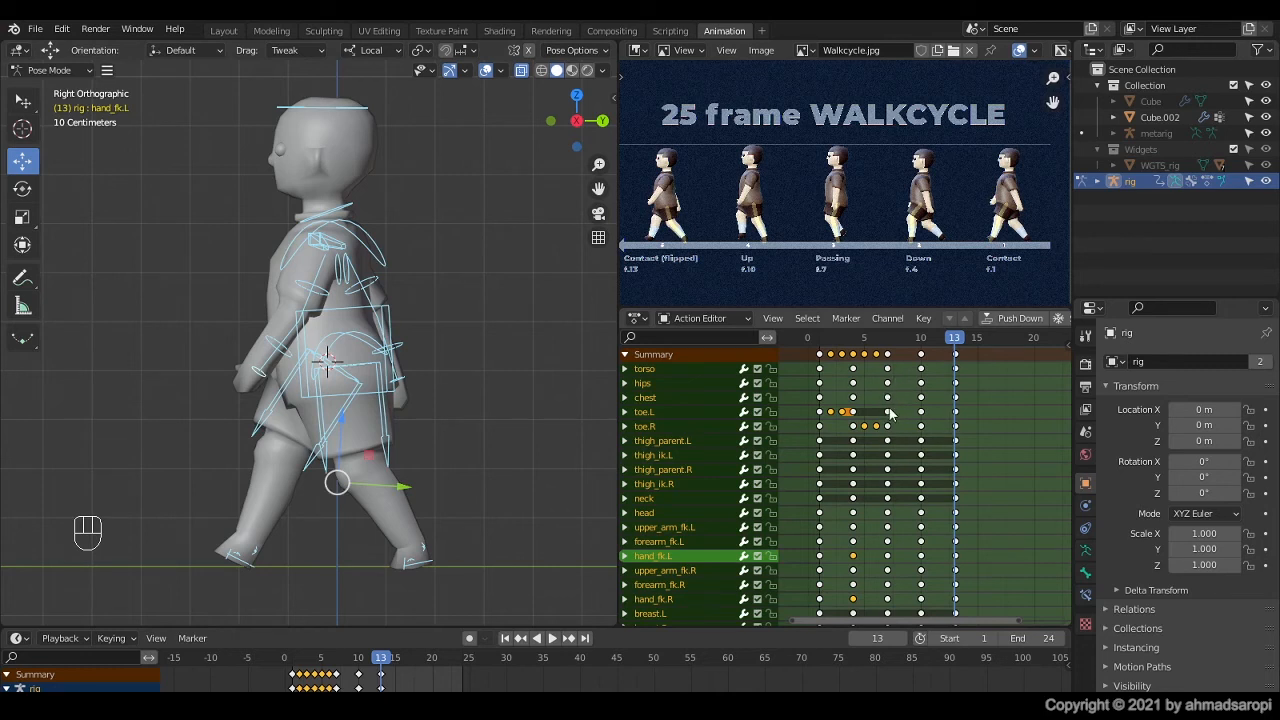
pyautogui.press('a')
pyautogui.press('space')
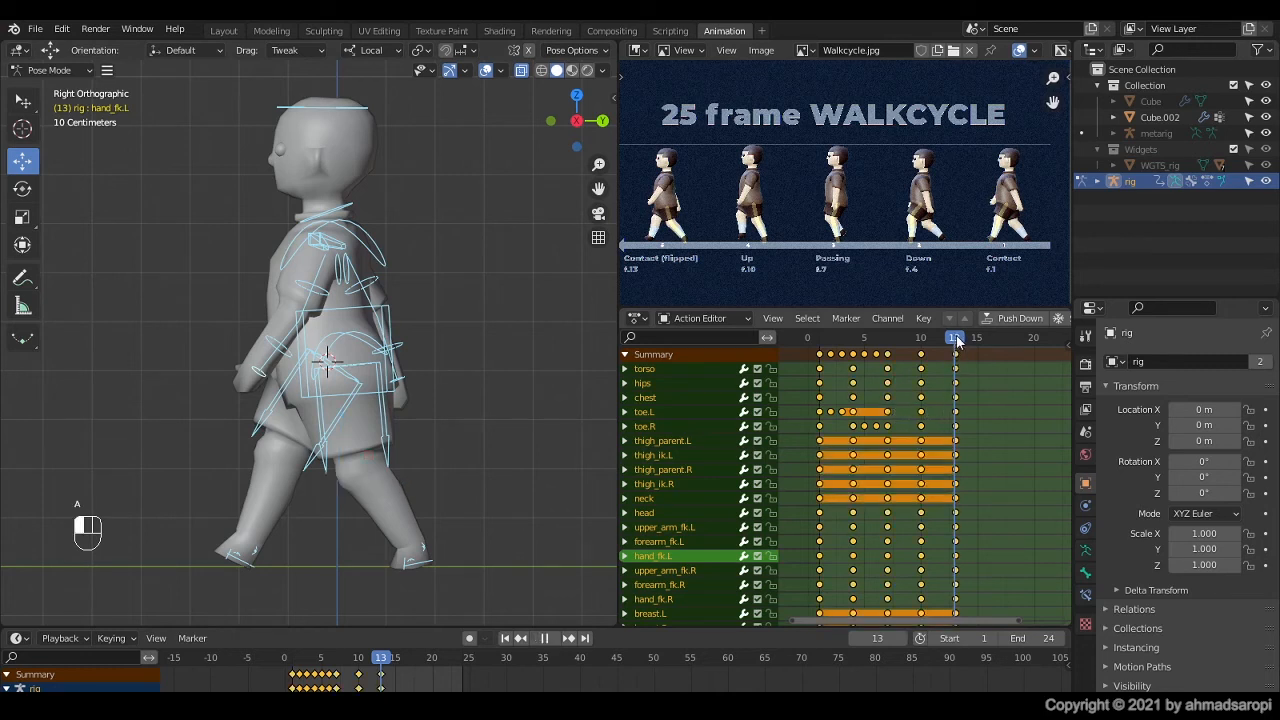
pyautogui.press('space')
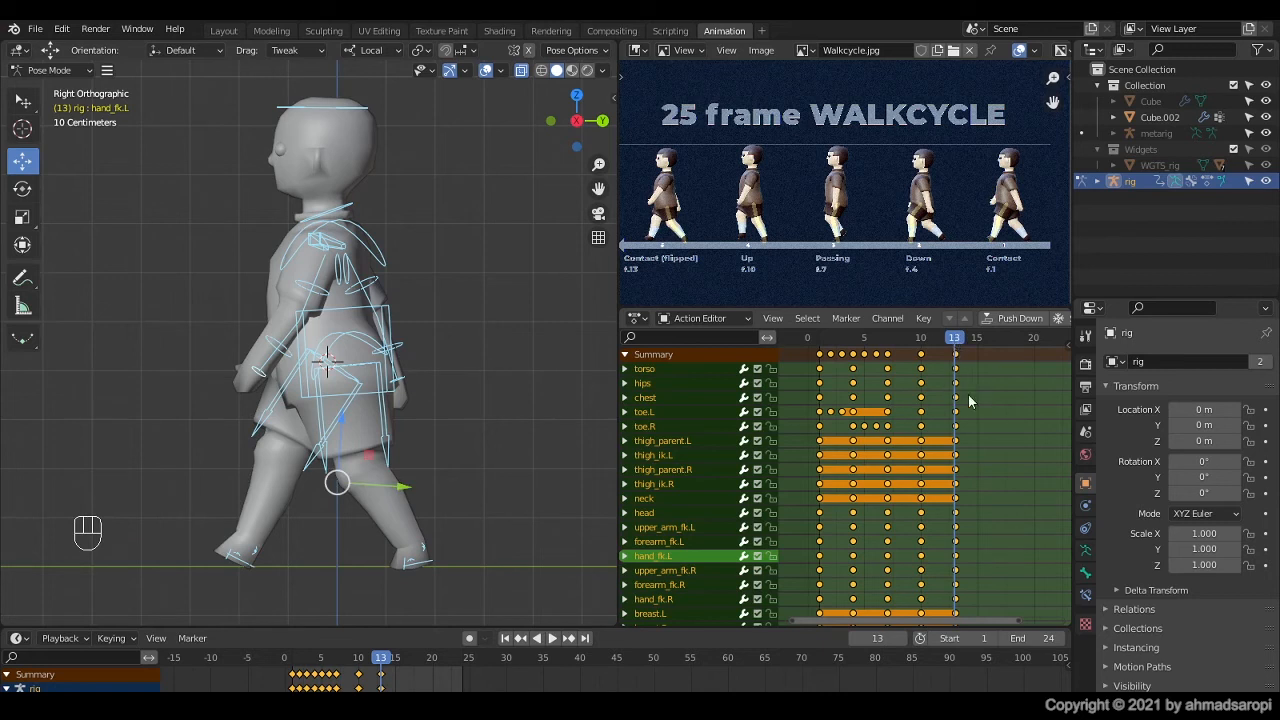
pyautogui.scroll(2, 970, 403)
pyautogui.scroll(-2, 965, 408)
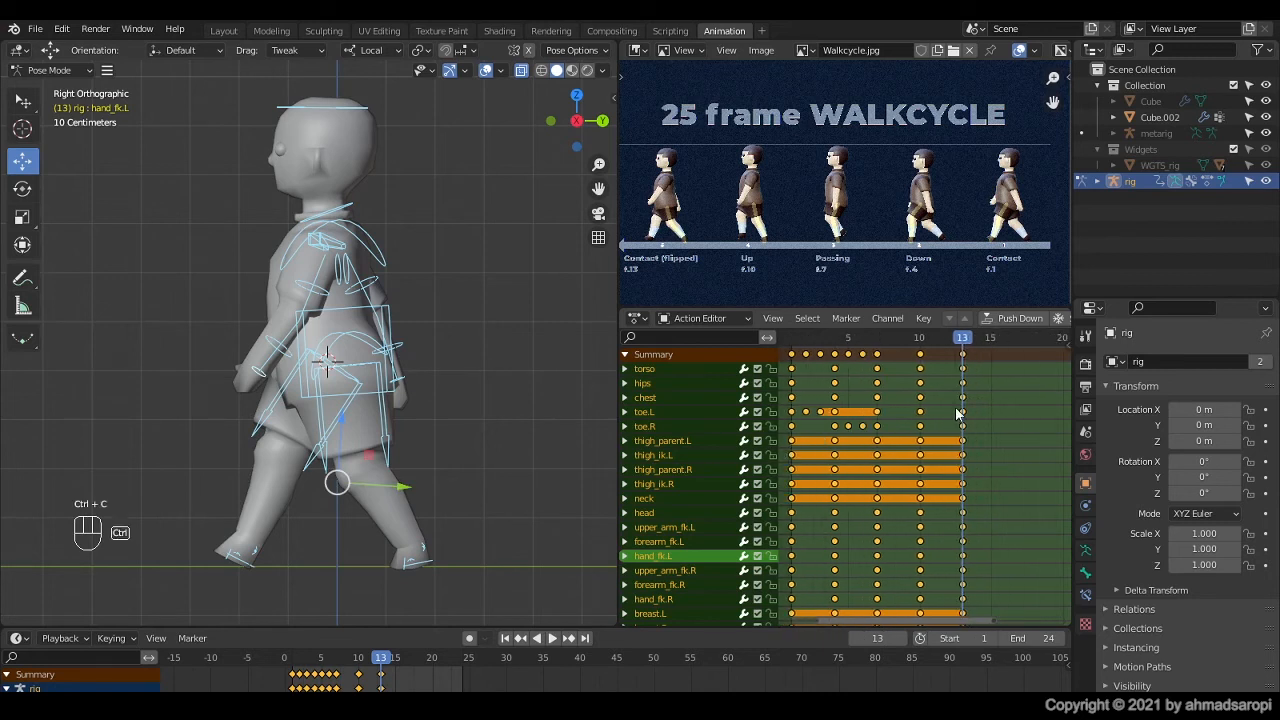
pyautogui.hotkey('shift', 'ctrl', 'v')
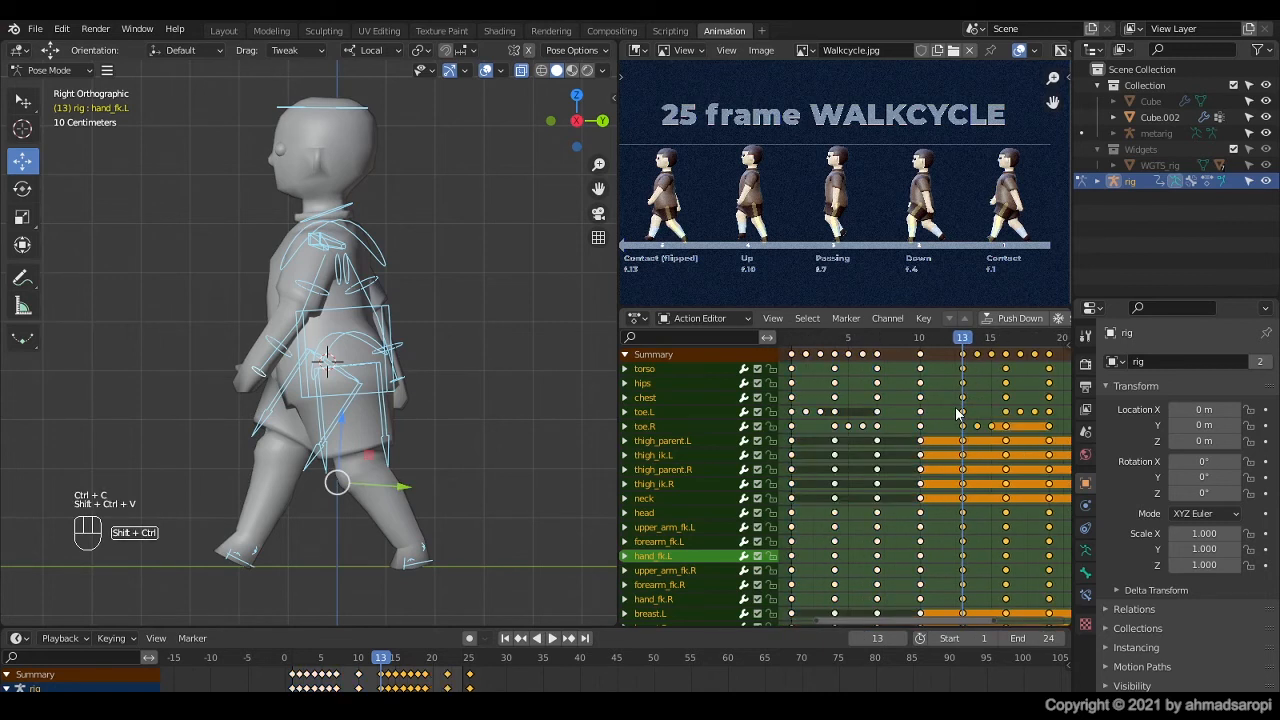
# Step: Step through the frames after frame 13, then play the full walk cycle from frame 1
pyautogui.press('Right')
pyautogui.press('Right')
pyautogui.press('Right')
pyautogui.press('Right')
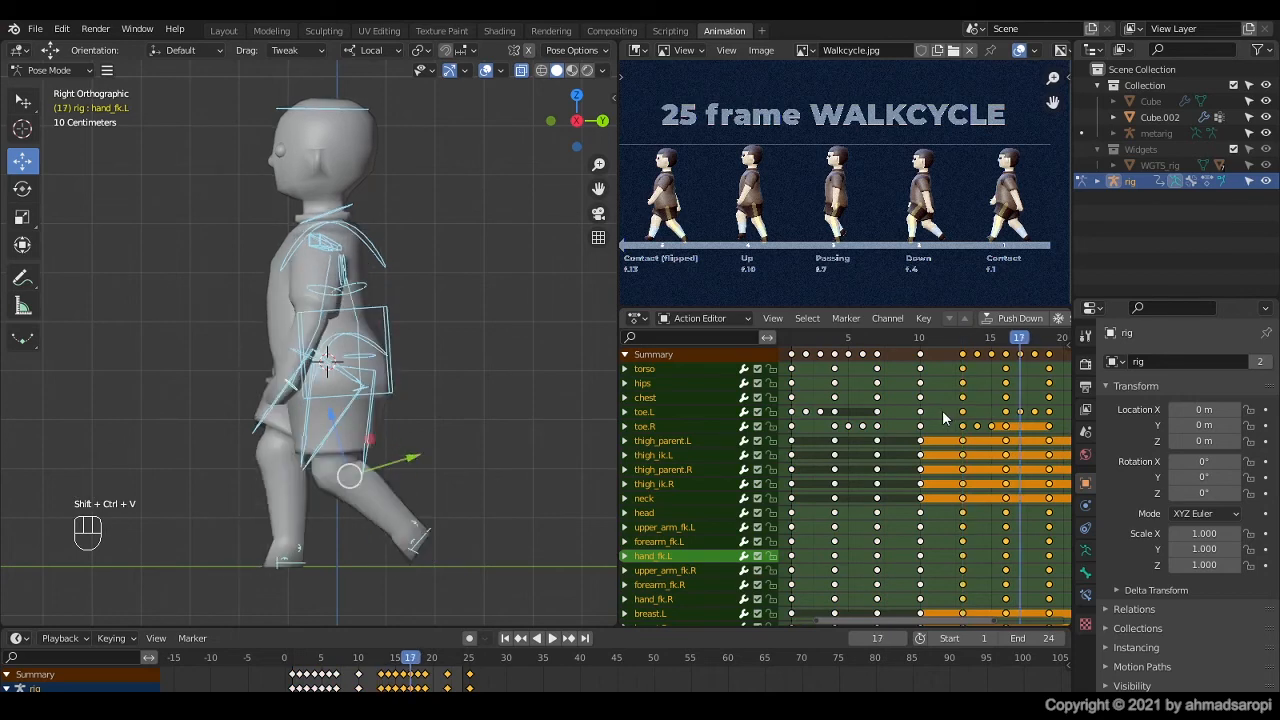
pyautogui.scroll(-4, 945, 415)
pyautogui.scroll(-2, 940, 418)
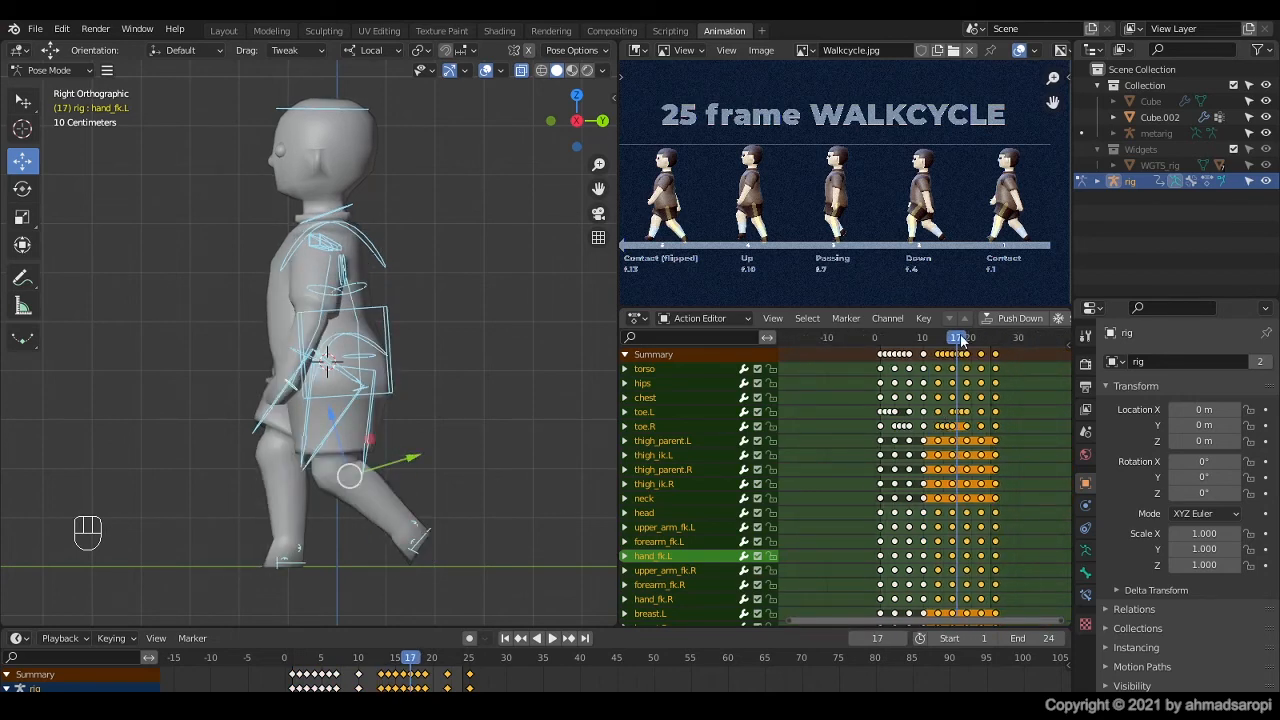
pyautogui.moveTo(960, 336); pyautogui.dragTo(879, 331)
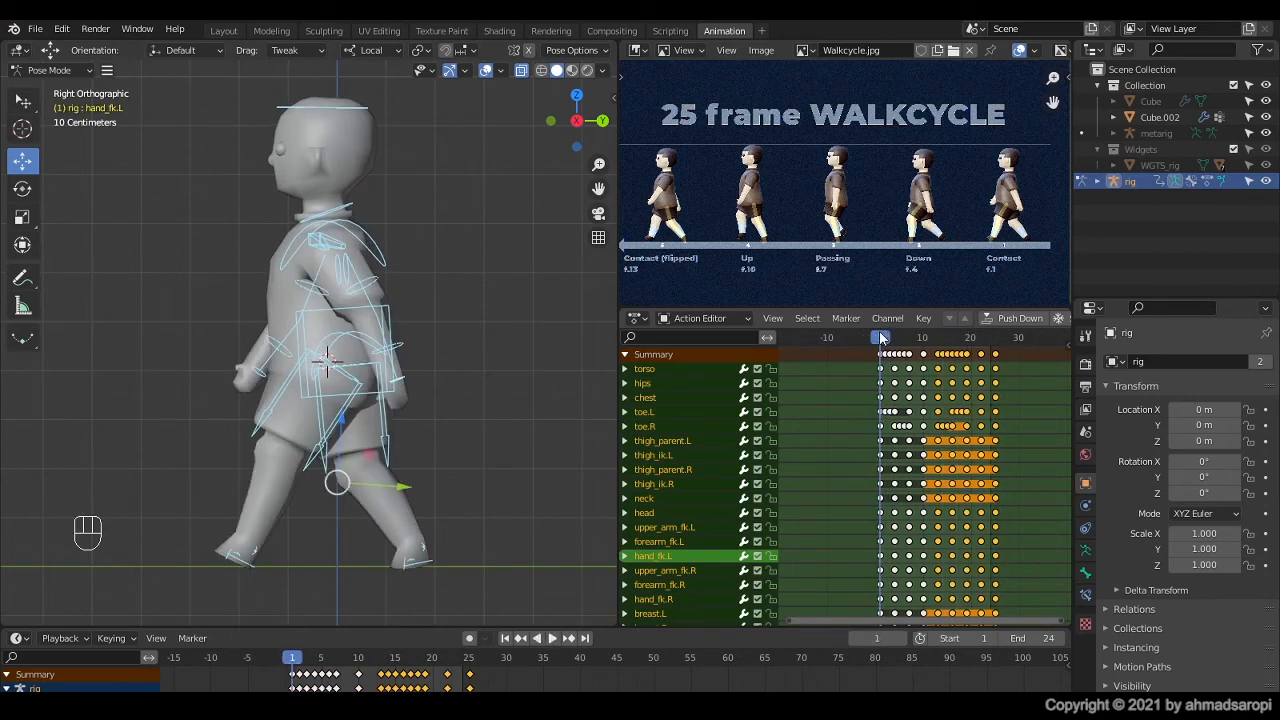
pyautogui.press('space')
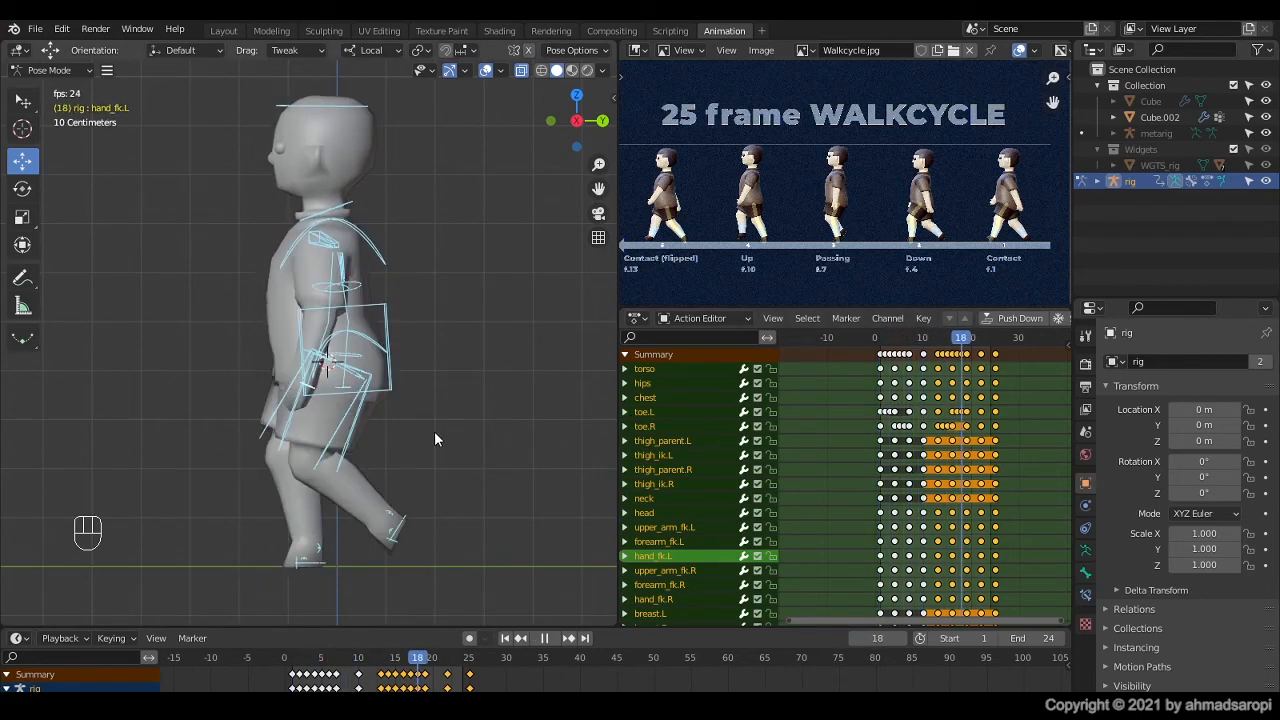
# Step: Hide all the rig's bone controls and watch the looping walk in front and right orthographic views
pyautogui.press('h')
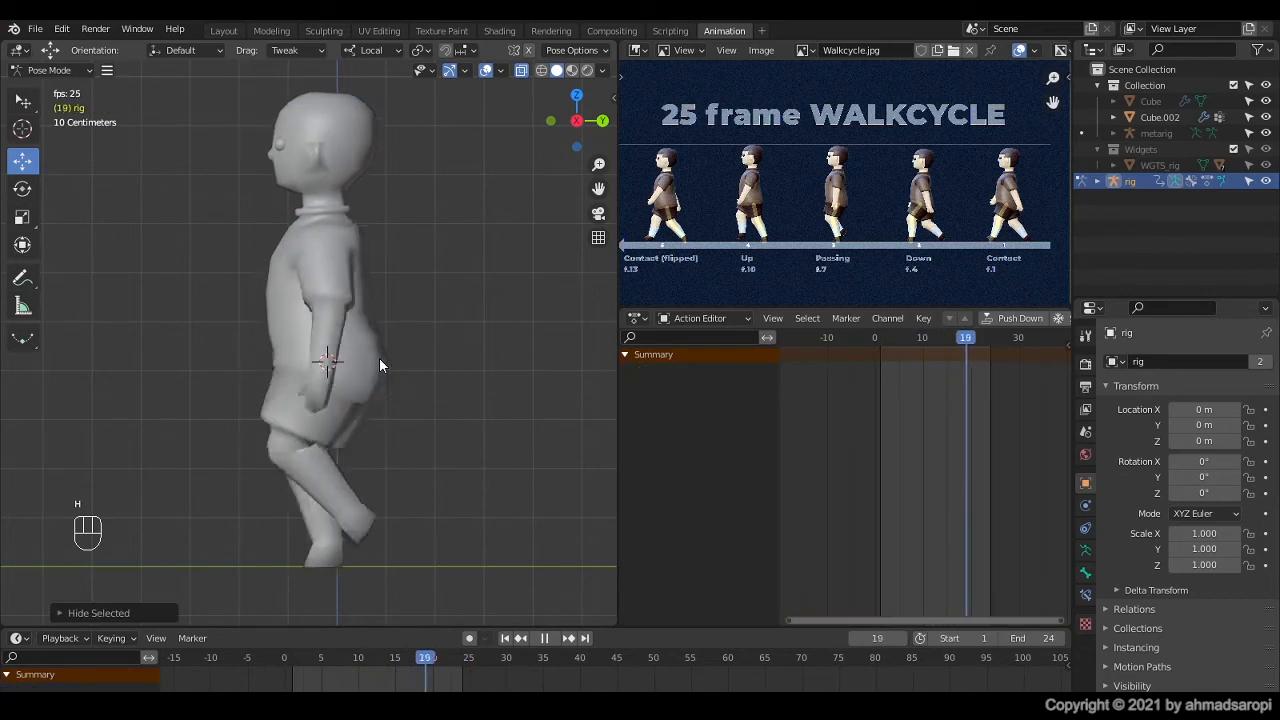
pyautogui.press('KP_1')
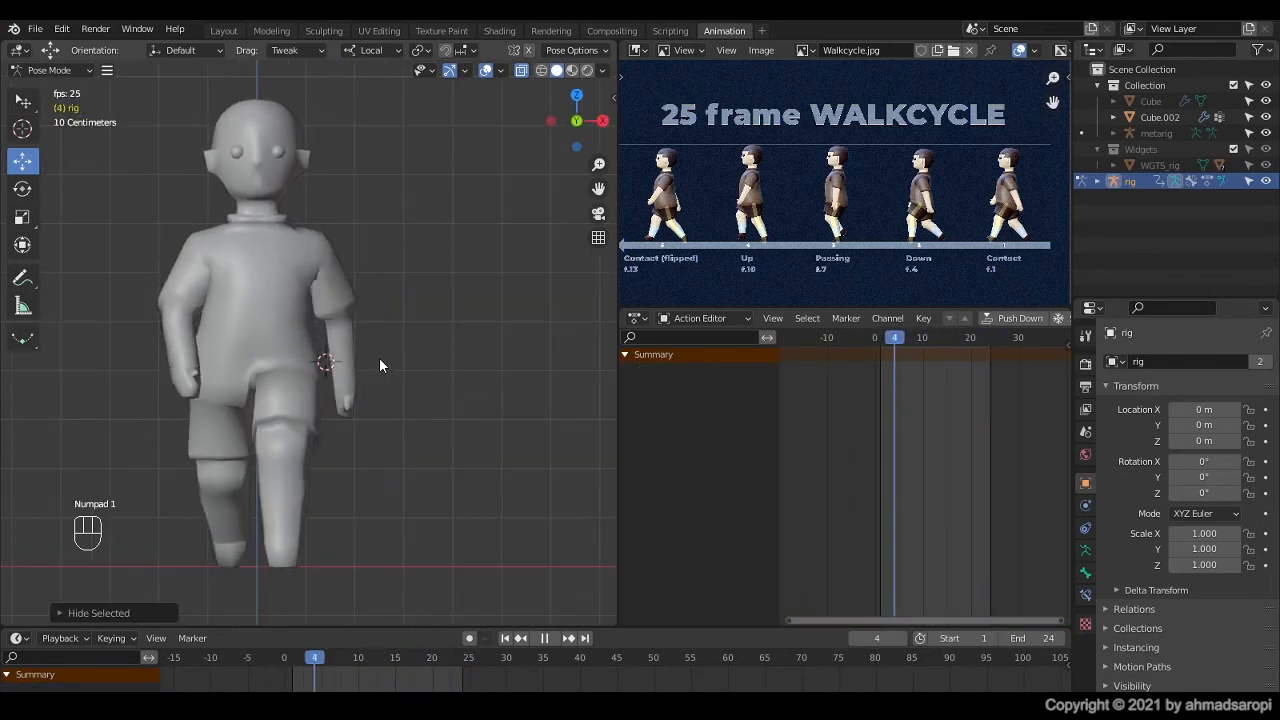
pyautogui.press('KP_3')
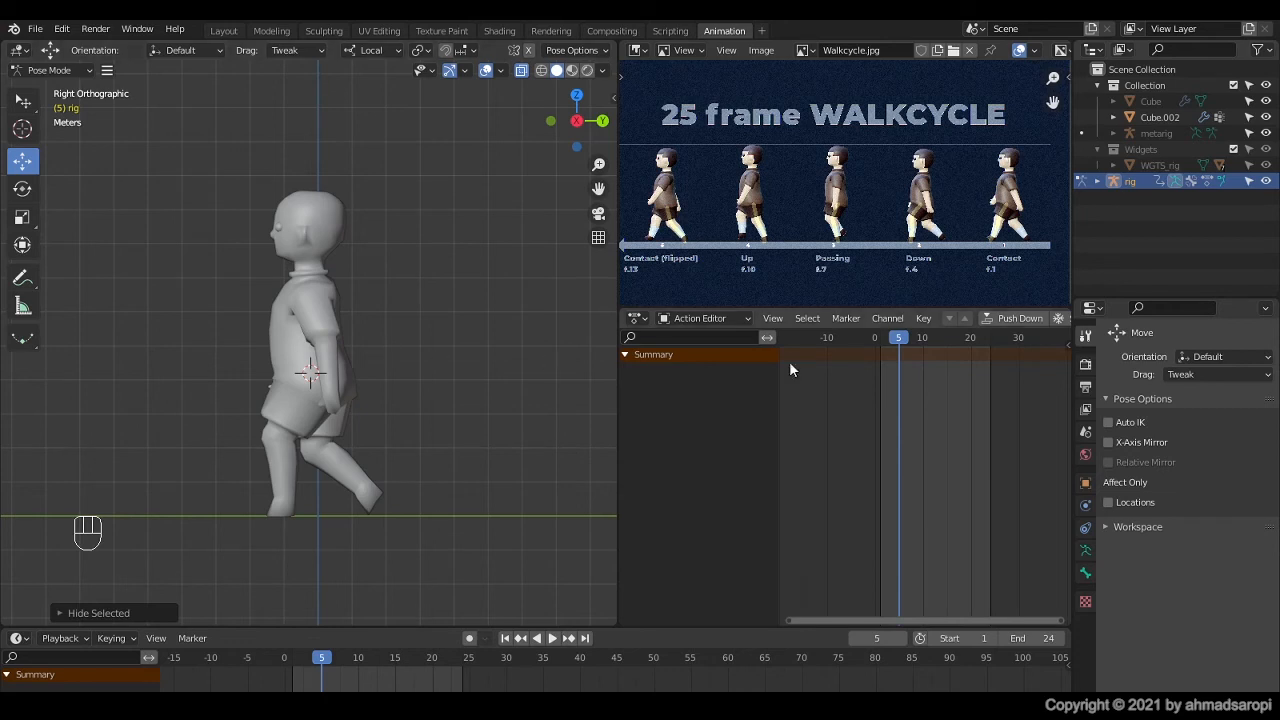
# Step: Open the scene's render output settings and choose C:\Users\Lab\Videos\ as the output folder
pyautogui.click(1085, 388)
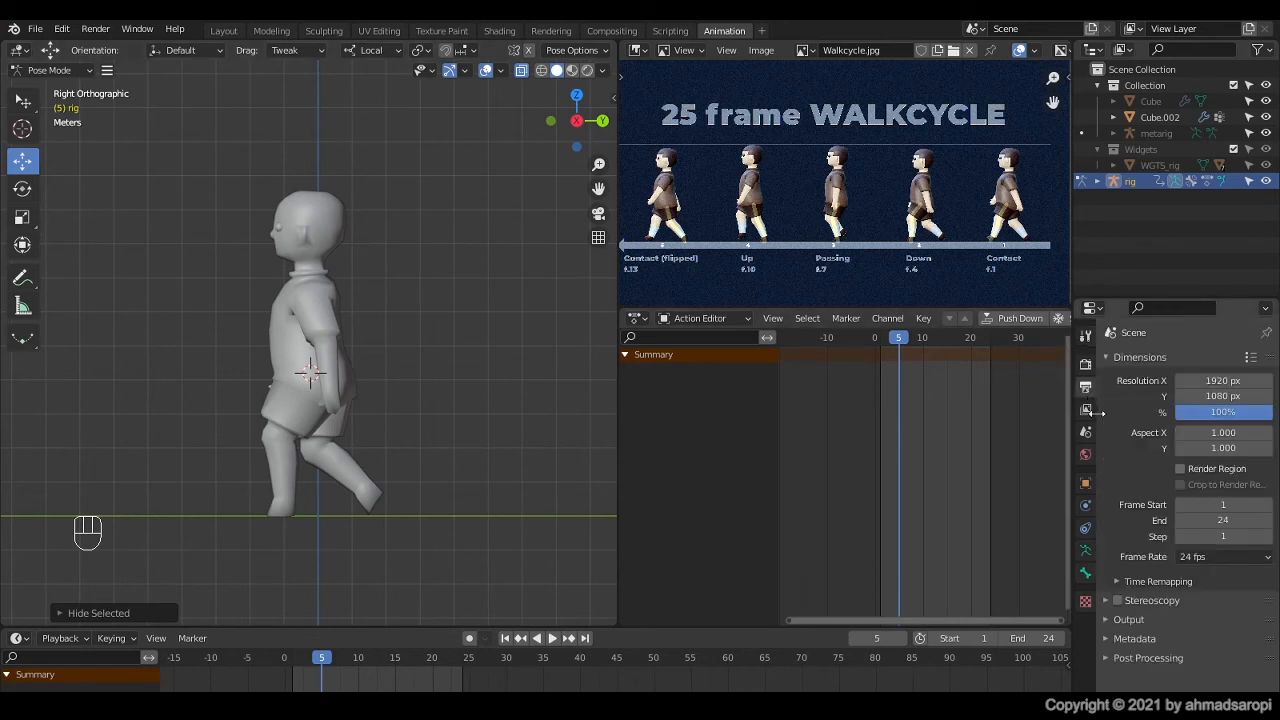
pyautogui.click(1121, 619)
pyautogui.scroll(-2, 1121, 621)
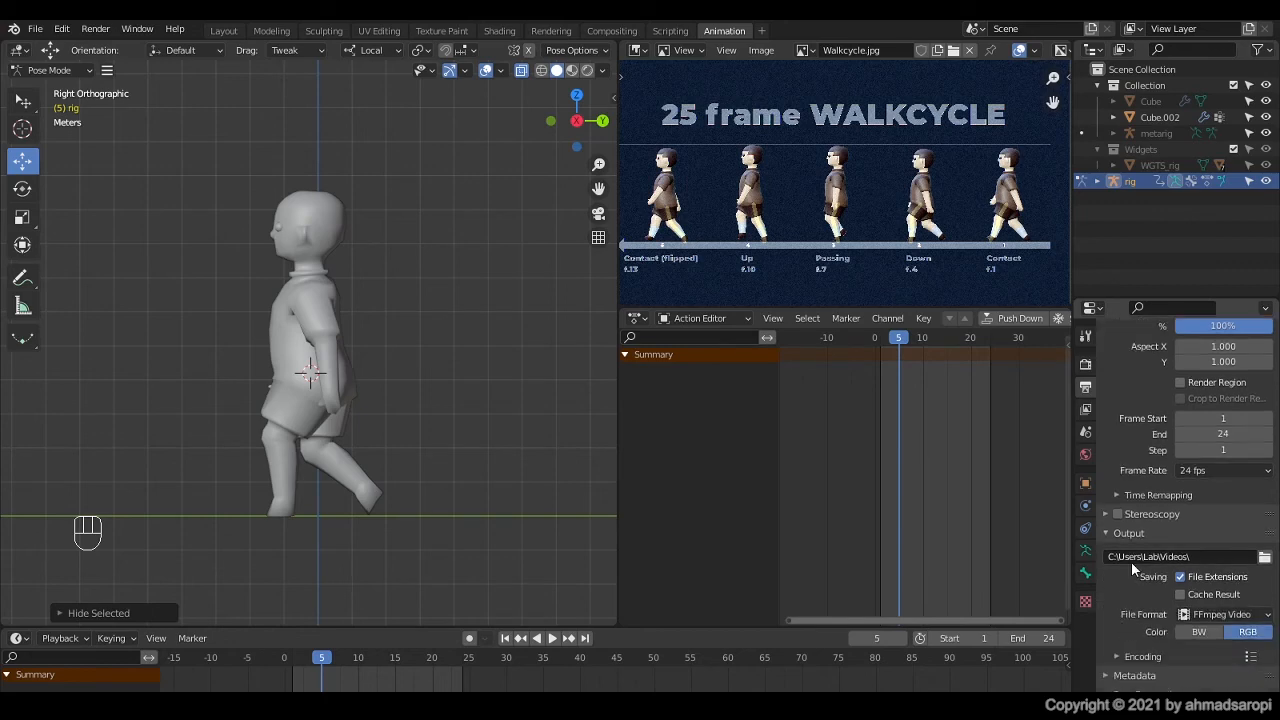
pyautogui.click(1264, 557)
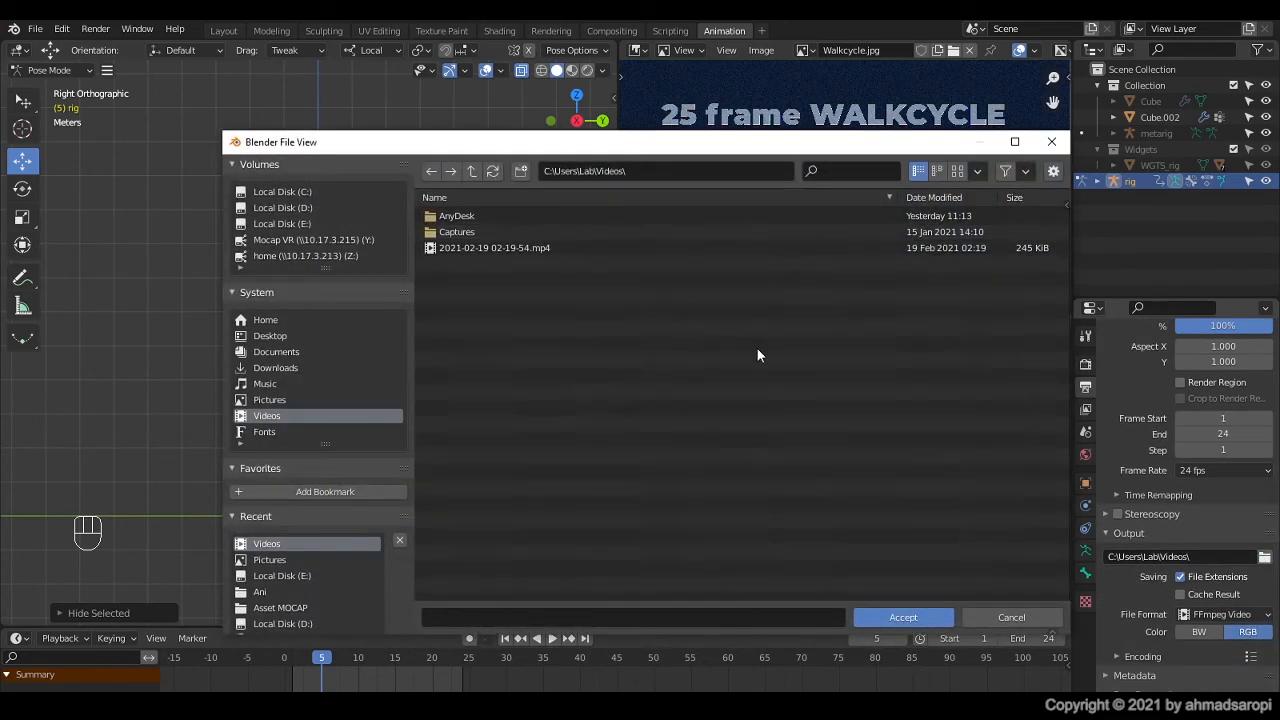
pyautogui.click(903, 617)
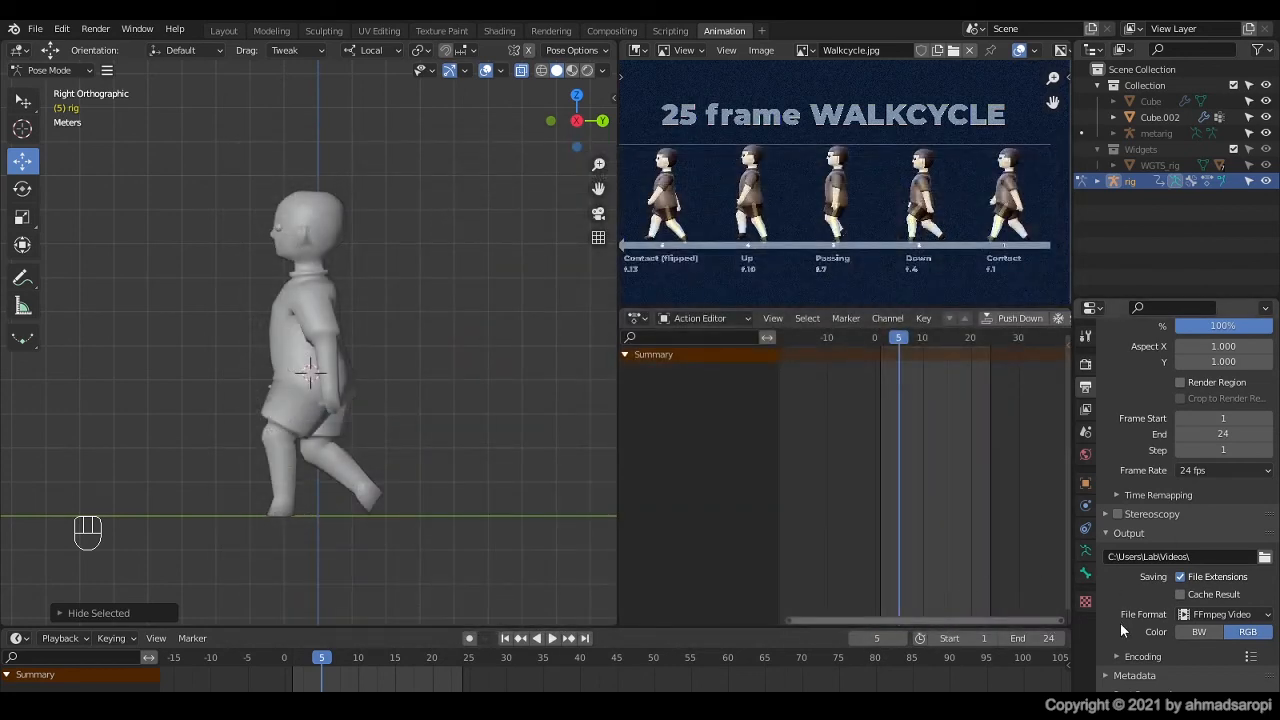
# Step: Set the FFmpeg video encoding container to MPEG-4
pyautogui.click(1127, 656)
pyautogui.scroll(-5, 1124, 645)
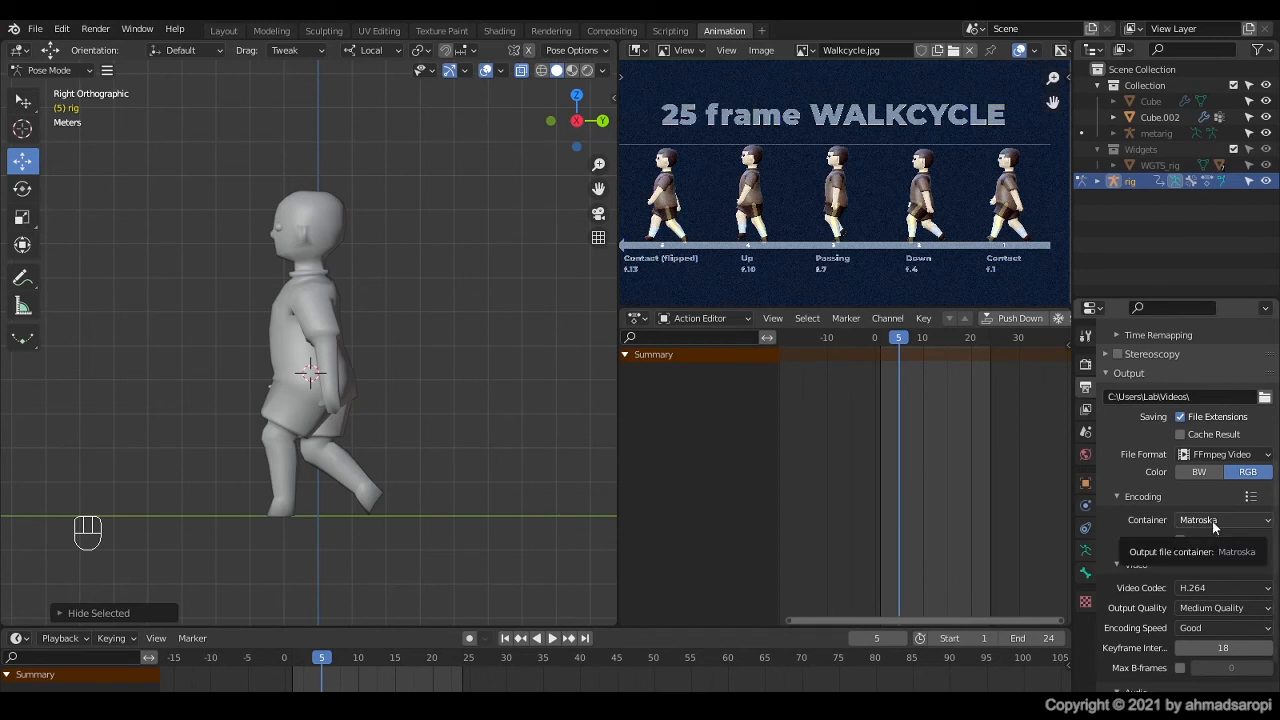
pyautogui.click(1213, 520)
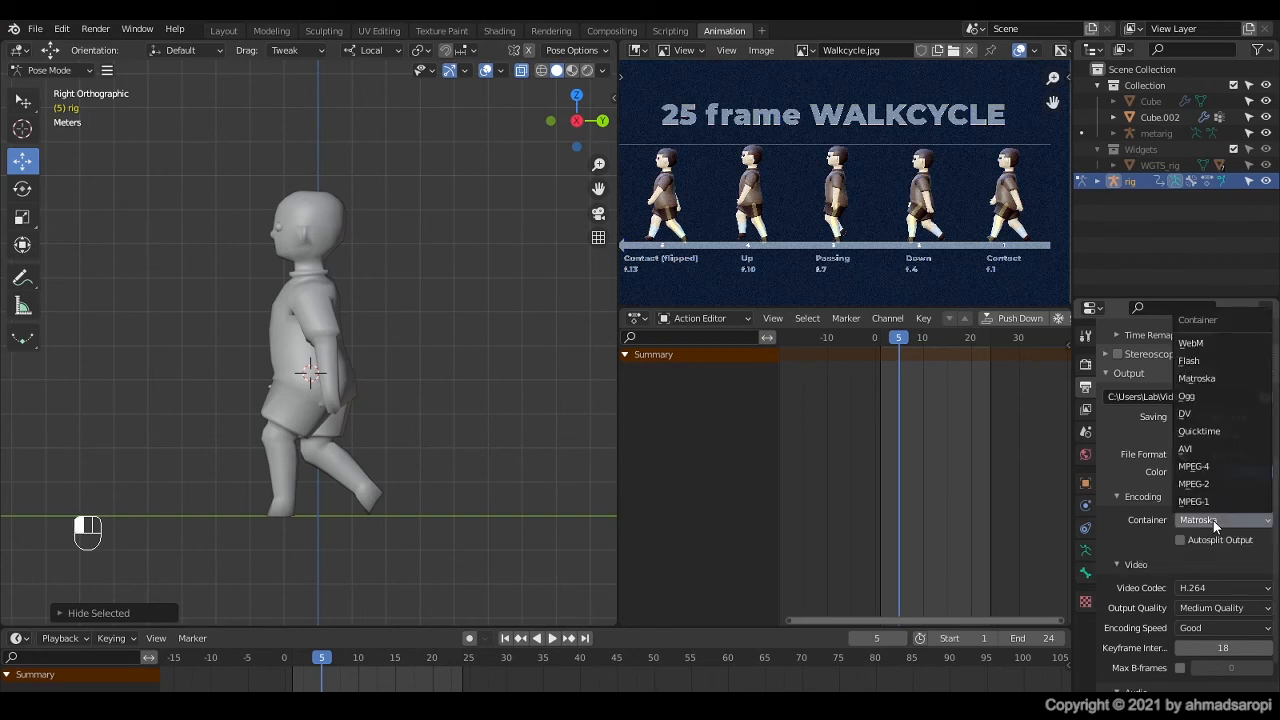
pyautogui.click(1213, 466)
pyautogui.scroll(-2, 1190, 470)
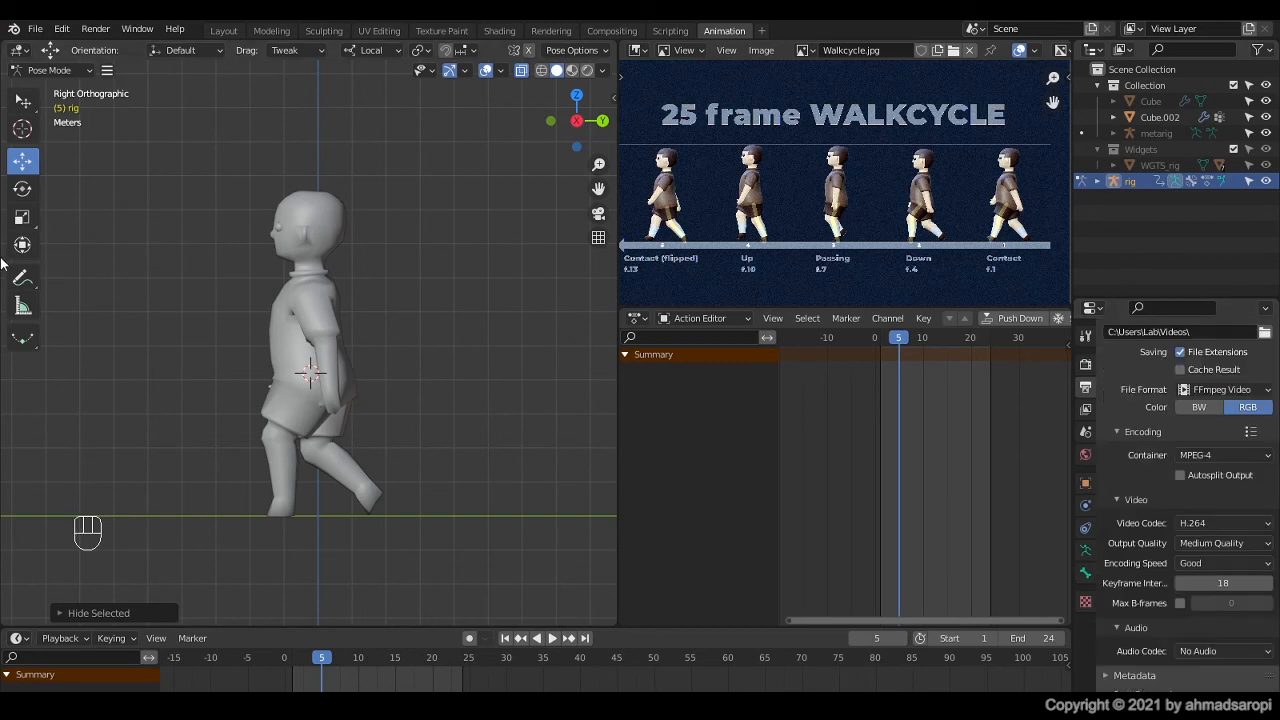
# Step: Render the walk cycle from the right view as a viewport animation in solid shading, and close the render result
pyautogui.click(108, 71)
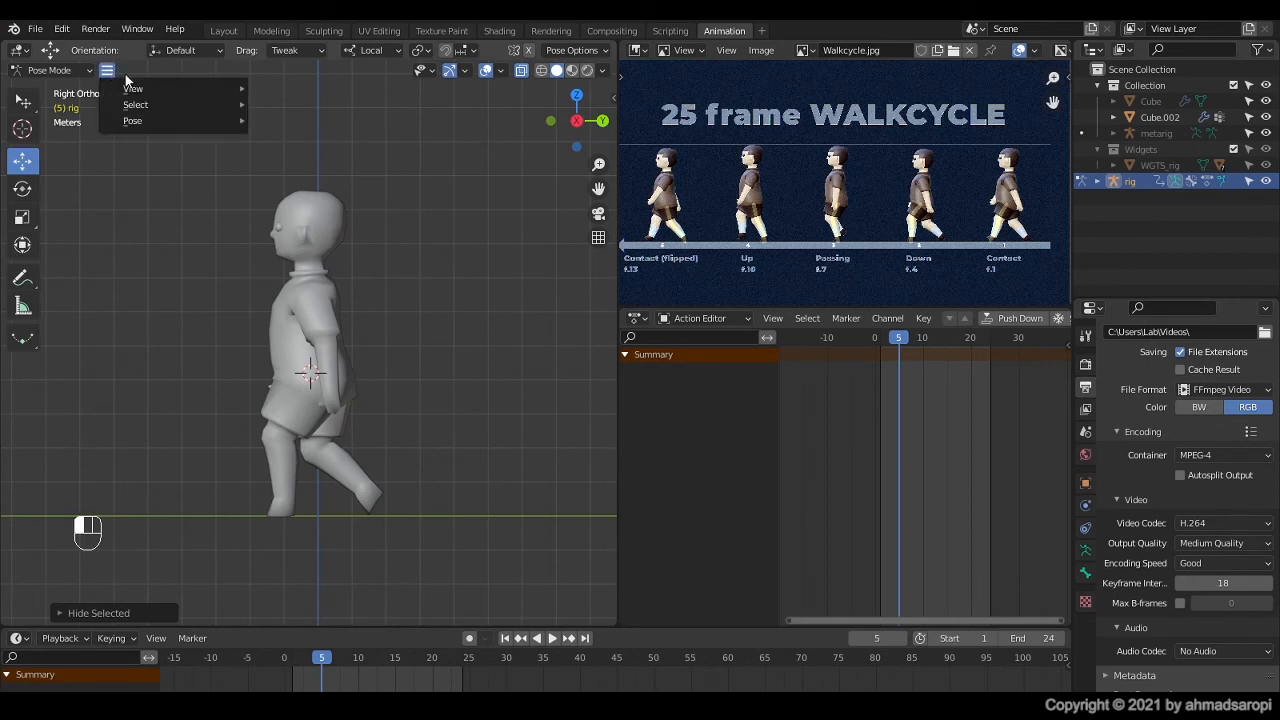
pyautogui.moveTo(134, 94)
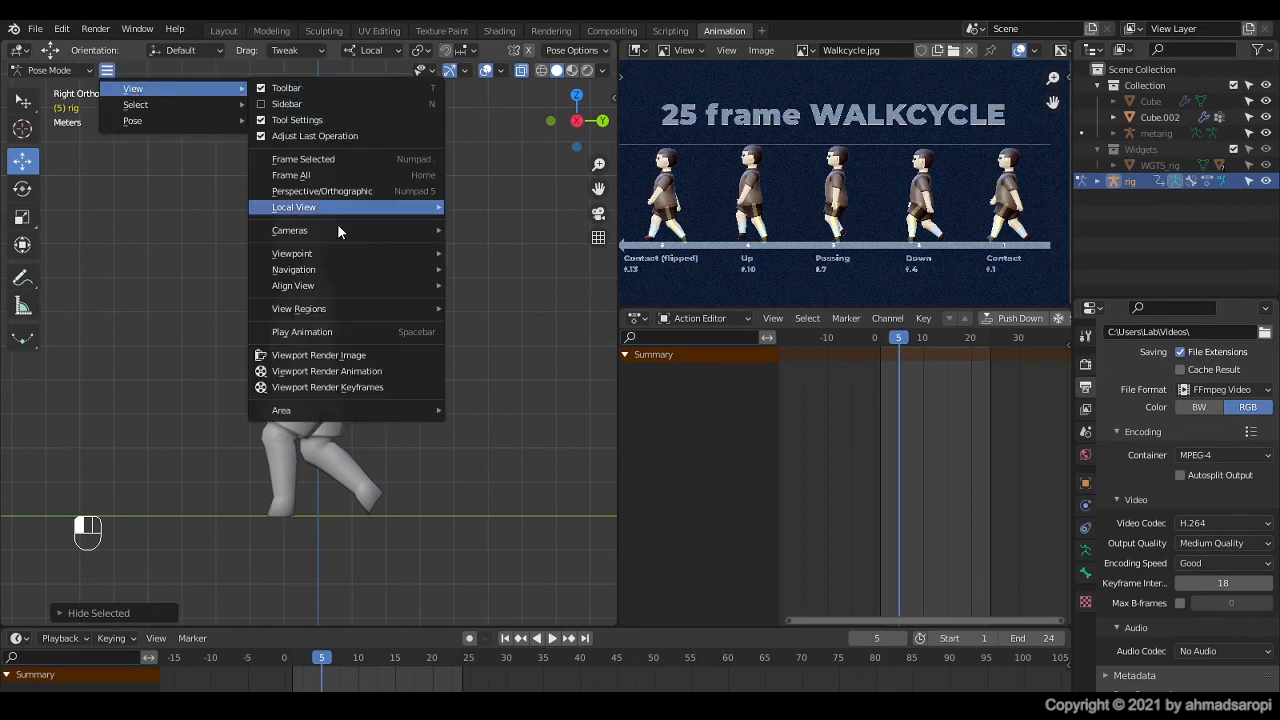
pyautogui.click(352, 374)
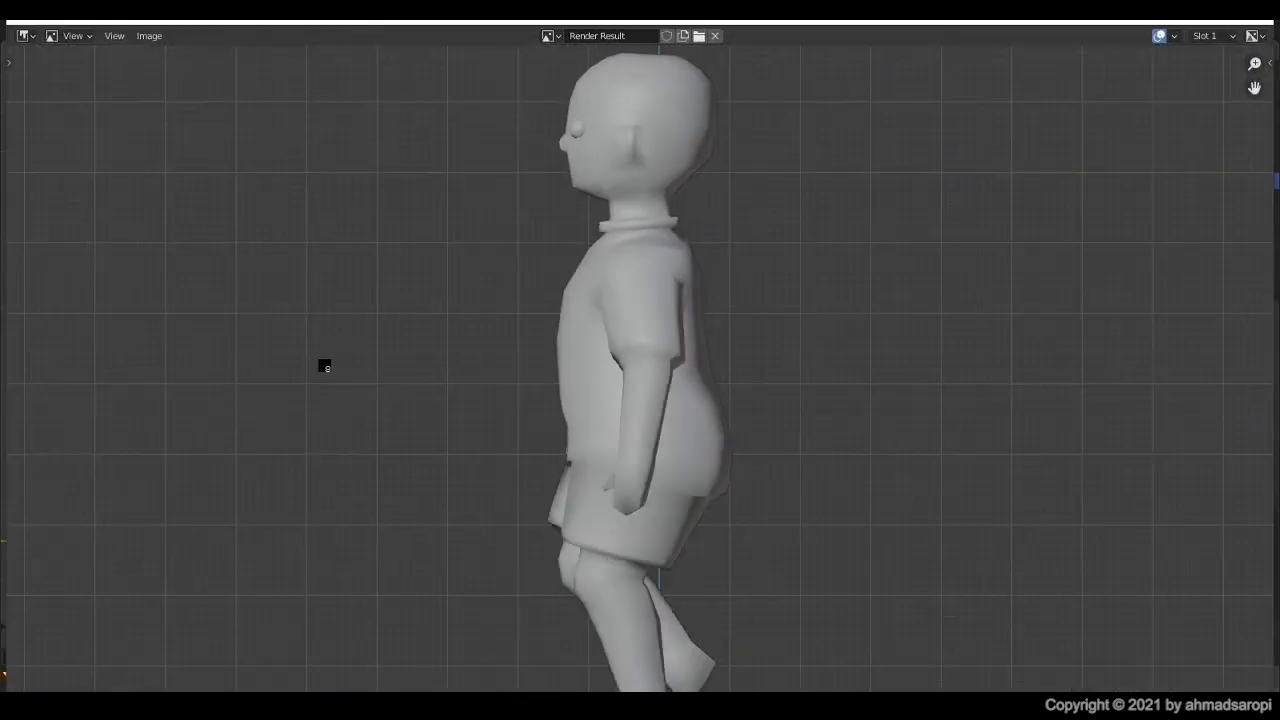
pyautogui.scroll(-2, 492, 380)
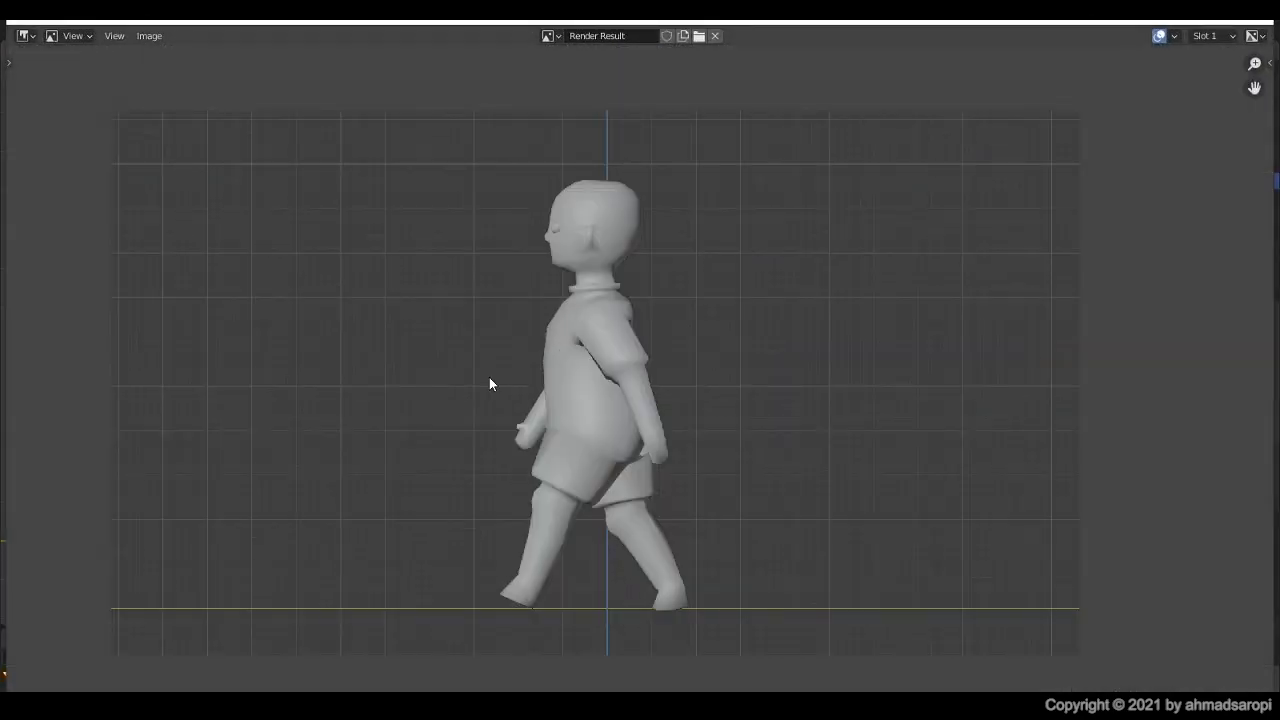
pyautogui.click(1257, 22)
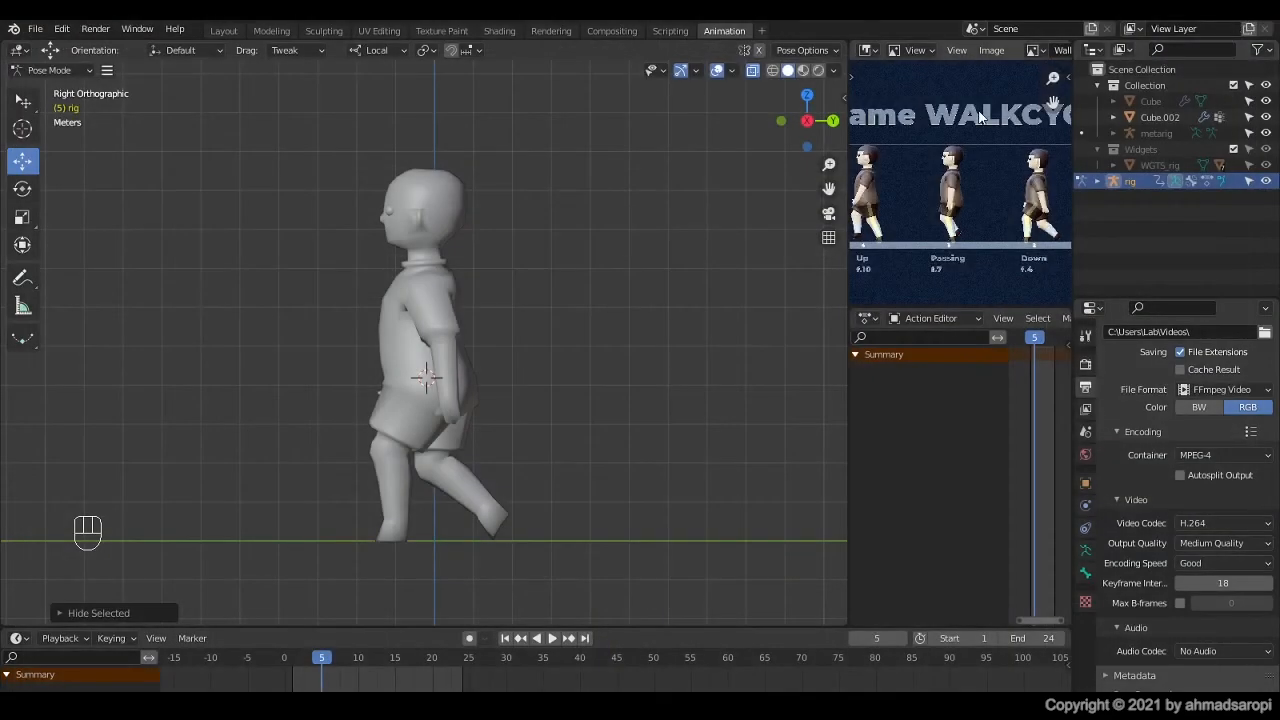
# Step: Switch the viewport to Material Preview shading, turn off its overlays, and render the walk cycle as a viewport animation
pyautogui.click(804, 72)
pyautogui.click(717, 71)
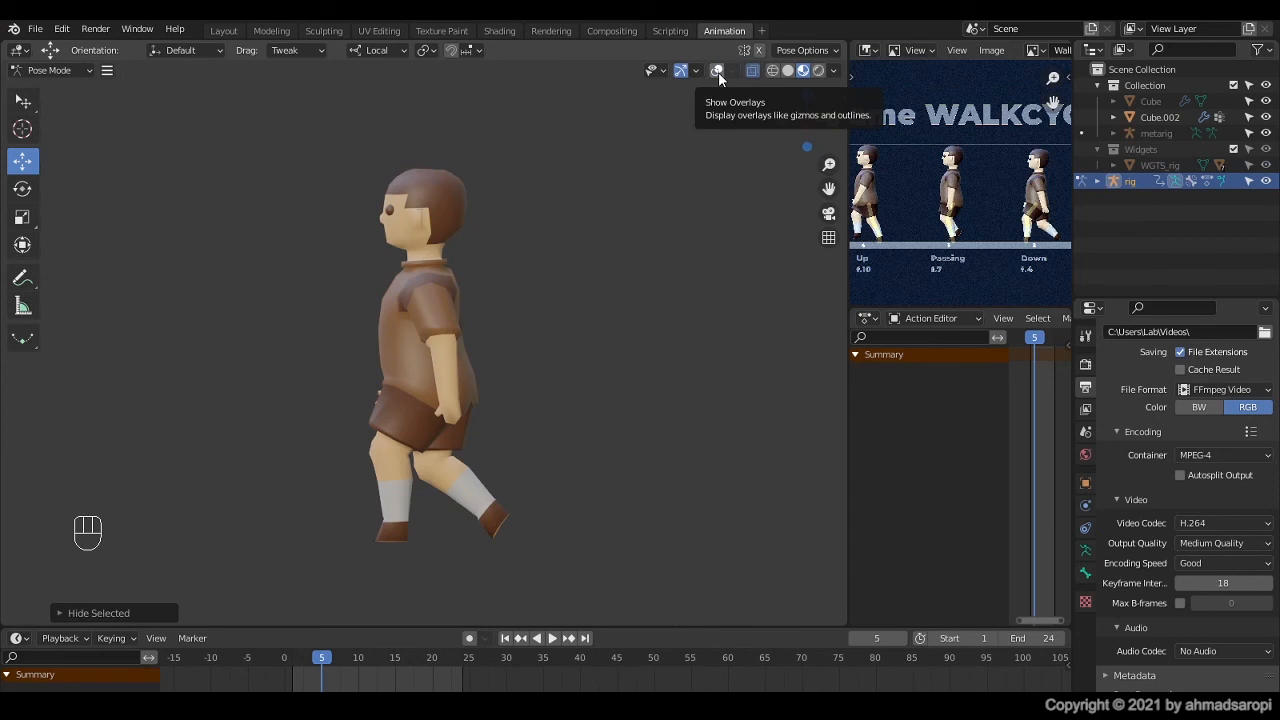
pyautogui.click(108, 71)
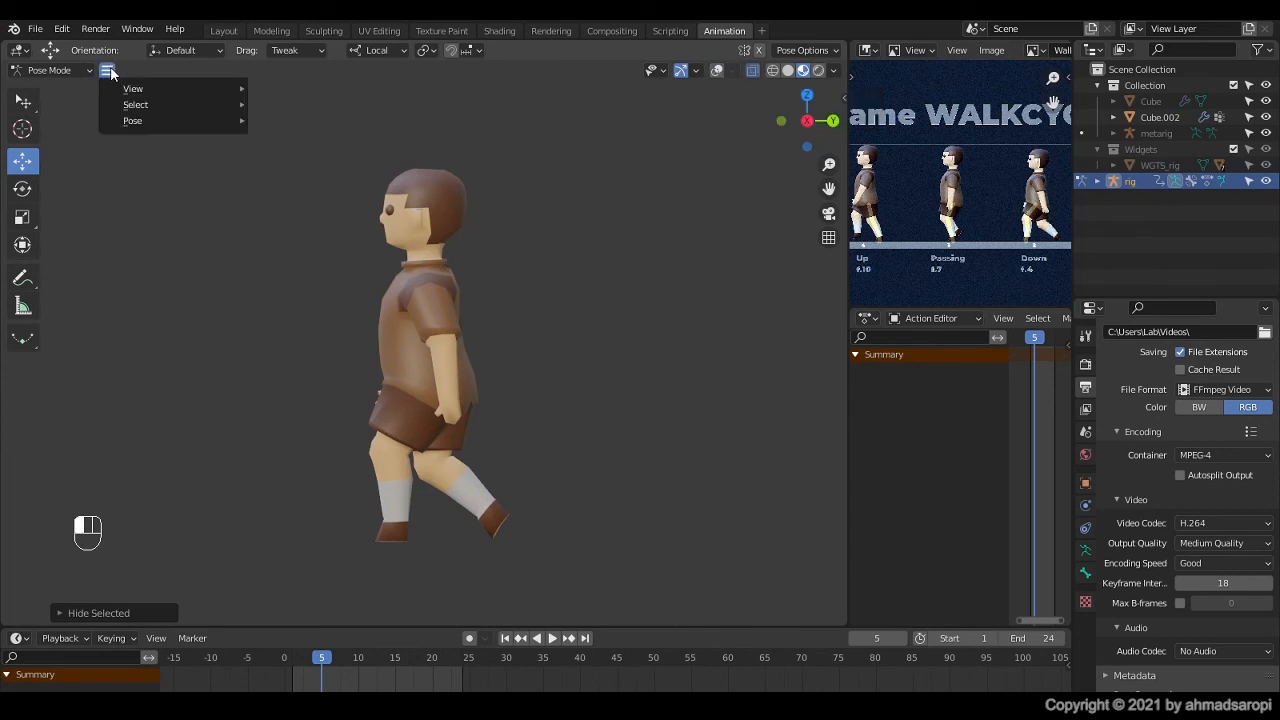
pyautogui.moveTo(132, 90)
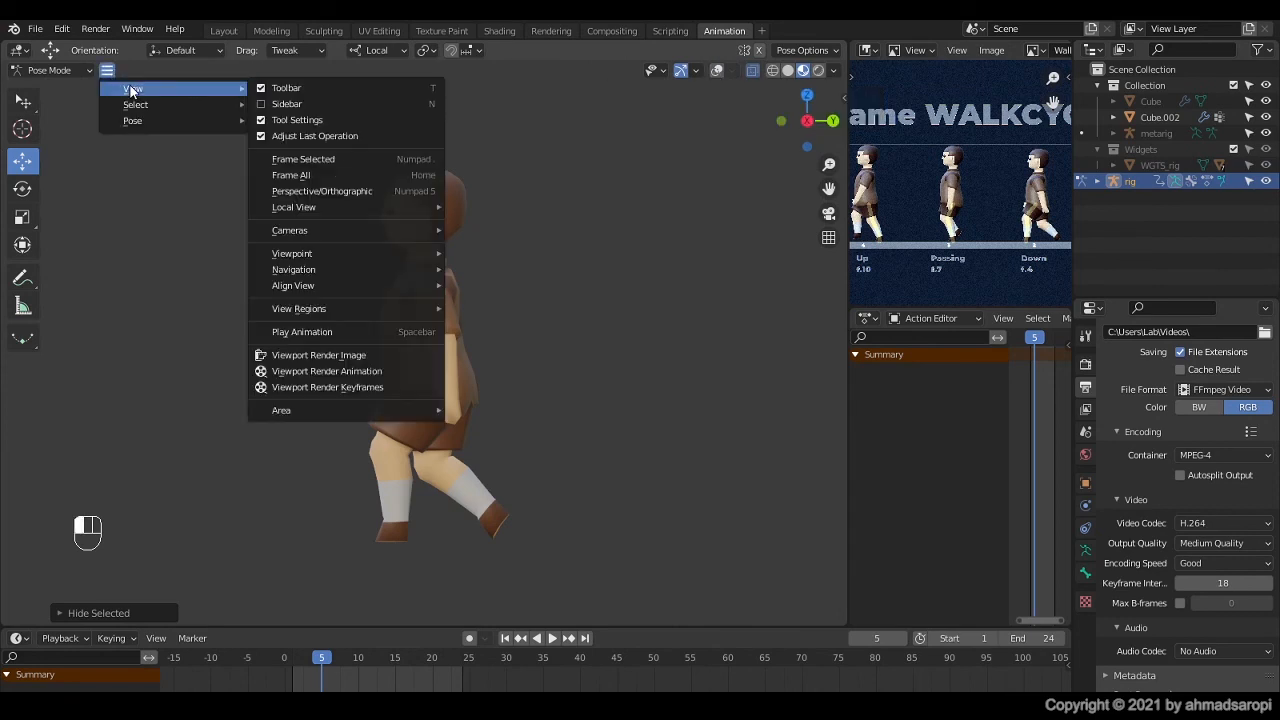
pyautogui.click(363, 371)
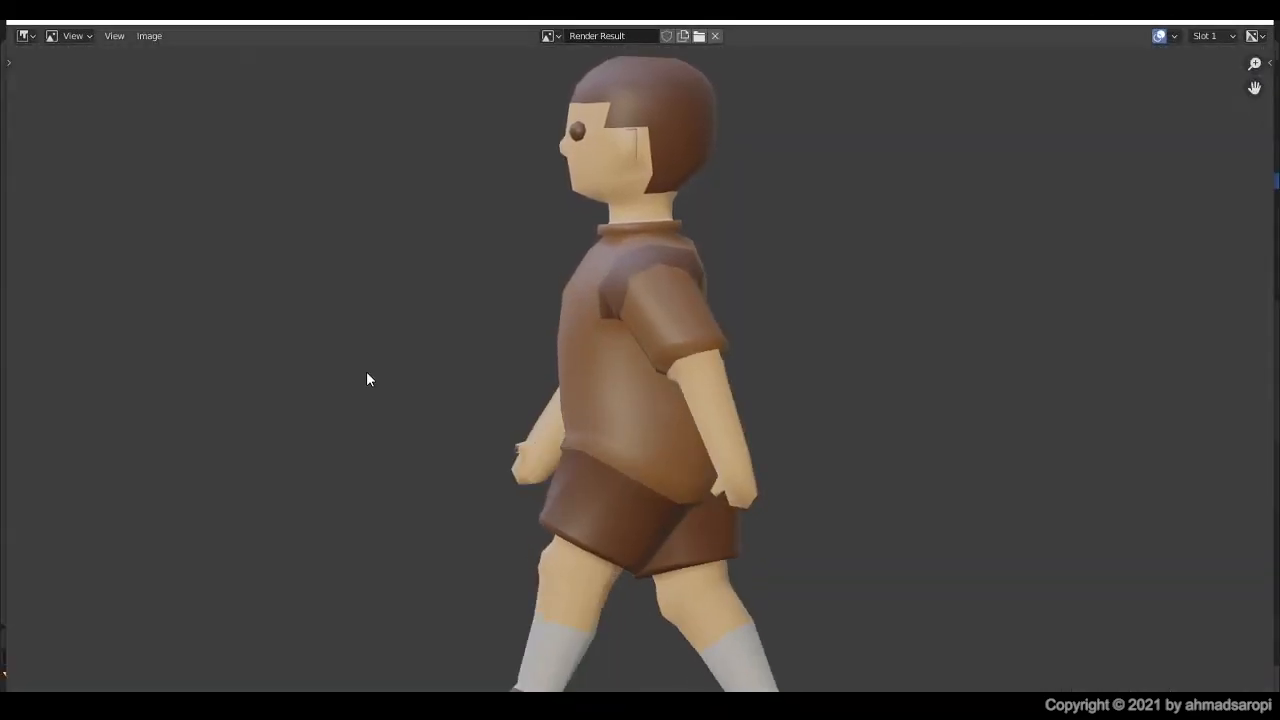
pyautogui.scroll(-3, 441, 298)
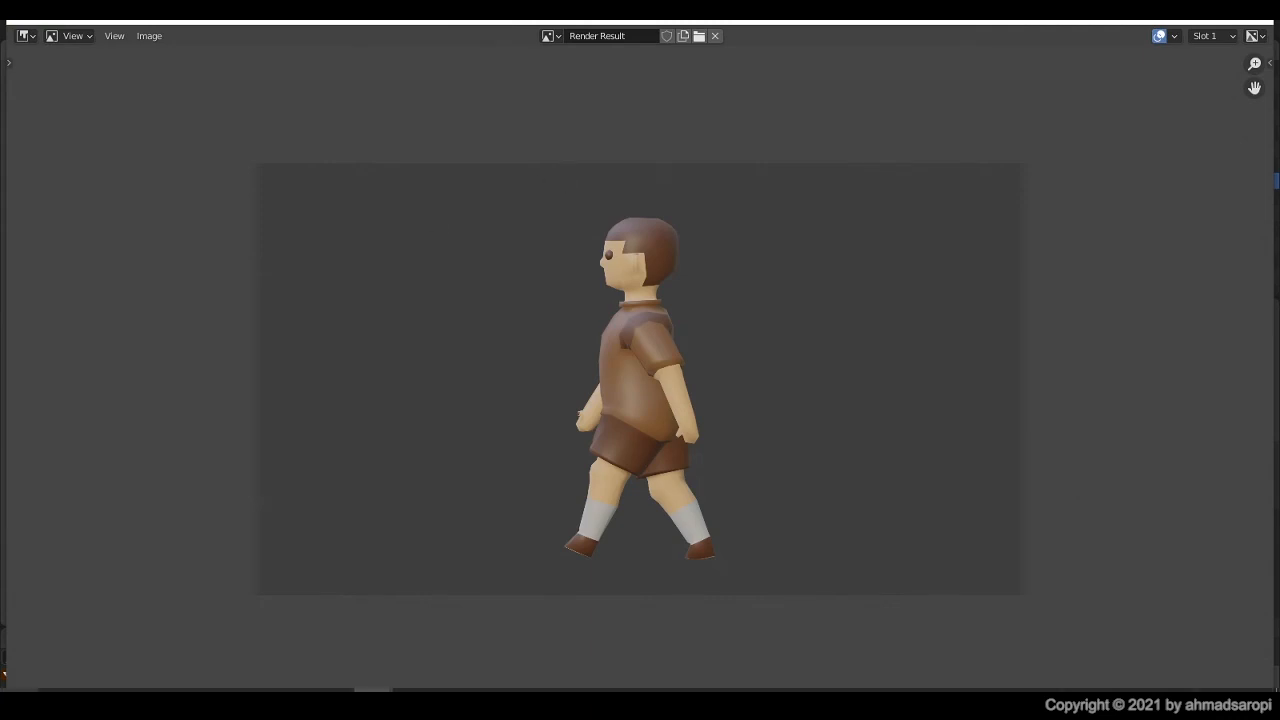
# Step: Switch to File Explorer, open the Videos folder, and play the rendered video 0001-0024
pyautogui.moveTo(58, 690)
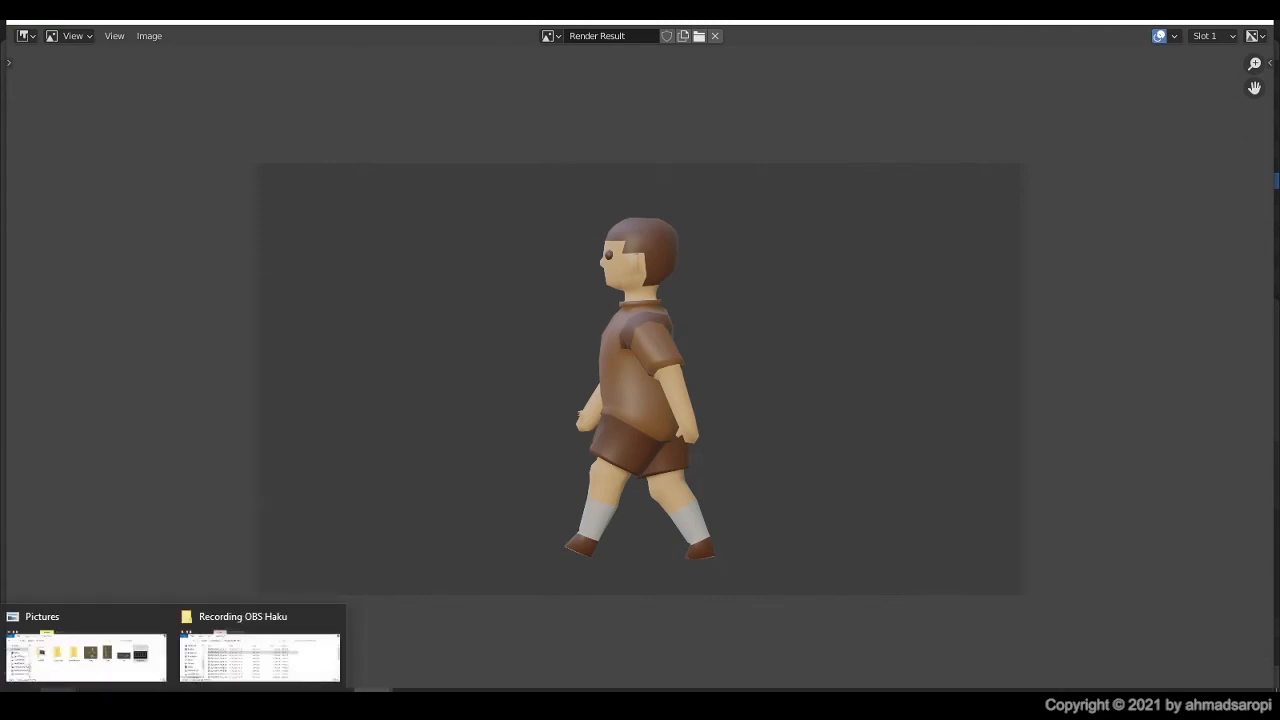
pyautogui.click(92, 650)
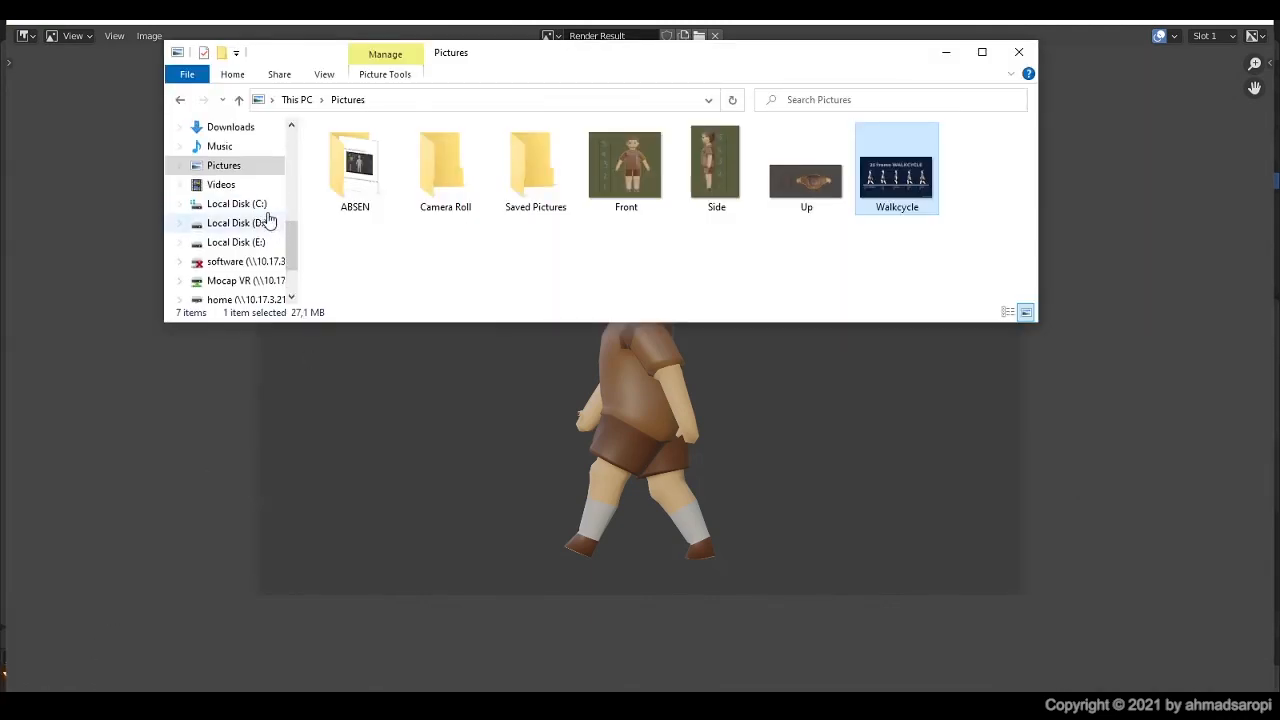
pyautogui.scroll(2, 268, 220)
pyautogui.scroll(-1, 246, 229)
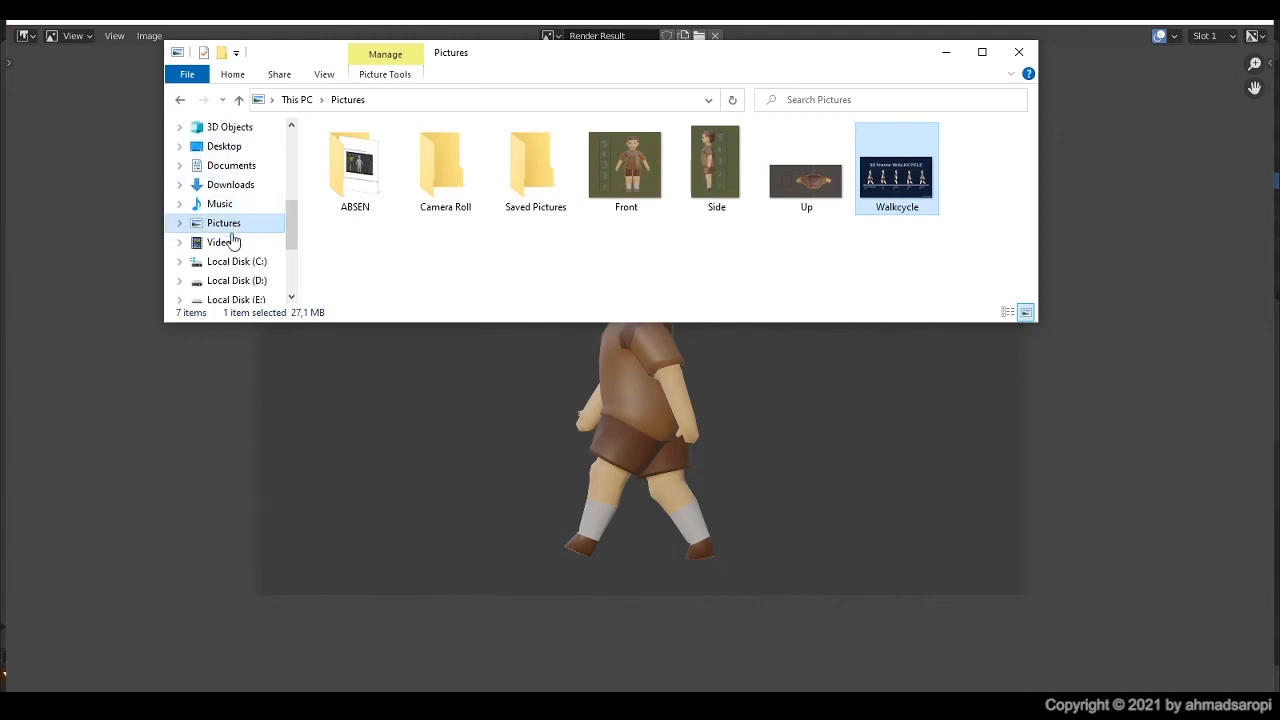
pyautogui.click(230, 242)
pyautogui.doubleClick(506, 186)
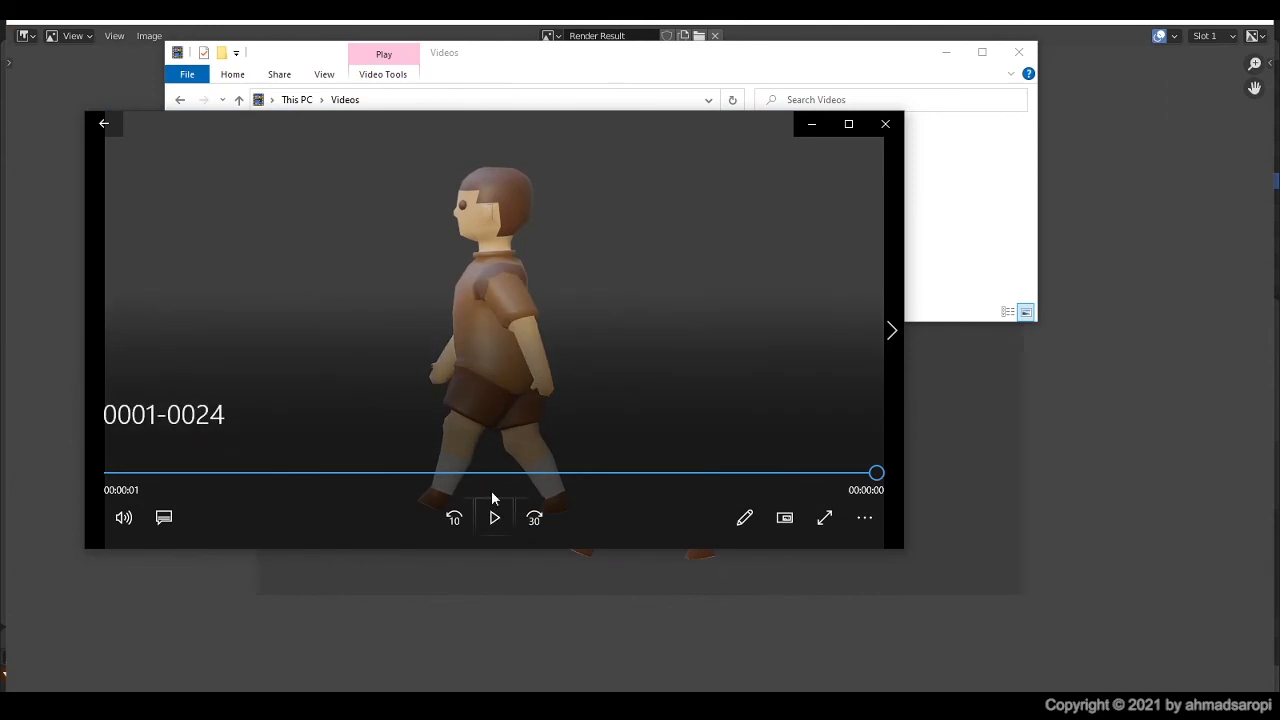
pyautogui.click(494, 517)
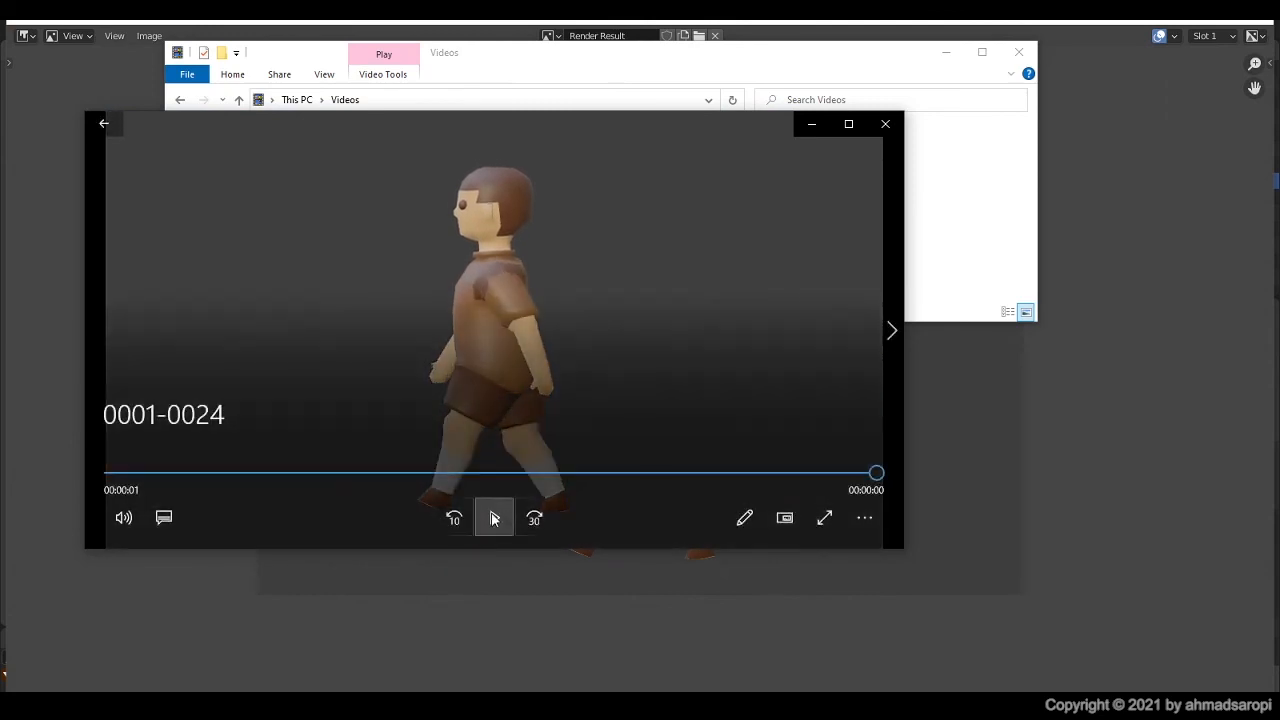